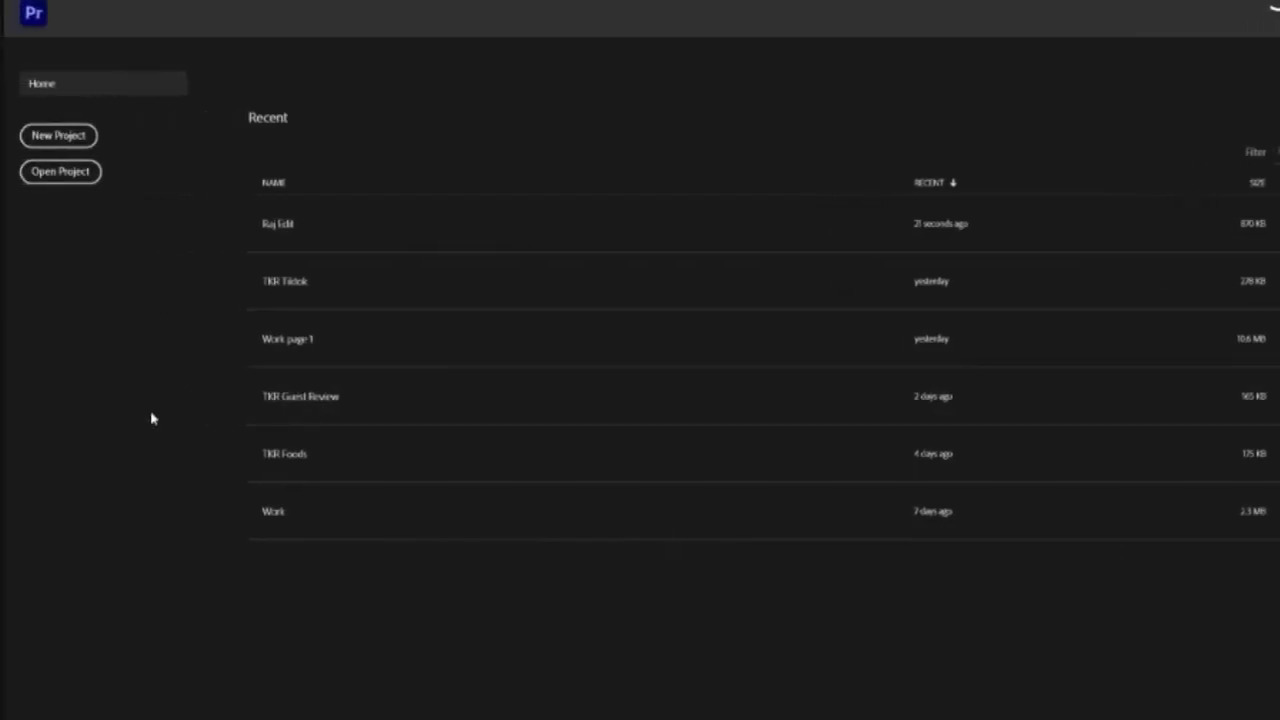
# Create a new project named '1st video editing class', fixing a typo in the name
pyautogui.click(58, 136)
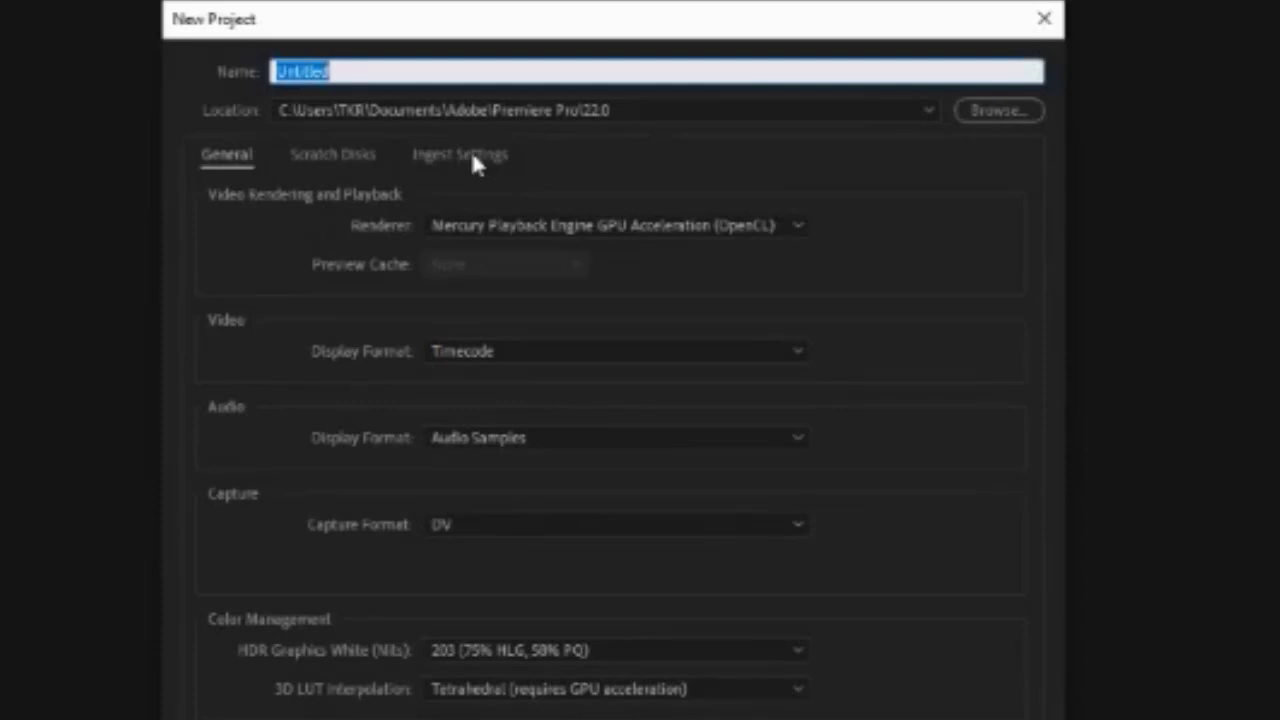
pyautogui.write('1st v')
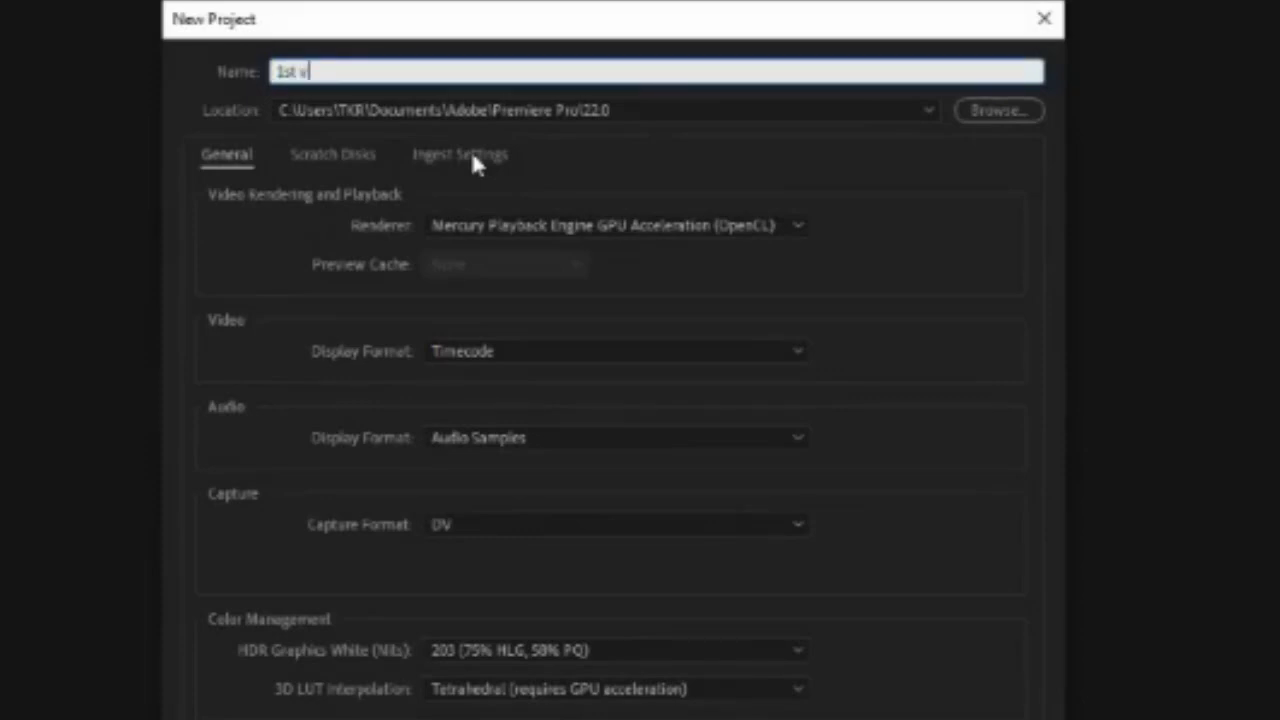
pyautogui.write('iudeo e')
pyautogui.press('BackSpace')
pyautogui.press('BackSpace')
pyautogui.press('BackSpace')
pyautogui.press('BackSpace')
pyautogui.press('BackSpace')
pyautogui.press('BackSpace')
pyautogui.press('BackSpace')
pyautogui.write('ideo')
pyautogui.write(' edit')
pyautogui.write('ing')
pyautogui.write(' class')
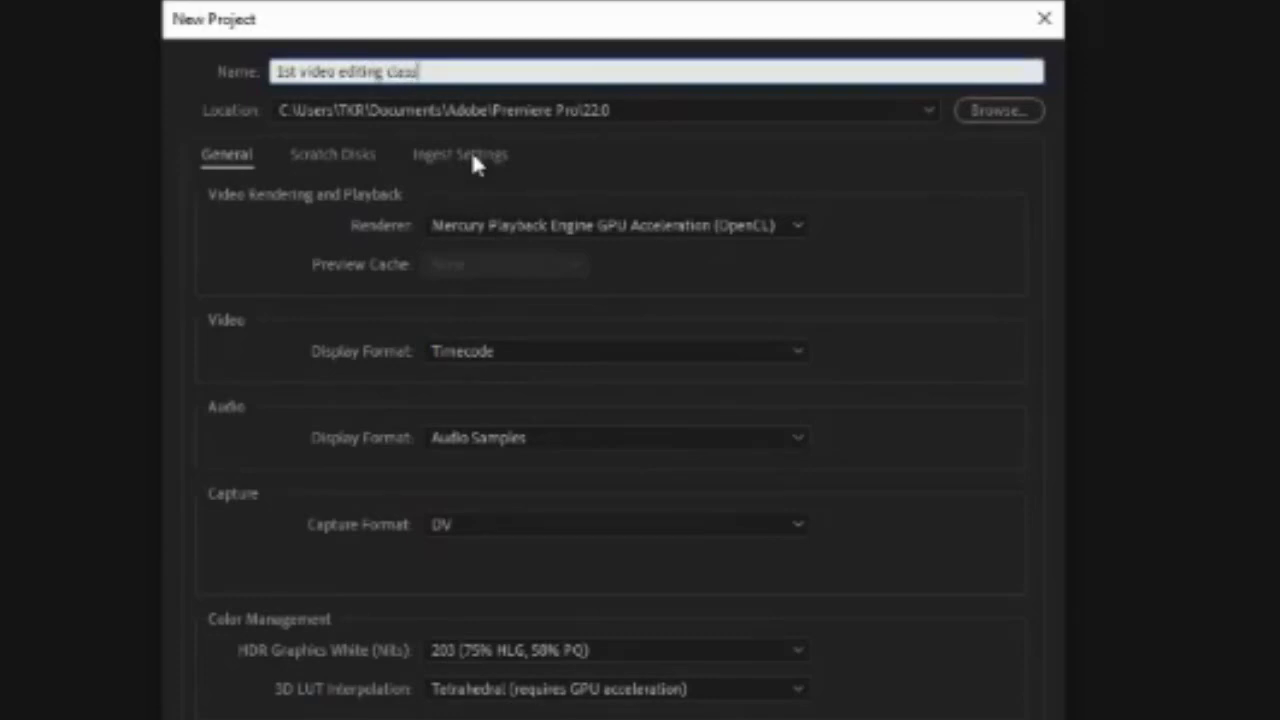
pyautogui.press('Return')
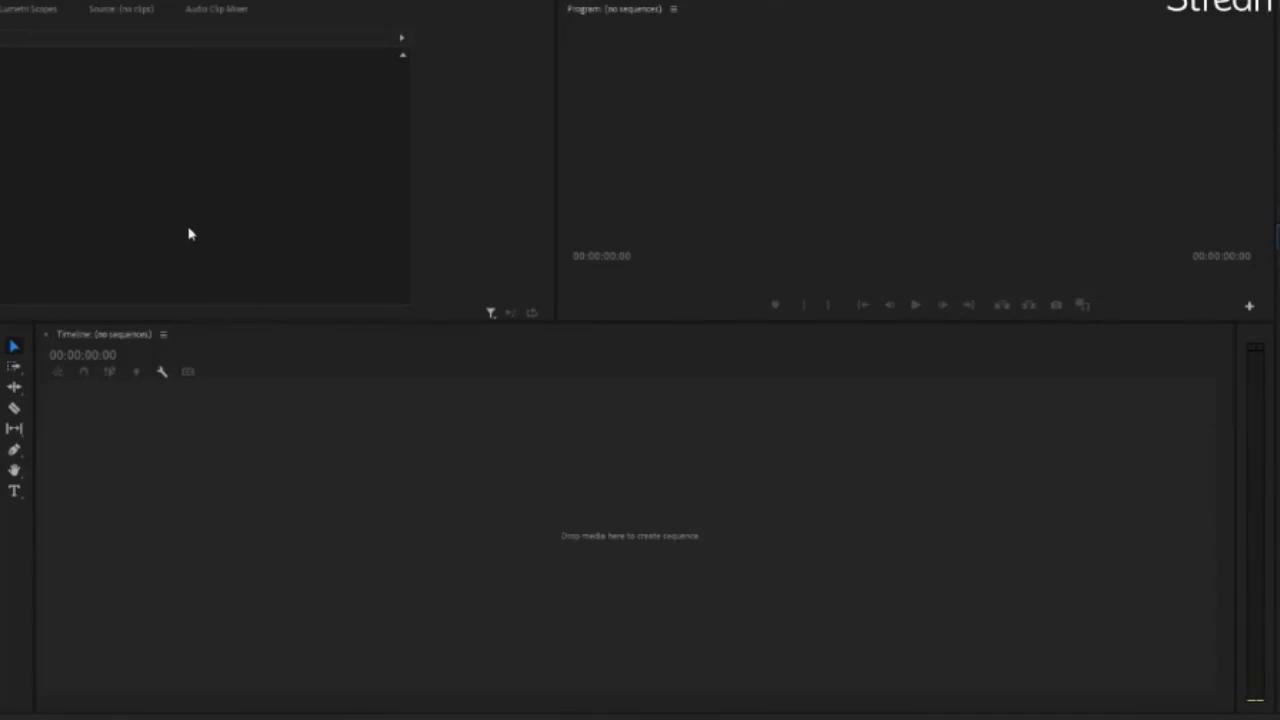
# Drag the left and right panel dividers to expose the Project and Effects panels
pyautogui.moveTo(2, 524); pyautogui.dragTo(98, 521)
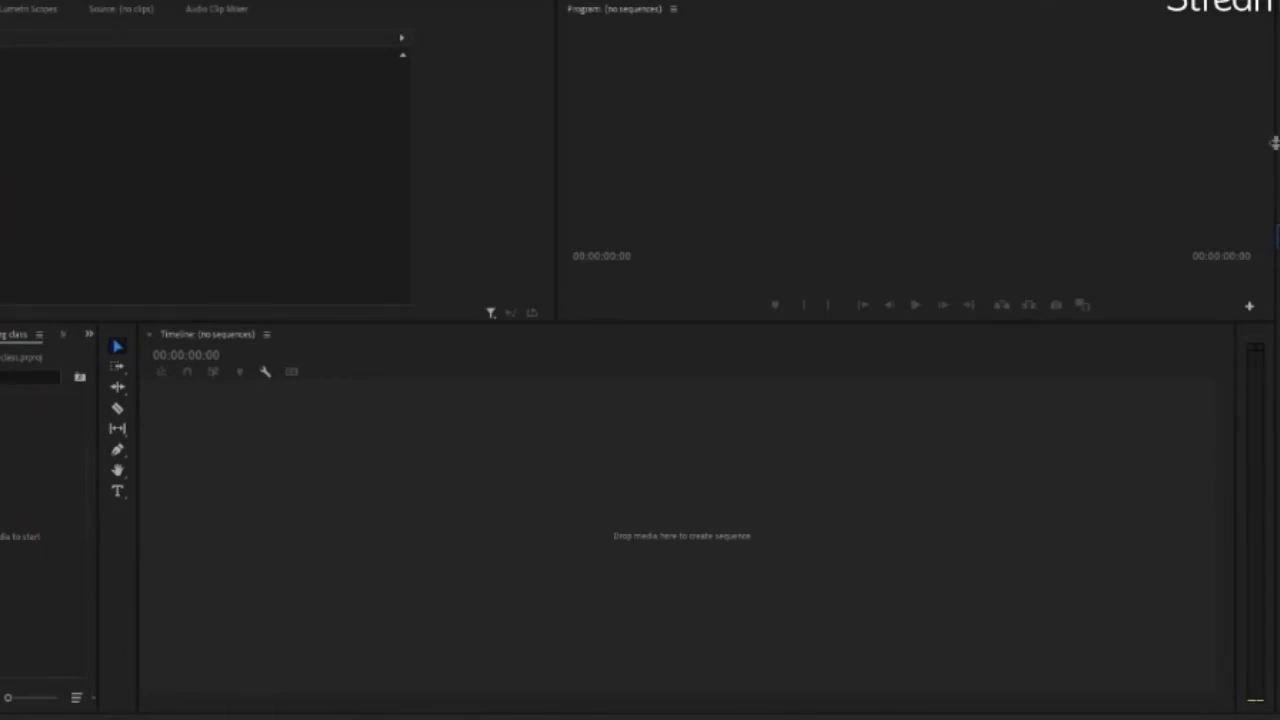
pyautogui.moveTo(1276, 237); pyautogui.dragTo(1199, 147)
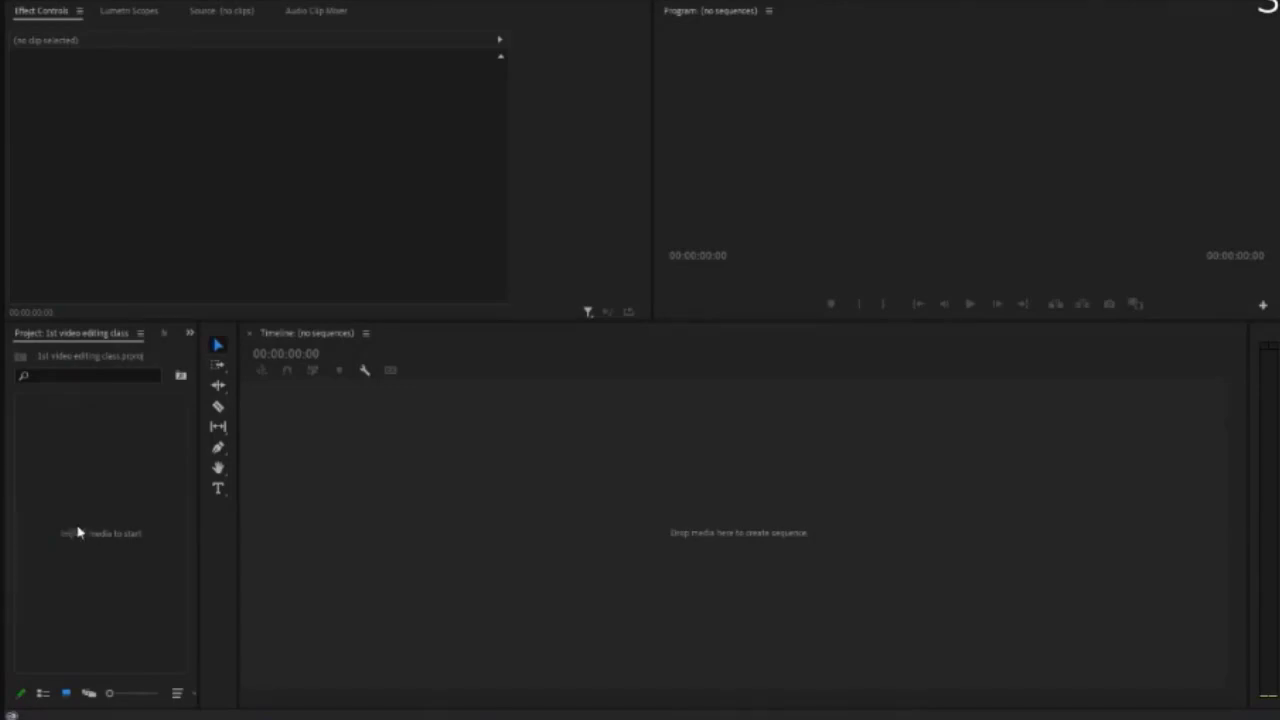
# Add Sequence 01 from the ARRI 1080p 25 preset, at 1920×1080 and 25 fps
pyautogui.rightClick(77, 538)
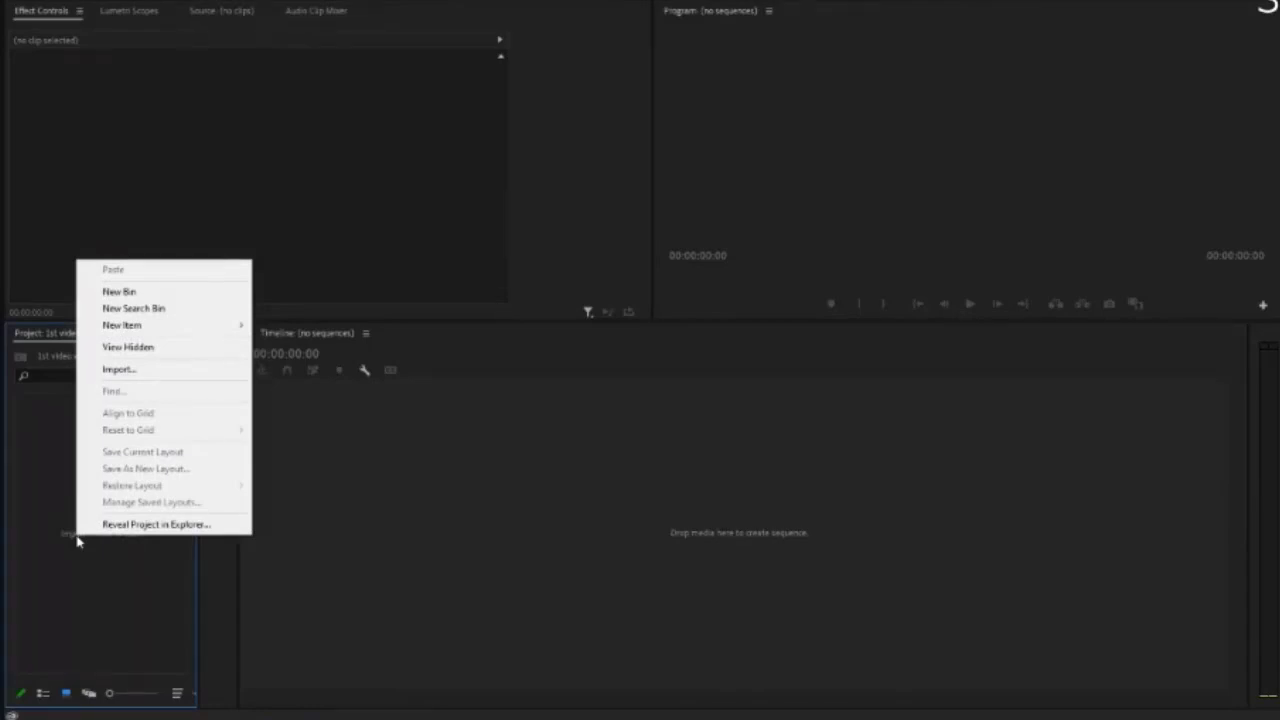
pyautogui.click(71, 549)
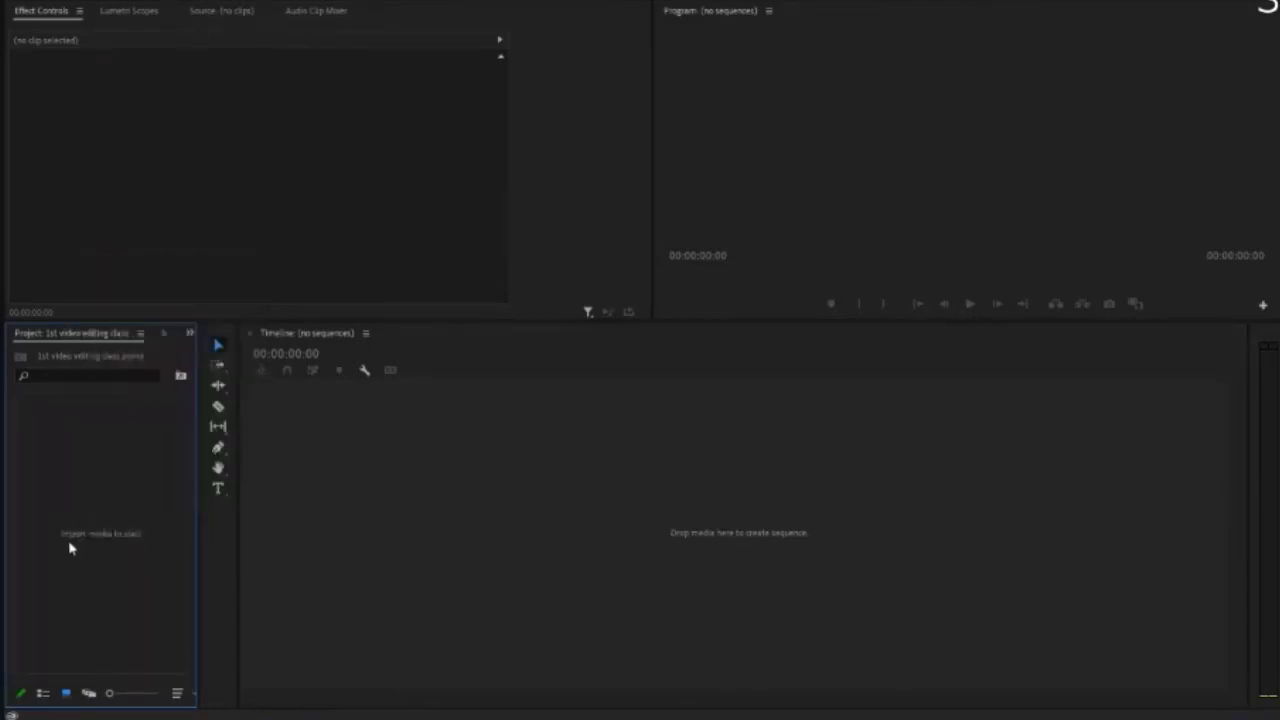
pyautogui.rightClick(70, 548)
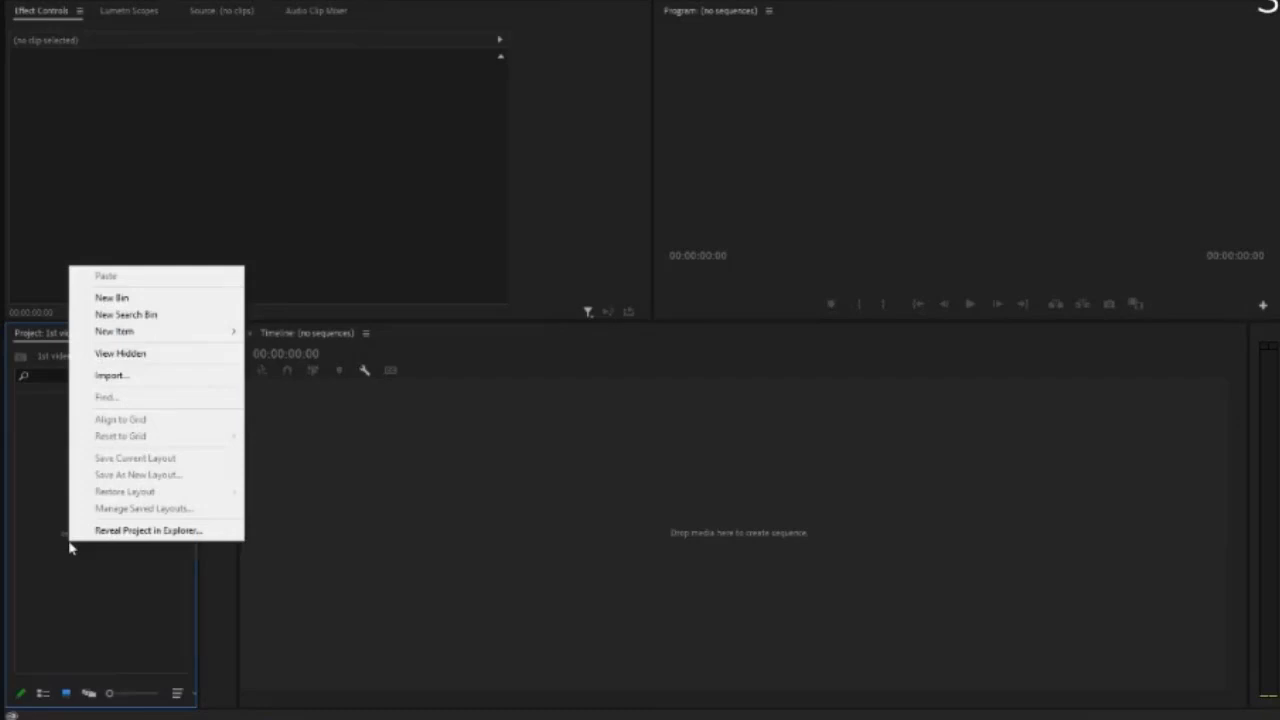
pyautogui.moveTo(178, 337)
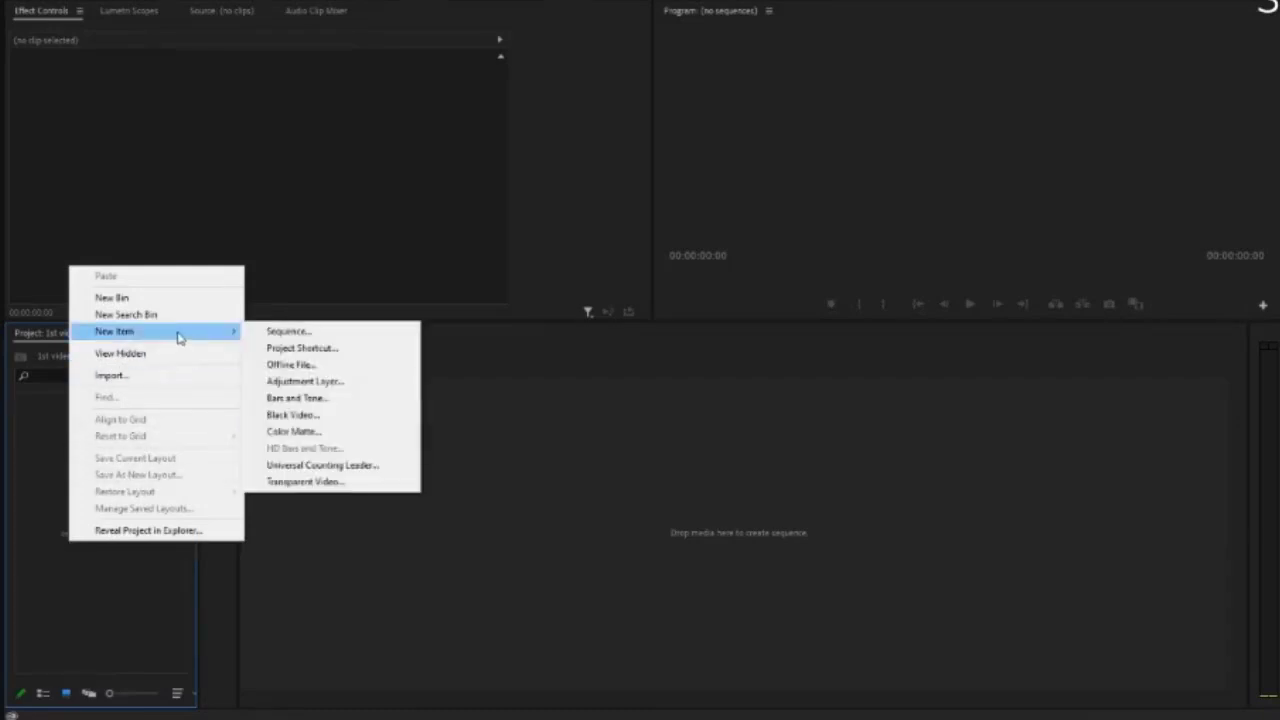
pyautogui.click(285, 332)
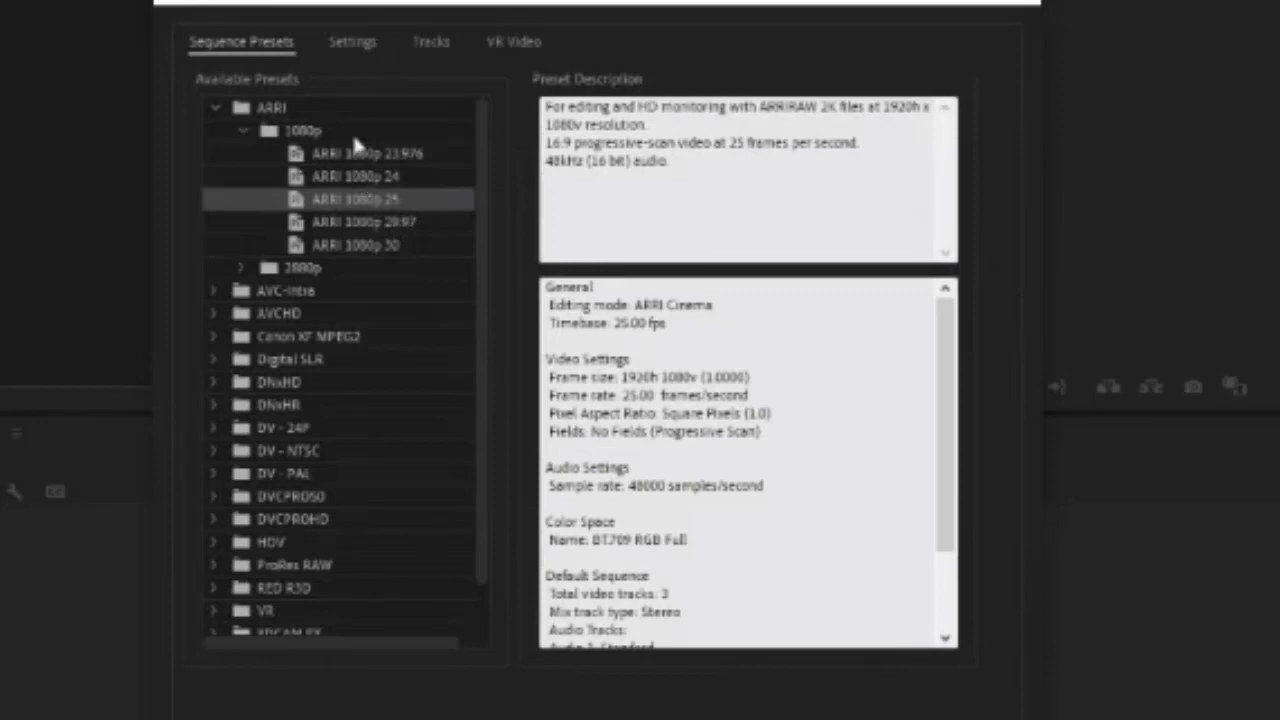
pyautogui.click(350, 45)
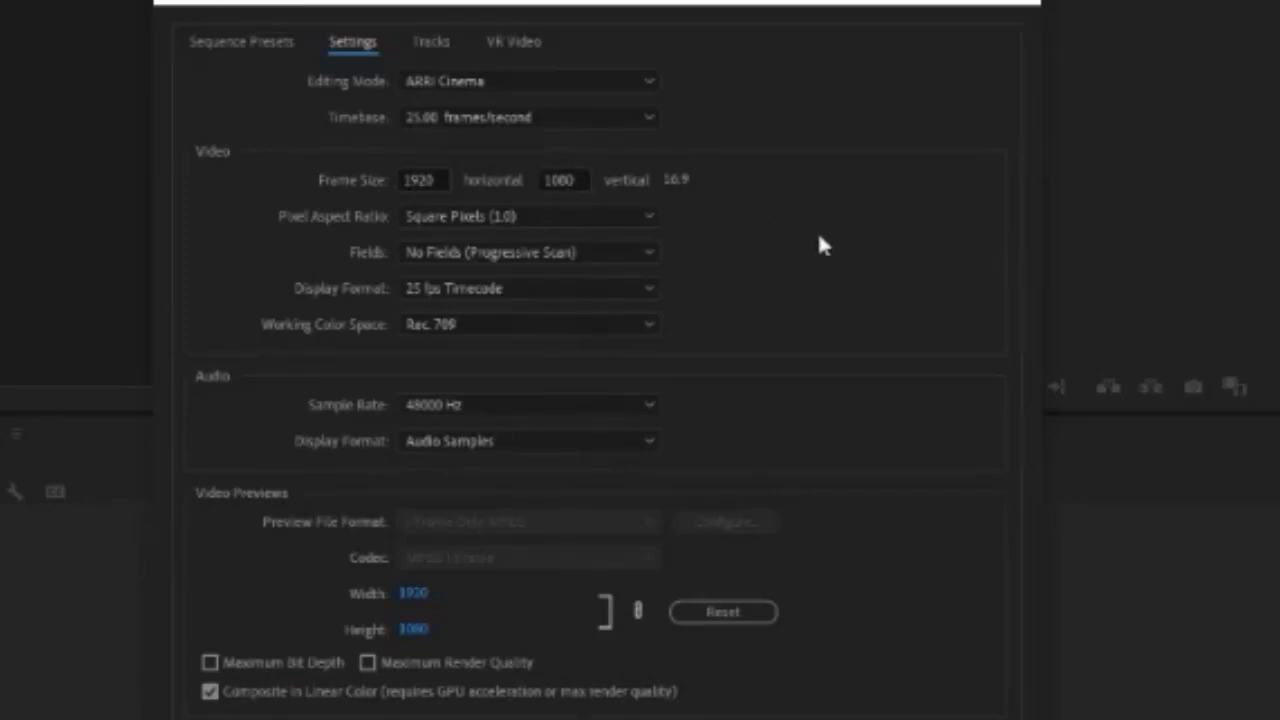
pyautogui.press('Return')
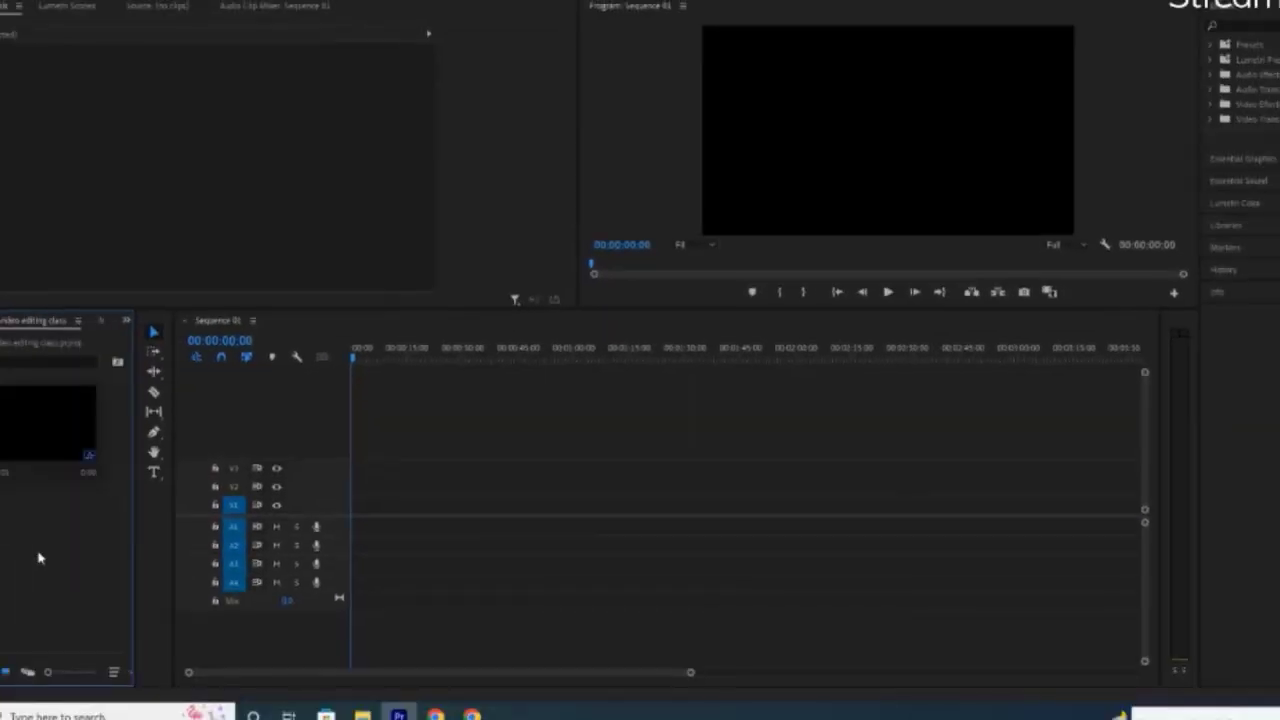
# Enlarge the Program monitor and give the timeline and project panels more height
pyautogui.moveTo(577, 185); pyautogui.dragTo(340, 185)
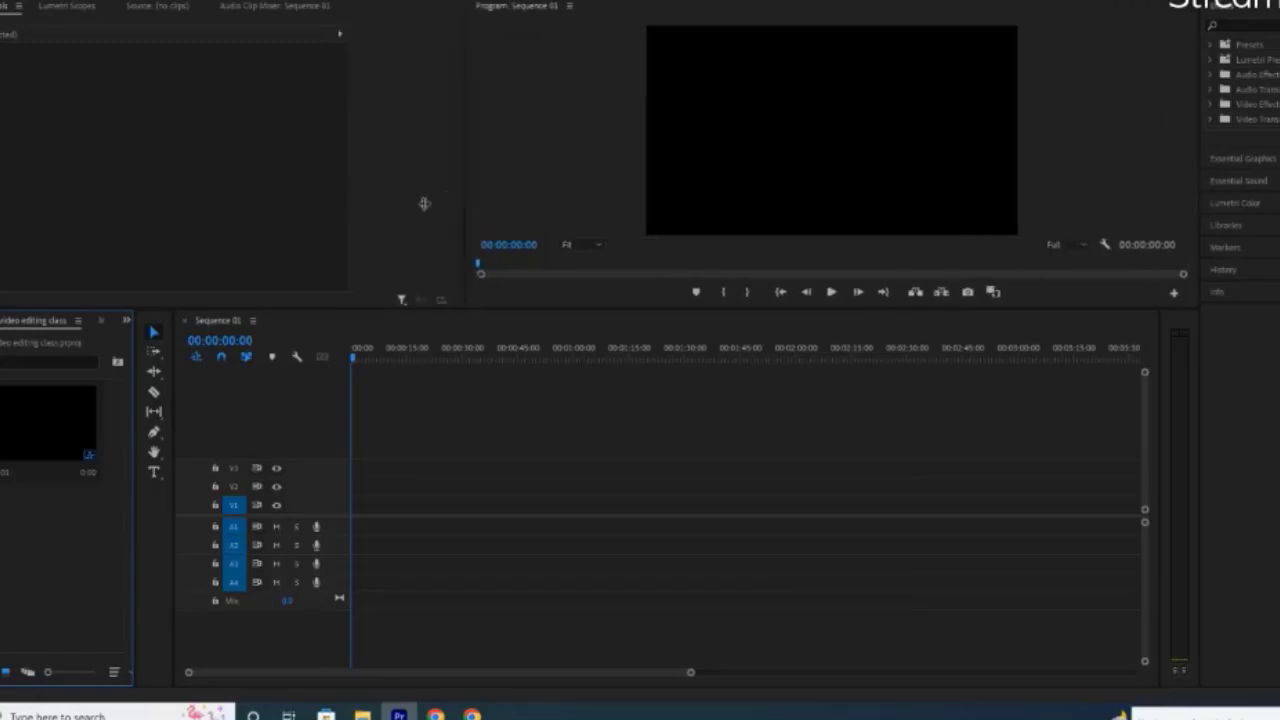
pyautogui.moveTo(826, 309)
pyautogui.mouseDown()
pyautogui.moveTo(831, 403)
pyautogui.moveTo(778, 416)
pyautogui.mouseUp()
pyautogui.moveTo(73, 425); pyautogui.dragTo(73, 383)
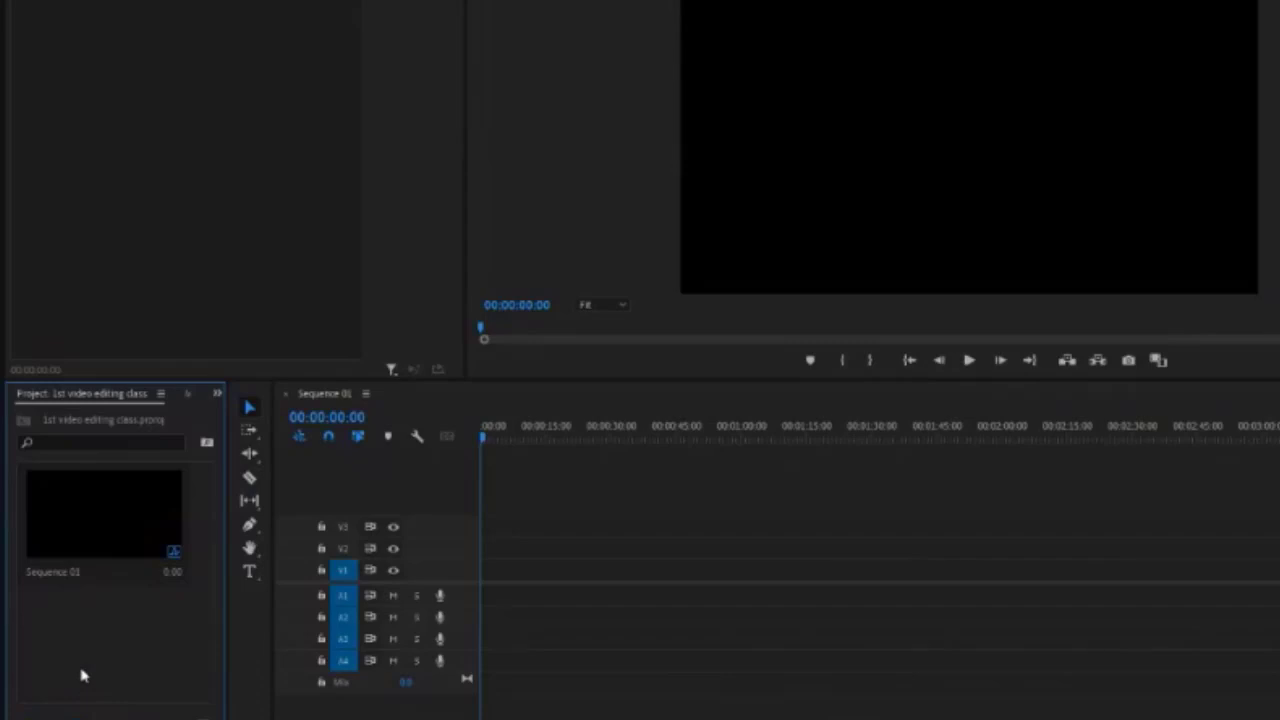
# Create a bin named 'project' and move Sequence 01 into it
pyautogui.rightClick(82, 672)
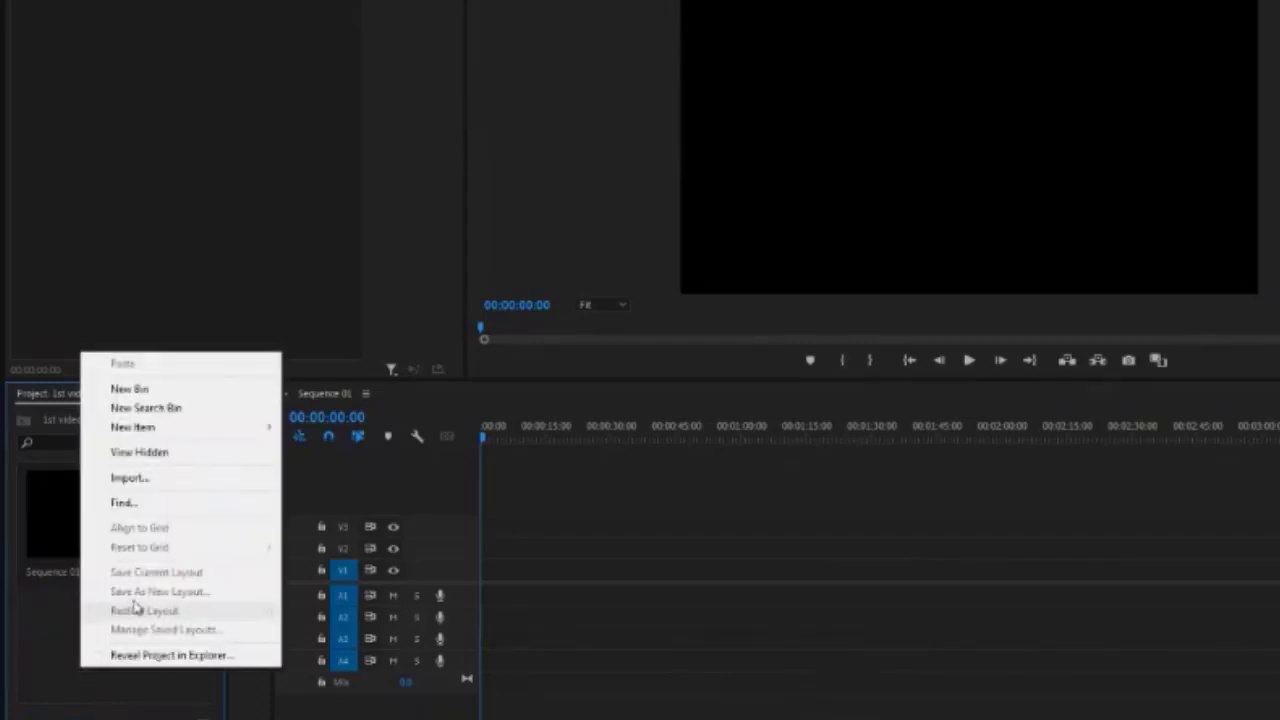
pyautogui.click(117, 394)
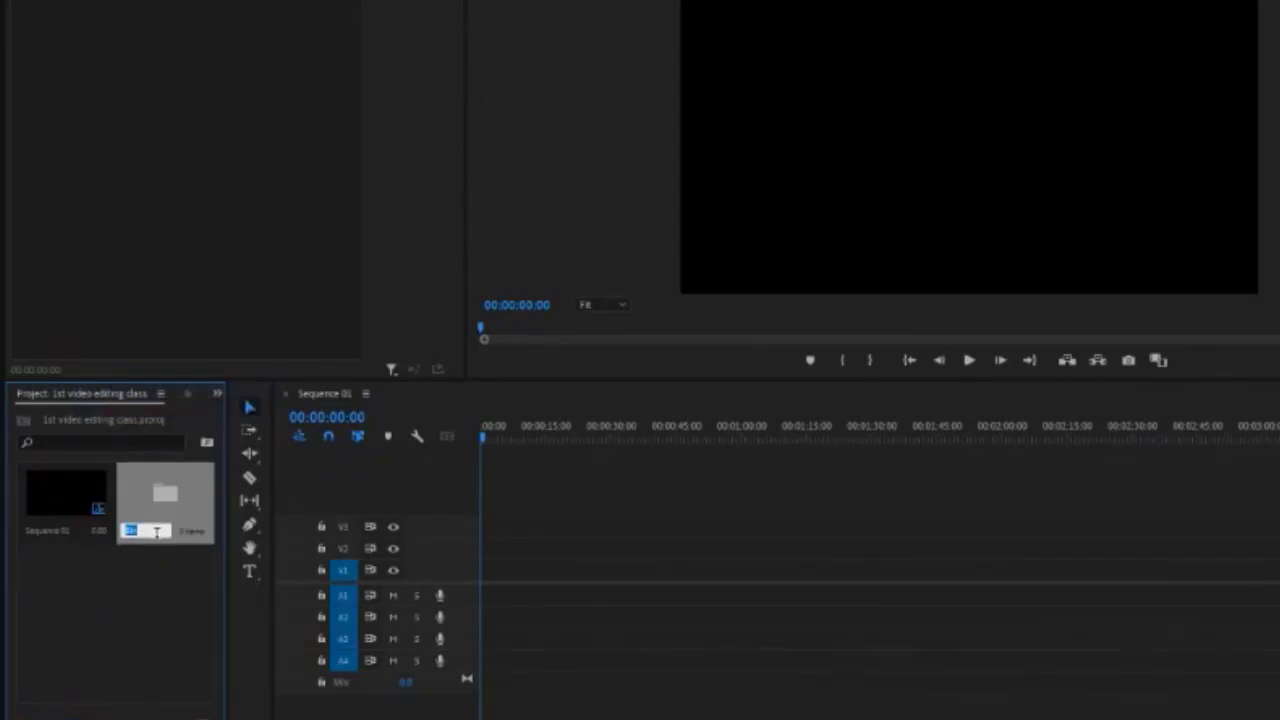
pyautogui.write('proj')
pyautogui.write('ect')
pyautogui.click(148, 640)
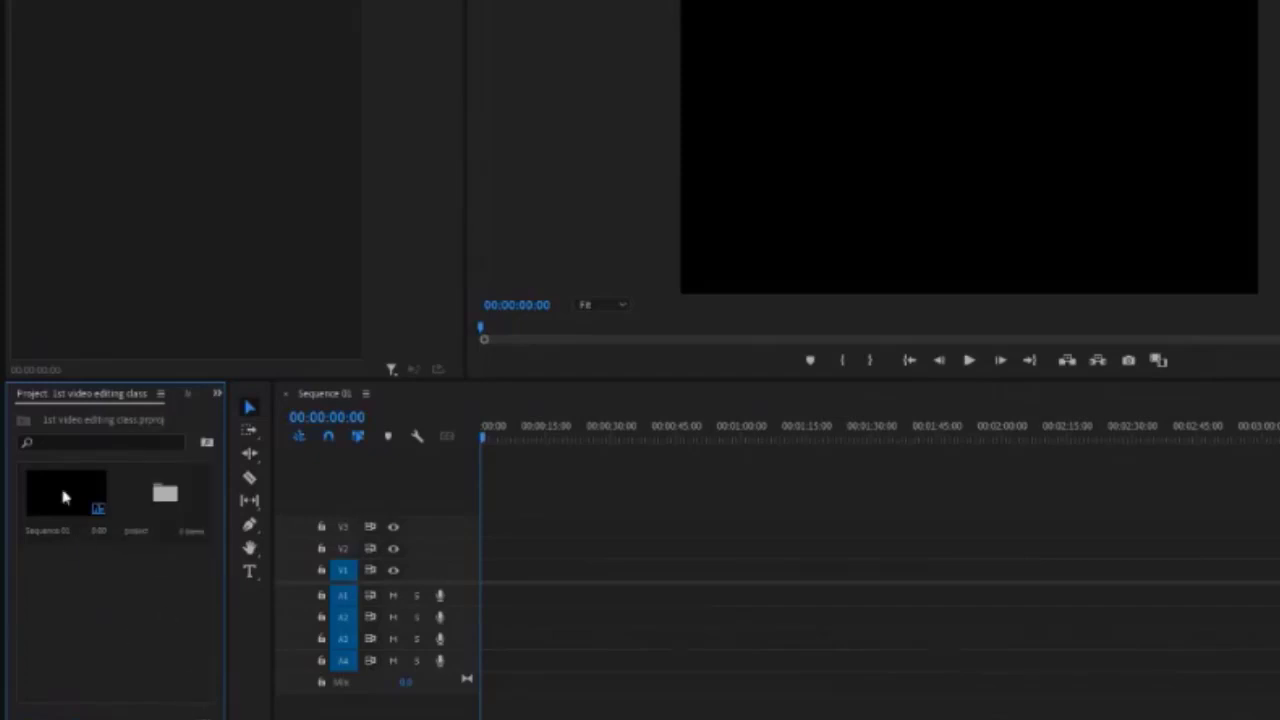
pyautogui.moveTo(63, 497); pyautogui.dragTo(151, 508)
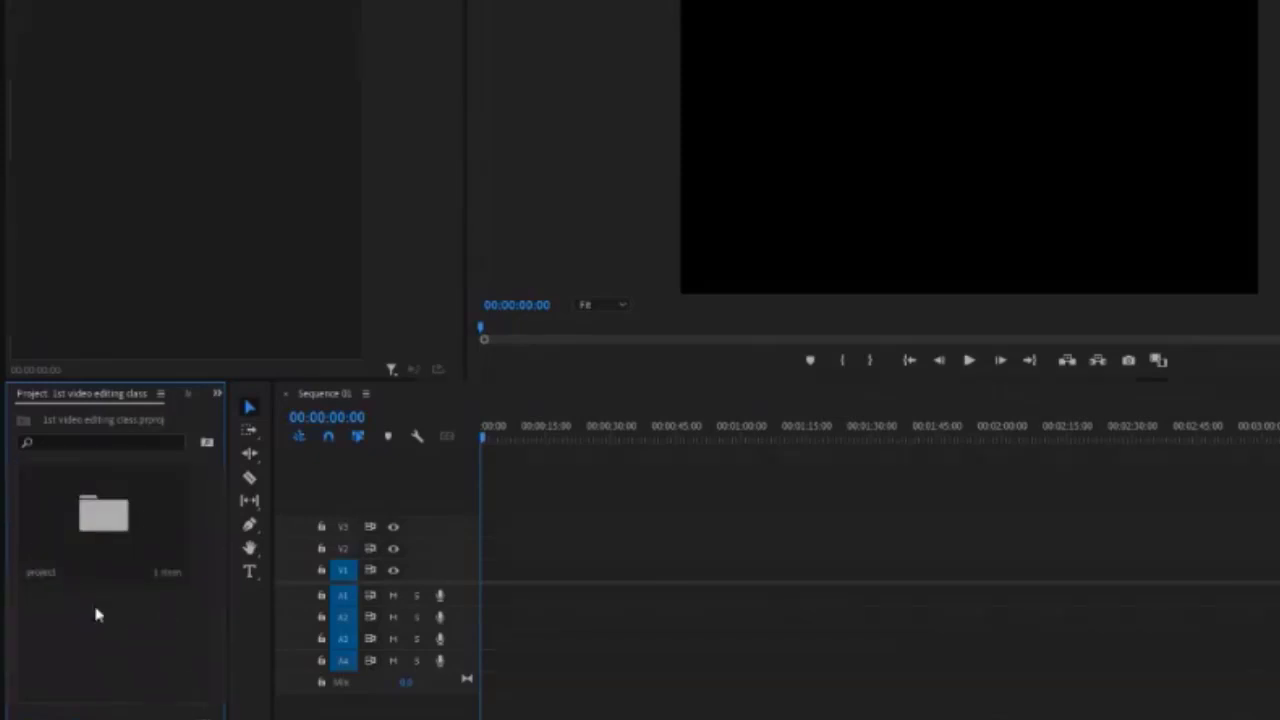
# Add two more bins named 'video' and 'music'
pyautogui.rightClick(87, 648)
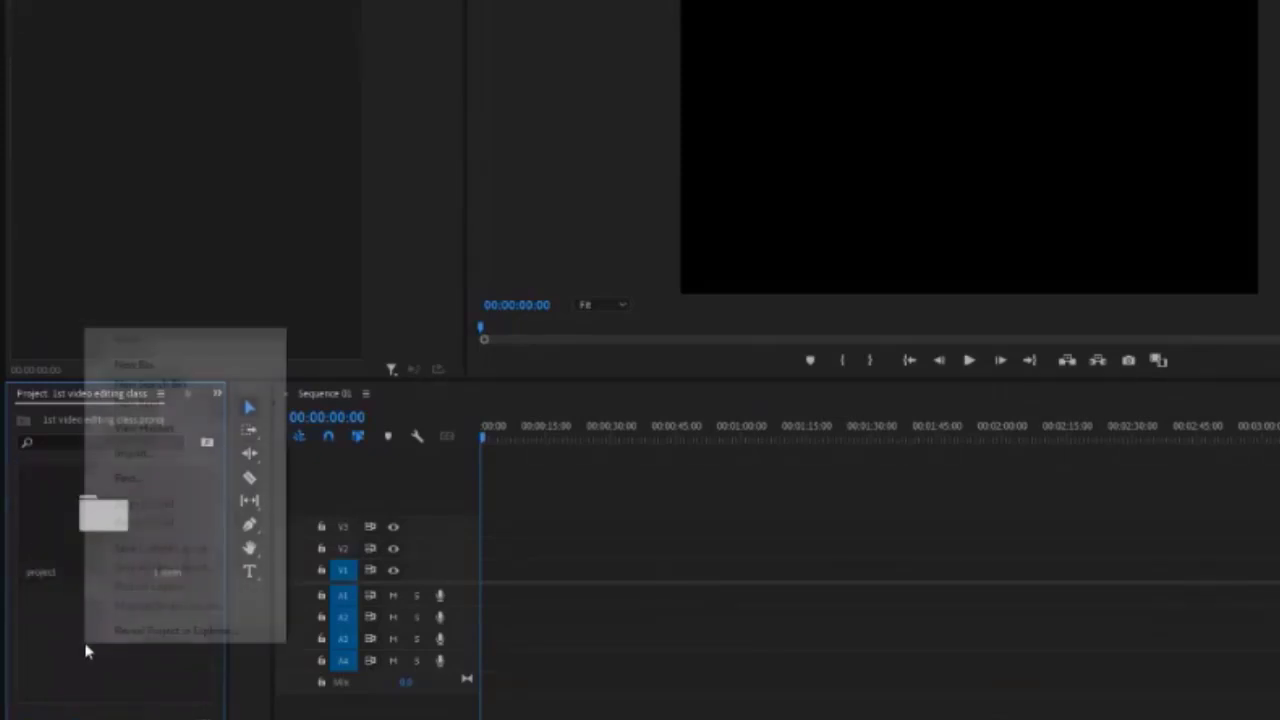
pyautogui.click(122, 364)
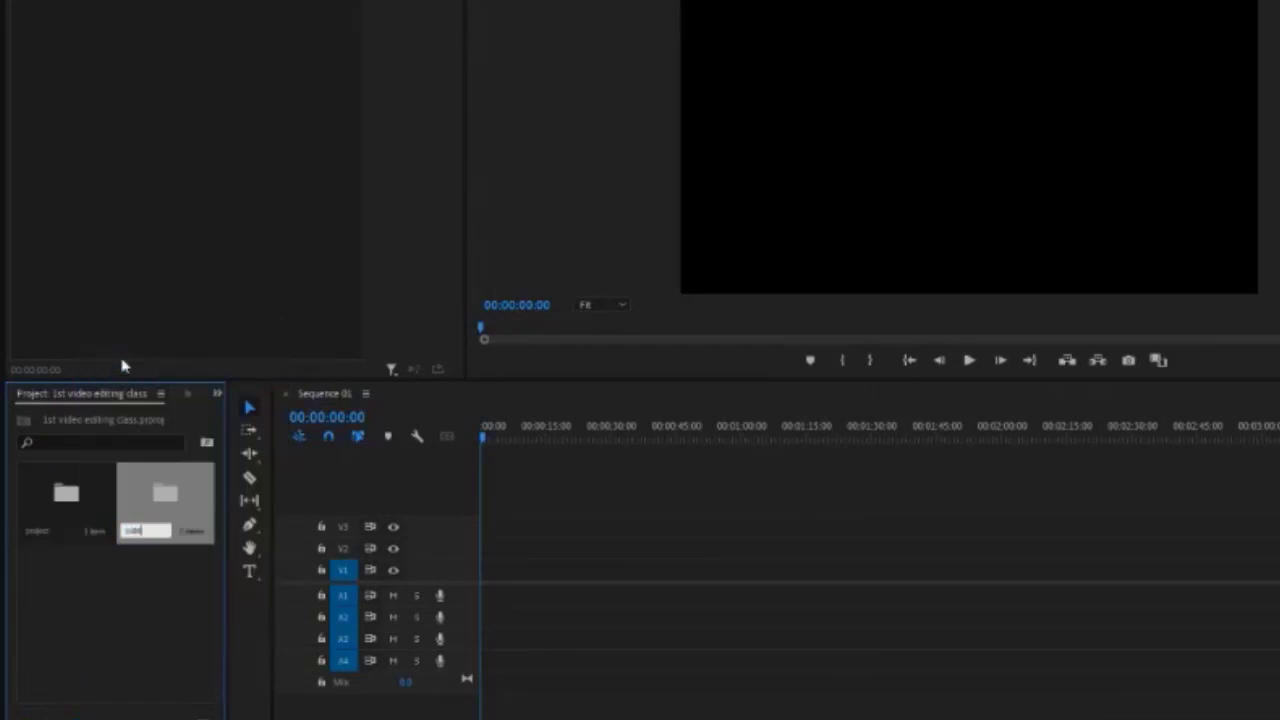
pyautogui.click(154, 638)
pyautogui.rightClick(88, 606)
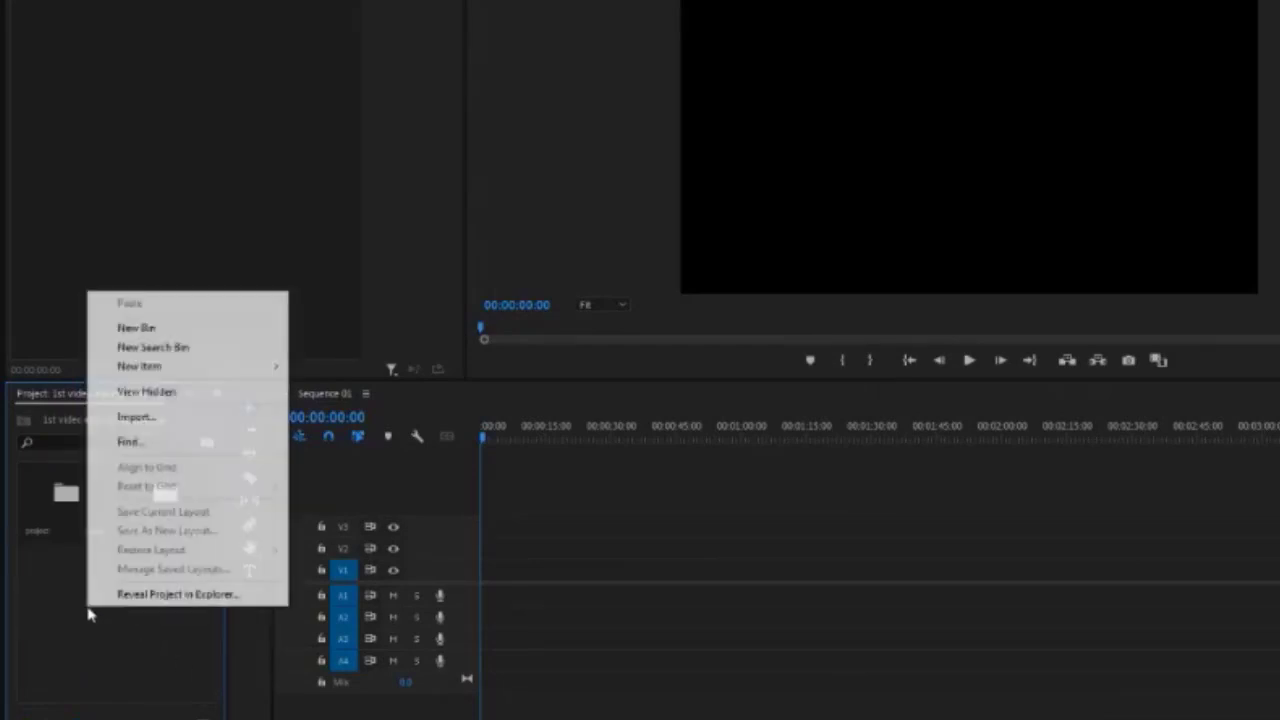
pyautogui.click(214, 333)
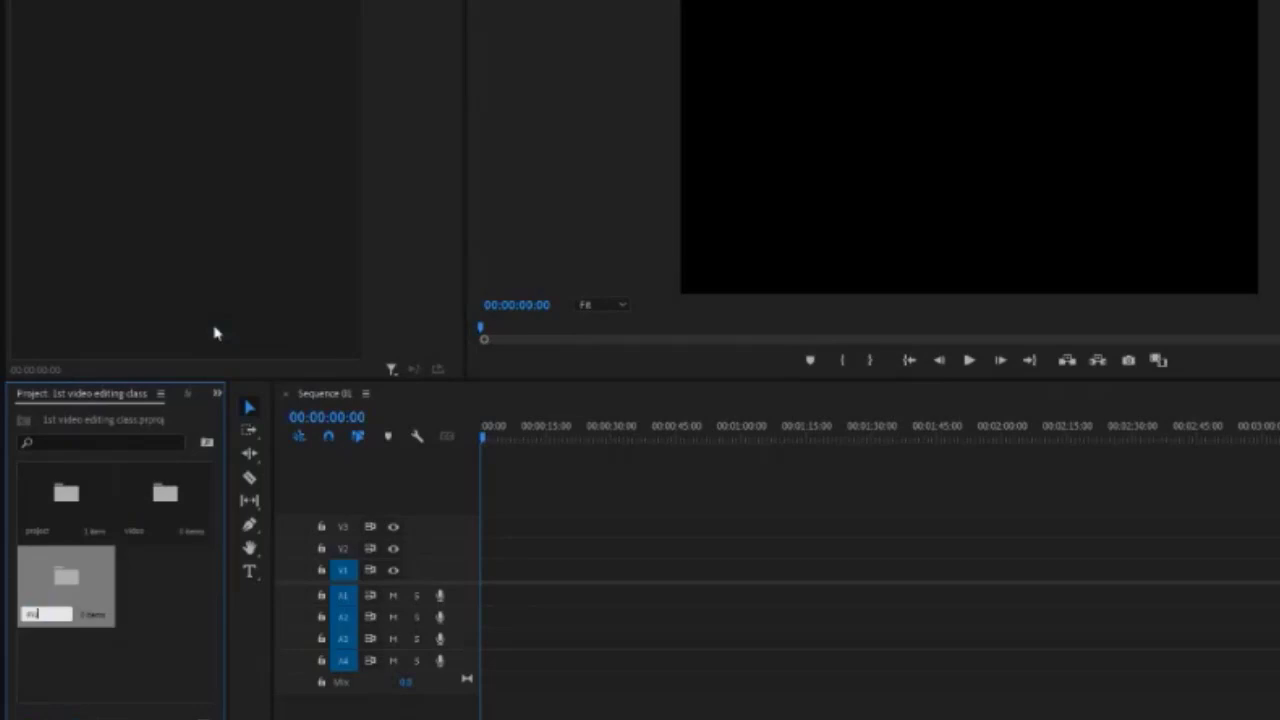
pyautogui.click(180, 568)
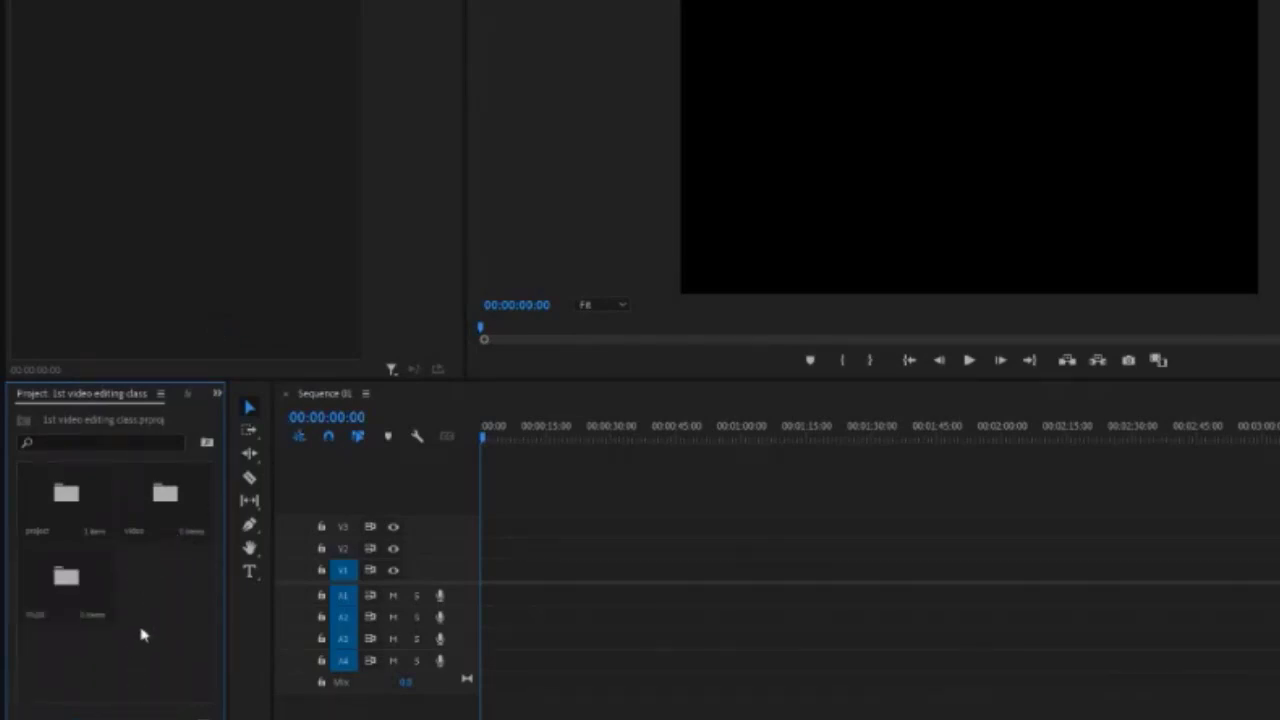
# Open the video bin and browse the import dialog to the Downloads video clips folder
pyautogui.doubleClick(160, 505)
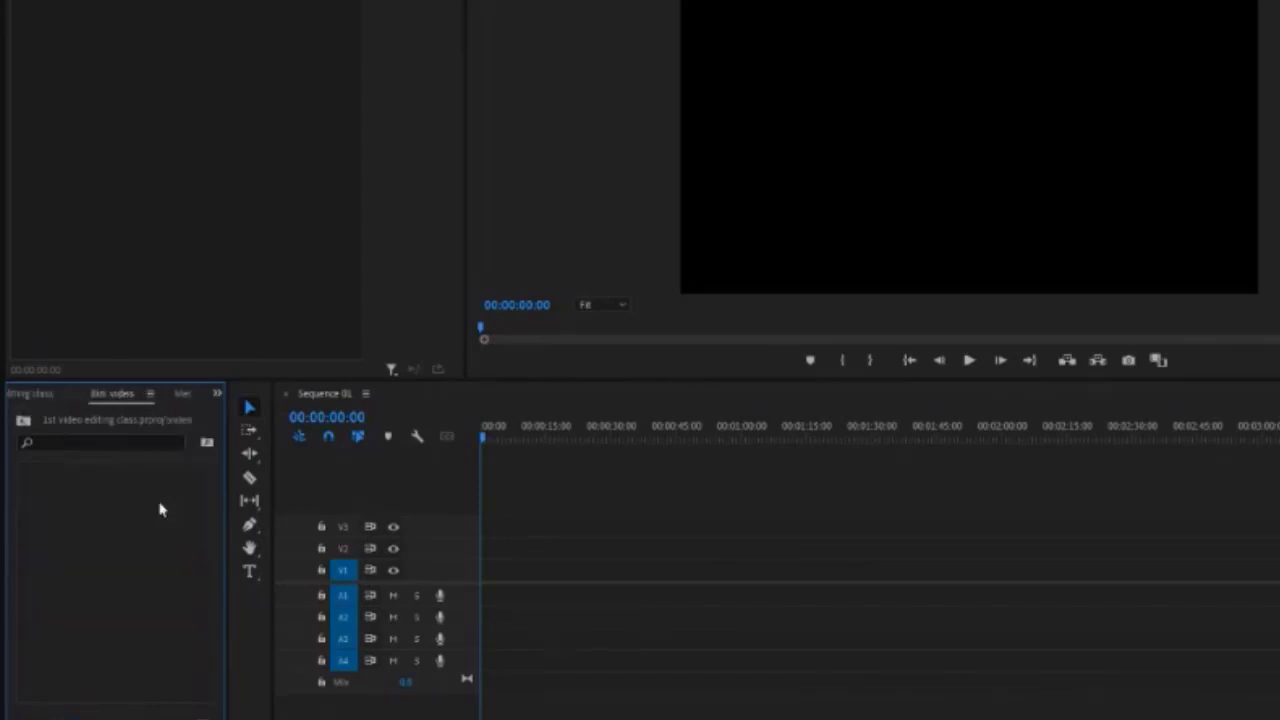
pyautogui.doubleClick(95, 567)
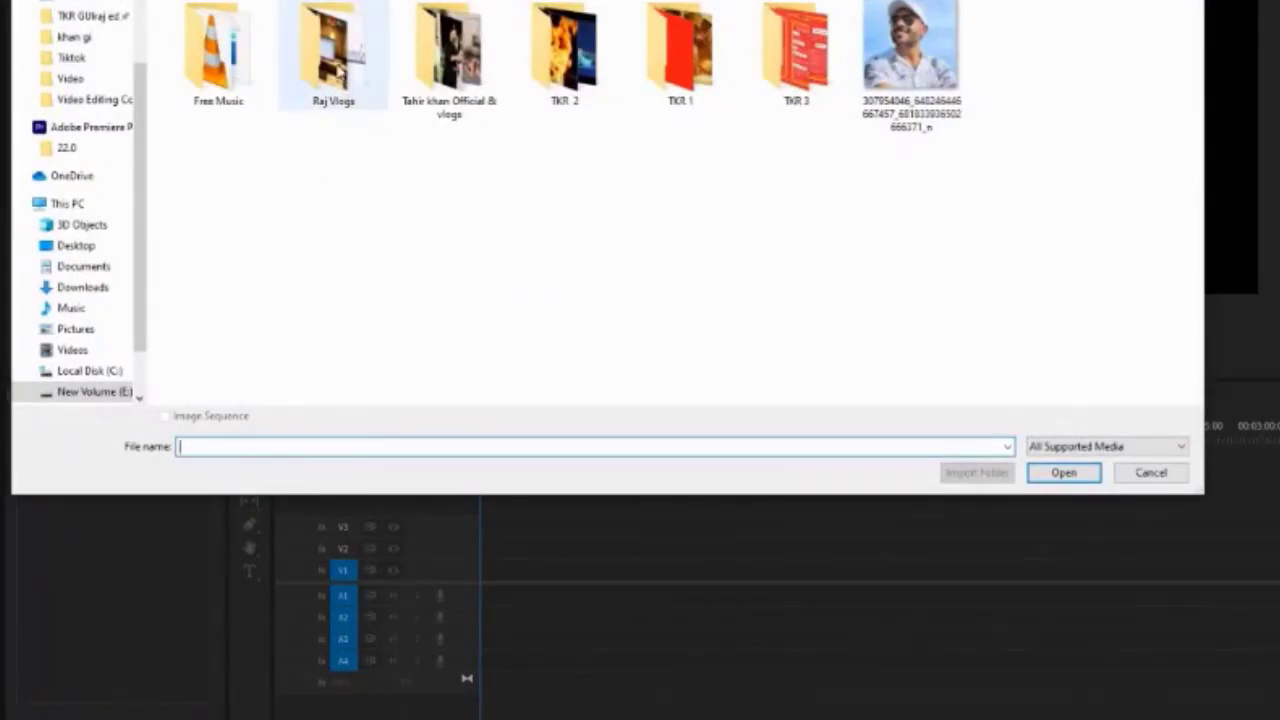
pyautogui.doubleClick(336, 60)
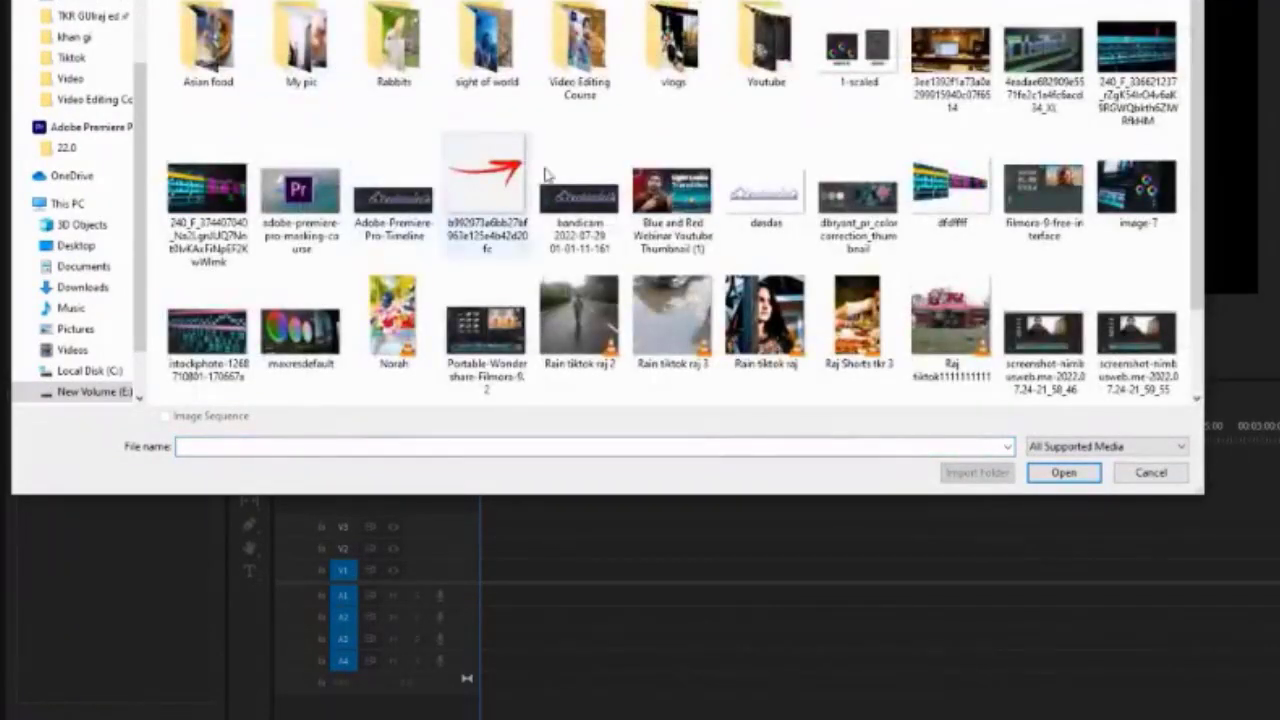
pyautogui.doubleClick(568, 90)
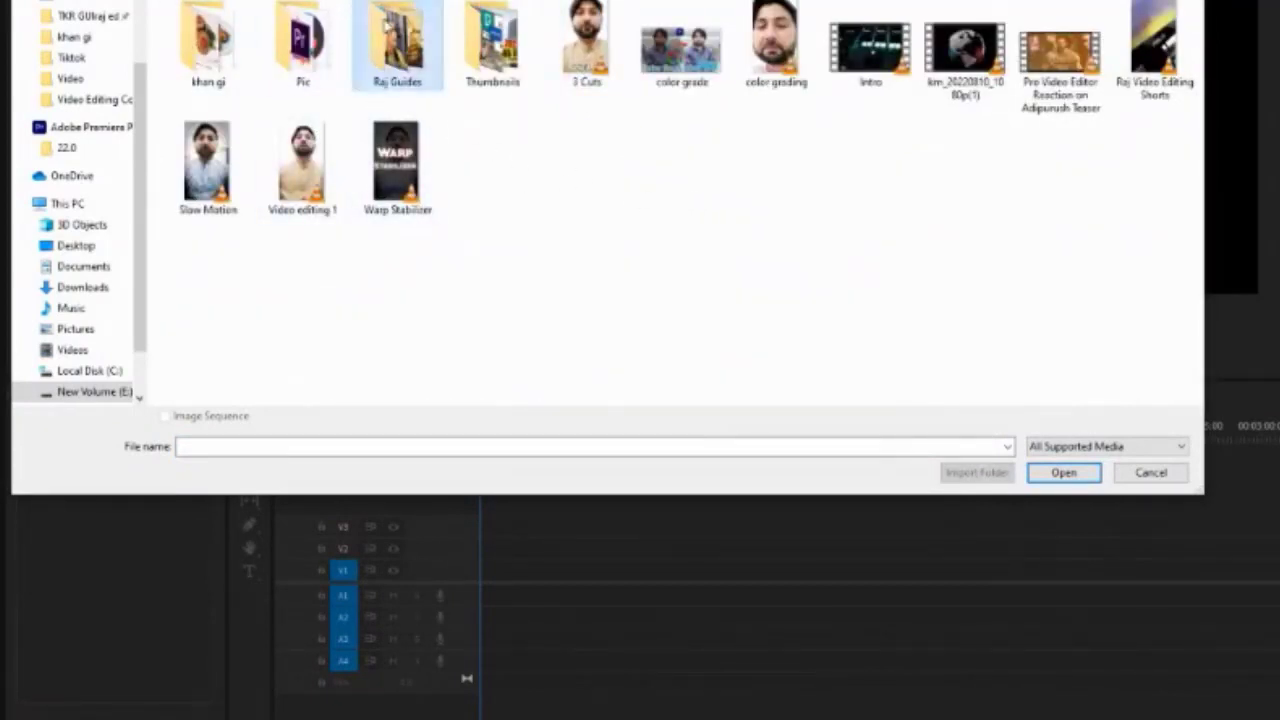
pyautogui.doubleClick(397, 45)
pyautogui.hotkey('alt', 'Left')
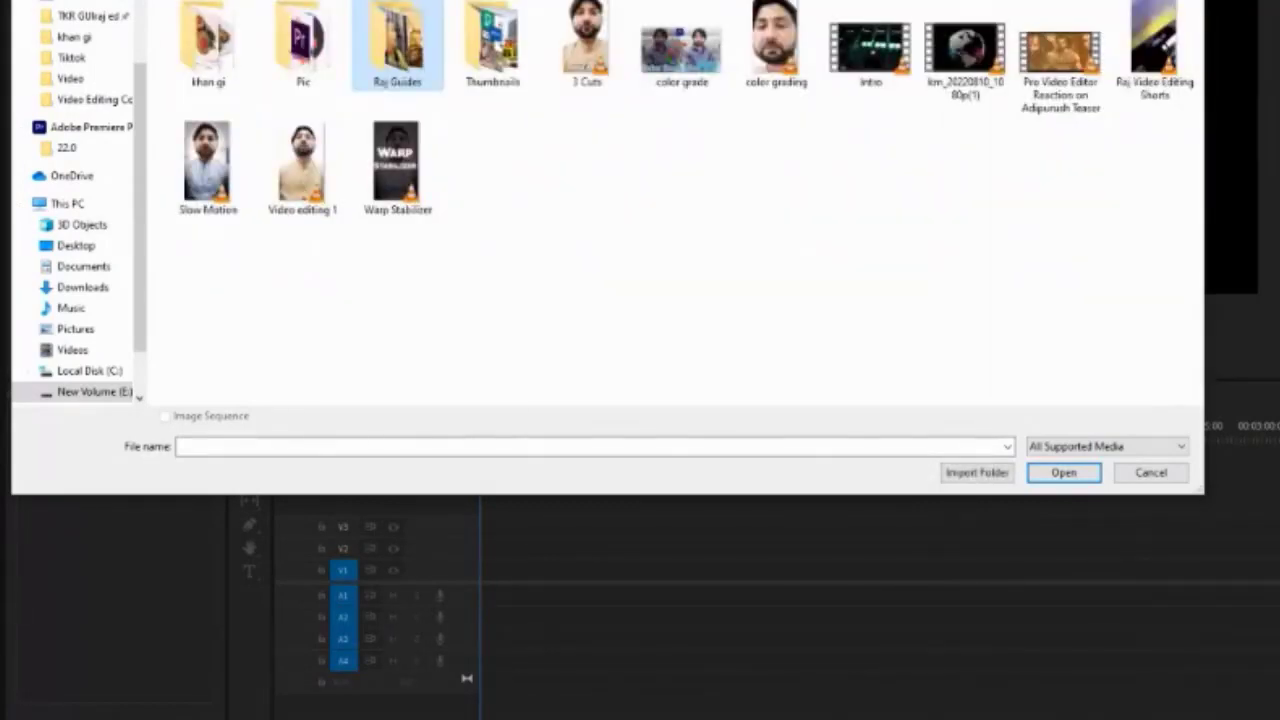
pyautogui.hotkey('alt', 'Left')
pyautogui.doubleClick(475, 68)
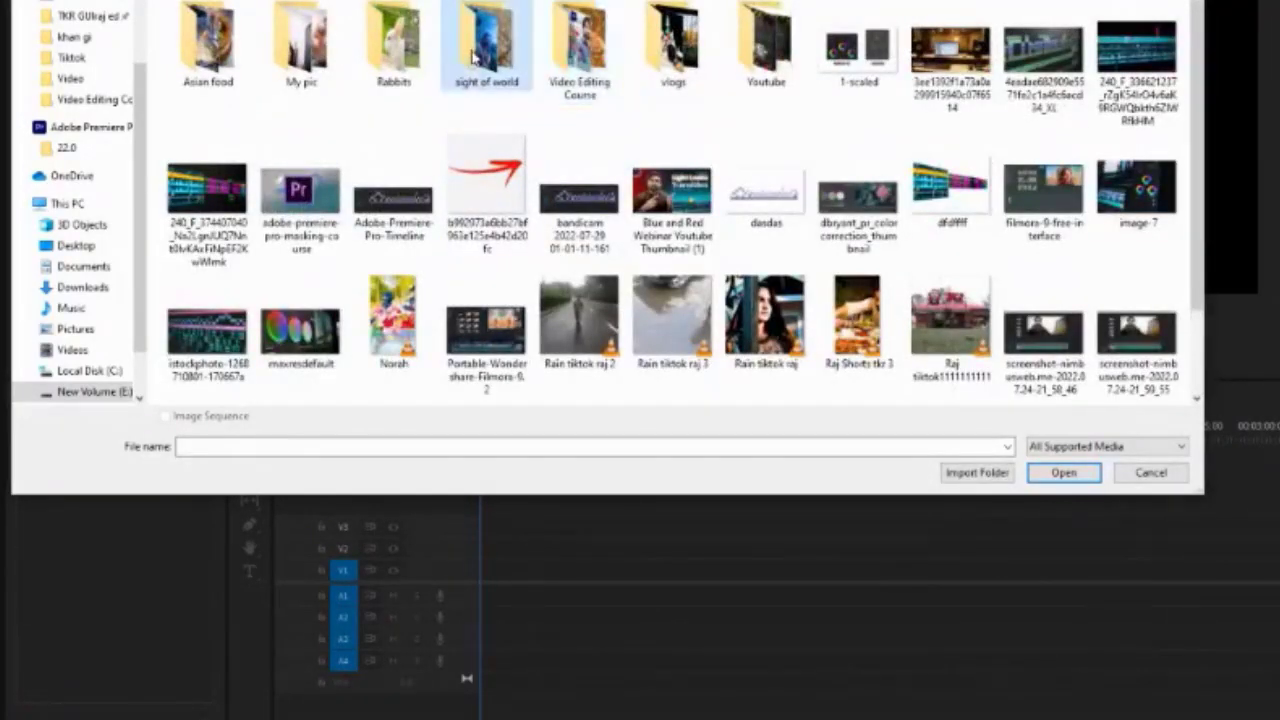
pyautogui.hotkey('alt', 'Left')
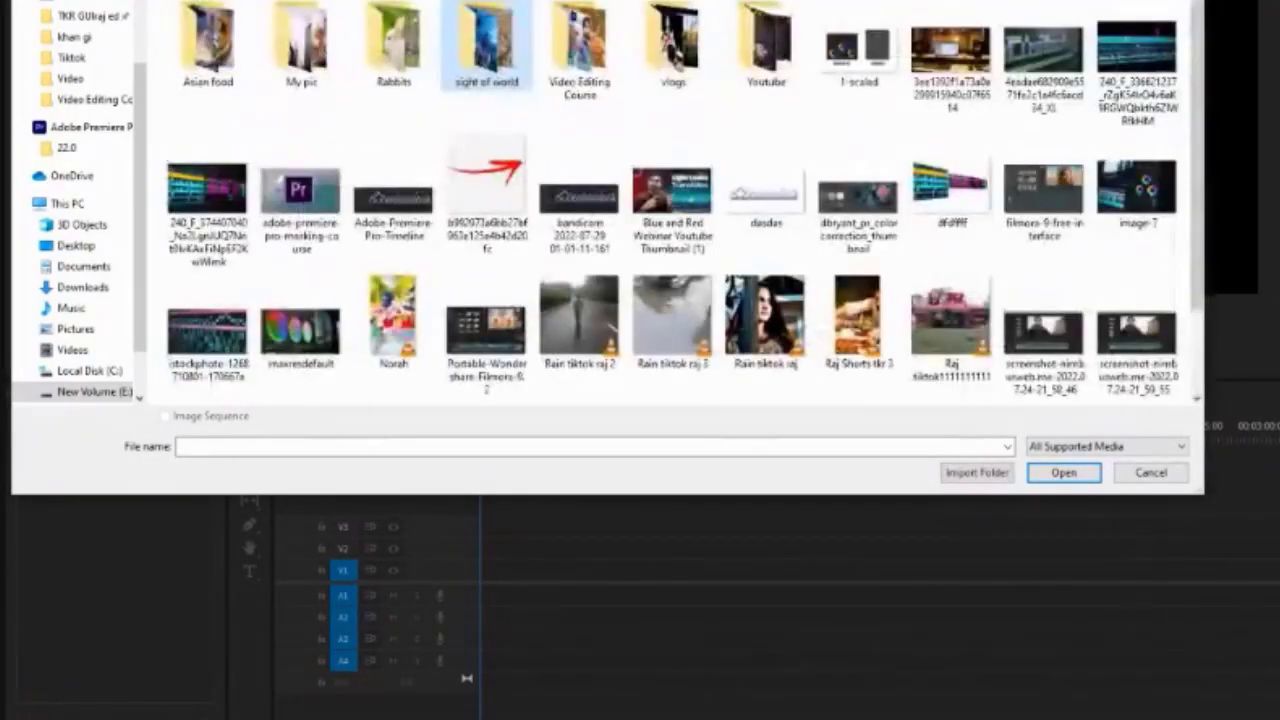
pyautogui.scroll(3, 75, 250)
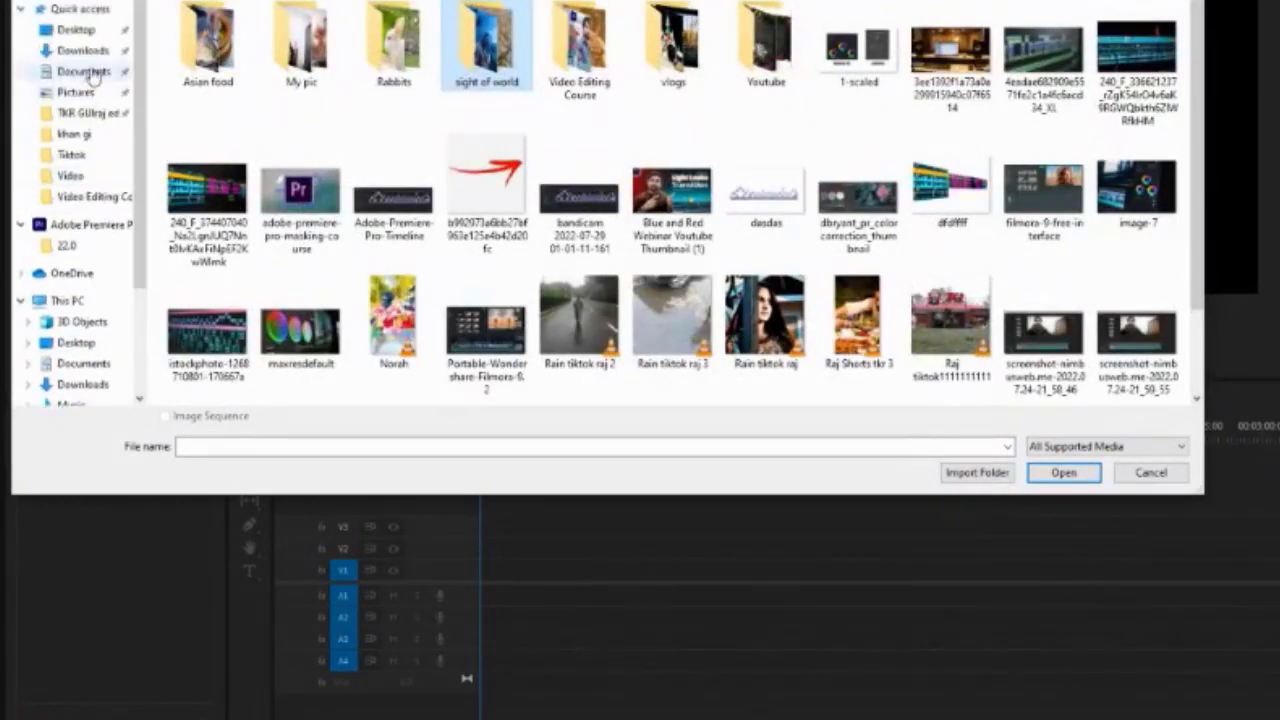
pyautogui.click(82, 50)
pyautogui.doubleClick(580, 62)
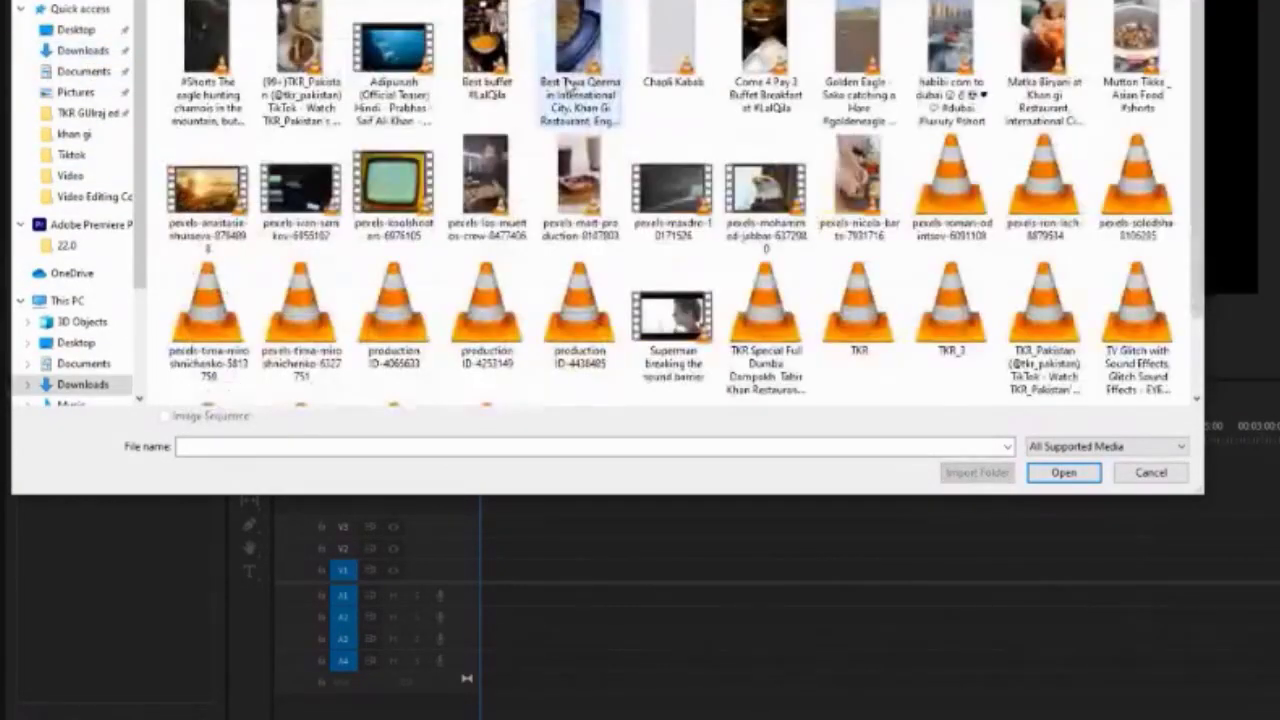
pyautogui.scroll(-2, 1055, 222)
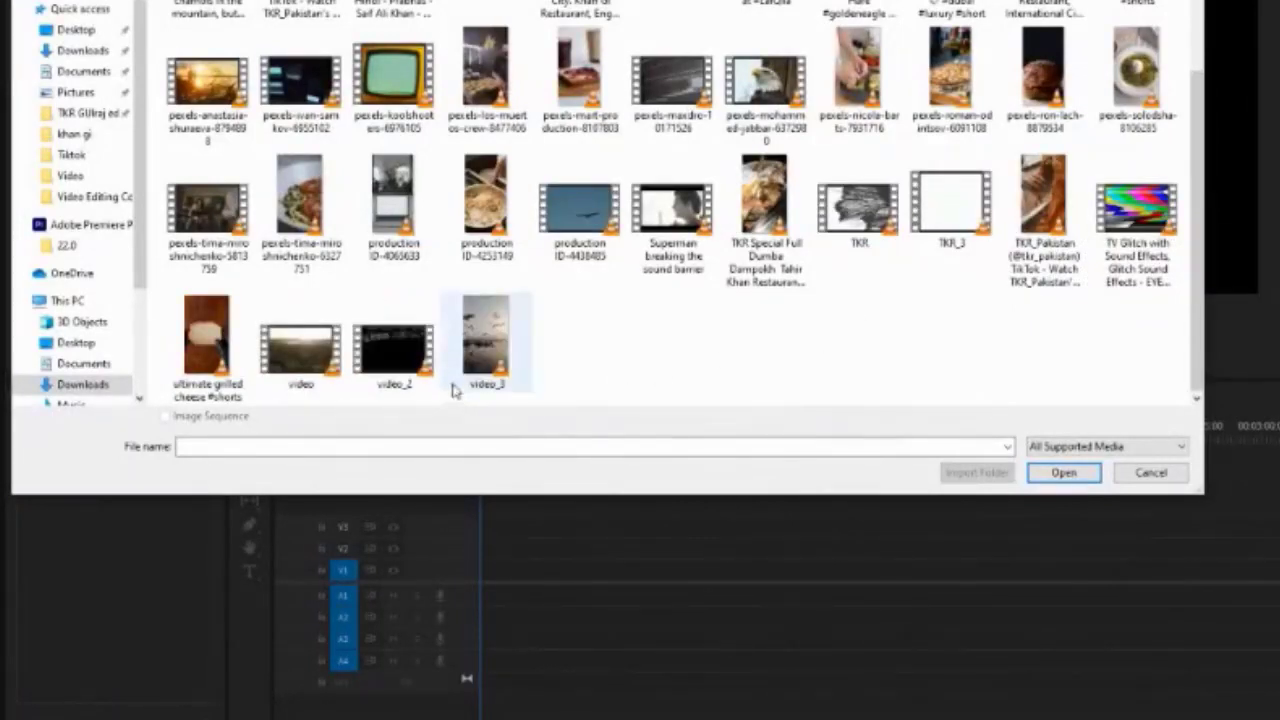
# Import video, video_2 and three Pexels clips into the video bin
pyautogui.click(395, 345)
pyautogui.keyDown('ctrl'); pyautogui.click(279, 358); pyautogui.keyUp('ctrl')
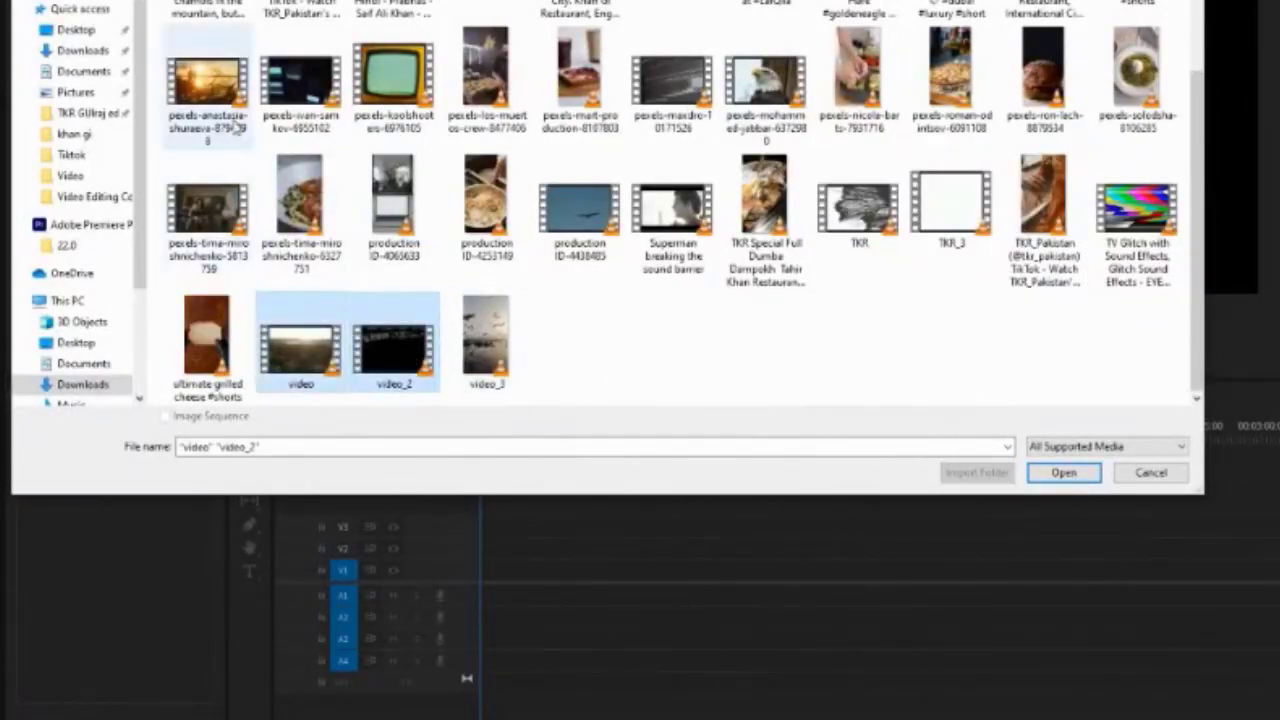
pyautogui.keyDown('ctrl'); pyautogui.click(207, 80); pyautogui.keyUp('ctrl')
pyautogui.keyDown('ctrl'); pyautogui.click(300, 80); pyautogui.keyUp('ctrl')
pyautogui.keyDown('ctrl'); pyautogui.click(398, 92); pyautogui.keyUp('ctrl')
pyautogui.click(1047, 476)
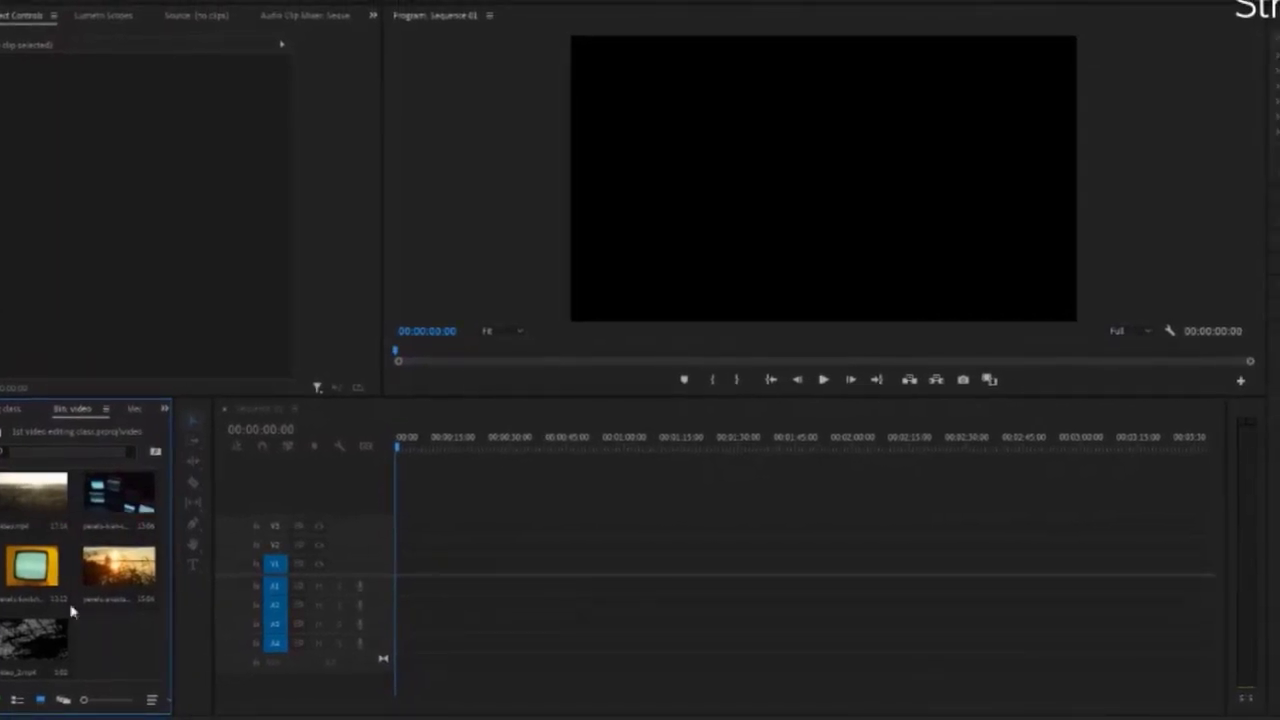
# Place video.mp4 at the start of track V1, keeping the existing sequence settings
pyautogui.moveTo(34, 496)
pyautogui.mouseDown()
pyautogui.moveTo(516, 588)
pyautogui.moveTo(408, 582)
pyautogui.mouseUp()
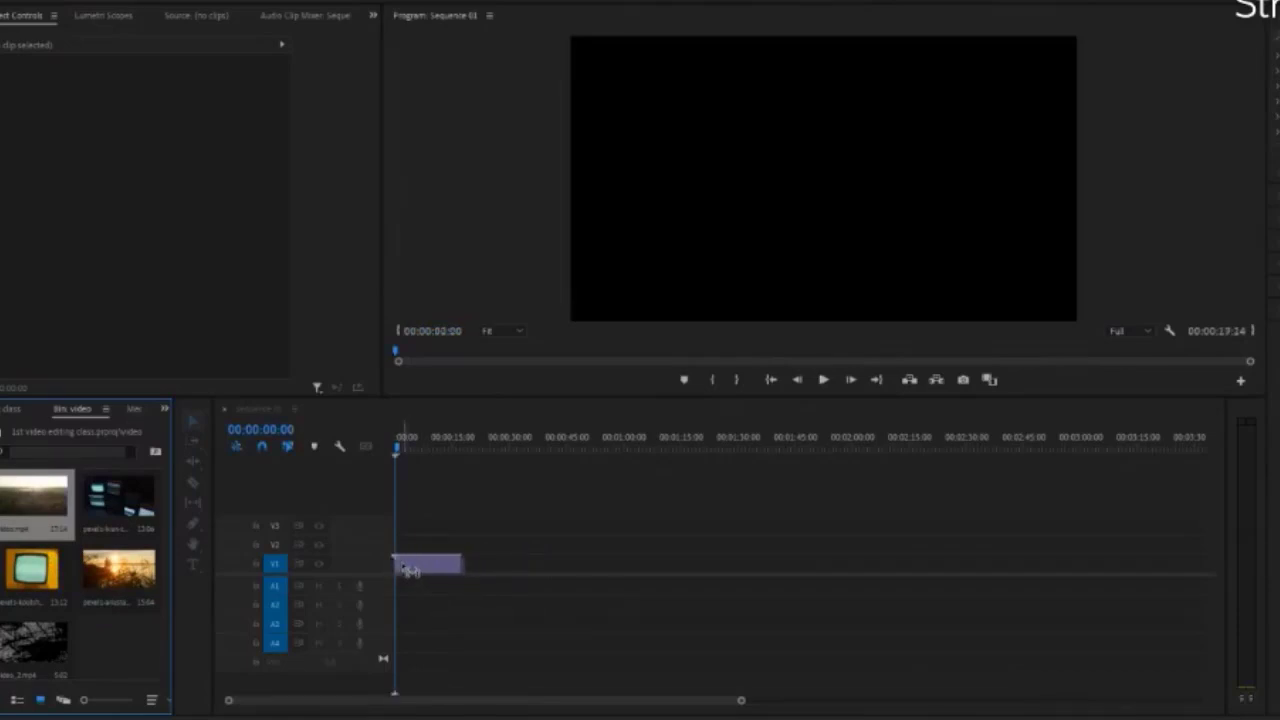
pyautogui.moveTo(408, 582); pyautogui.dragTo(401, 568)
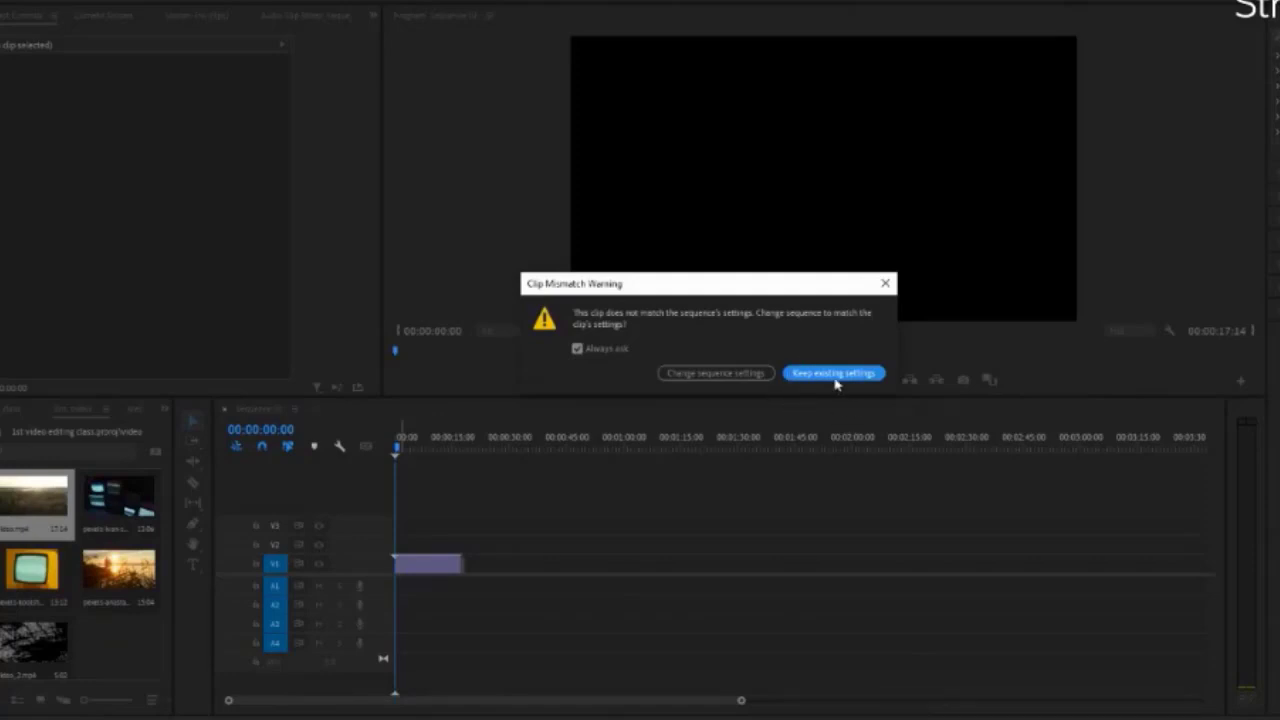
pyautogui.click(834, 373)
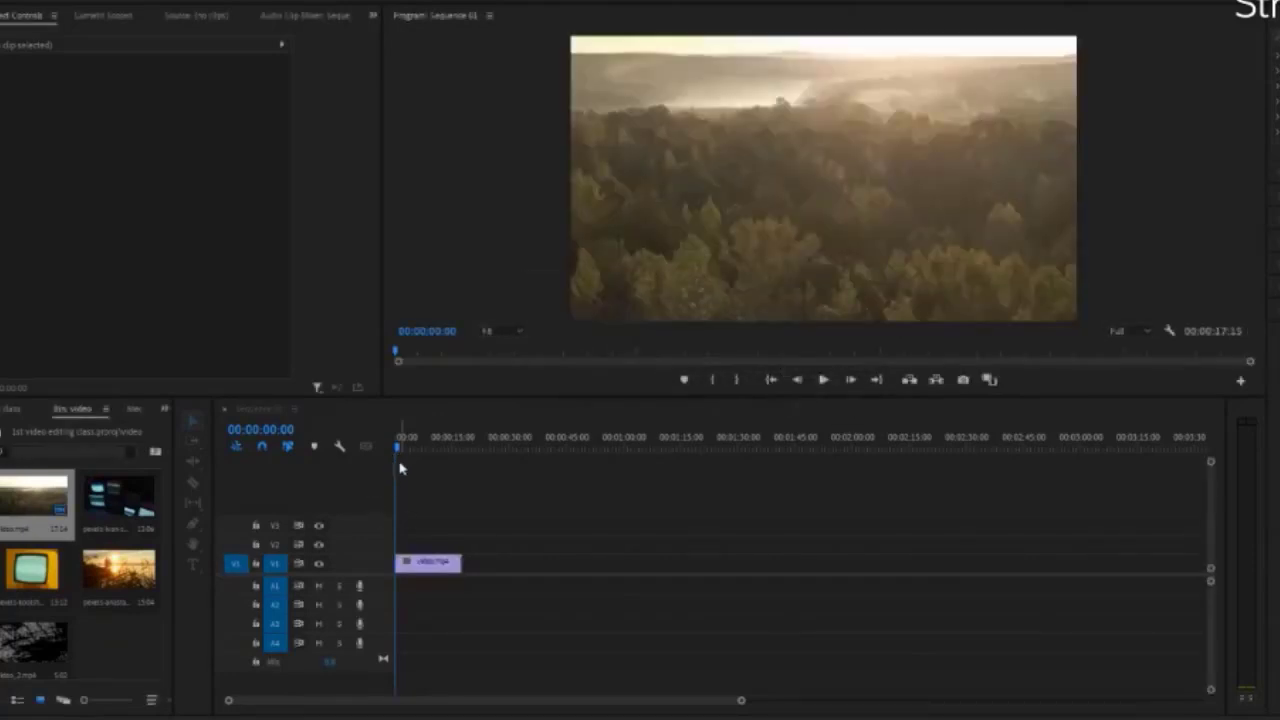
pyautogui.moveTo(400, 450)
pyautogui.mouseDown()
pyautogui.moveTo(451, 447)
pyautogui.moveTo(405, 454)
pyautogui.mouseUp()
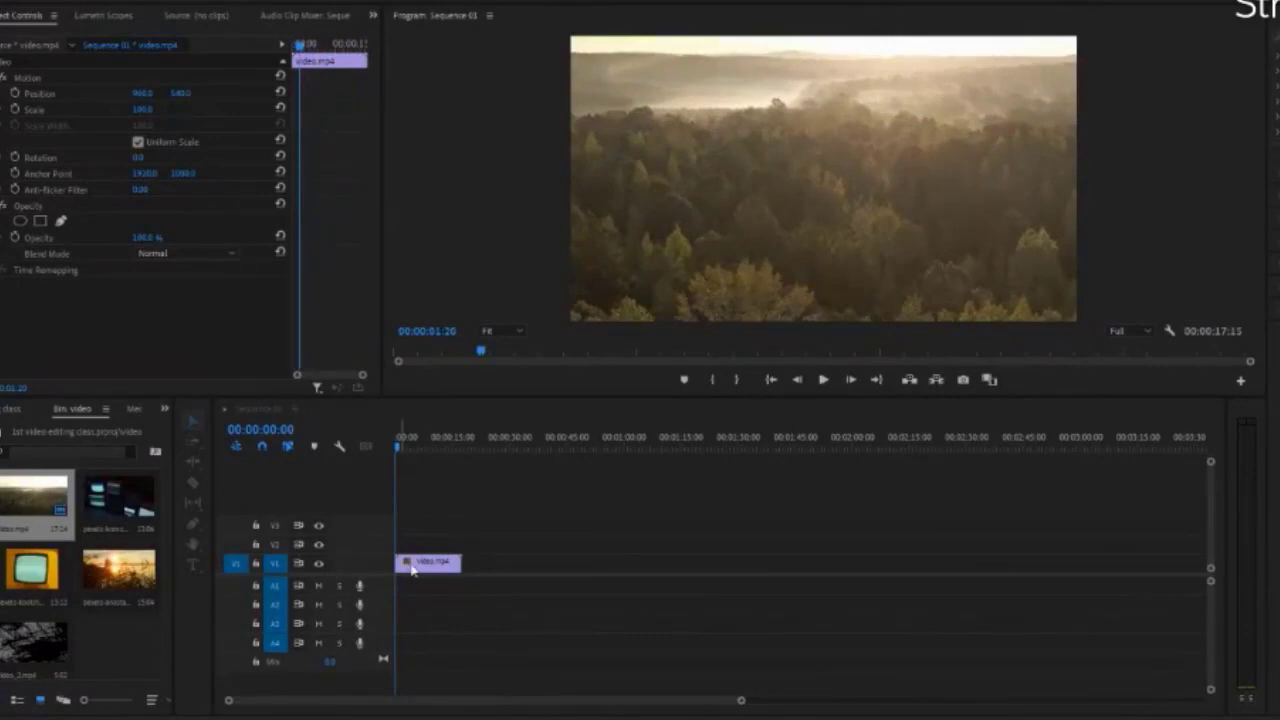
# Try out Scale, Position and Rotation on video.mp4, settling on scale 51 and 0° rotation
pyautogui.moveTo(143, 109)
pyautogui.mouseDown()
pyautogui.moveTo(114, 122)
pyautogui.moveTo(128, 114)
pyautogui.mouseUp()
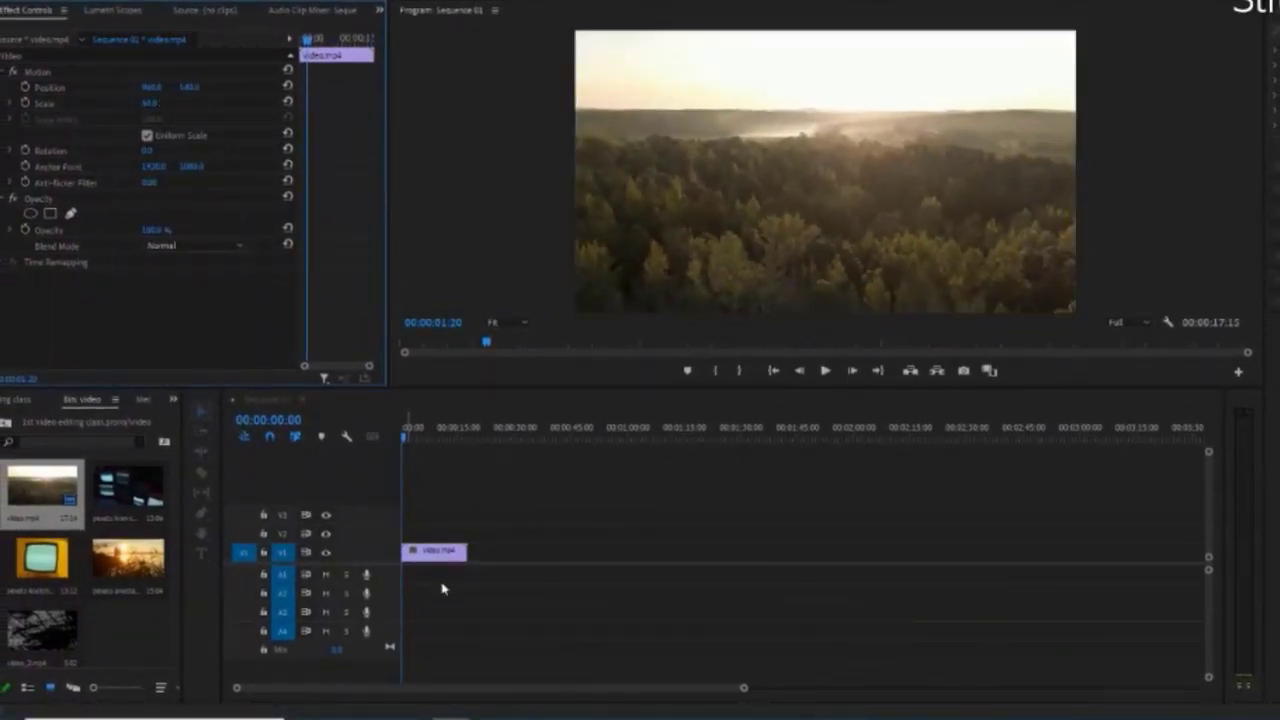
pyautogui.moveTo(405, 446); pyautogui.dragTo(408, 446)
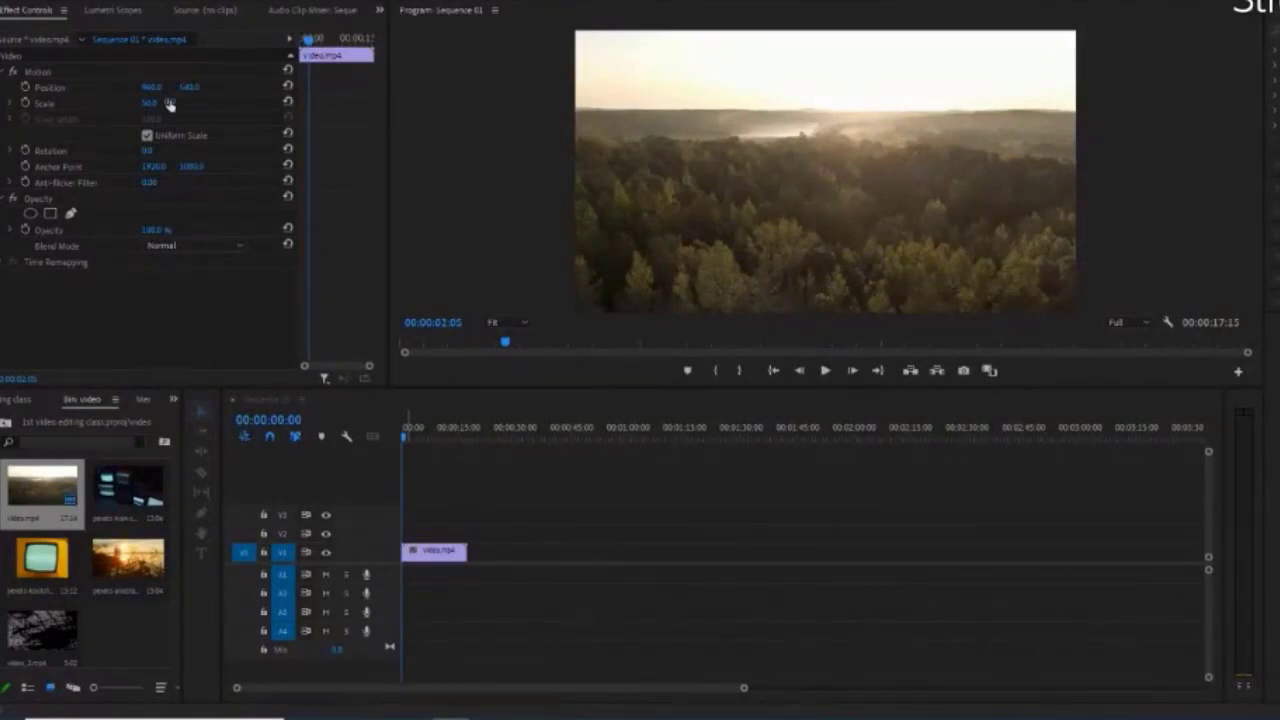
pyautogui.moveTo(150, 103)
pyautogui.mouseDown()
pyautogui.moveTo(132, 104)
pyautogui.moveTo(329, 86)
pyautogui.moveTo(609, 94)
pyautogui.mouseUp()
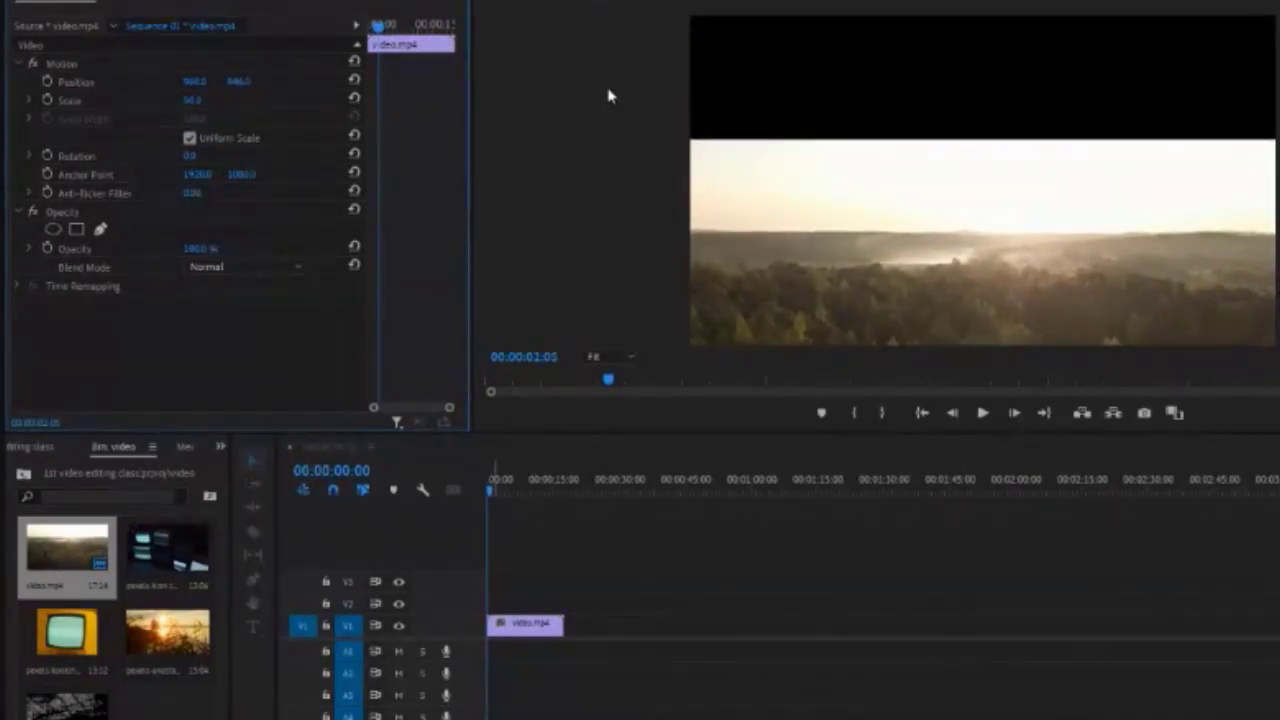
pyautogui.moveTo(194, 81)
pyautogui.mouseDown()
pyautogui.moveTo(711, 70)
pyautogui.moveTo(240, 83)
pyautogui.moveTo(392, 99)
pyautogui.mouseUp()
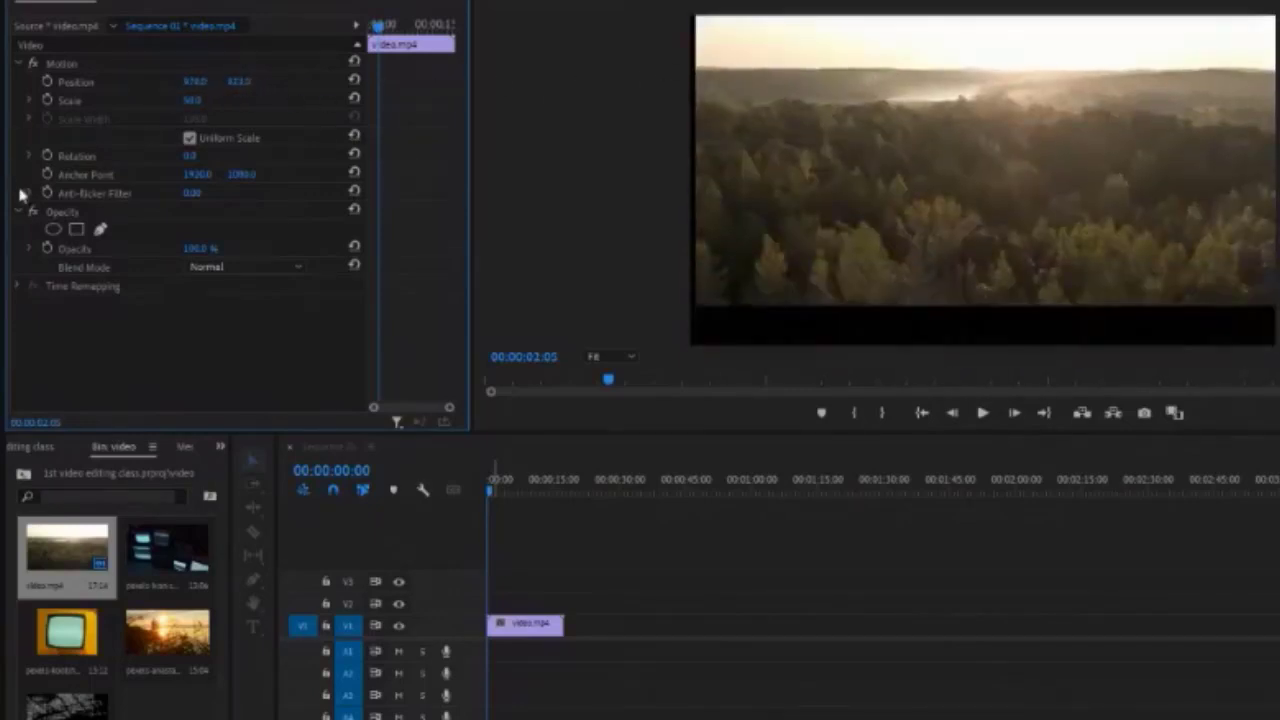
pyautogui.click(355, 81)
pyautogui.click(355, 100)
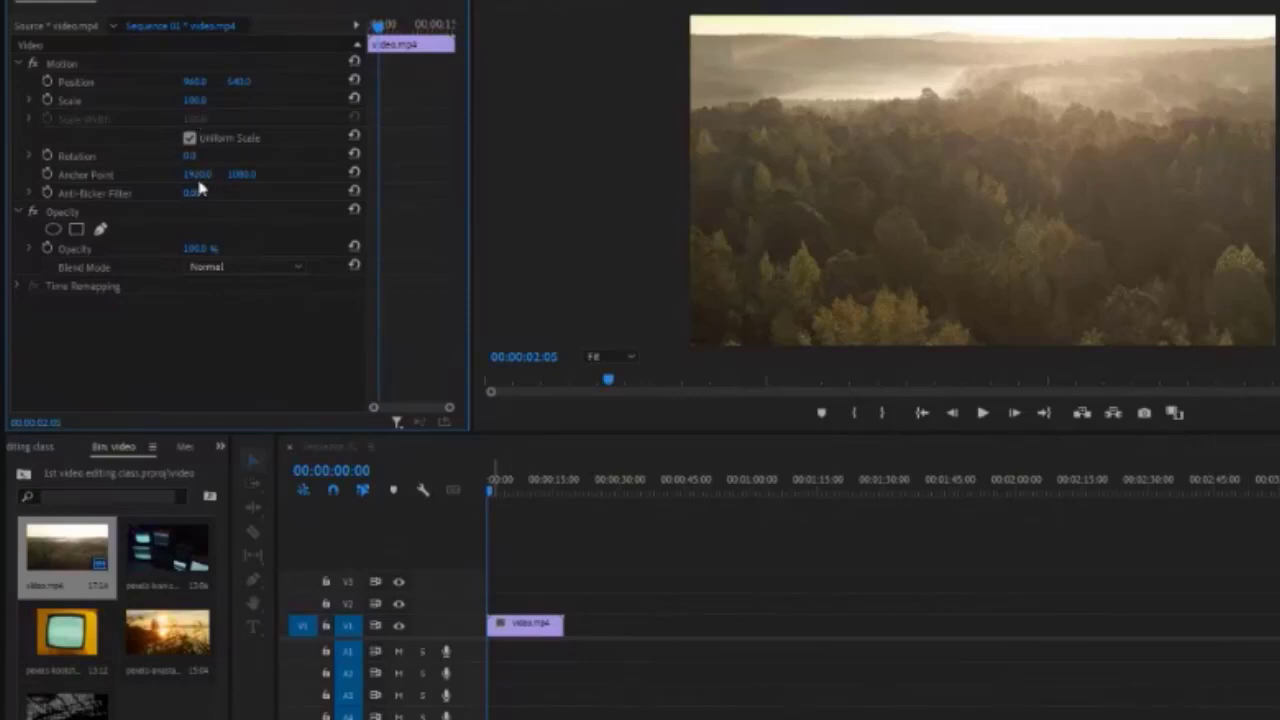
pyautogui.moveTo(190, 156)
pyautogui.mouseDown()
pyautogui.moveTo(244, 155)
pyautogui.moveTo(180, 177)
pyautogui.mouseUp()
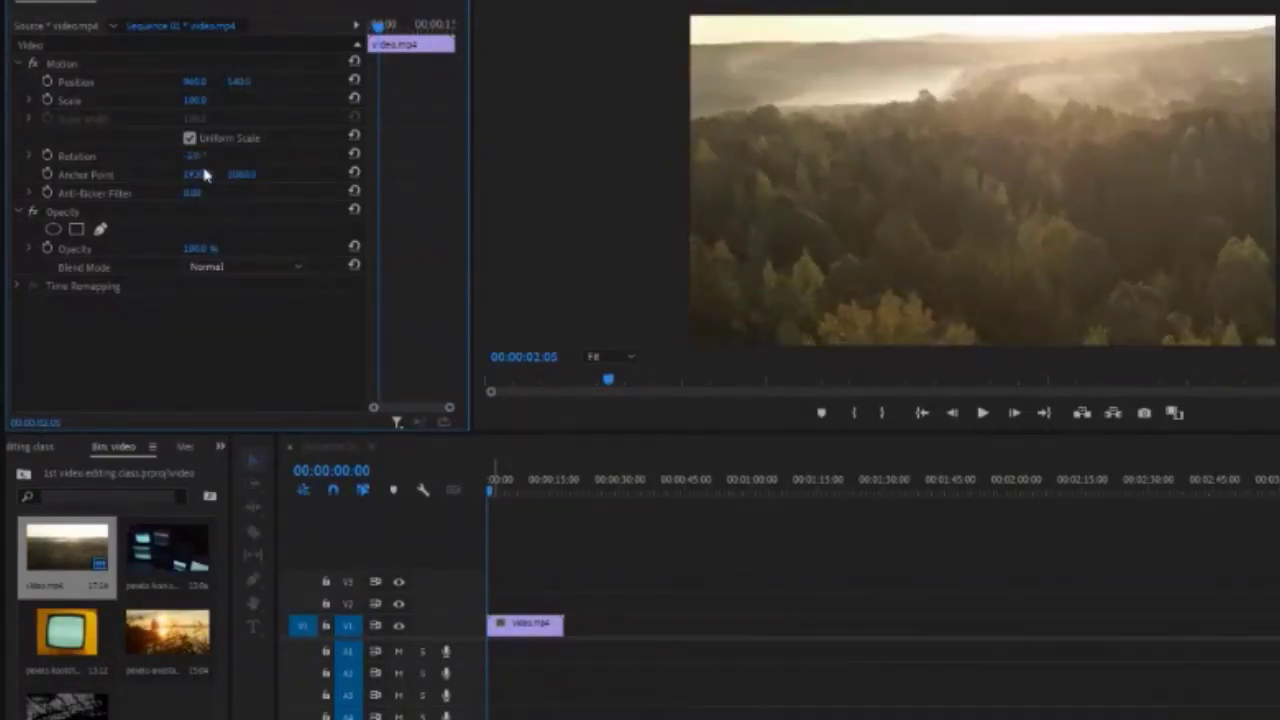
pyautogui.moveTo(195, 101); pyautogui.dragTo(158, 119)
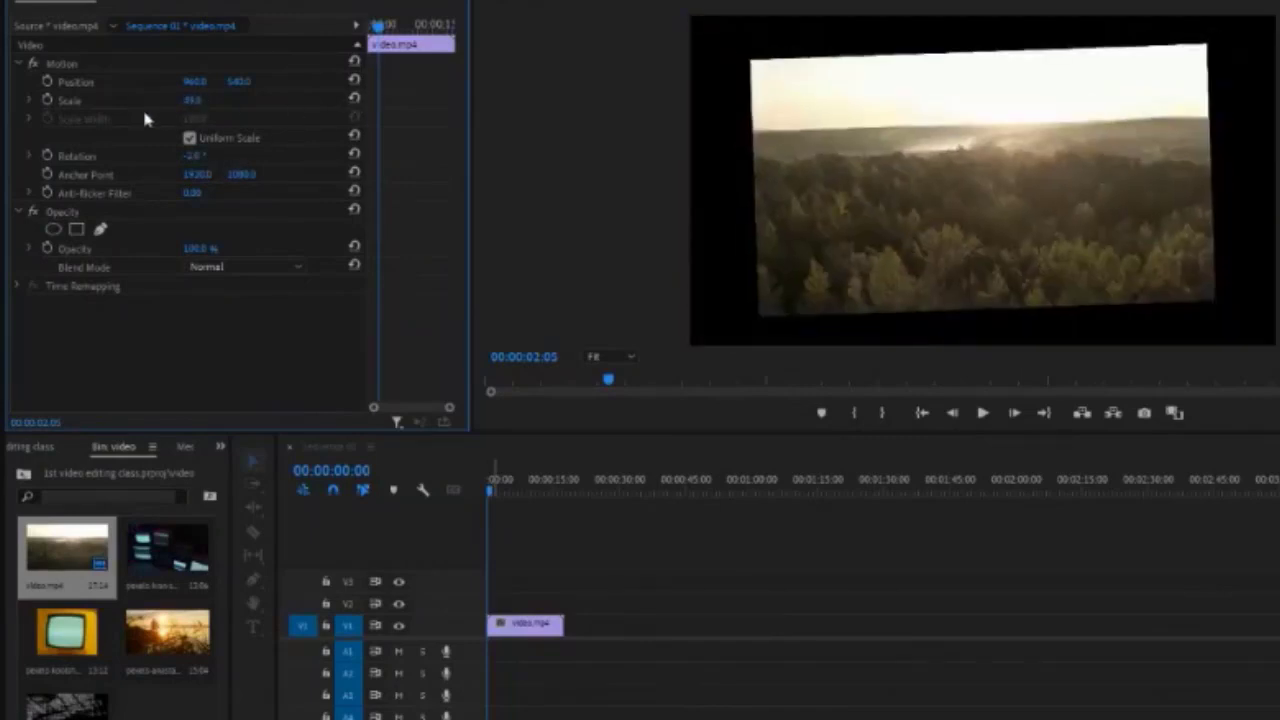
pyautogui.click(355, 155)
pyautogui.moveTo(198, 104); pyautogui.dragTo(197, 112)
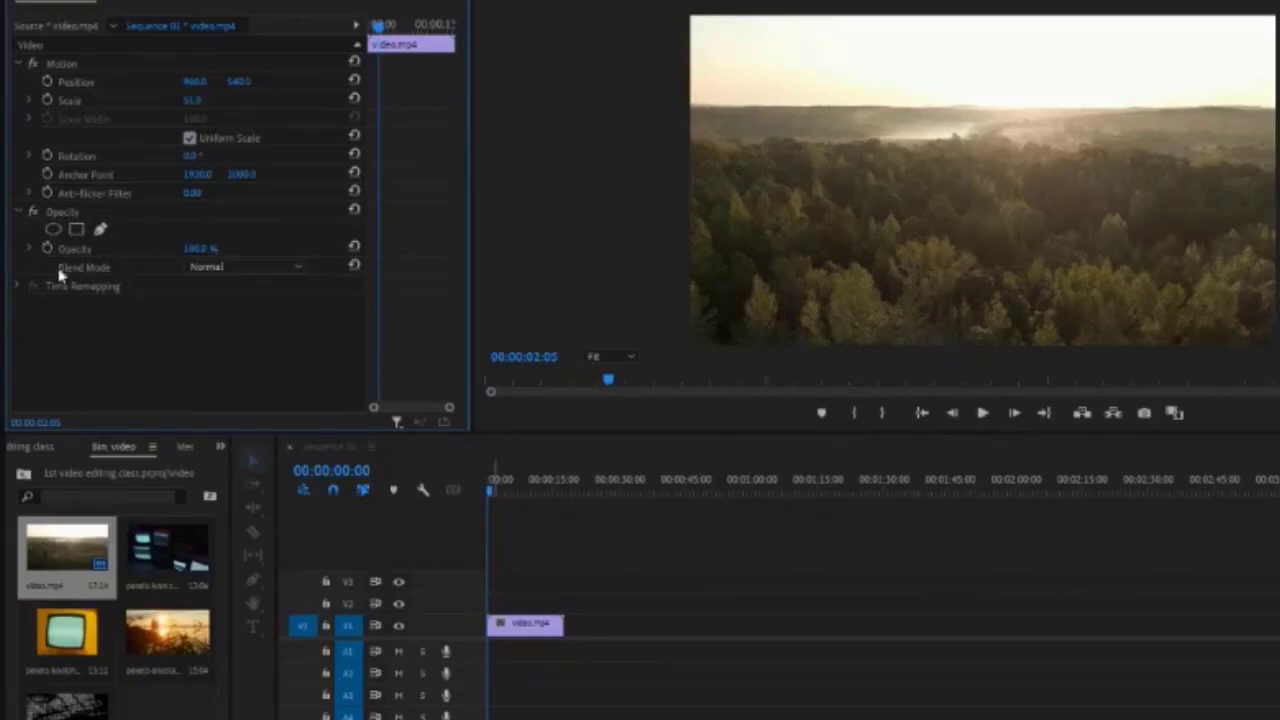
pyautogui.moveTo(200, 249)
pyautogui.mouseDown()
pyautogui.moveTo(175, 258)
pyautogui.moveTo(213, 243)
pyautogui.moveTo(118, 260)
pyautogui.moveTo(274, 229)
pyautogui.mouseUp()
pyautogui.click(245, 268)
pyautogui.click(246, 297)
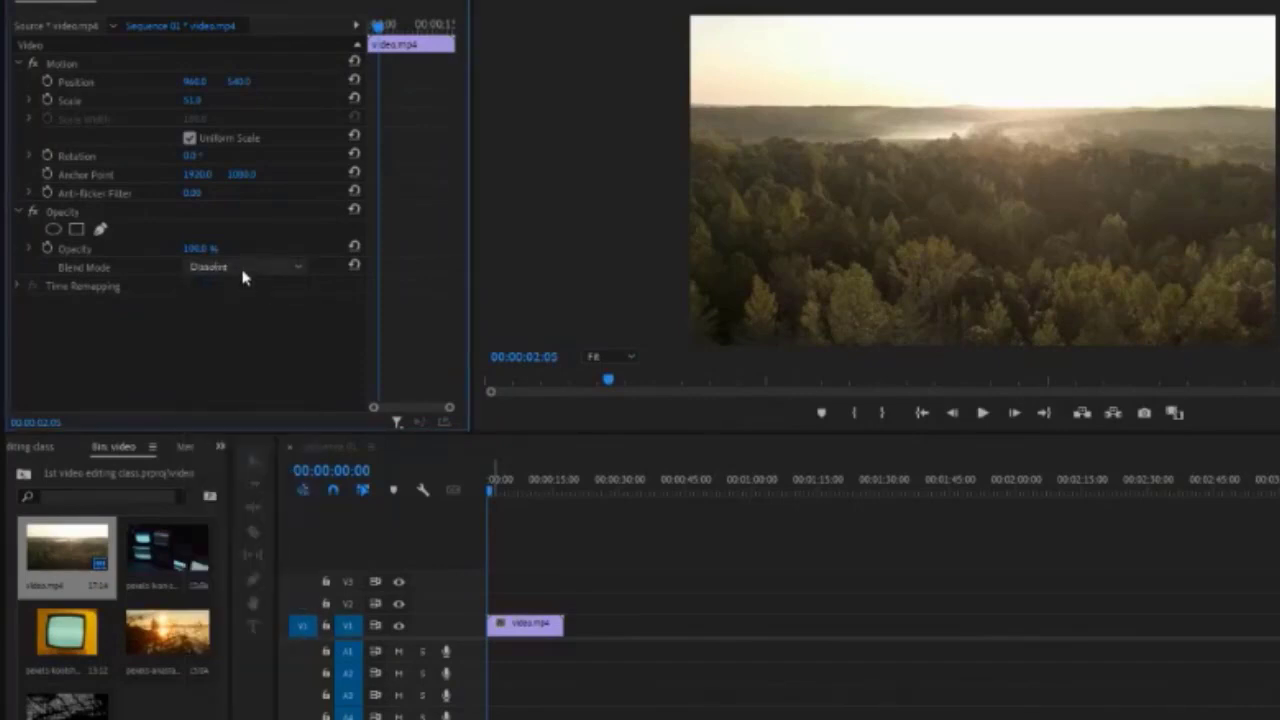
pyautogui.click(245, 268)
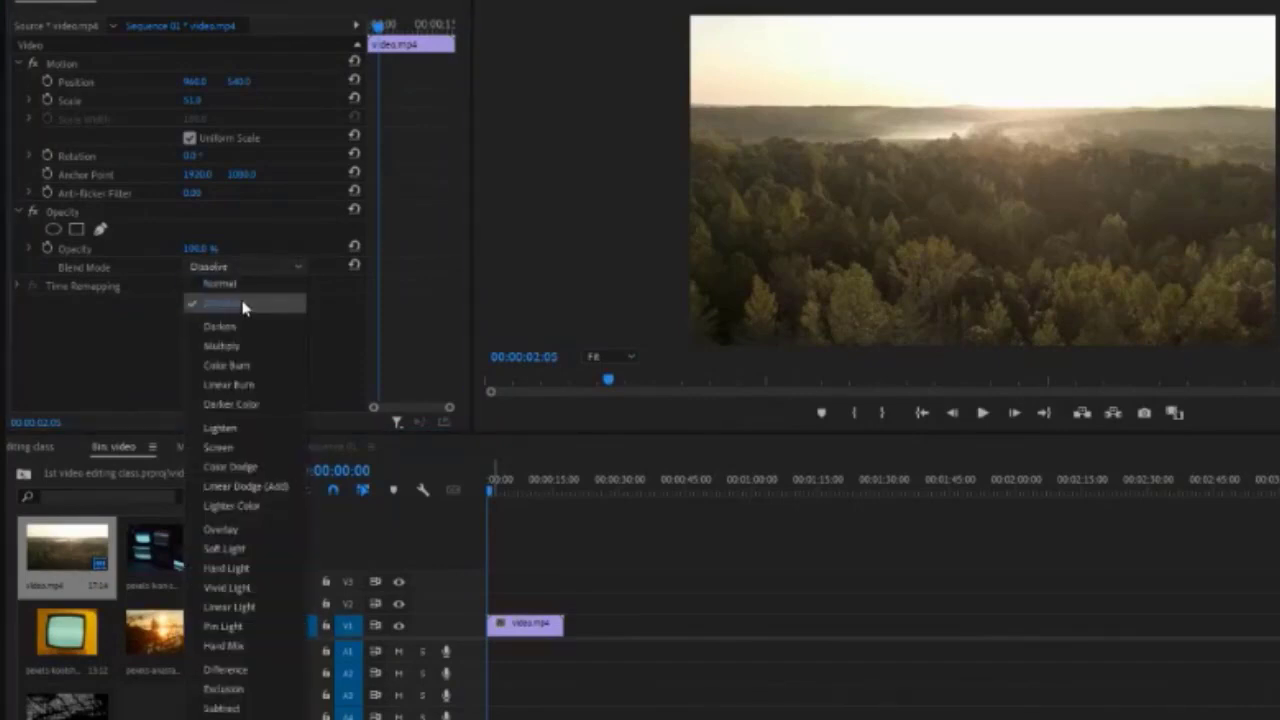
pyautogui.click(246, 327)
pyautogui.click(246, 270)
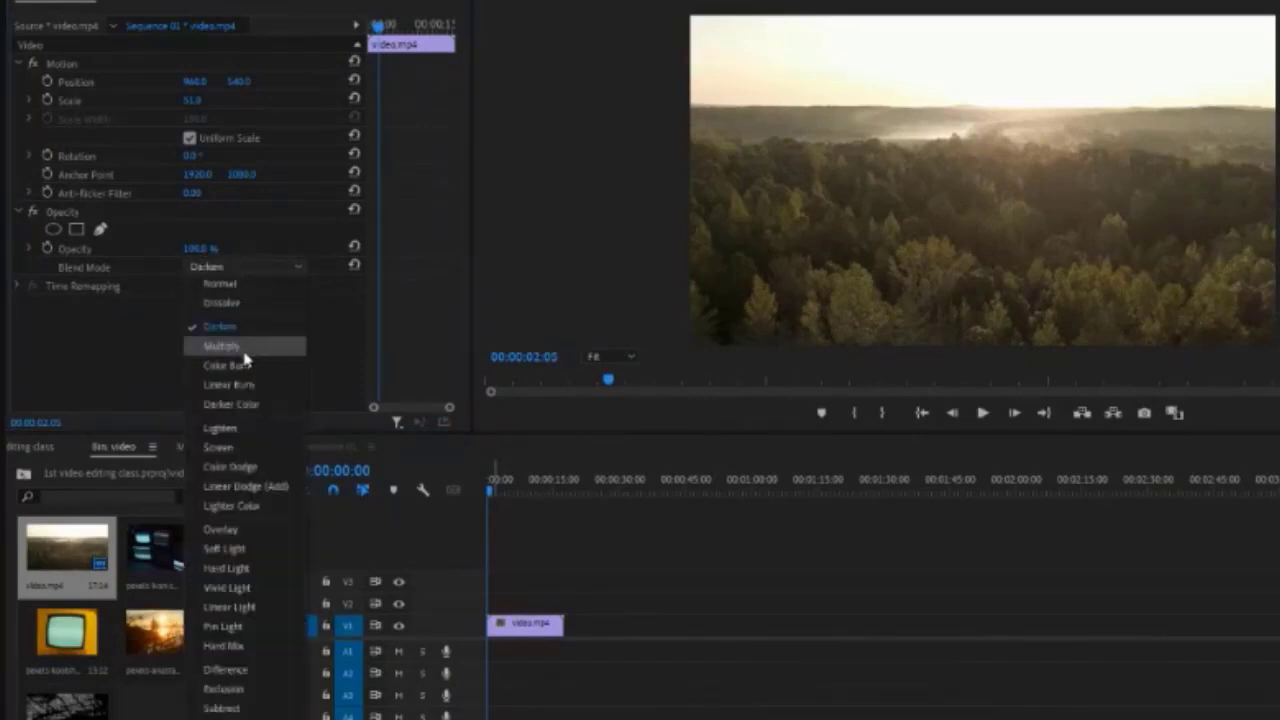
pyautogui.click(244, 348)
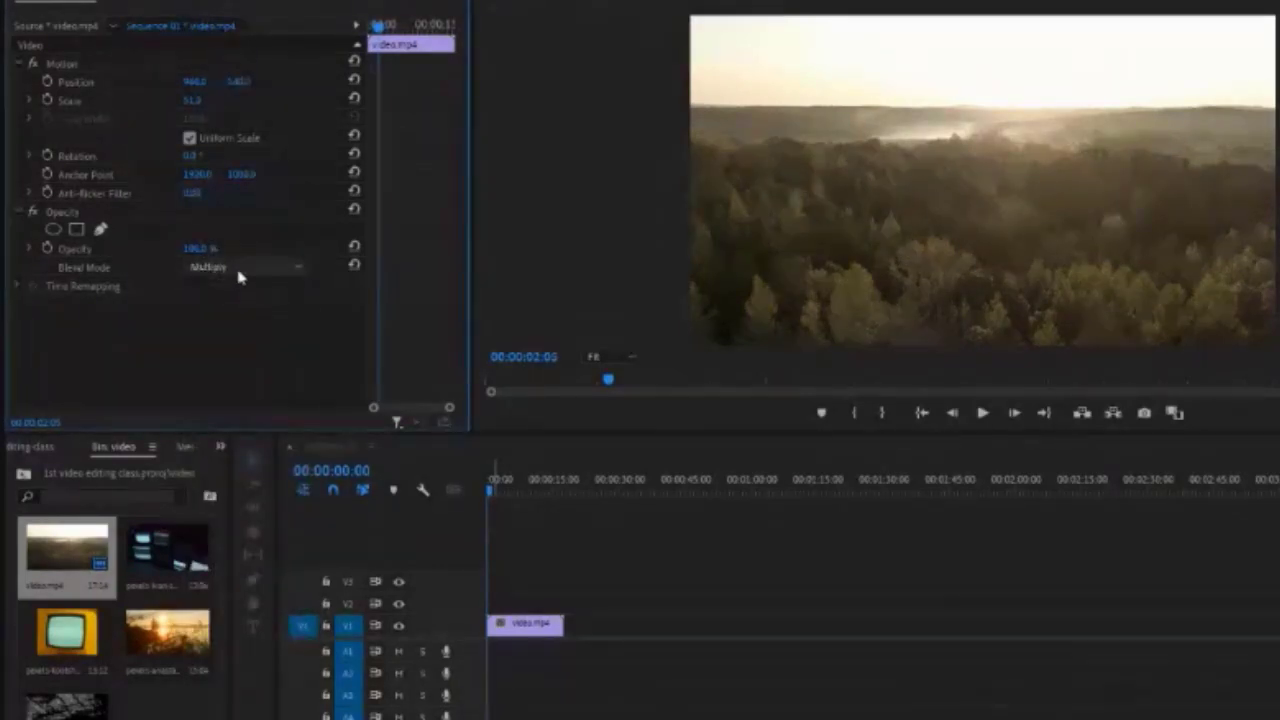
pyautogui.click(245, 268)
pyautogui.click(245, 366)
pyautogui.click(226, 268)
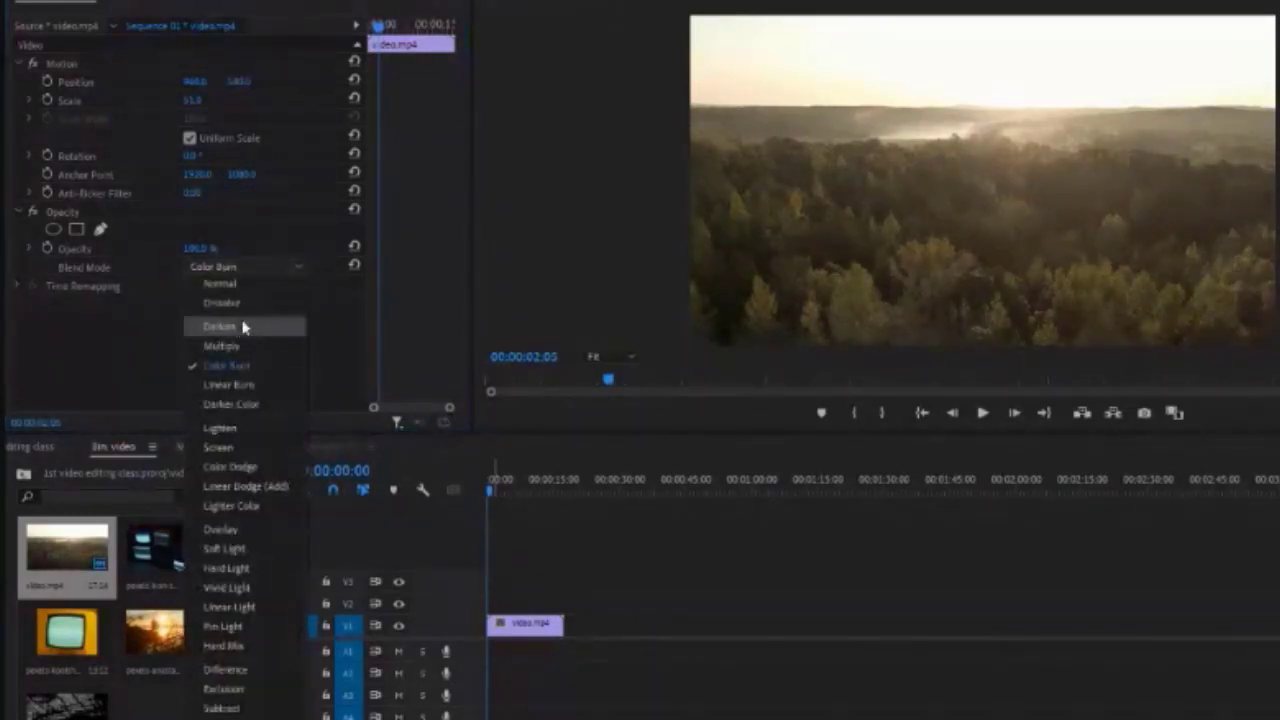
pyautogui.click(232, 284)
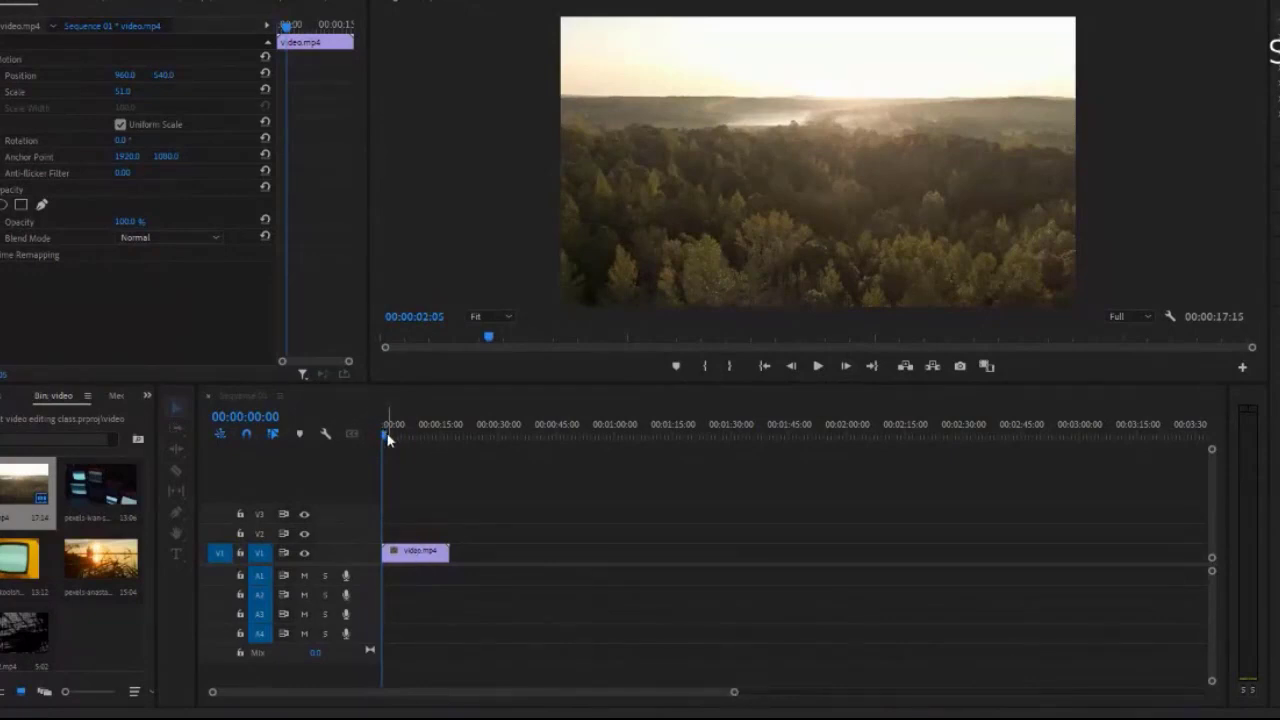
# Delete video.mp4 from the project
pyautogui.click(401, 430)
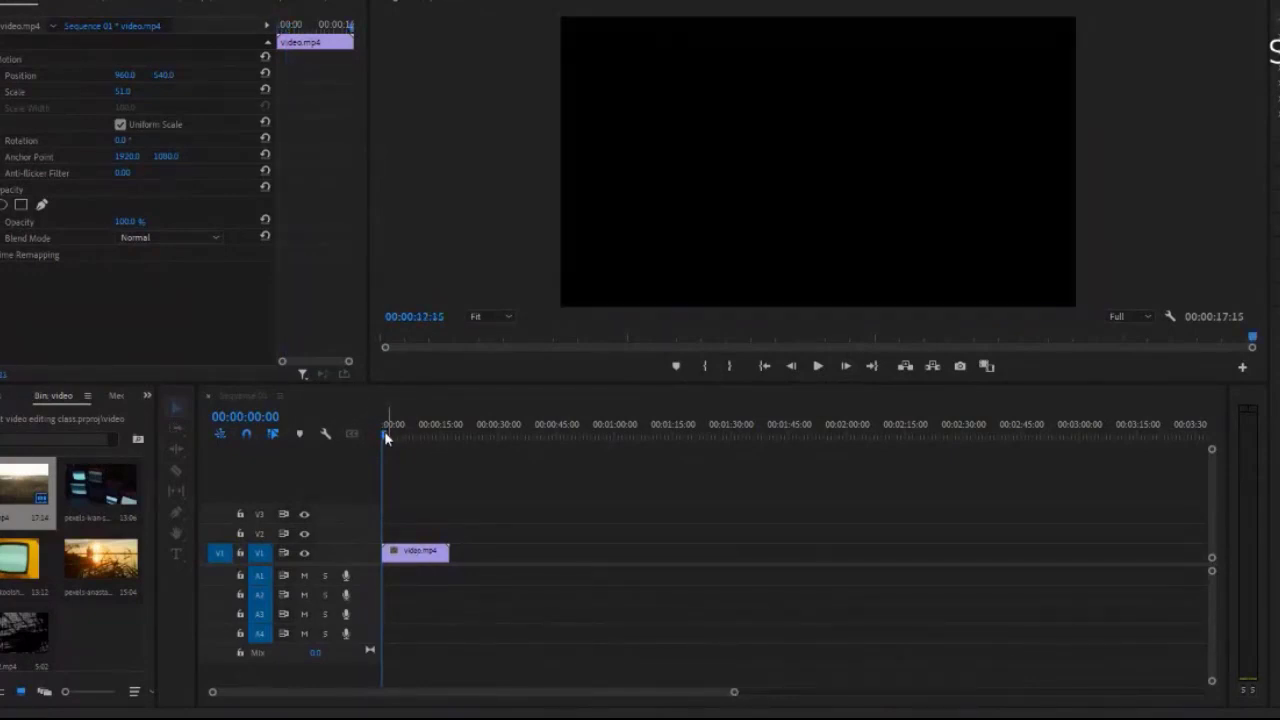
pyautogui.click(12, 505)
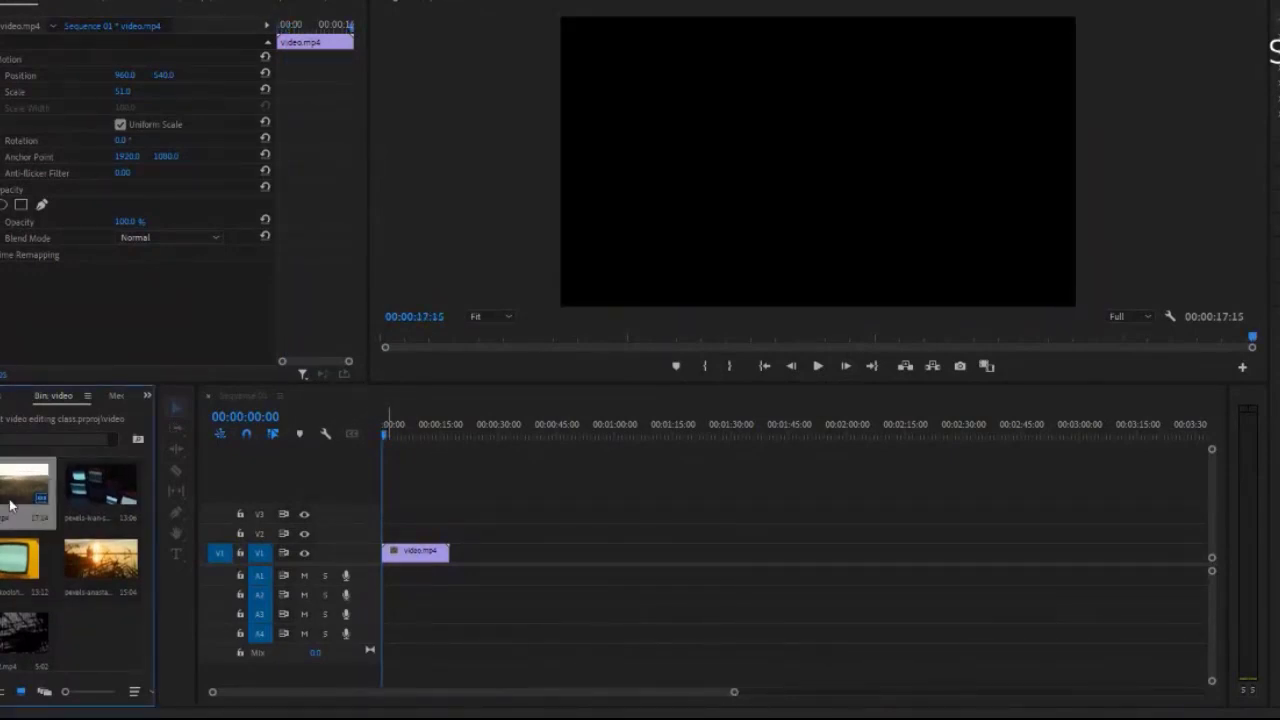
pyautogui.press('Delete')
pyautogui.click(848, 354)
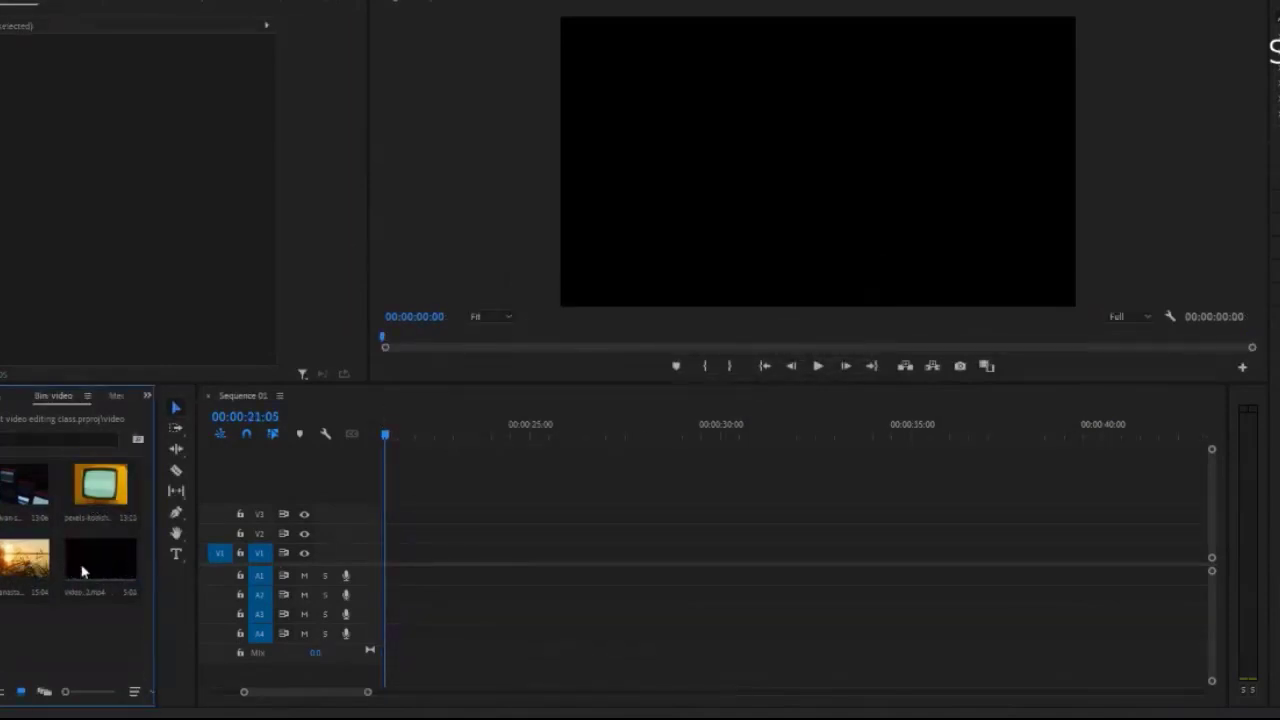
# Add the sunset clip to V1 with existing settings kept, slide it earlier, and start shrinking it
pyautogui.moveTo(82, 571); pyautogui.dragTo(432, 558)
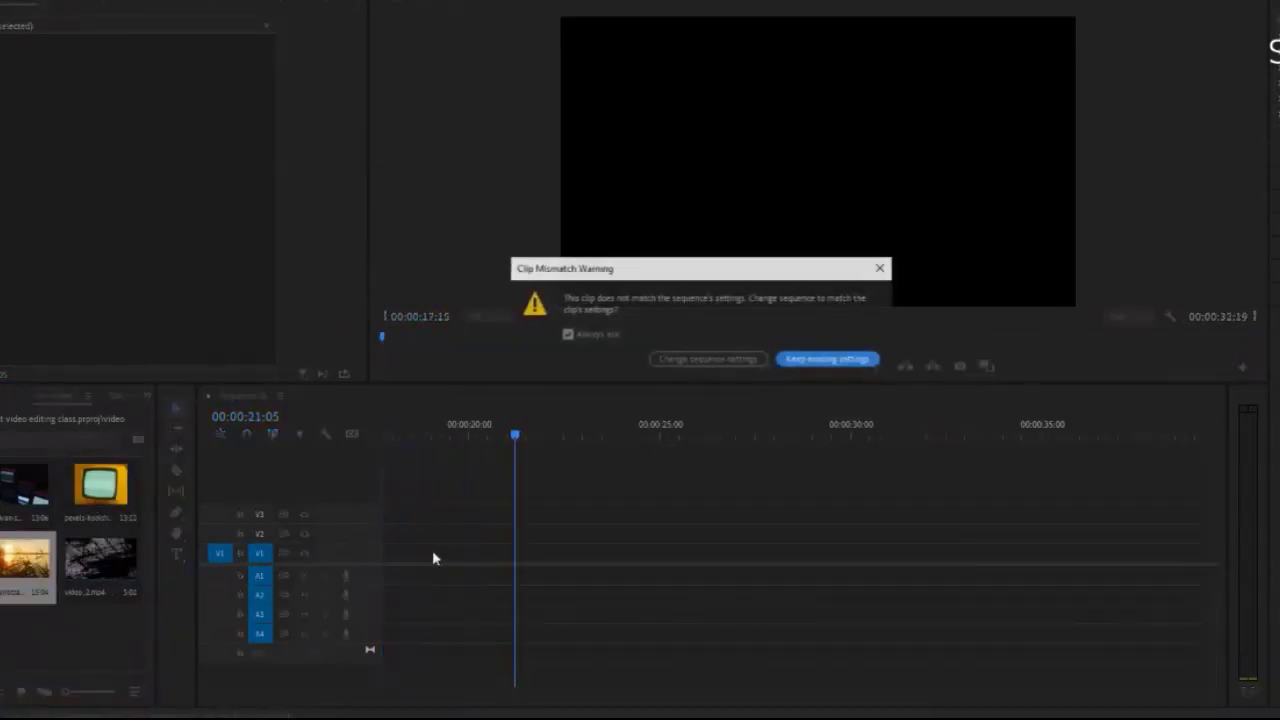
pyautogui.click(828, 358)
pyautogui.moveTo(446, 558); pyautogui.dragTo(403, 553)
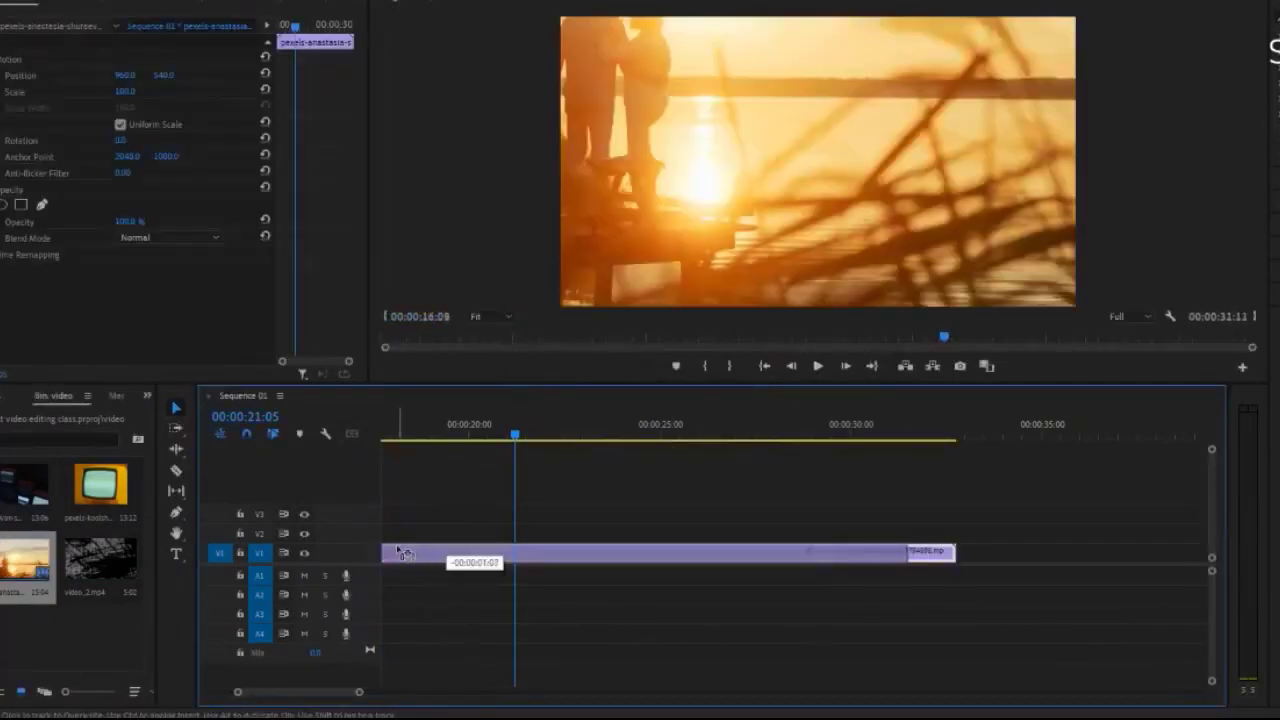
pyautogui.moveTo(359, 691); pyautogui.dragTo(451, 691)
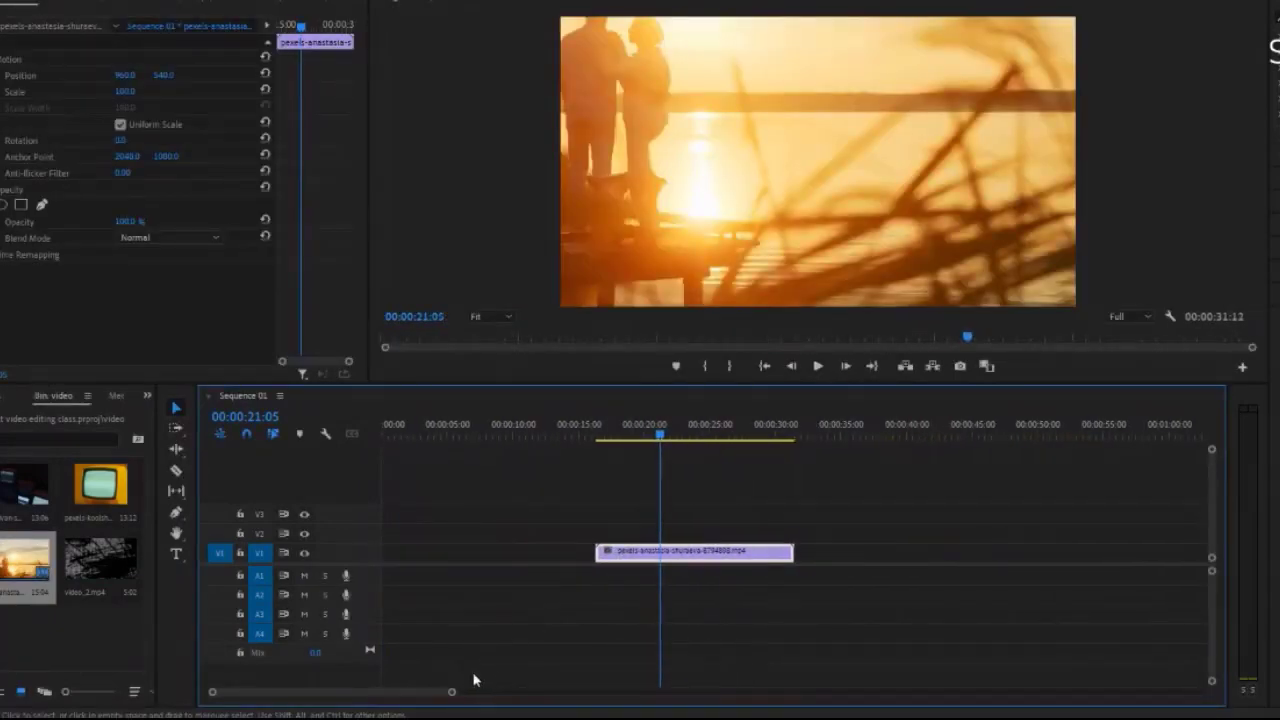
pyautogui.press('=')
pyautogui.press('=')
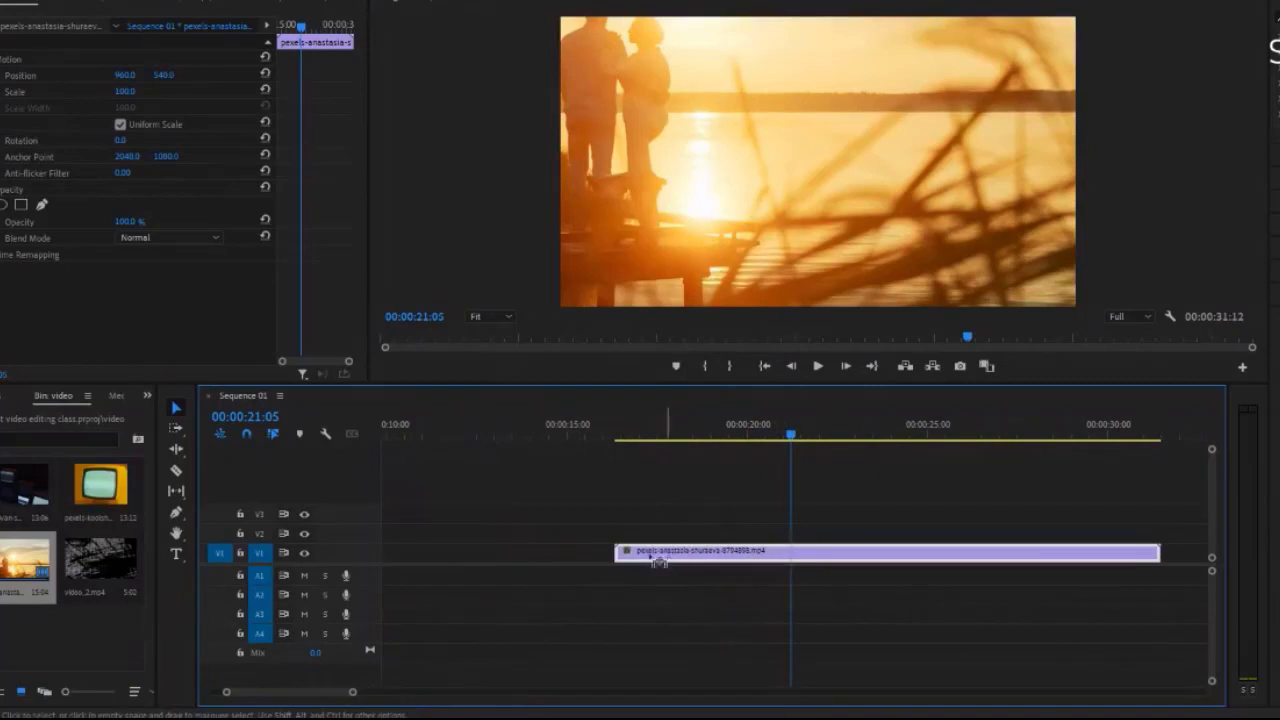
pyautogui.moveTo(658, 560); pyautogui.dragTo(530, 558)
pyautogui.moveTo(500, 436); pyautogui.dragTo(506, 436)
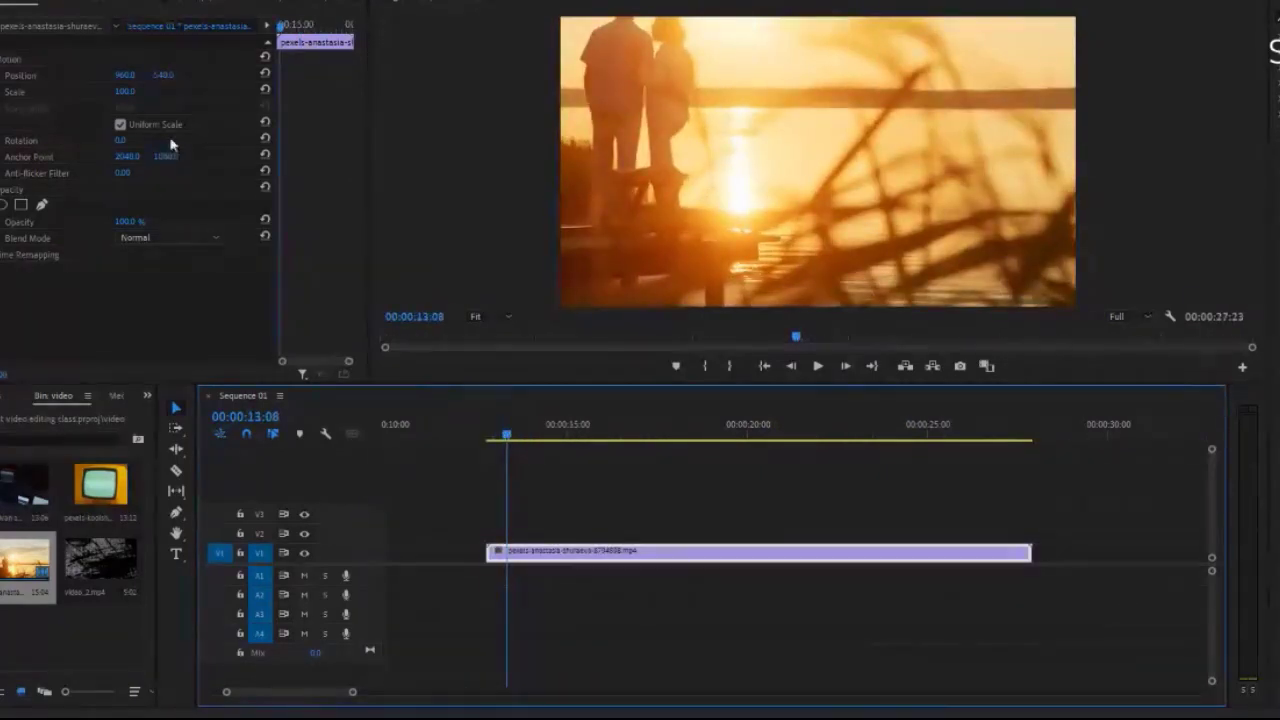
pyautogui.moveTo(122, 91)
pyautogui.mouseDown()
pyautogui.moveTo(65, 155)
pyautogui.moveTo(136, 92)
pyautogui.mouseUp()
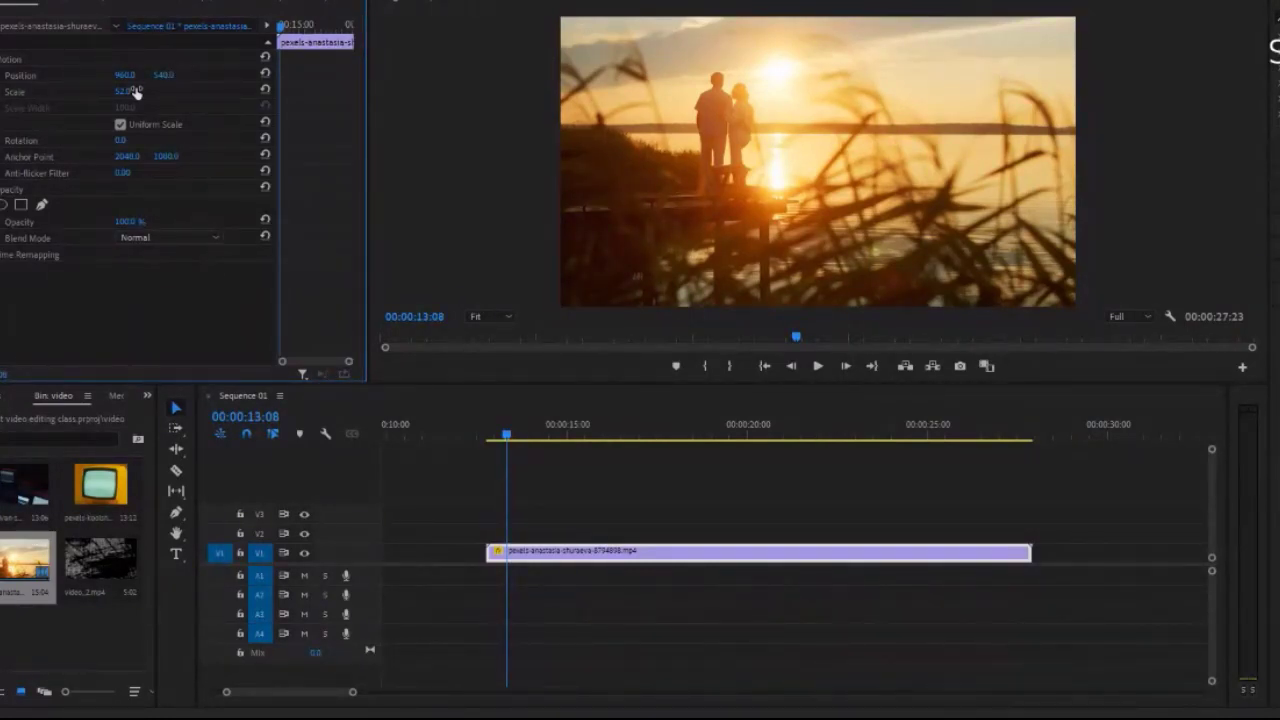
# Focus the timeline and move the playhead to about 13:19 to preview the scaled sunset clip
pyautogui.click(106, 648)
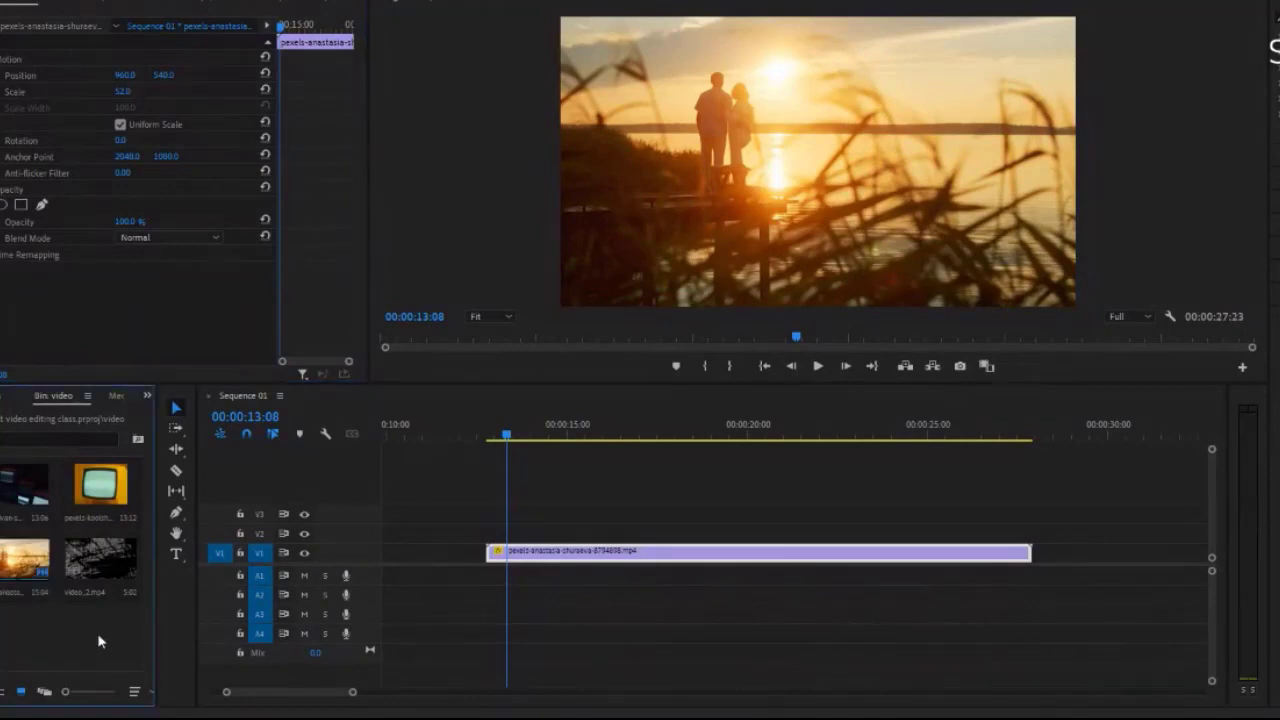
pyautogui.click(330, 697)
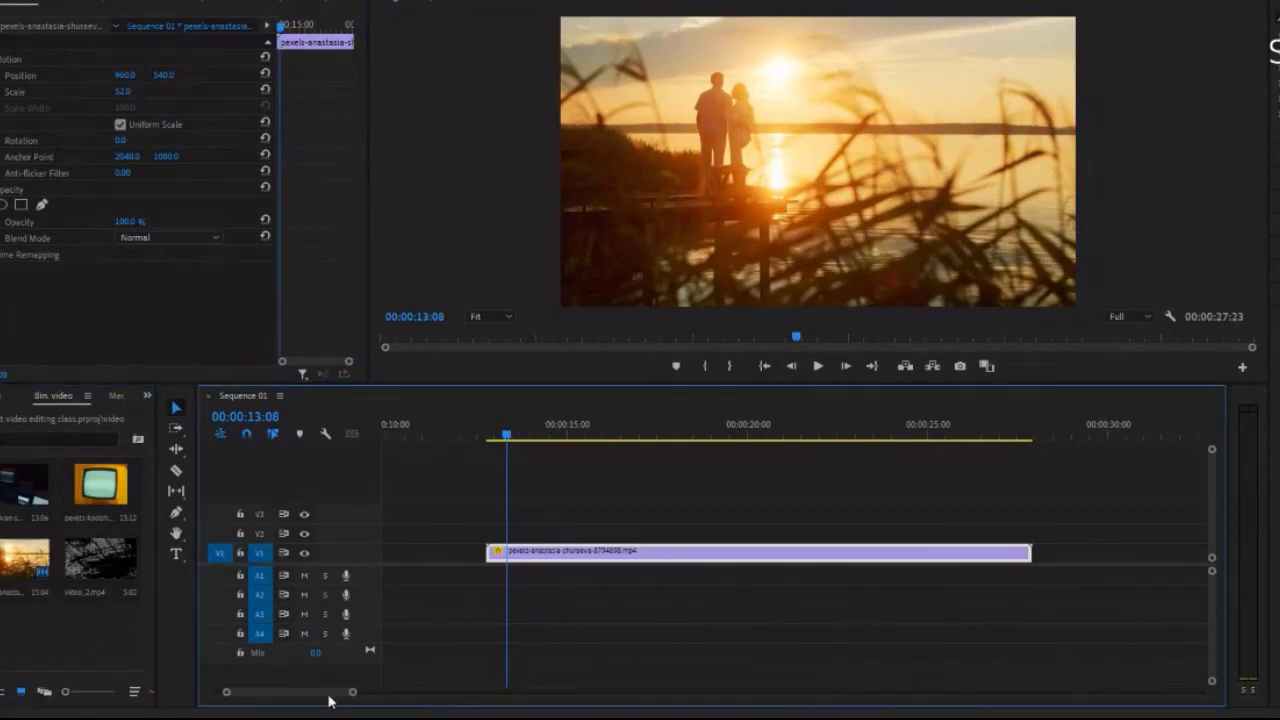
pyautogui.scroll(-2, 330, 697)
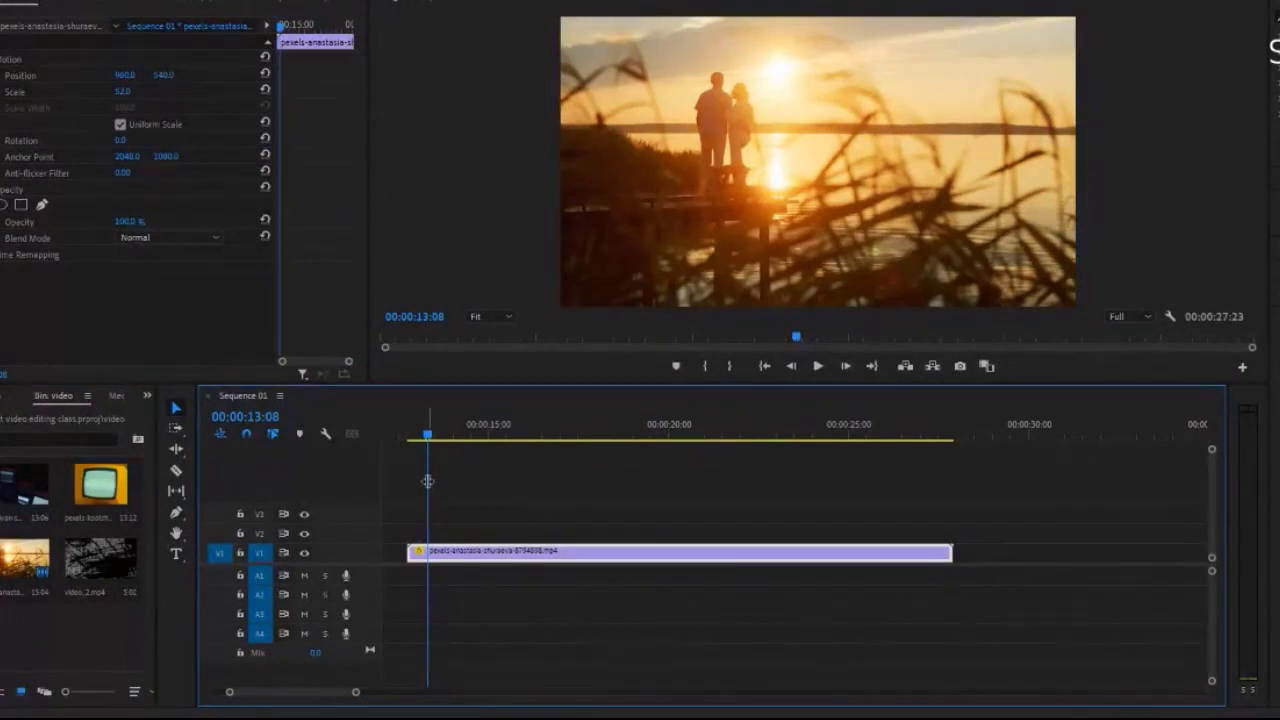
pyautogui.moveTo(427, 440); pyautogui.dragTo(446, 443)
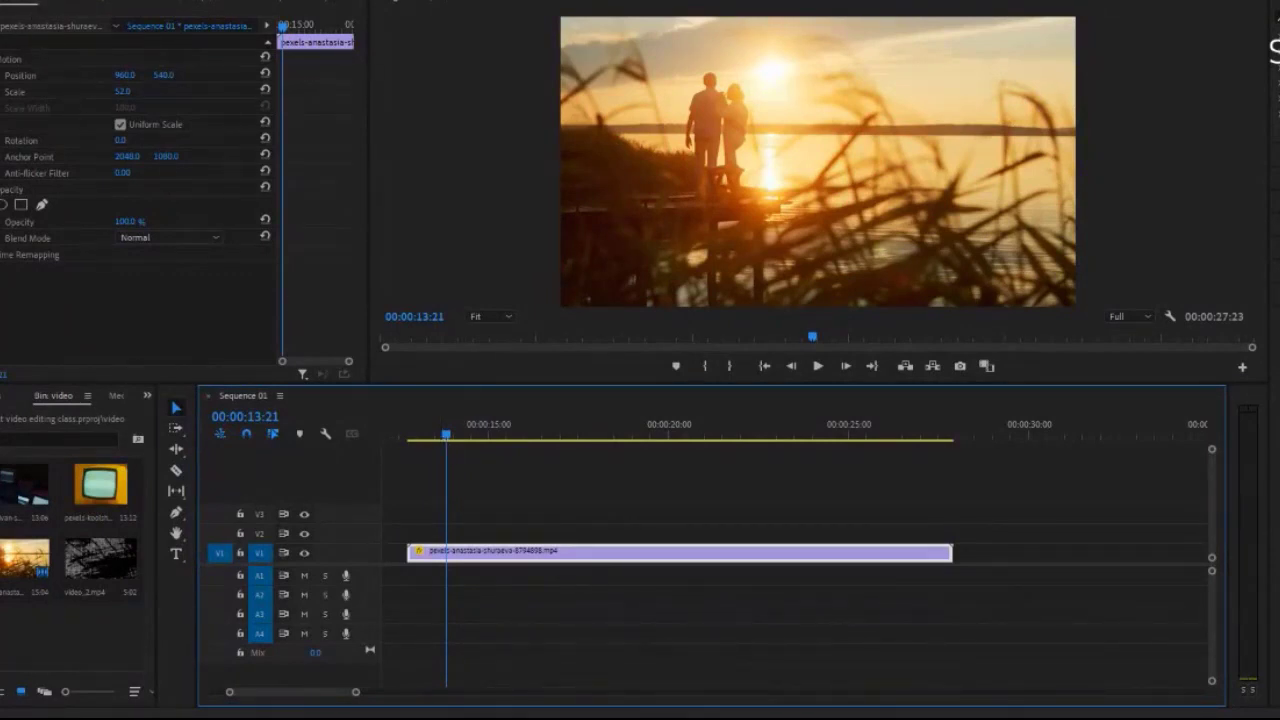
pyautogui.hotkey('alt', 'e')
pyautogui.press('Right')
pyautogui.press('Left')
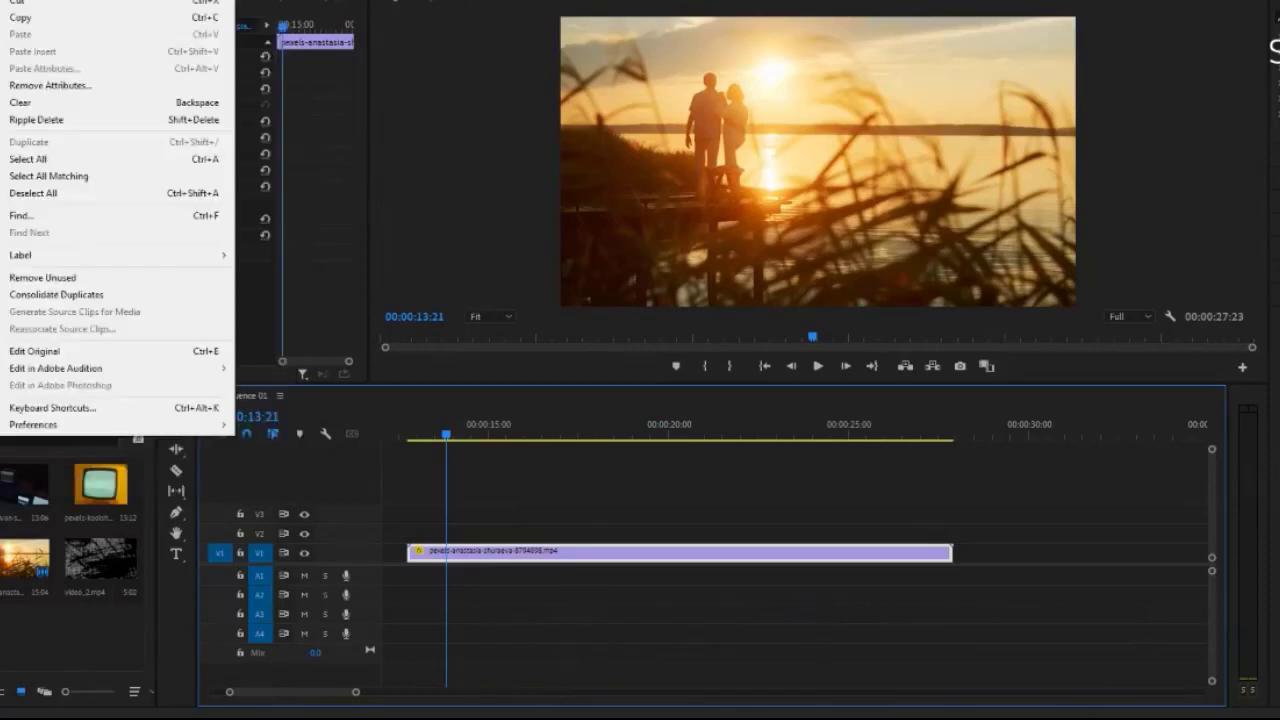
pyautogui.click(48, 408)
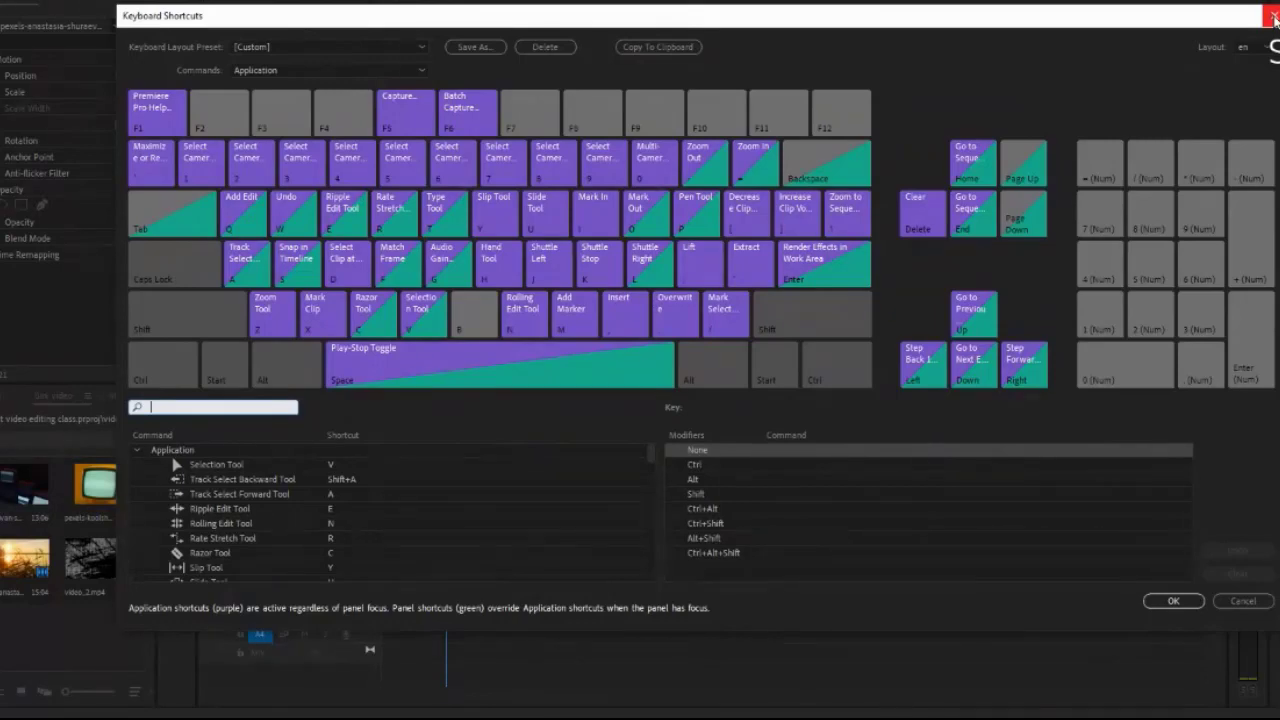
pyautogui.click(1273, 15)
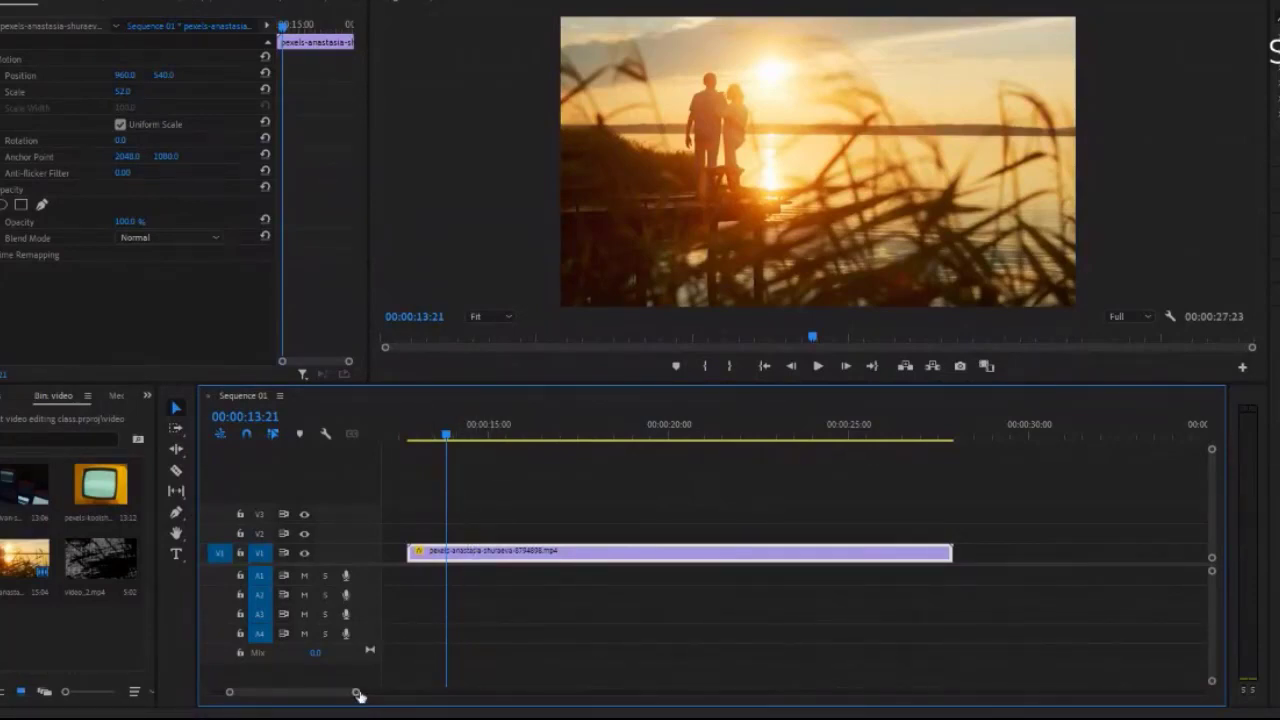
pyautogui.scroll(3, 352, 690)
pyautogui.click(637, 428)
pyautogui.hotkey('ctrl', 'k')
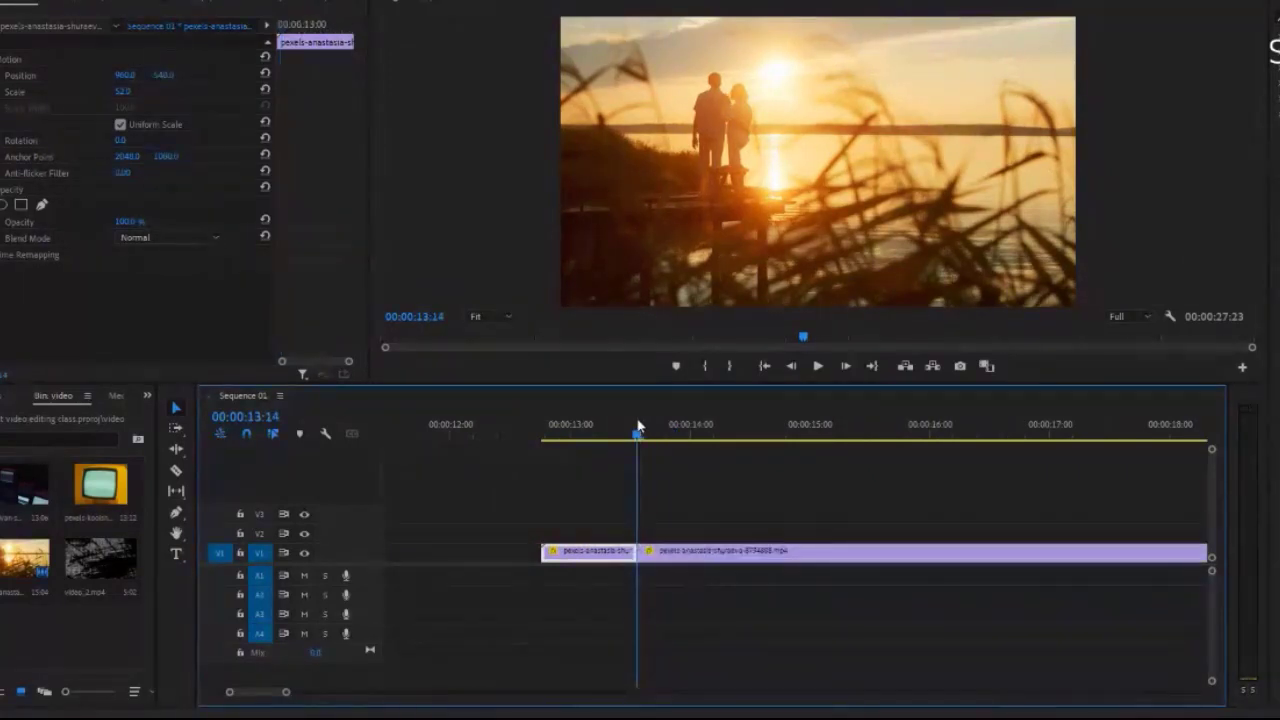
pyautogui.click(661, 435)
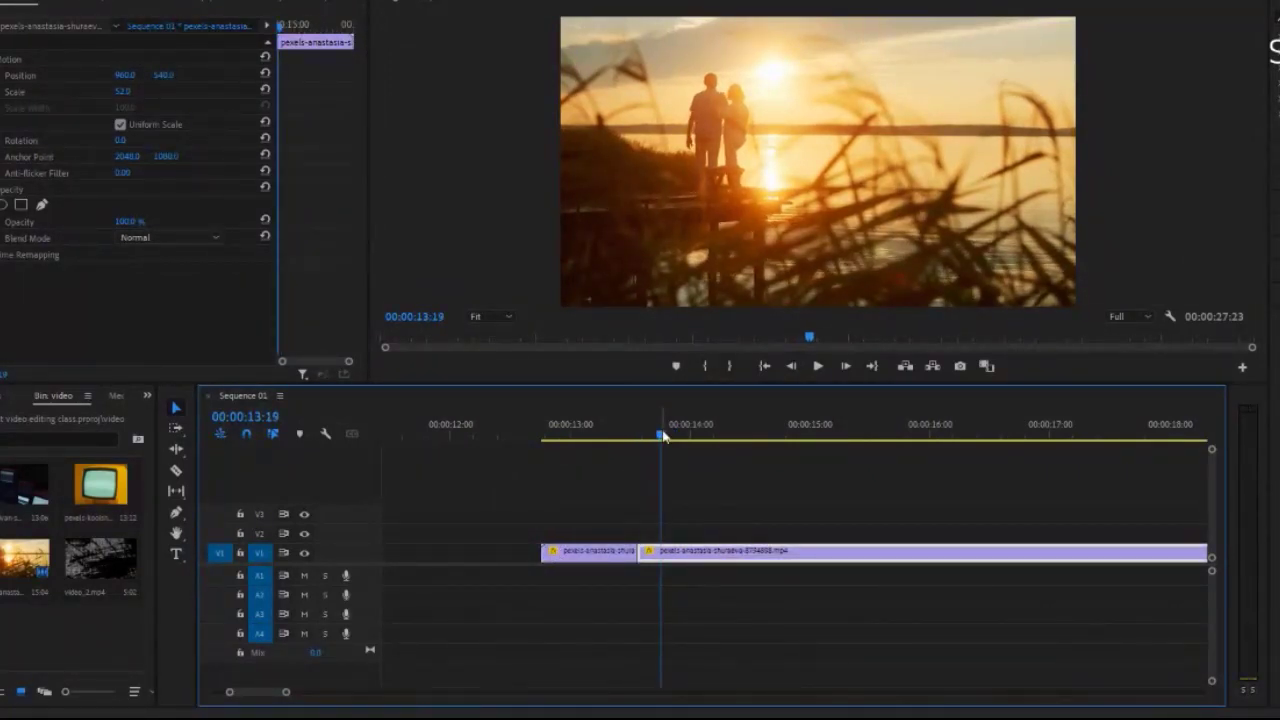
pyautogui.hotkey('ctrl', 'z')
pyautogui.moveTo(663, 435); pyautogui.dragTo(621, 433)
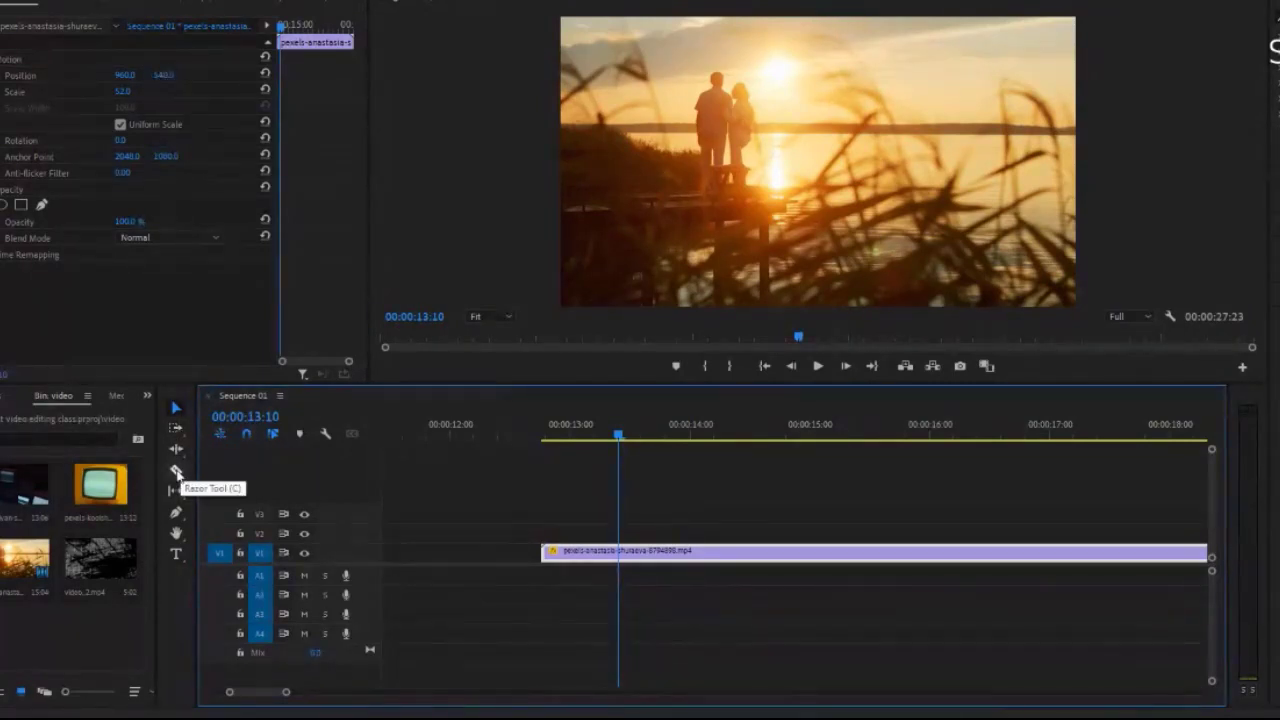
pyautogui.click(176, 472)
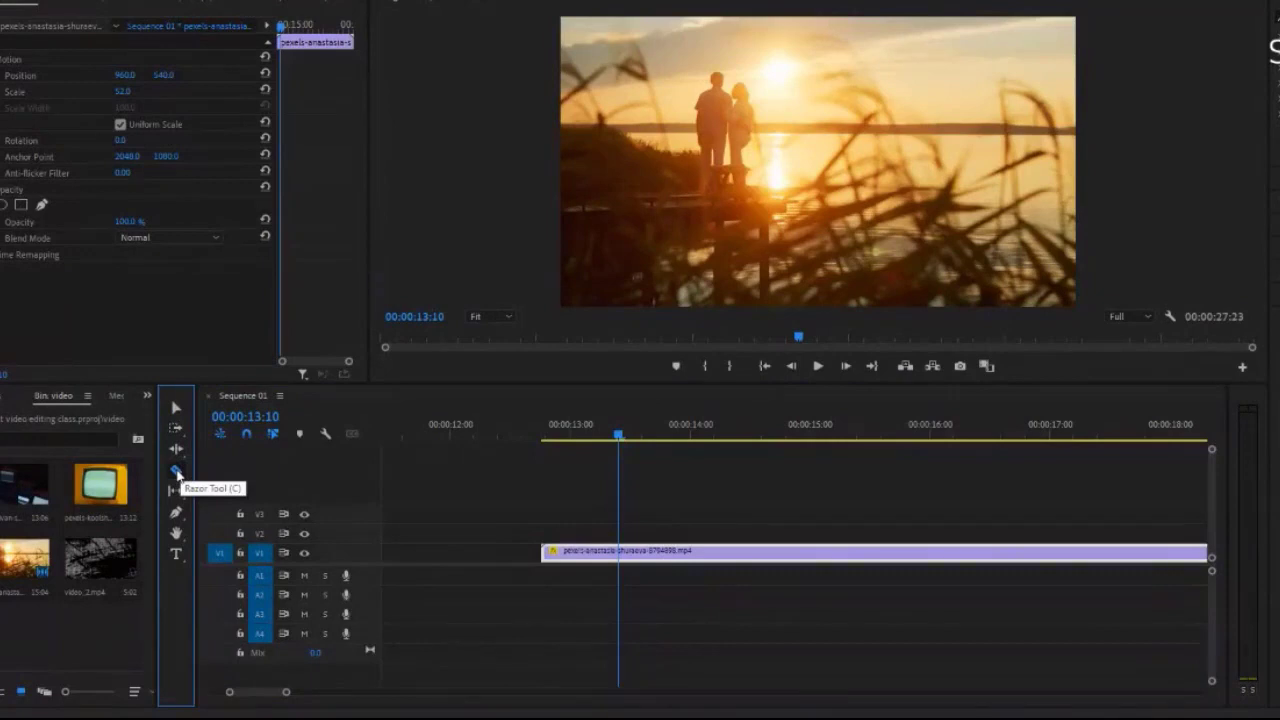
pyautogui.click(618, 551)
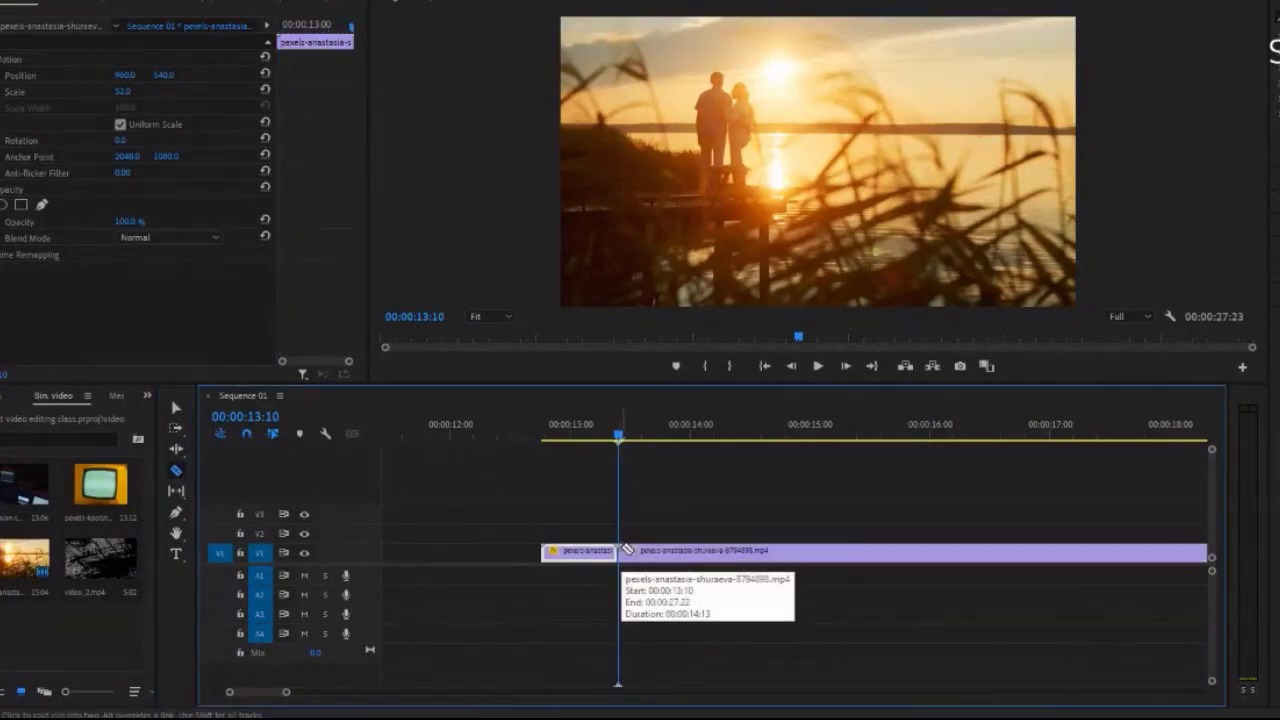
pyautogui.click(783, 551)
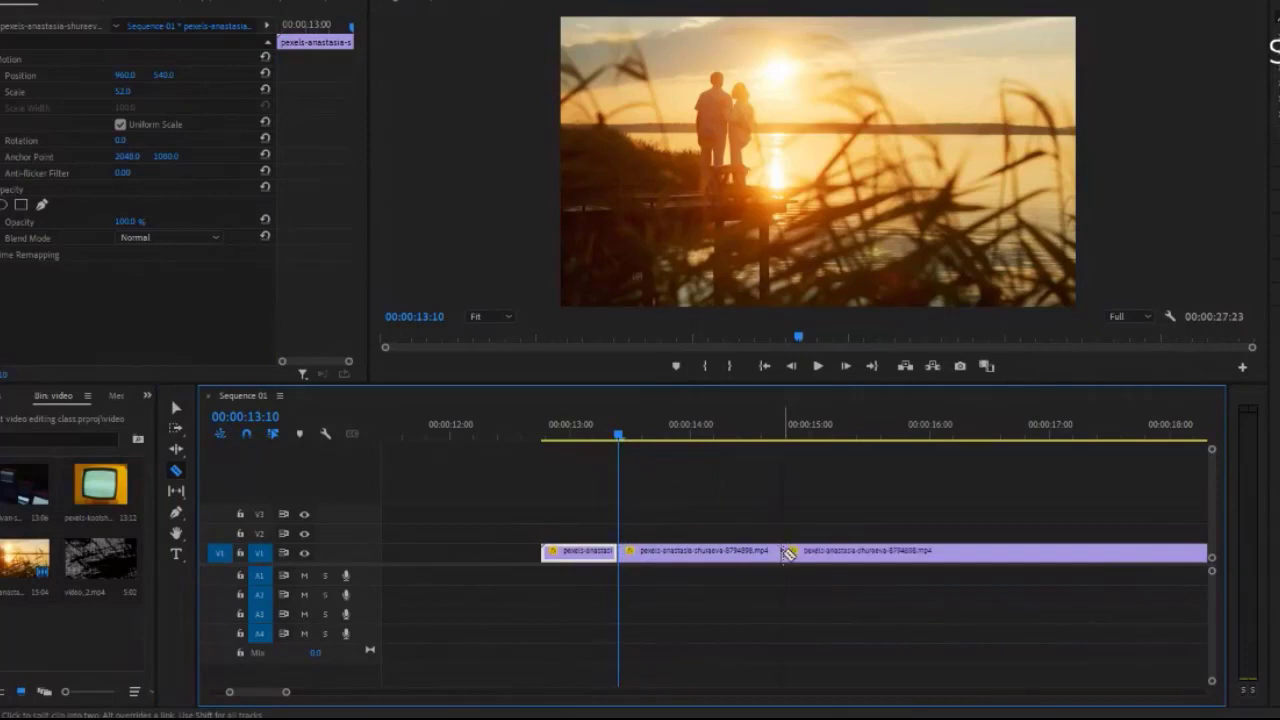
pyautogui.click(937, 551)
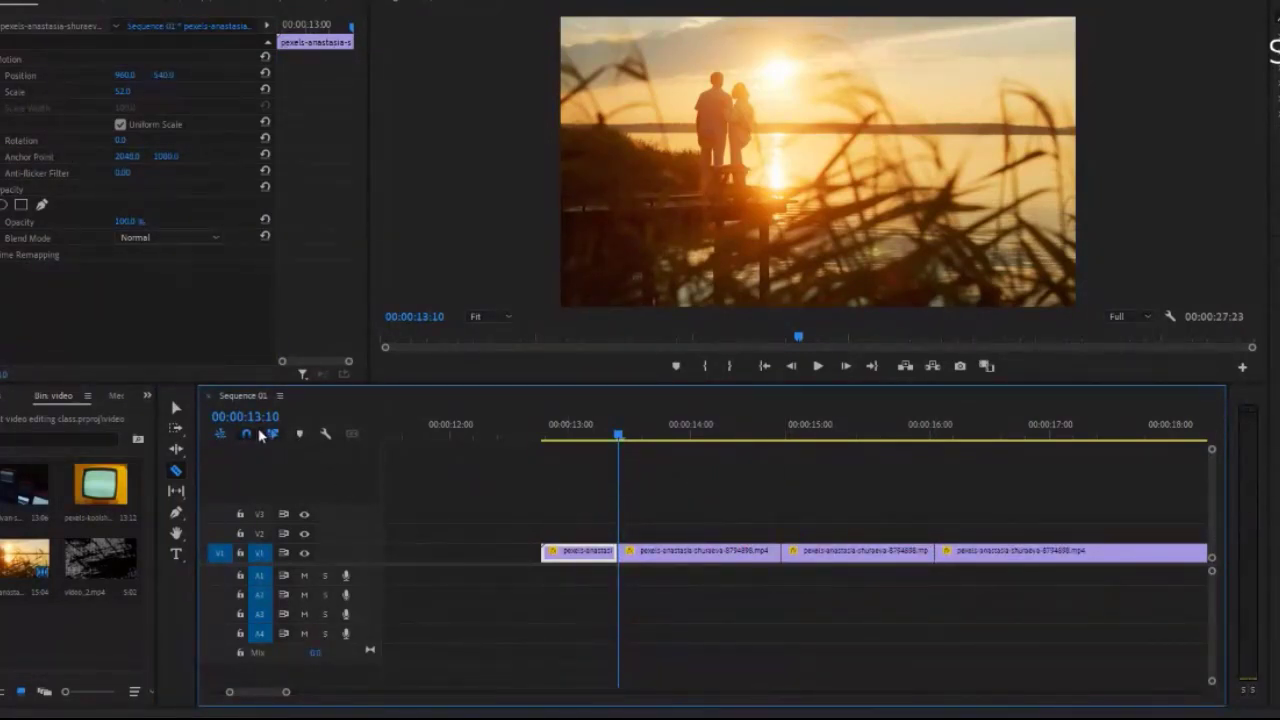
pyautogui.hotkey('ctrl', 'z')
pyautogui.hotkey('ctrl', 'z')
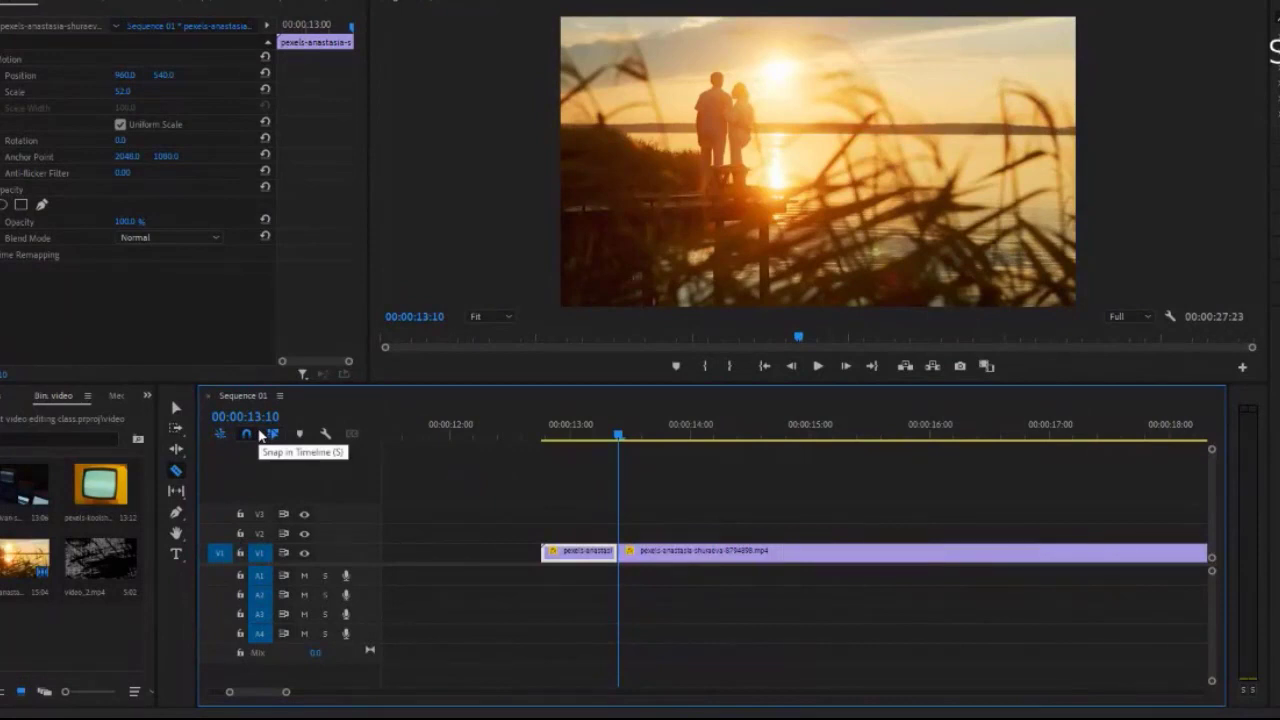
pyautogui.hotkey('ctrl', 'z')
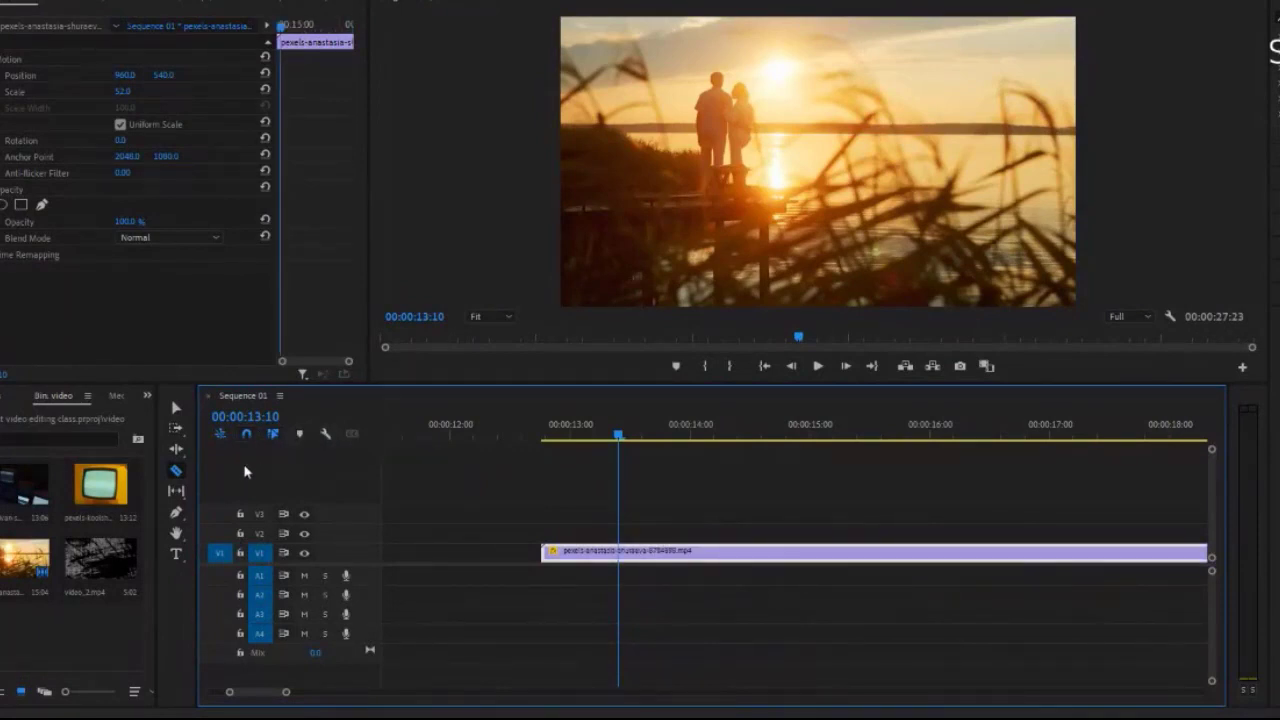
pyautogui.click(176, 490)
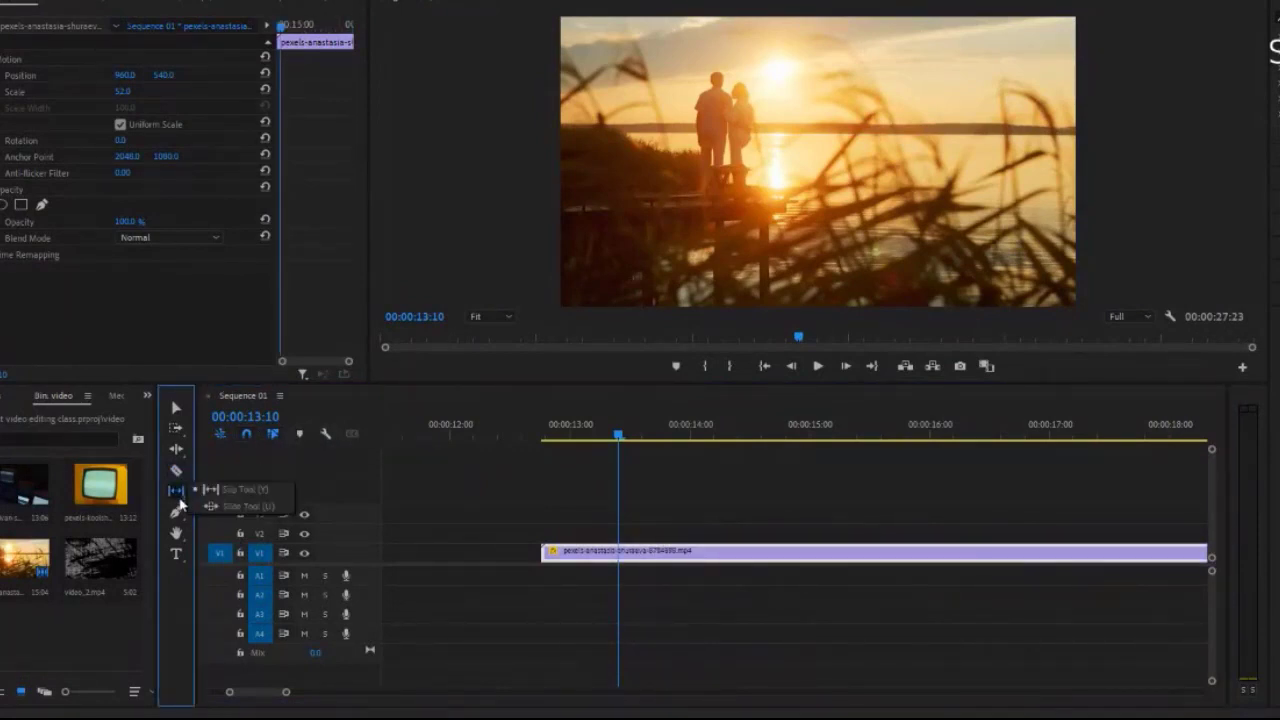
pyautogui.click(179, 514)
pyautogui.click(181, 518)
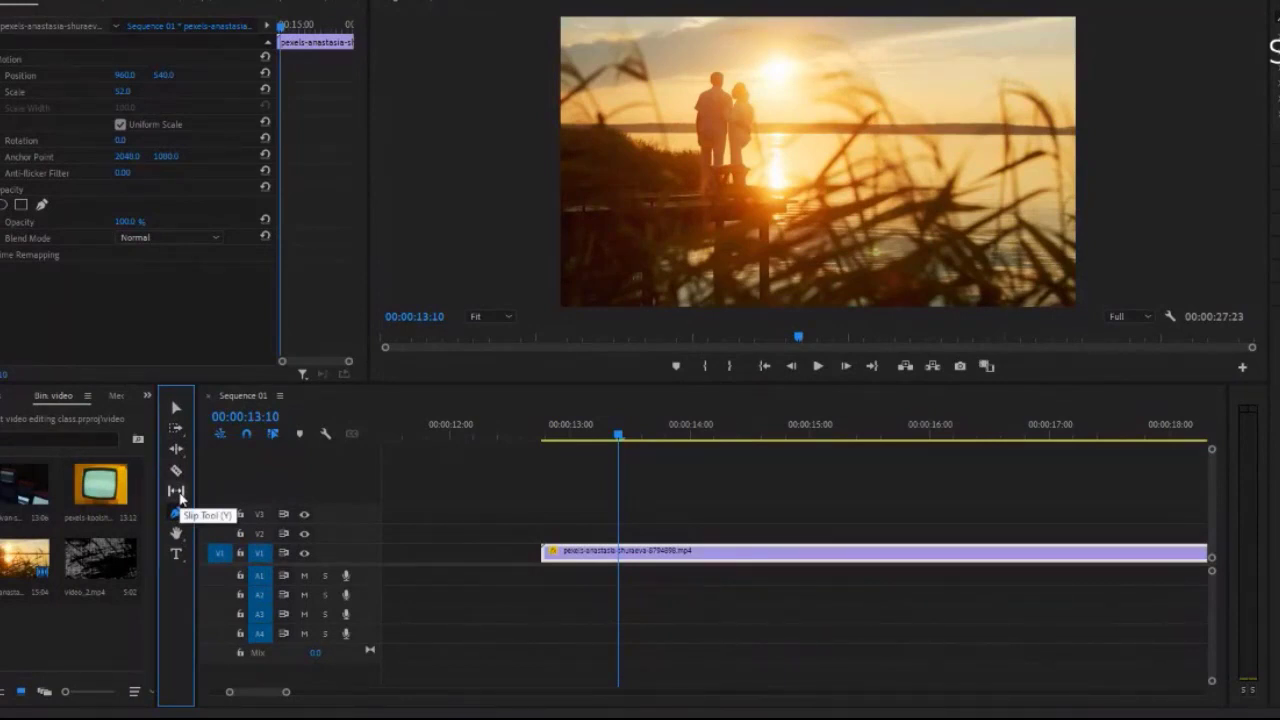
pyautogui.click(182, 516)
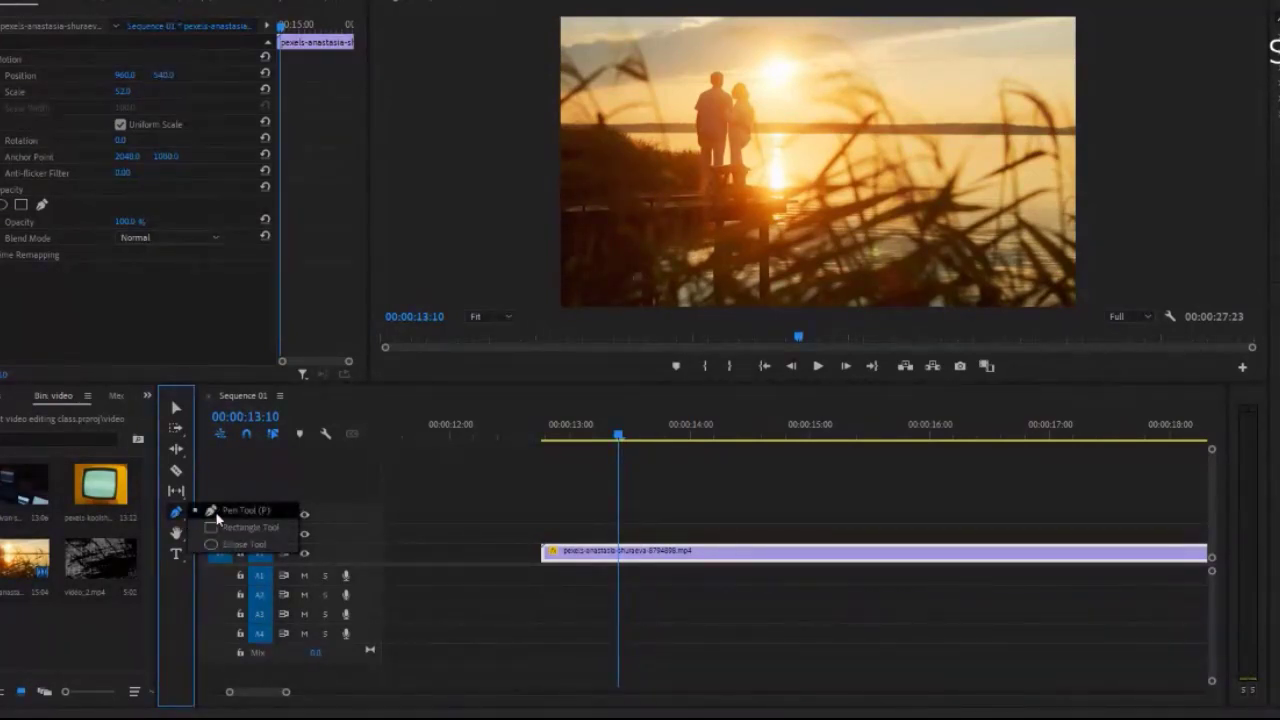
# Draw a grey four-point shape with the Pen tool and reshape its corners
pyautogui.click(217, 518)
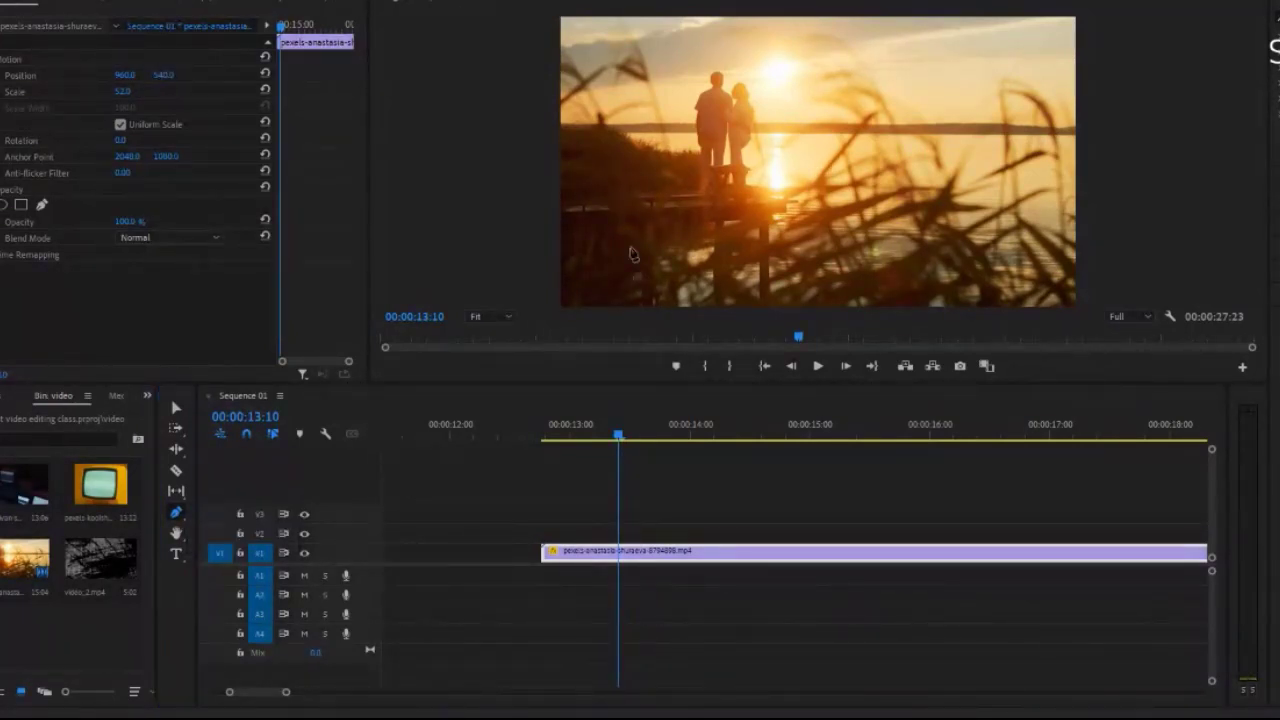
pyautogui.click(630, 247)
pyautogui.click(681, 143)
pyautogui.click(870, 165)
pyautogui.click(845, 268)
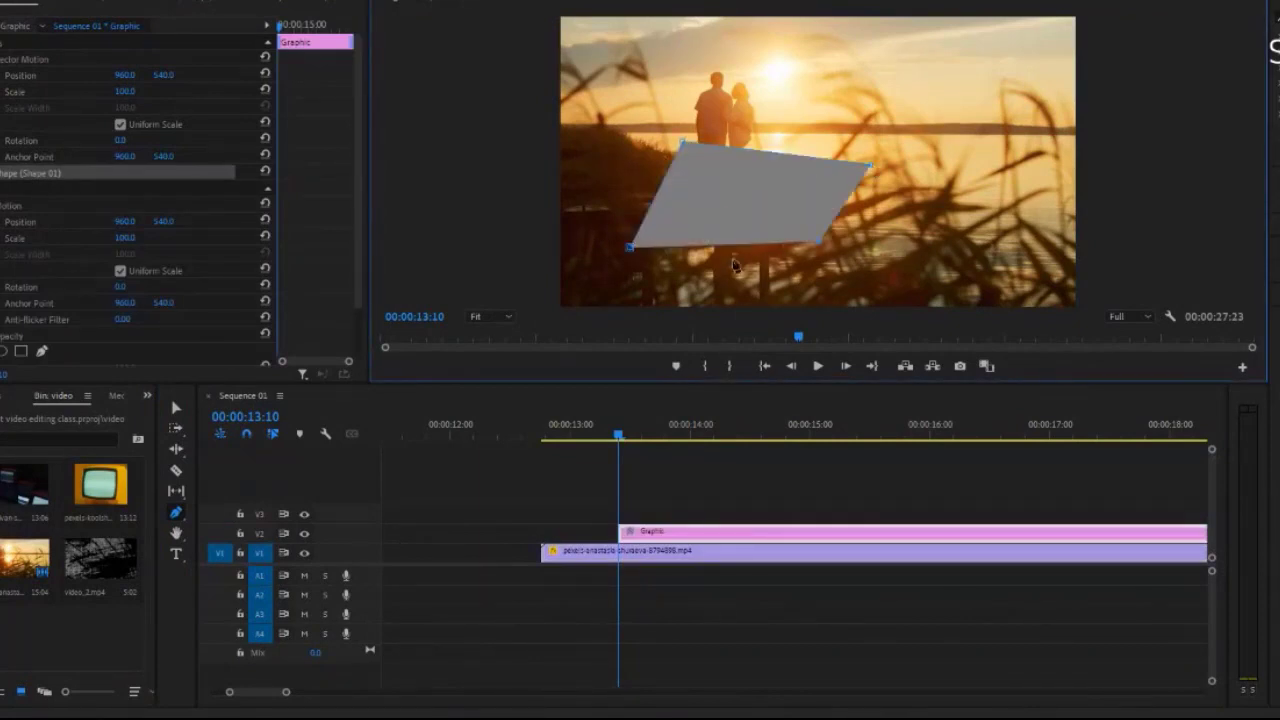
pyautogui.moveTo(845, 268); pyautogui.dragTo(968, 229)
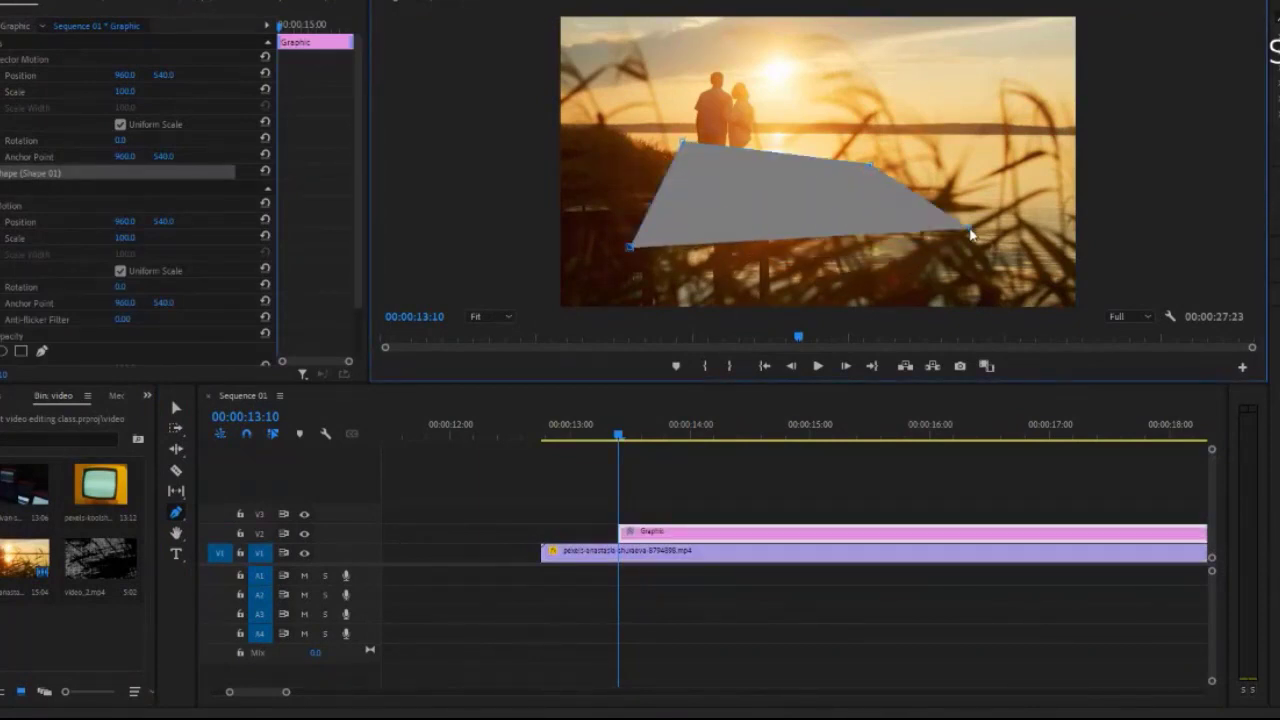
pyautogui.moveTo(869, 166); pyautogui.dragTo(852, 193)
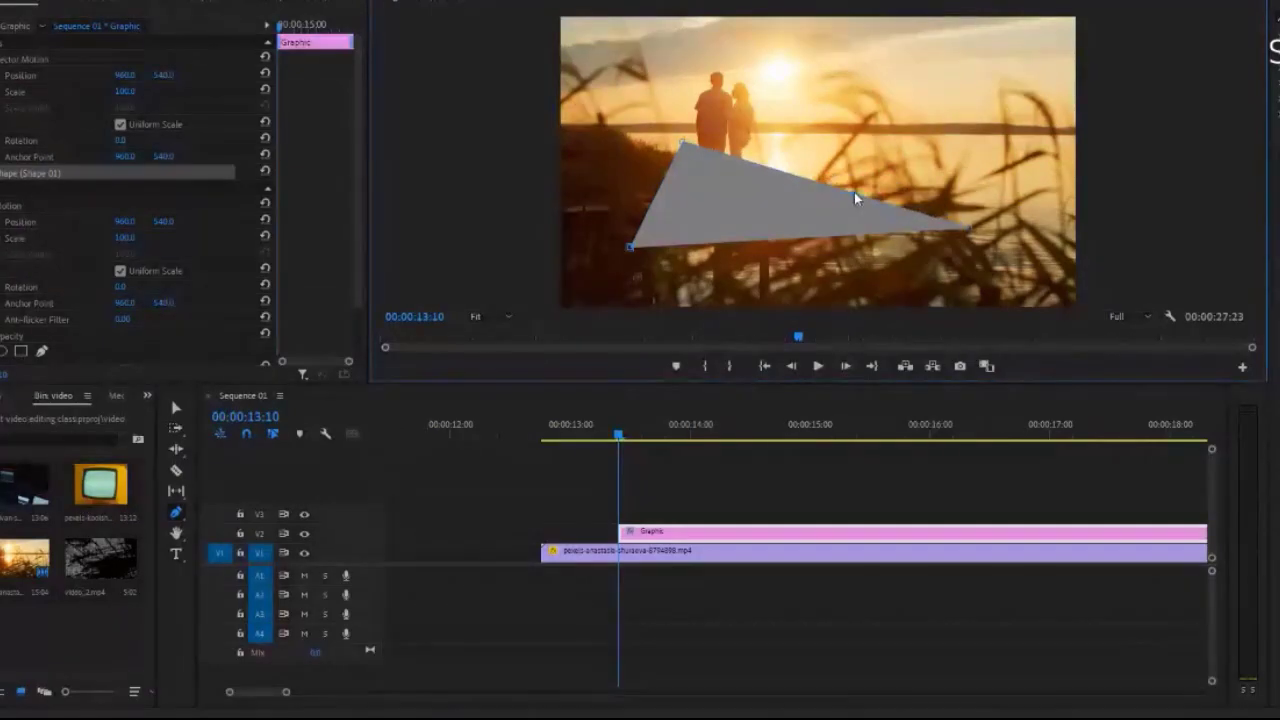
pyautogui.moveTo(684, 149); pyautogui.dragTo(697, 196)
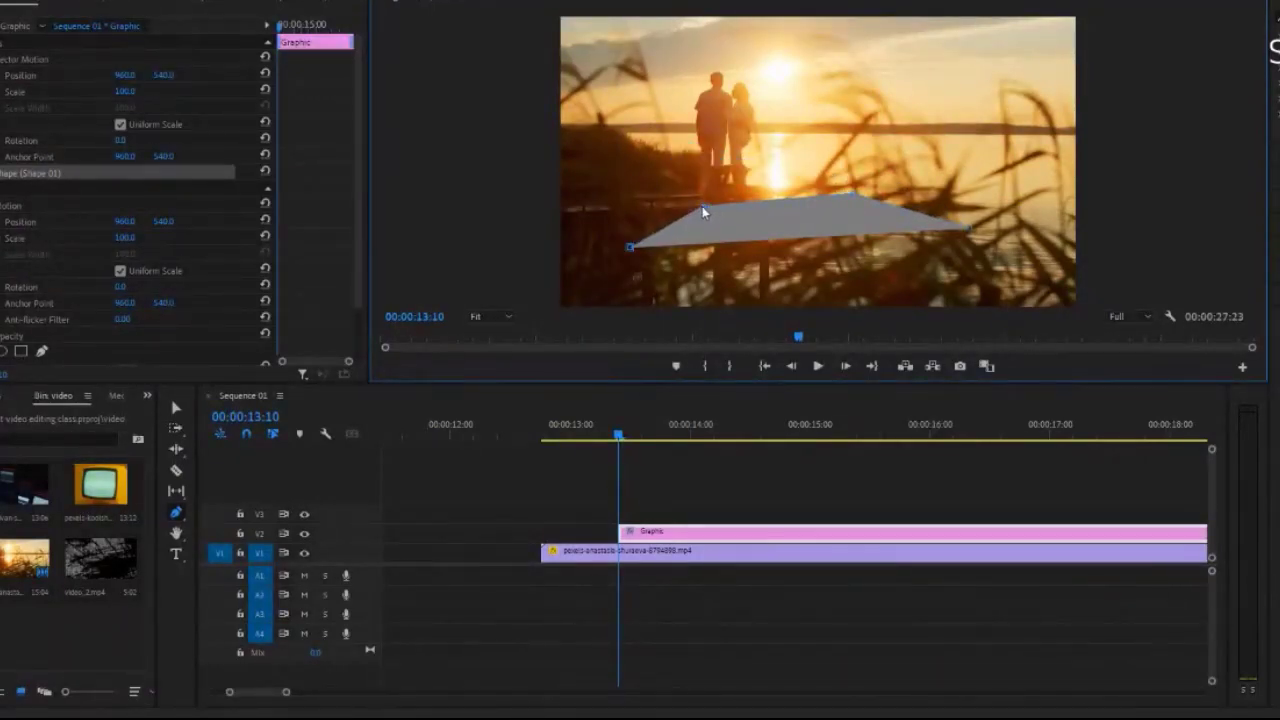
pyautogui.moveTo(856, 198); pyautogui.dragTo(870, 192)
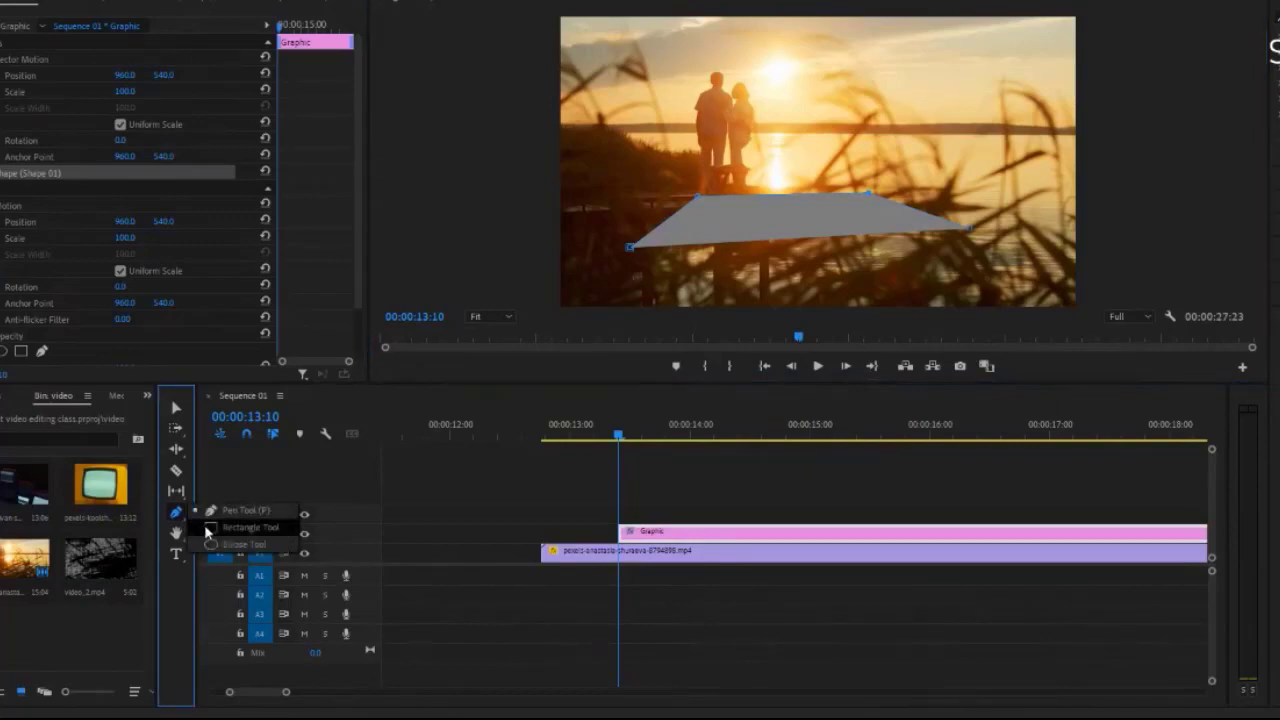
# Draw a grey rectangle above the shape and an ellipse over the frame's right side
pyautogui.moveTo(182, 514); pyautogui.dragTo(222, 530)
pyautogui.moveTo(677, 65); pyautogui.dragTo(902, 180)
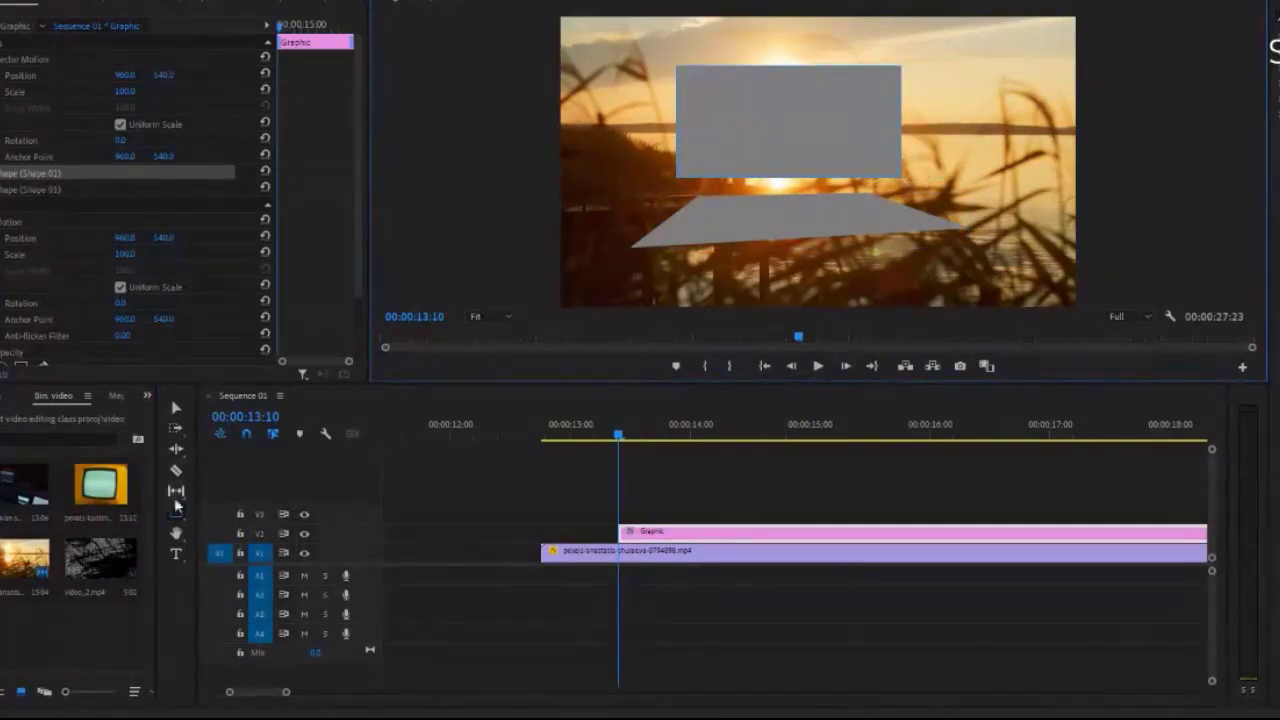
pyautogui.click(178, 517)
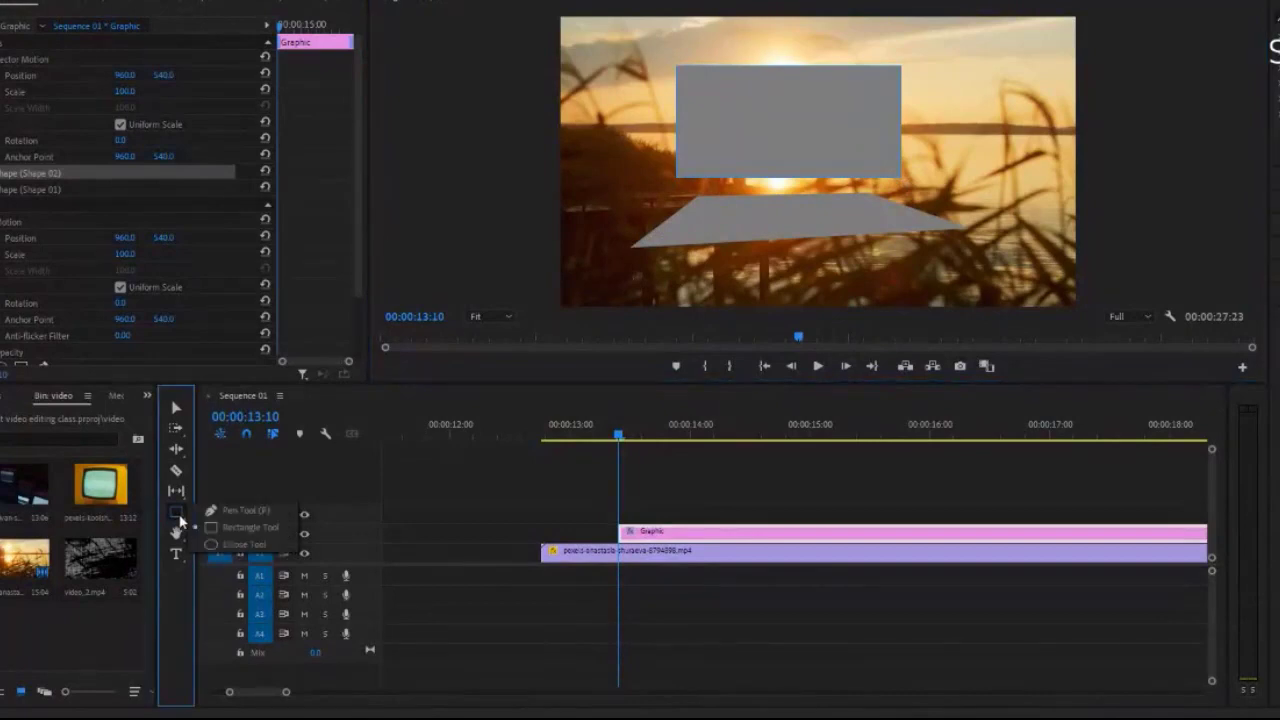
pyautogui.click(219, 545)
pyautogui.moveTo(770, 74); pyautogui.dragTo(1047, 254)
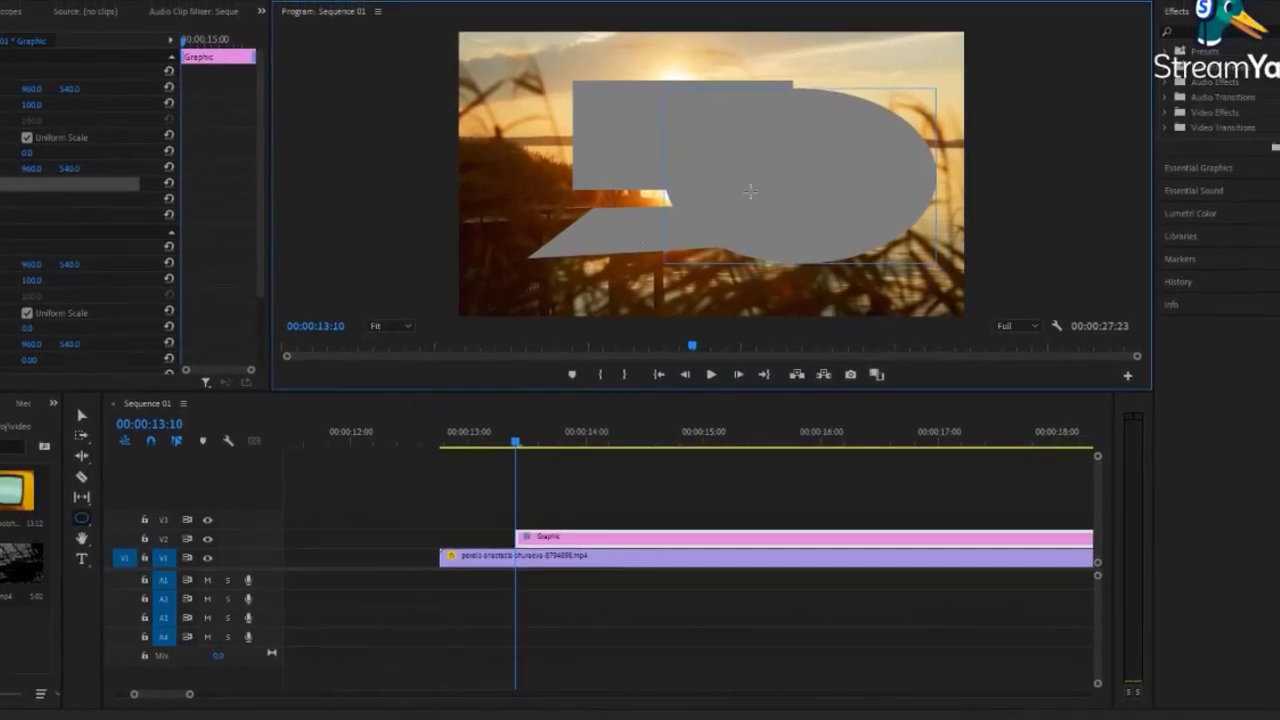
# Enlarge the grey trapezoid shape and move it higher over the sunset clip
pyautogui.hotkey('ctrl', 'z')
pyautogui.hotkey('ctrl', 'z')
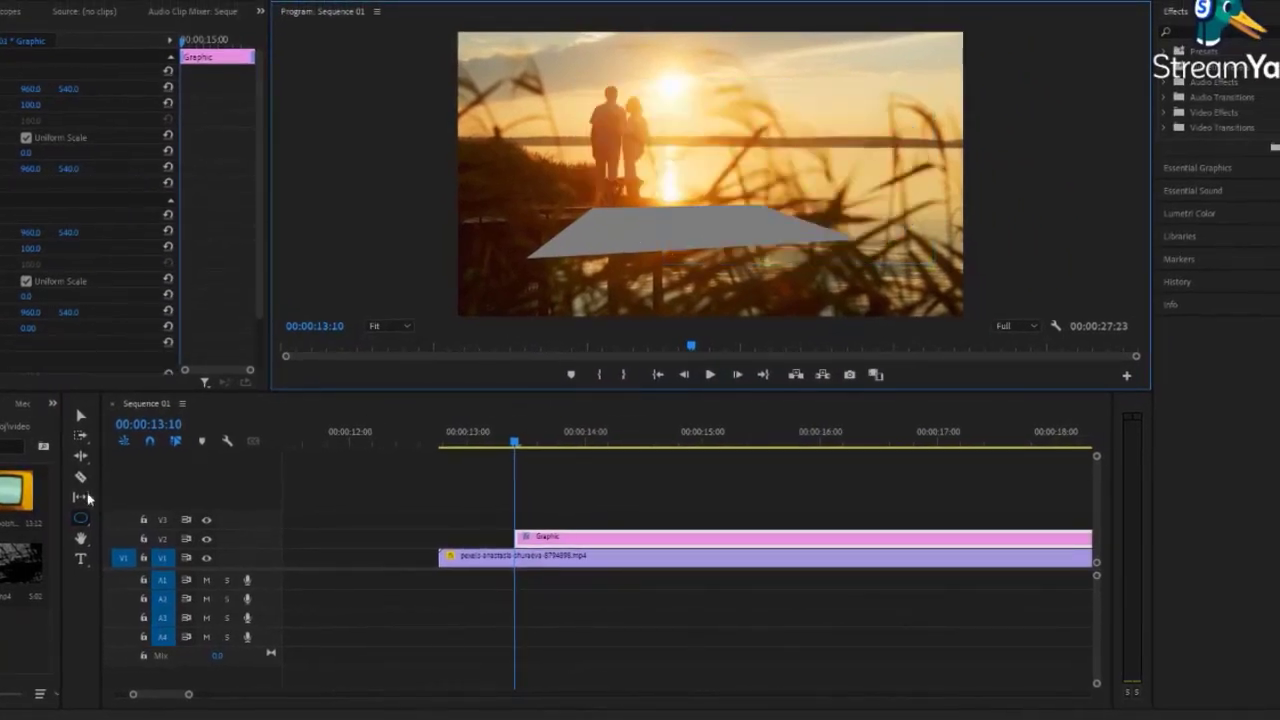
pyautogui.click(82, 415)
pyautogui.click(760, 243)
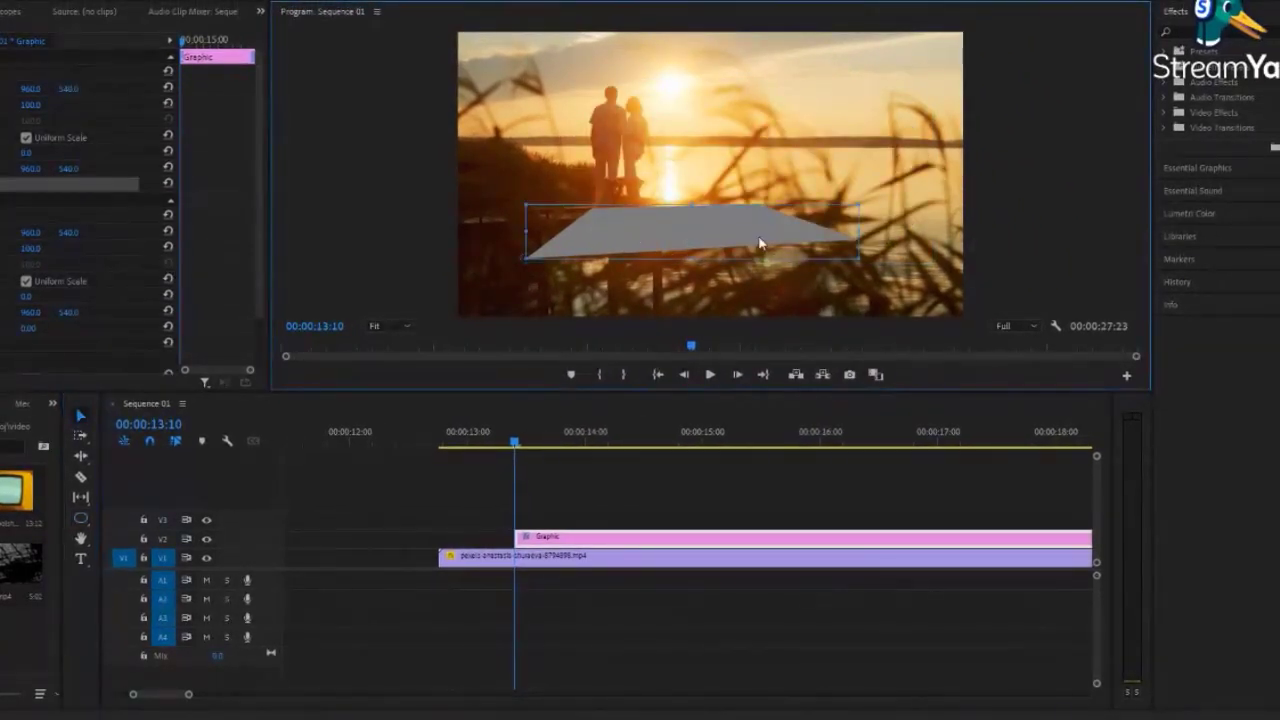
pyautogui.moveTo(858, 265)
pyautogui.mouseDown()
pyautogui.moveTo(820, 277)
pyautogui.moveTo(674, 171)
pyautogui.mouseUp()
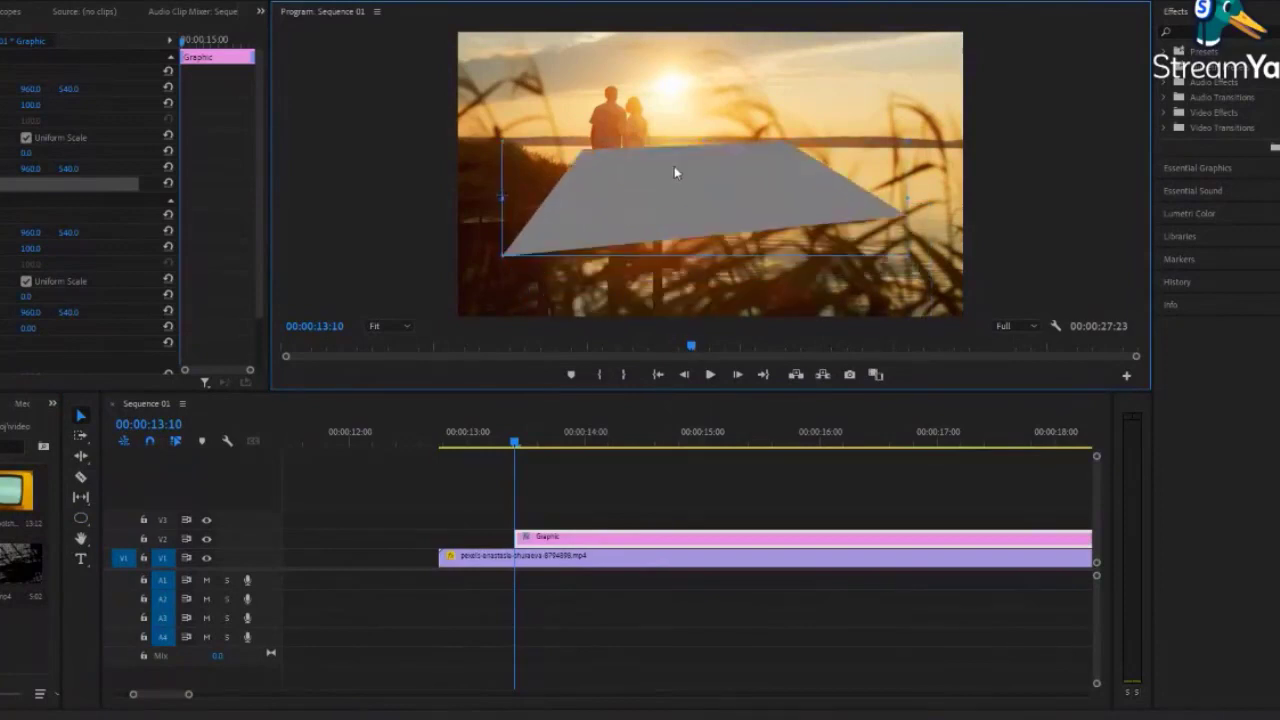
pyautogui.moveTo(898, 250); pyautogui.dragTo(940, 285)
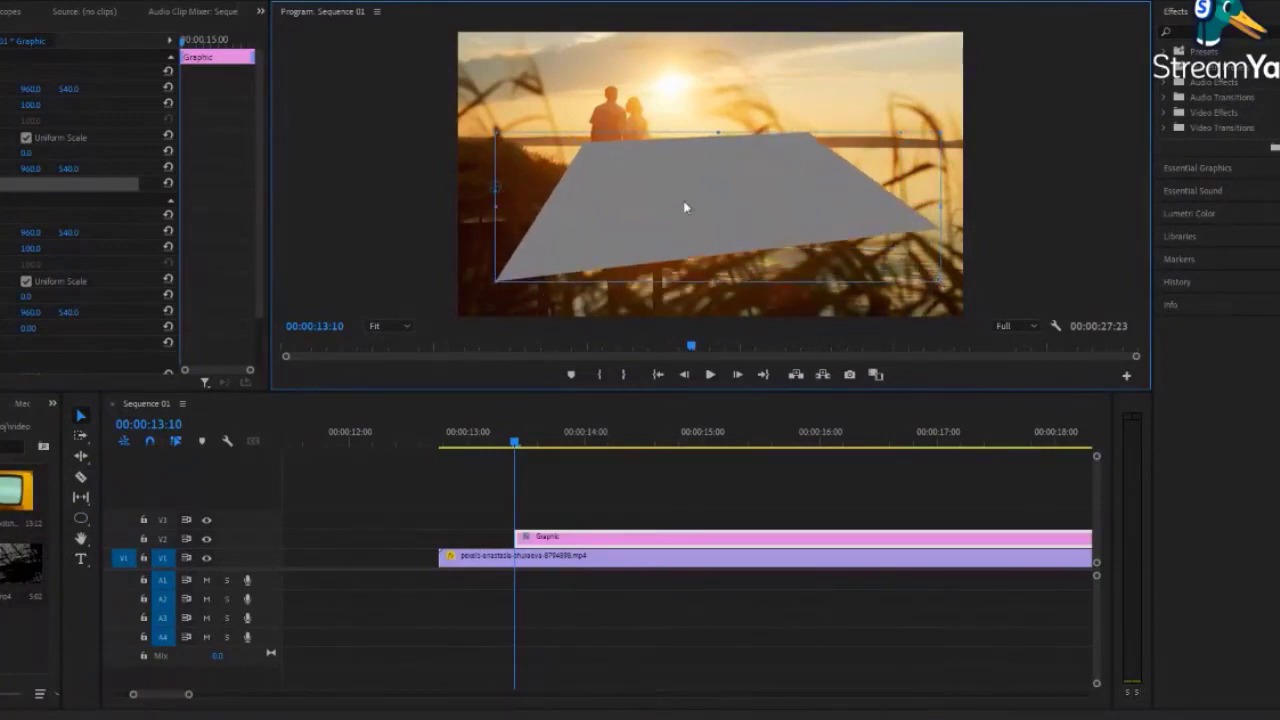
pyautogui.moveTo(686, 206)
pyautogui.mouseDown()
pyautogui.moveTo(674, 204)
pyautogui.moveTo(684, 210)
pyautogui.mouseUp()
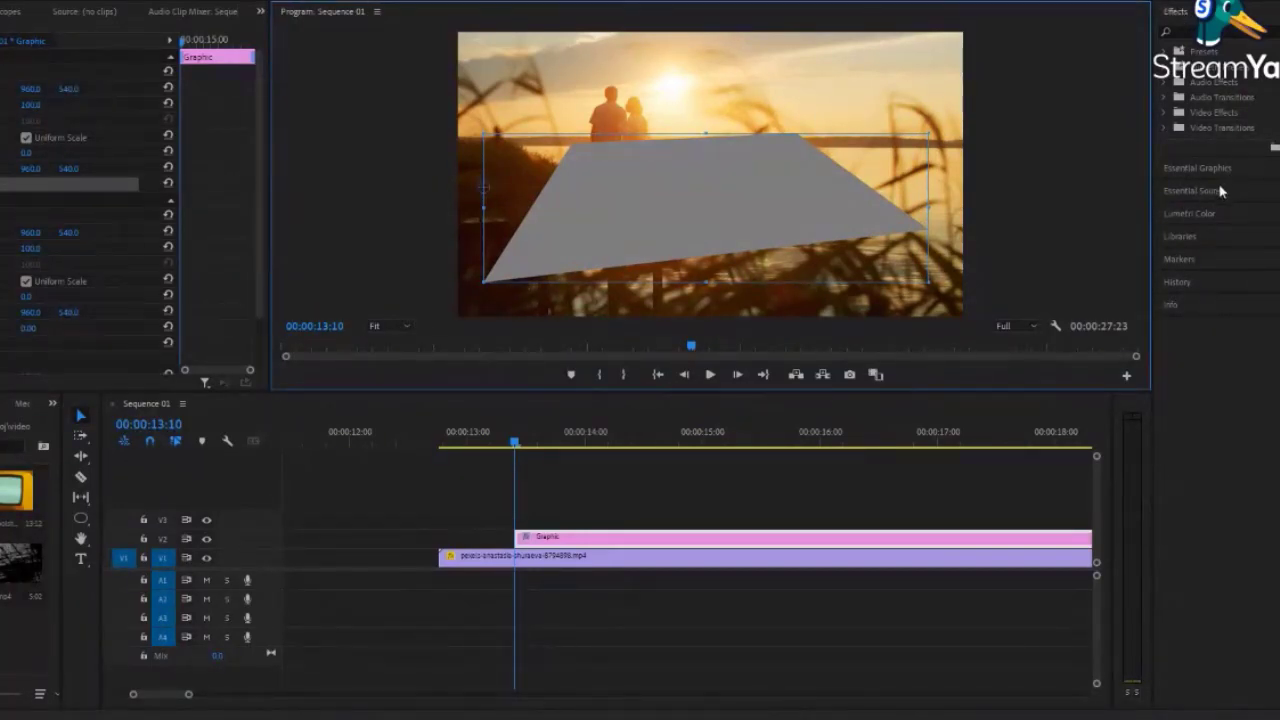
# Change the Shape 01 fill colour to bright green
pyautogui.click(1185, 168)
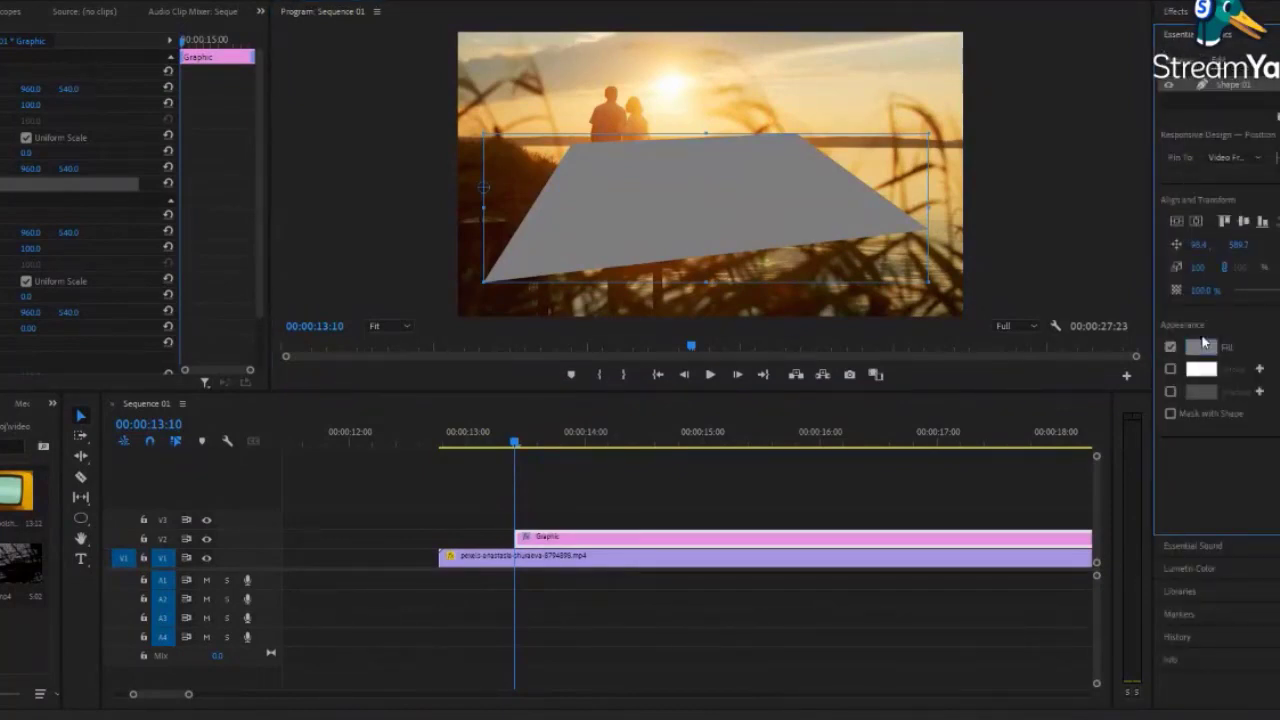
pyautogui.doubleClick(1225, 84)
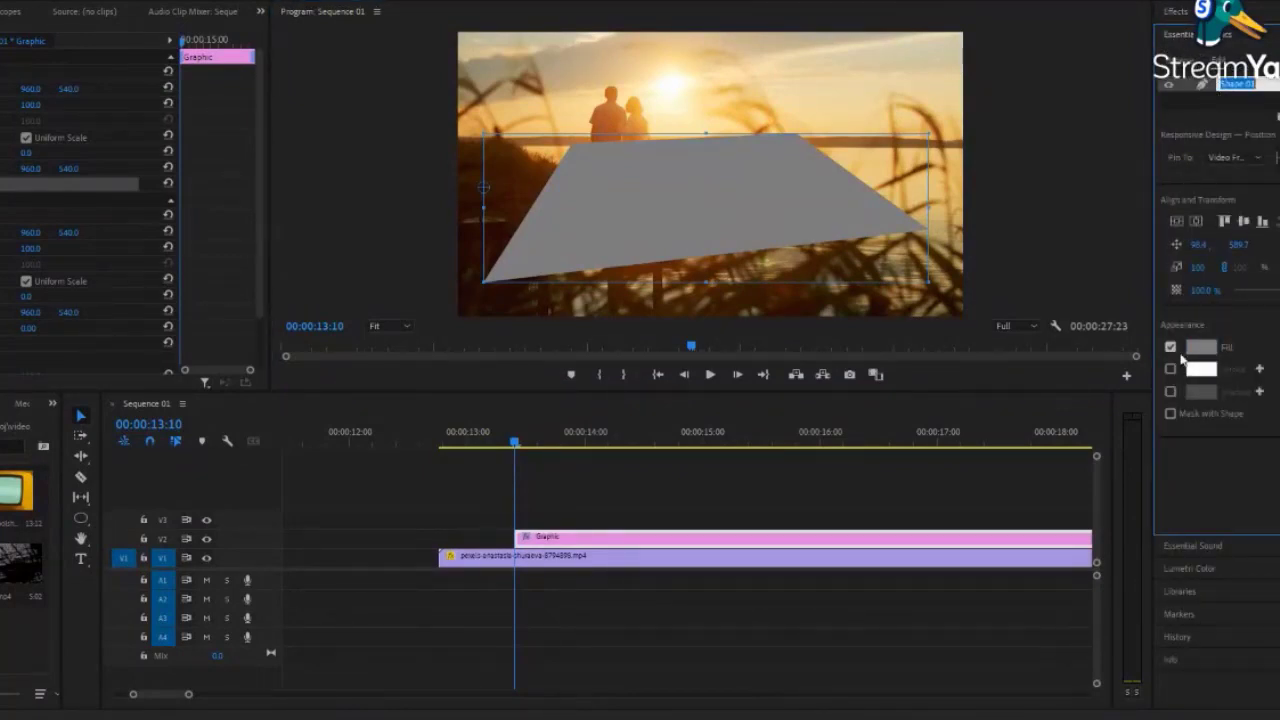
pyautogui.click(1197, 356)
pyautogui.click(580, 312)
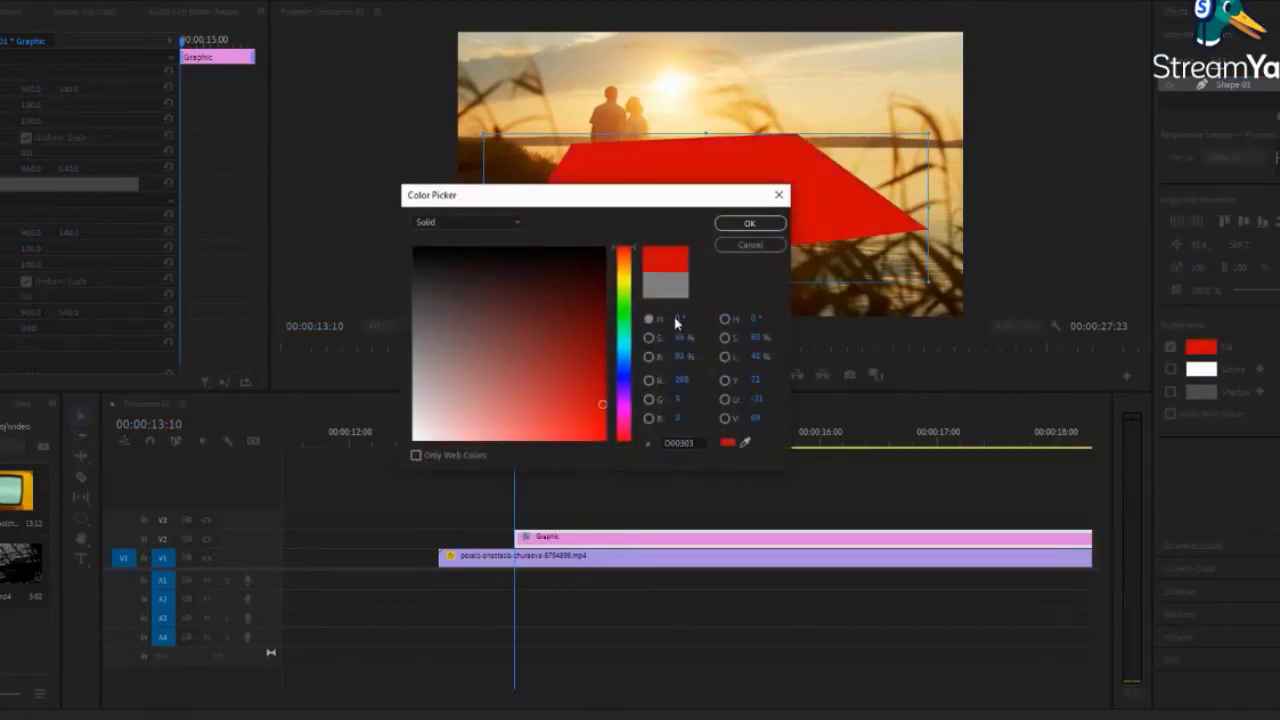
pyautogui.moveTo(580, 312); pyautogui.dragTo(481, 337)
pyautogui.click(572, 422)
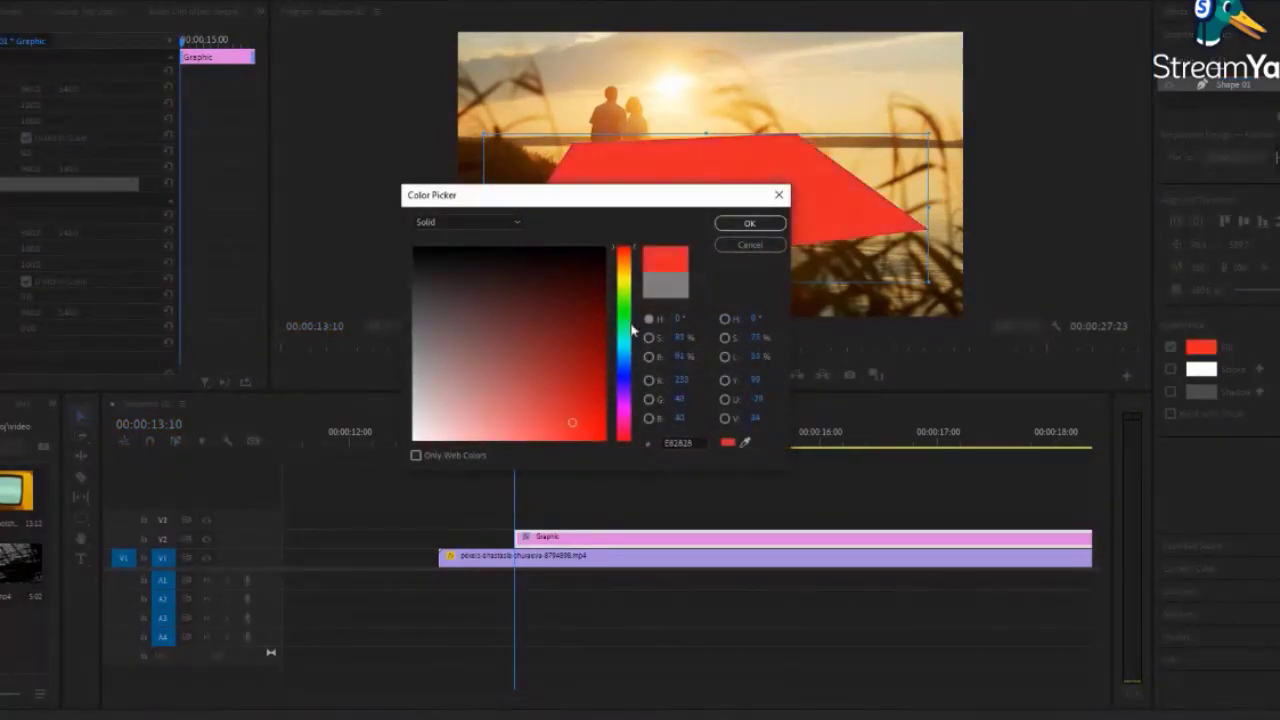
pyautogui.moveTo(623, 330); pyautogui.dragTo(623, 305)
pyautogui.click(748, 224)
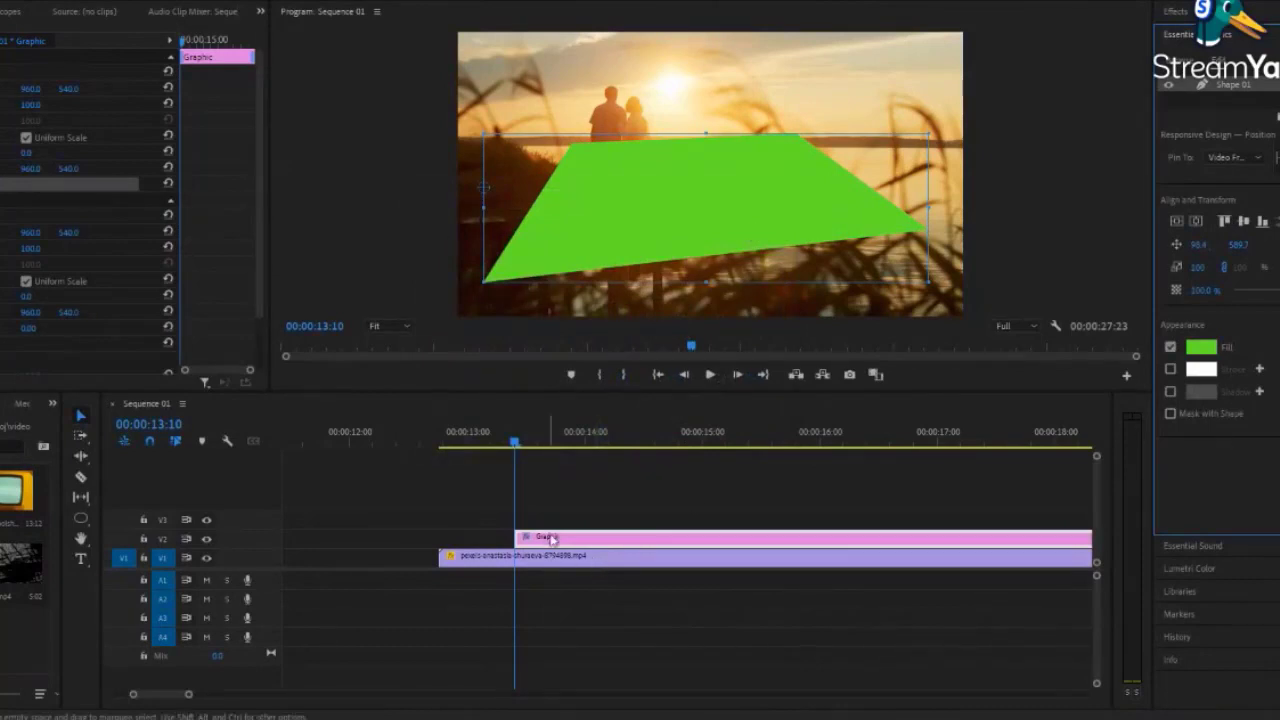
pyautogui.moveTo(188, 693)
pyautogui.mouseDown()
pyautogui.moveTo(367, 693)
pyautogui.moveTo(225, 698)
pyautogui.mouseUp()
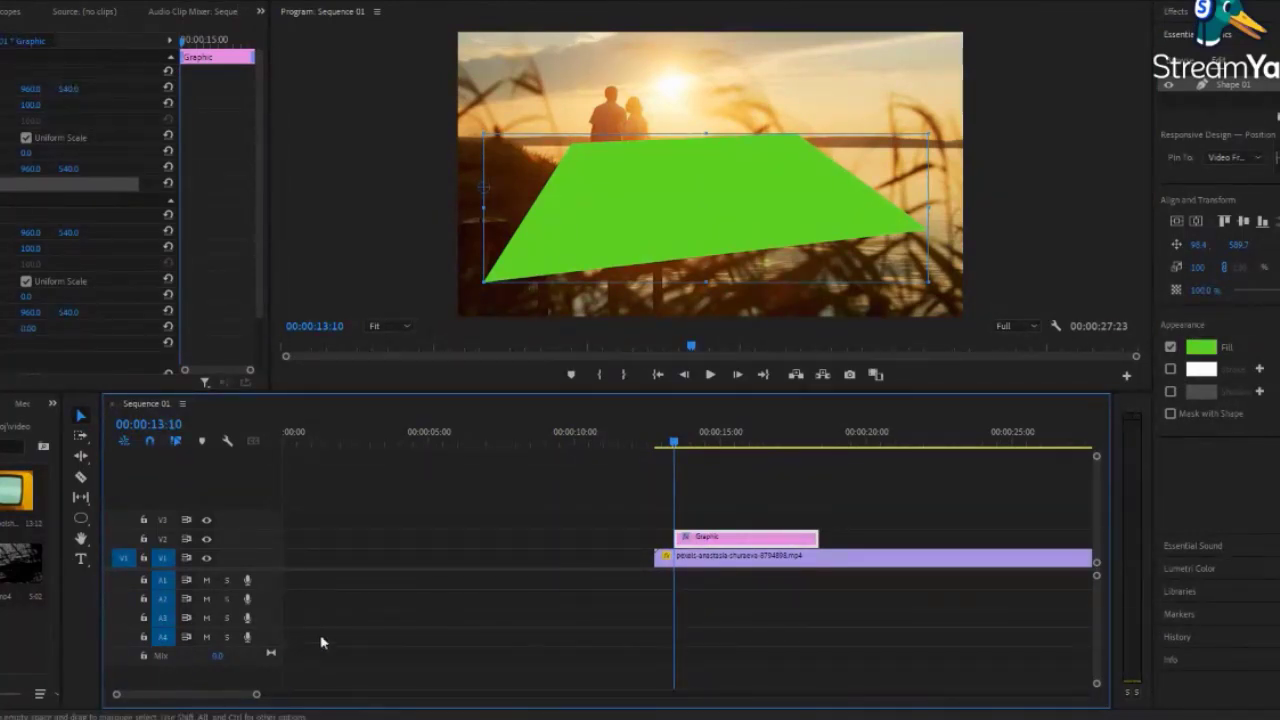
pyautogui.click(740, 523)
# Delete the green shape Graphic clip from V2, leaving only the sunset clip
pyautogui.click(733, 535)
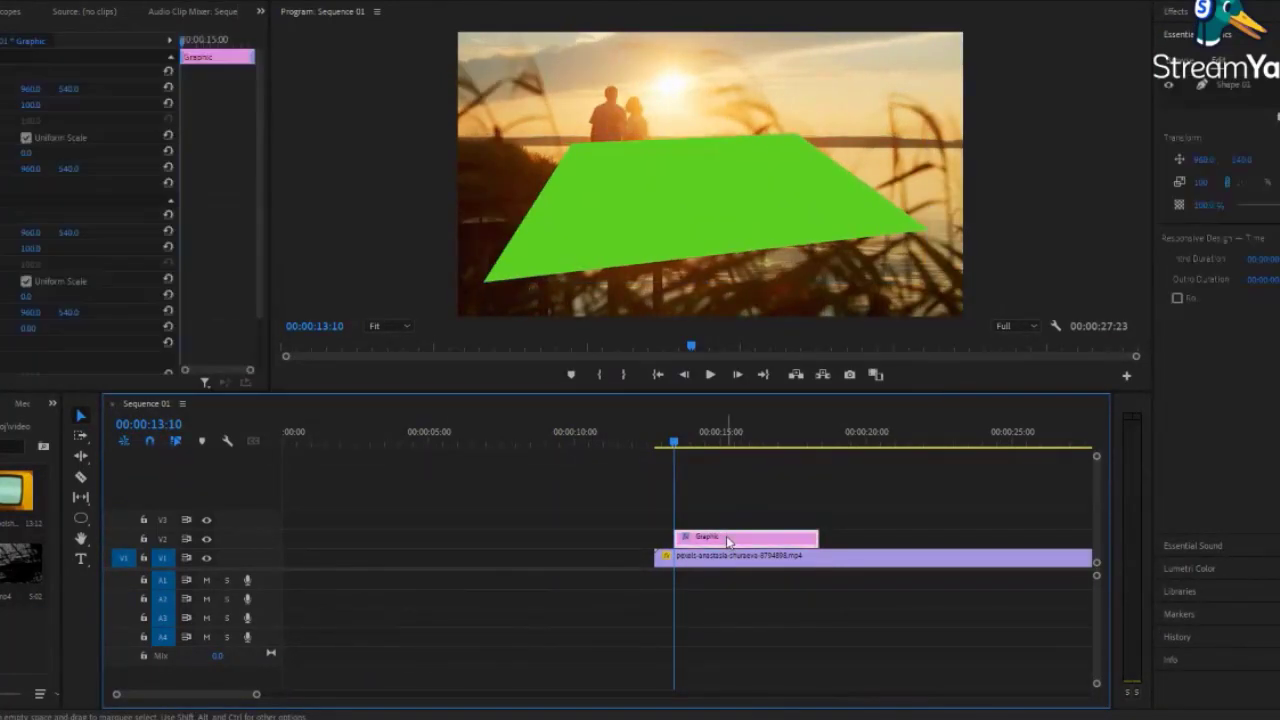
pyautogui.press('Delete')
pyautogui.moveTo(256, 694); pyautogui.dragTo(334, 696)
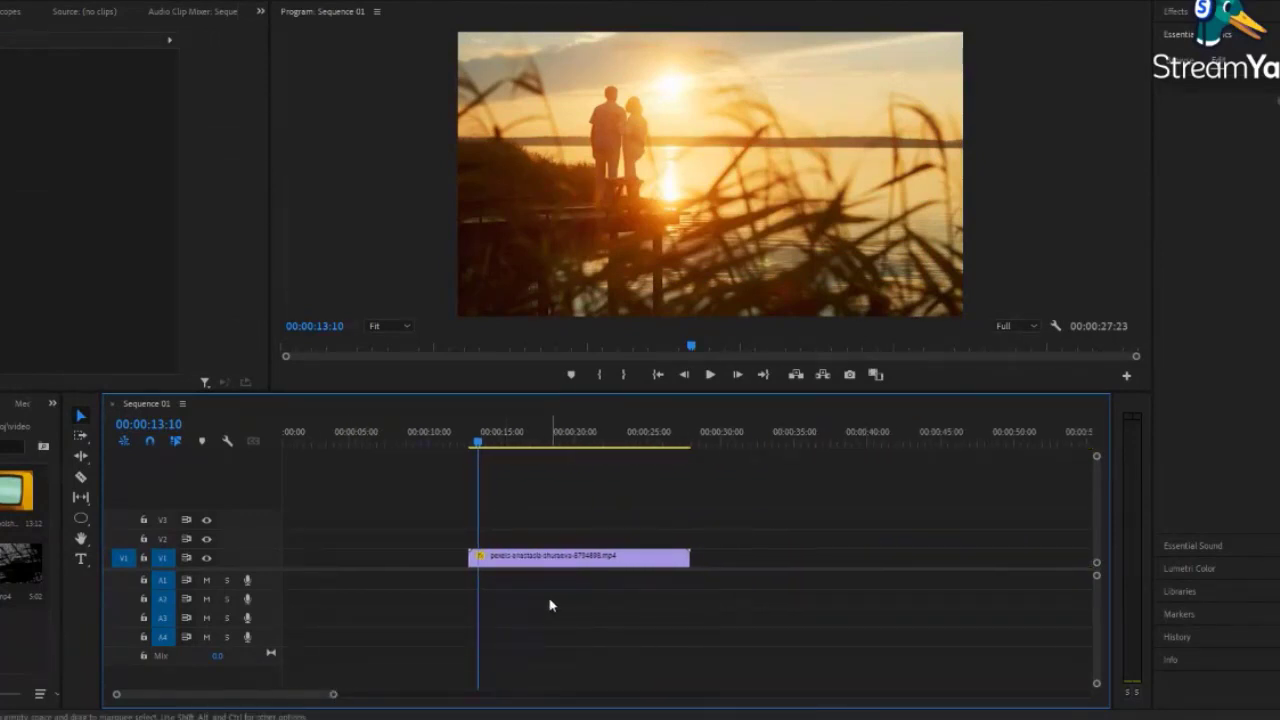
pyautogui.moveTo(336, 697); pyautogui.dragTo(262, 695)
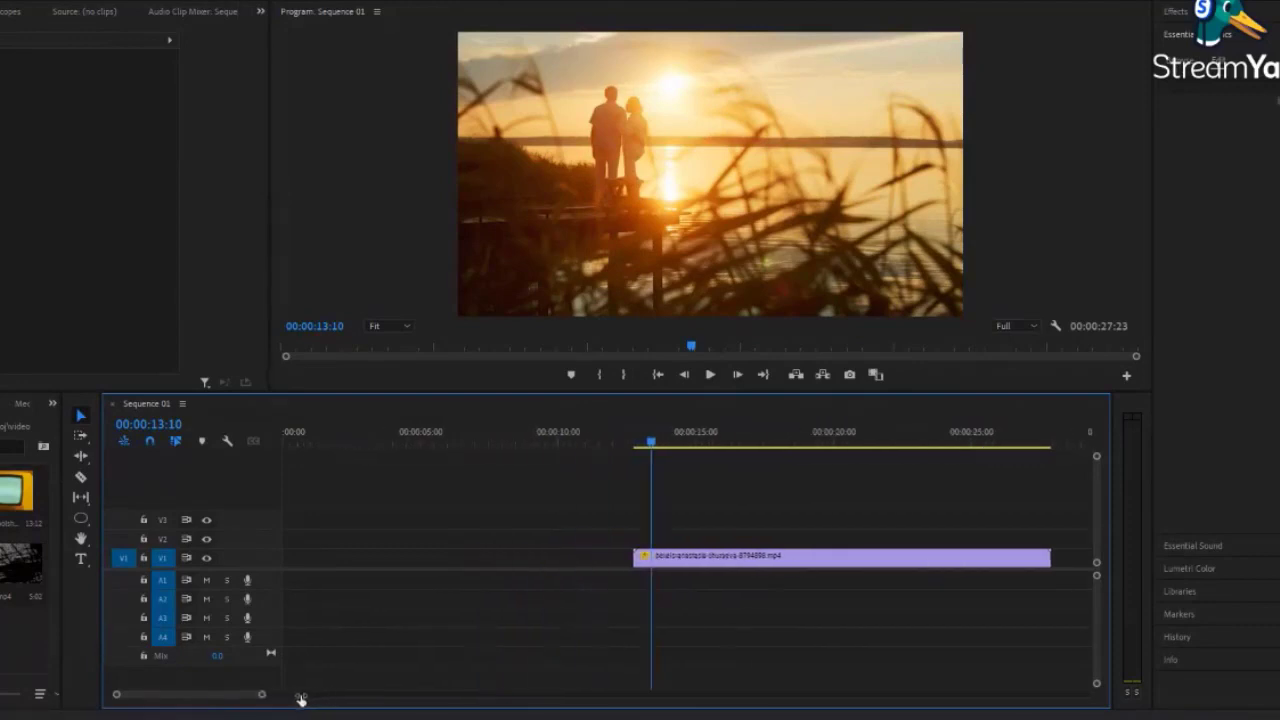
pyautogui.click(83, 565)
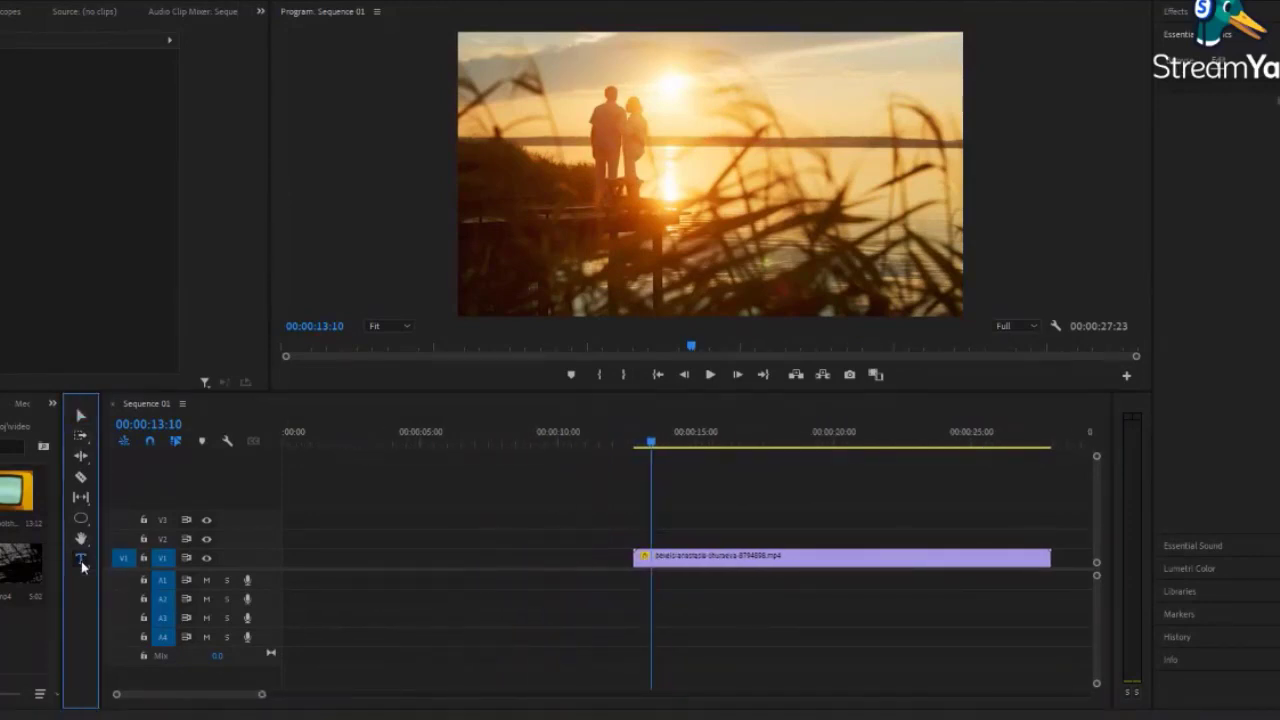
# Type the title 'Video Editing Class' over the sunset clip
pyautogui.click(579, 196)
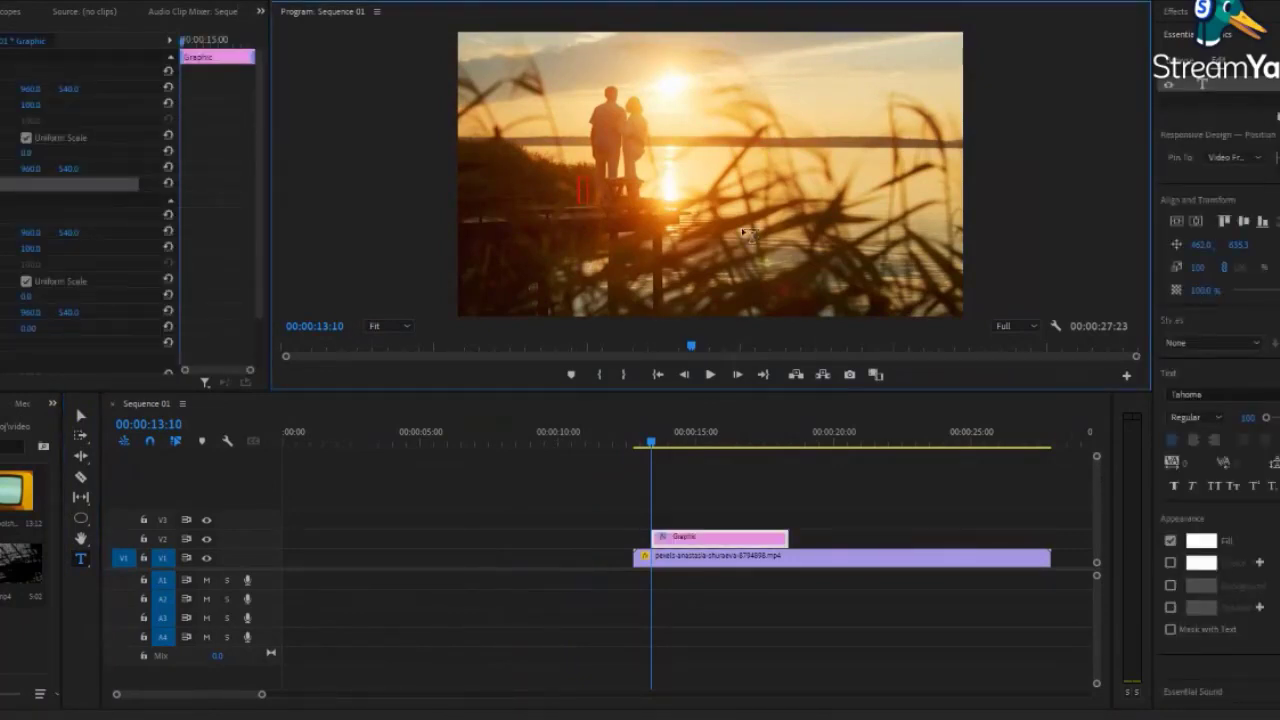
pyautogui.write('Video')
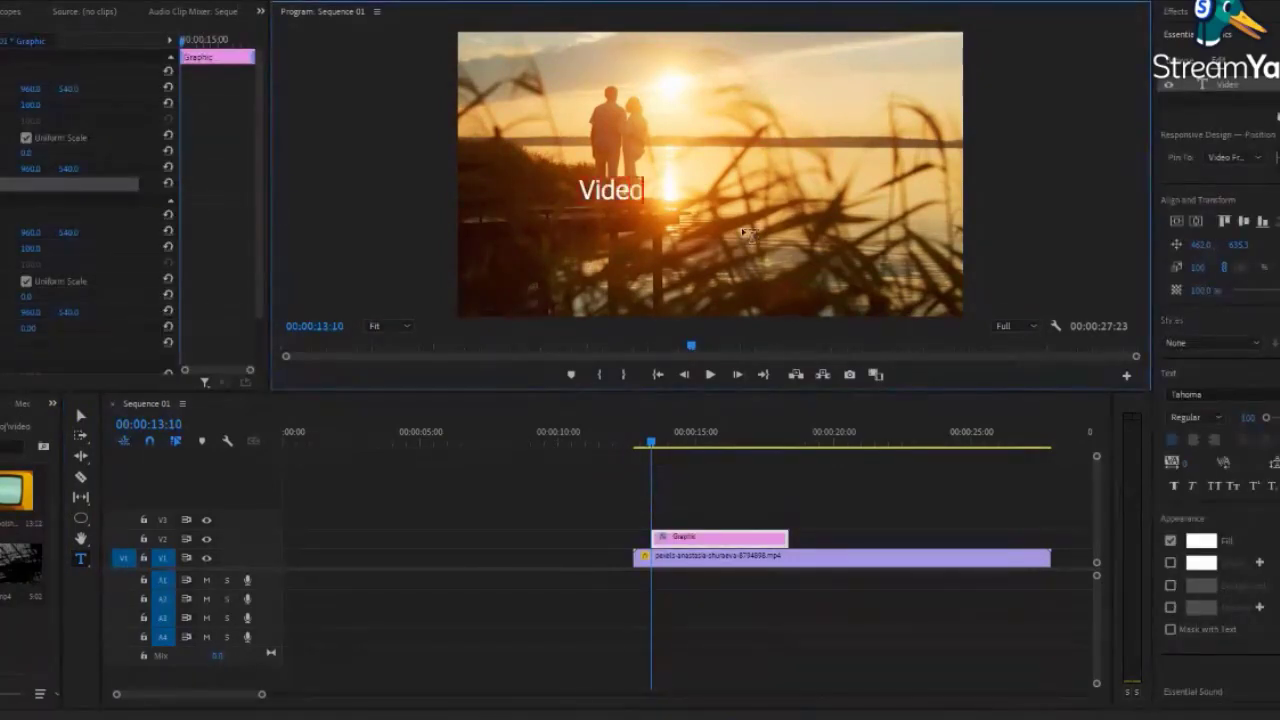
pyautogui.press('BackSpace')
pyautogui.write('Editing')
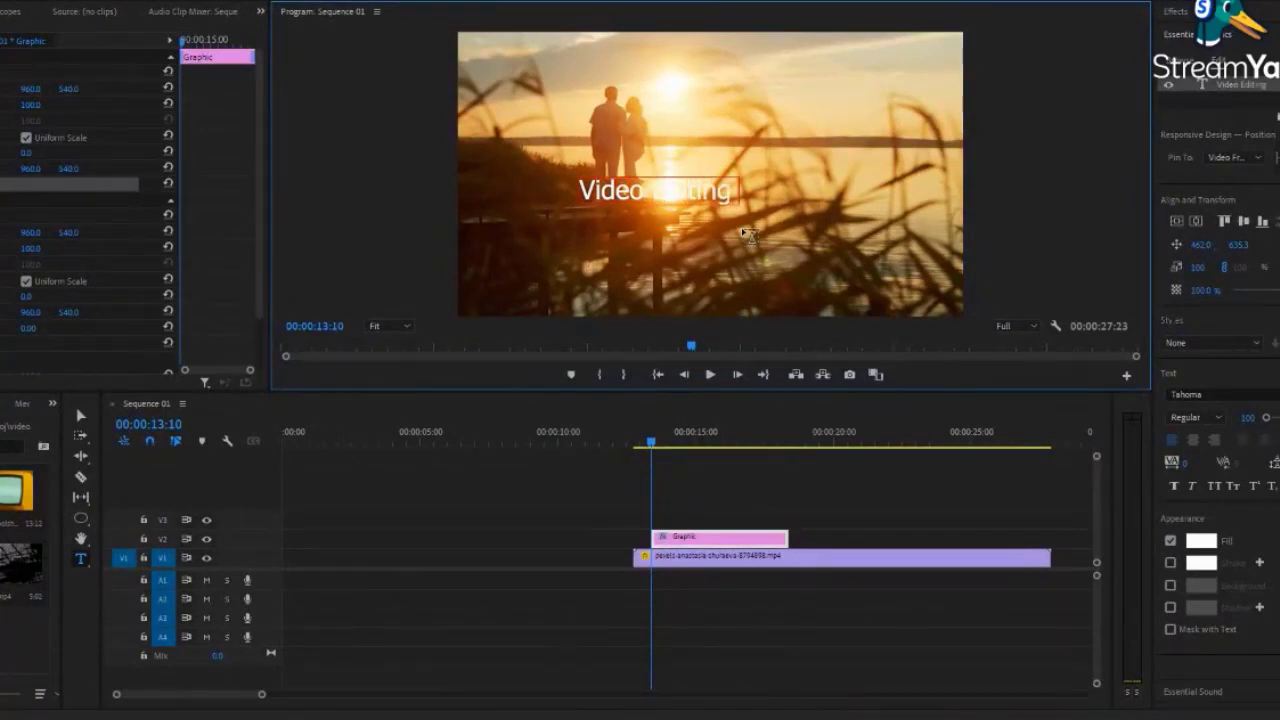
pyautogui.write(' Class')
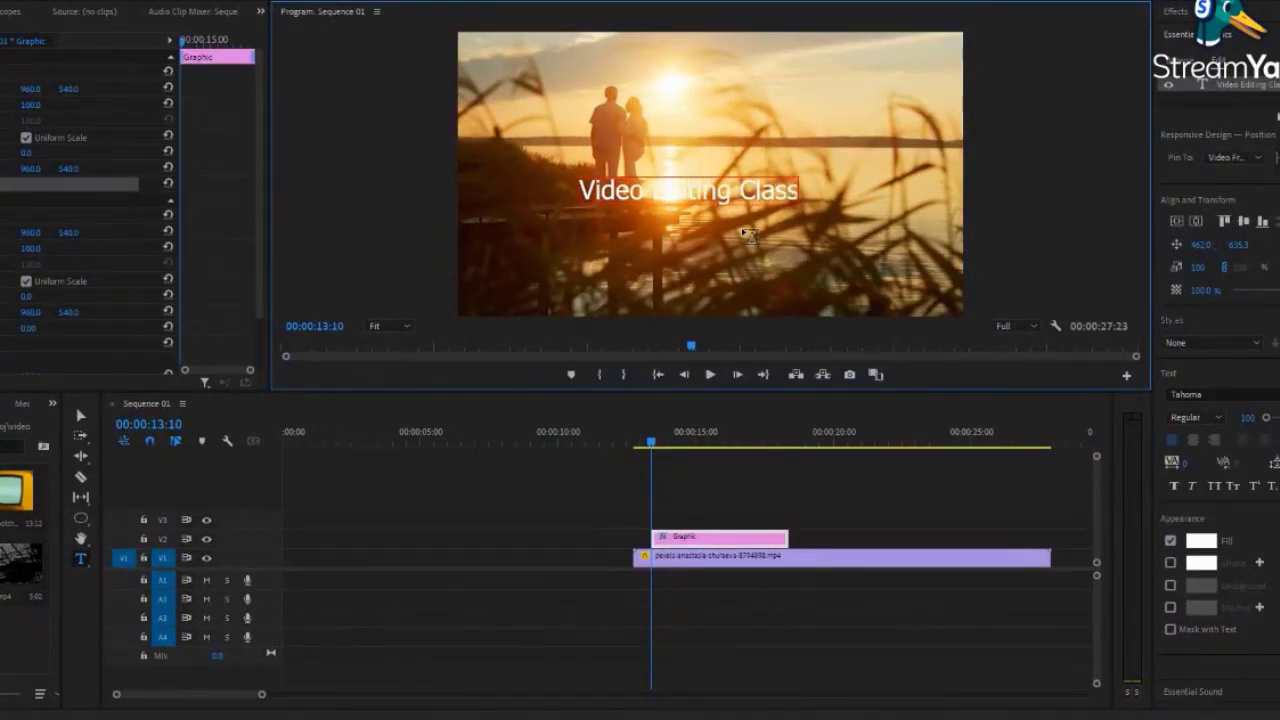
# Move the title lower in the frame and enlarge it
pyautogui.click(81, 415)
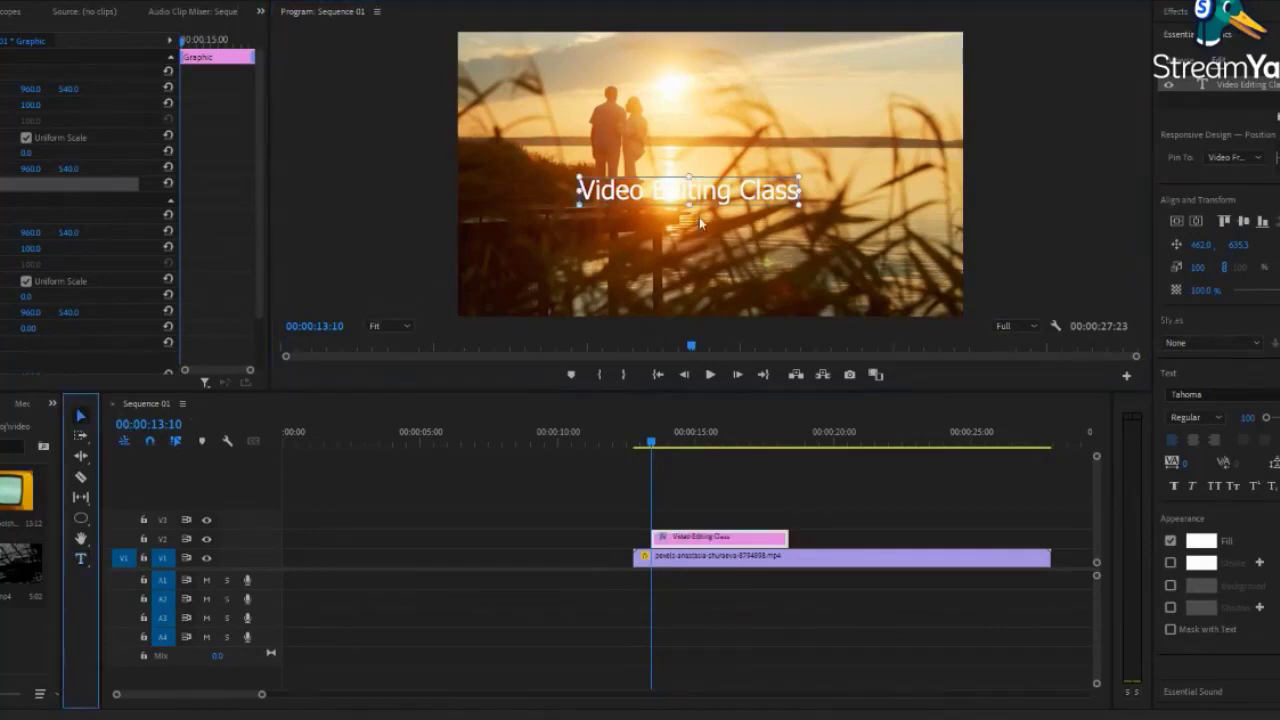
pyautogui.moveTo(699, 217); pyautogui.dragTo(681, 305)
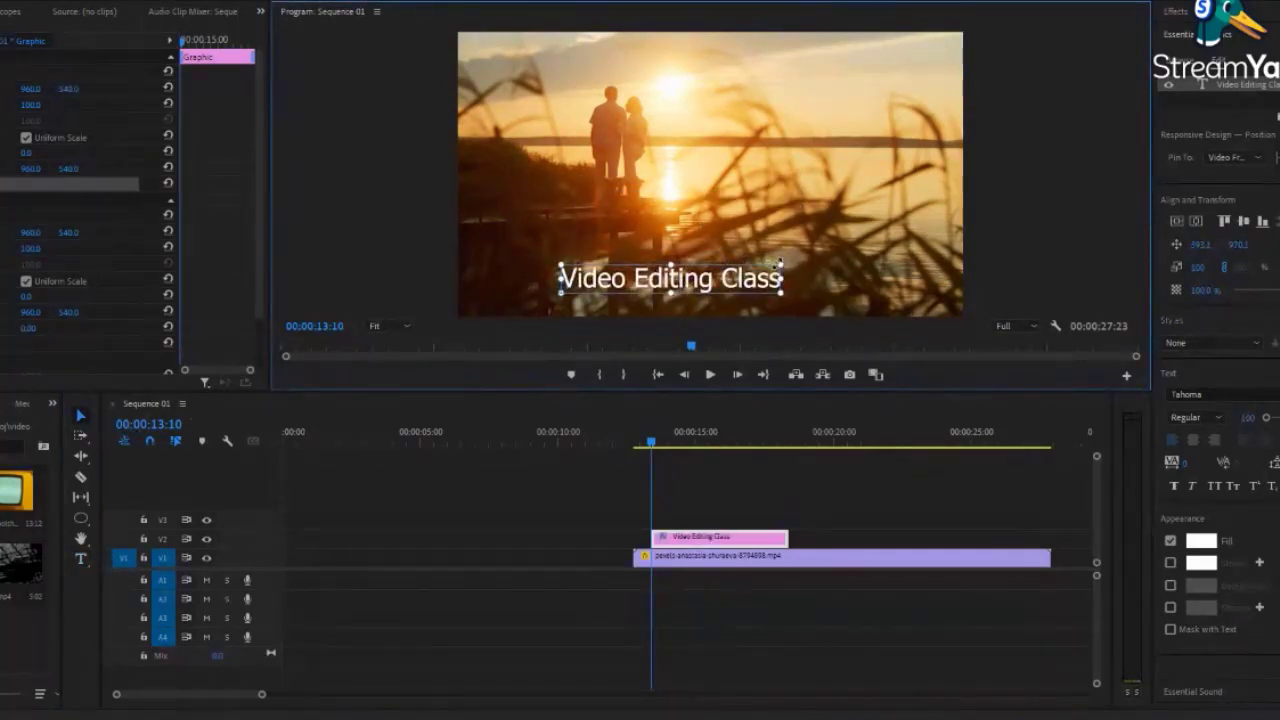
pyautogui.moveTo(778, 264)
pyautogui.mouseDown()
pyautogui.moveTo(898, 256)
pyautogui.moveTo(847, 281)
pyautogui.mouseUp()
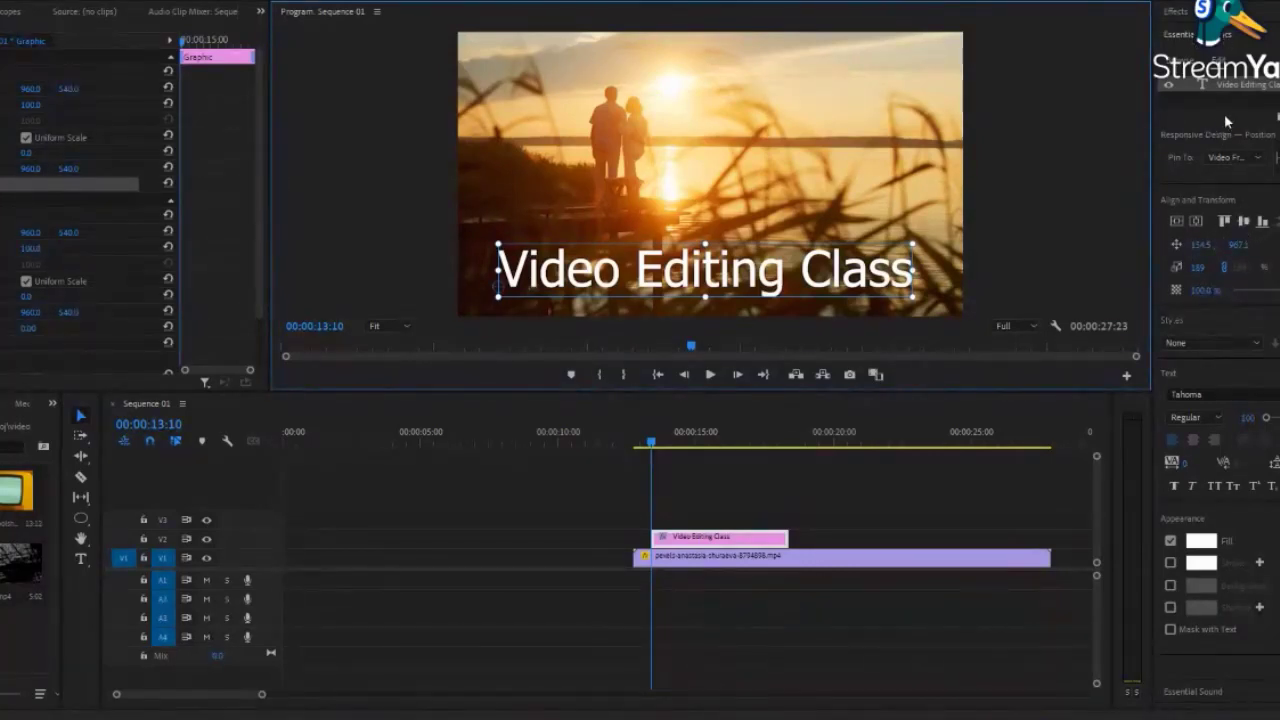
pyautogui.scroll(-2, 1202, 180)
pyautogui.scroll(2, 1202, 180)
pyautogui.scroll(-2, 1240, 260)
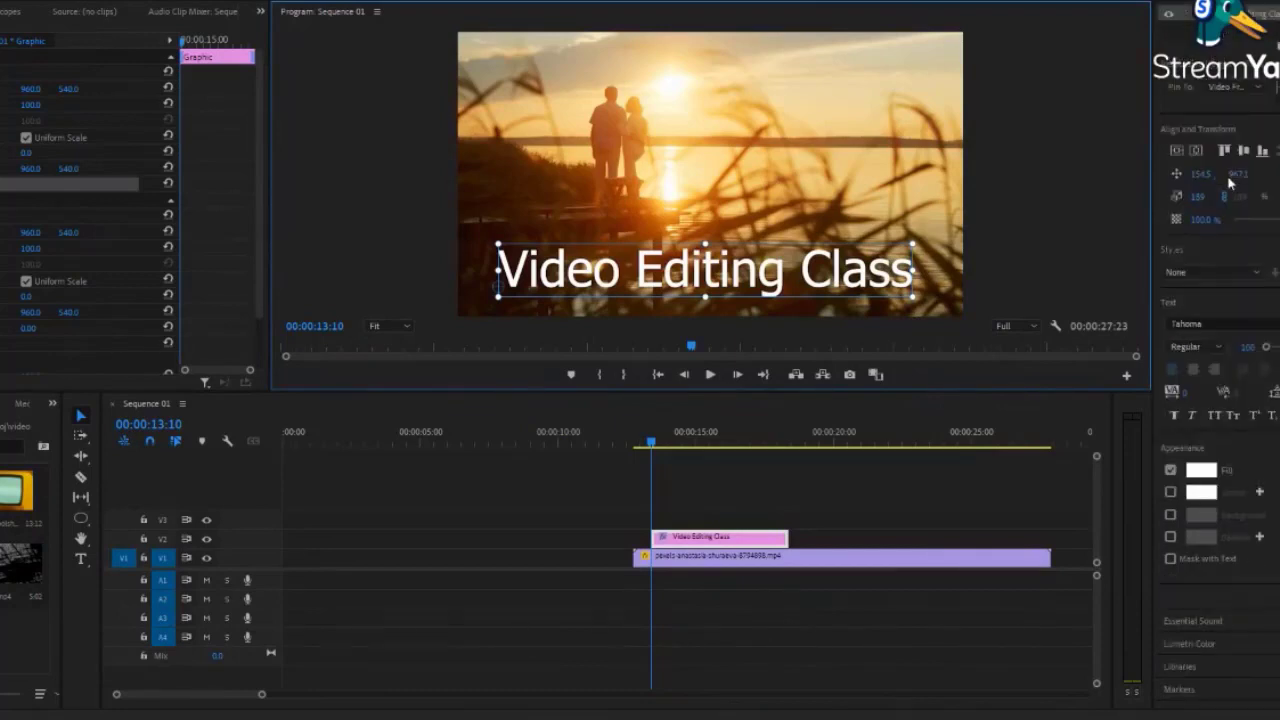
# Switch the title font to Impact, then scale it up and nudge it right
pyautogui.click(1174, 280)
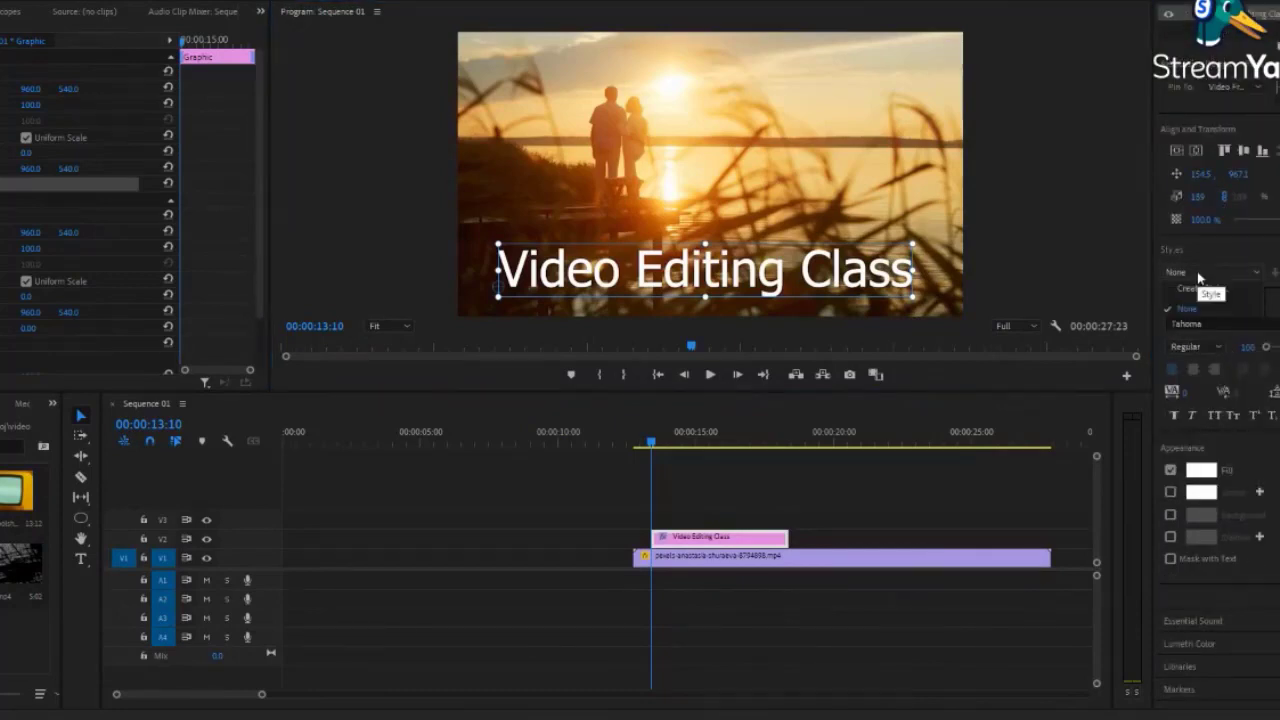
pyautogui.click(1188, 324)
pyautogui.scroll(5, 1274, 437)
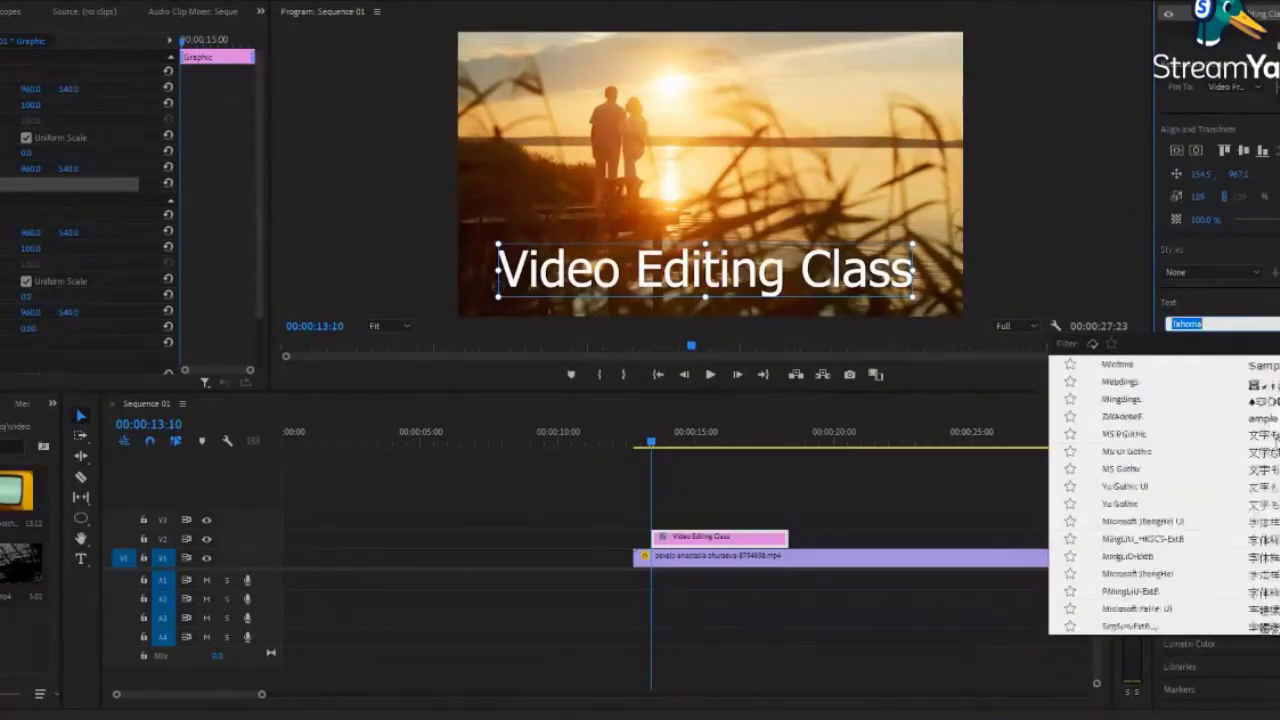
pyautogui.scroll(5, 1273, 445)
pyautogui.scroll(5, 1272, 455)
pyautogui.scroll(3, 1271, 464)
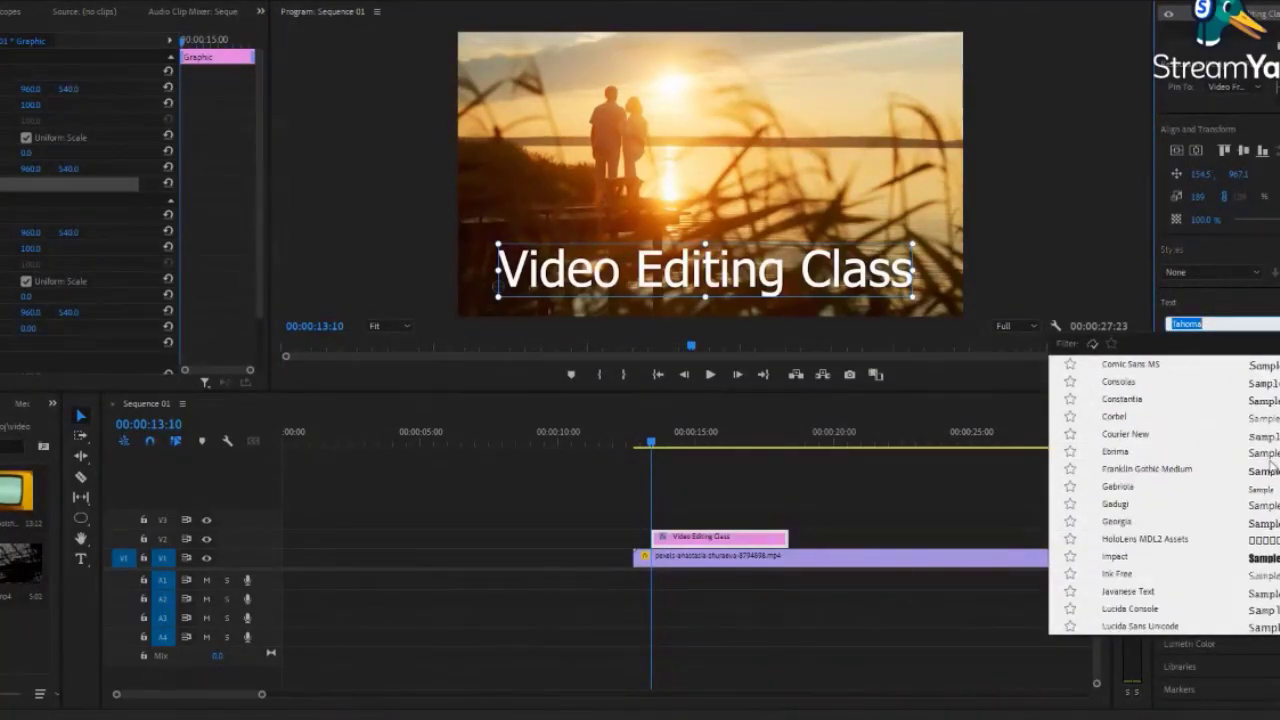
pyautogui.click(1266, 558)
pyautogui.moveTo(890, 270); pyautogui.dragTo(905, 295)
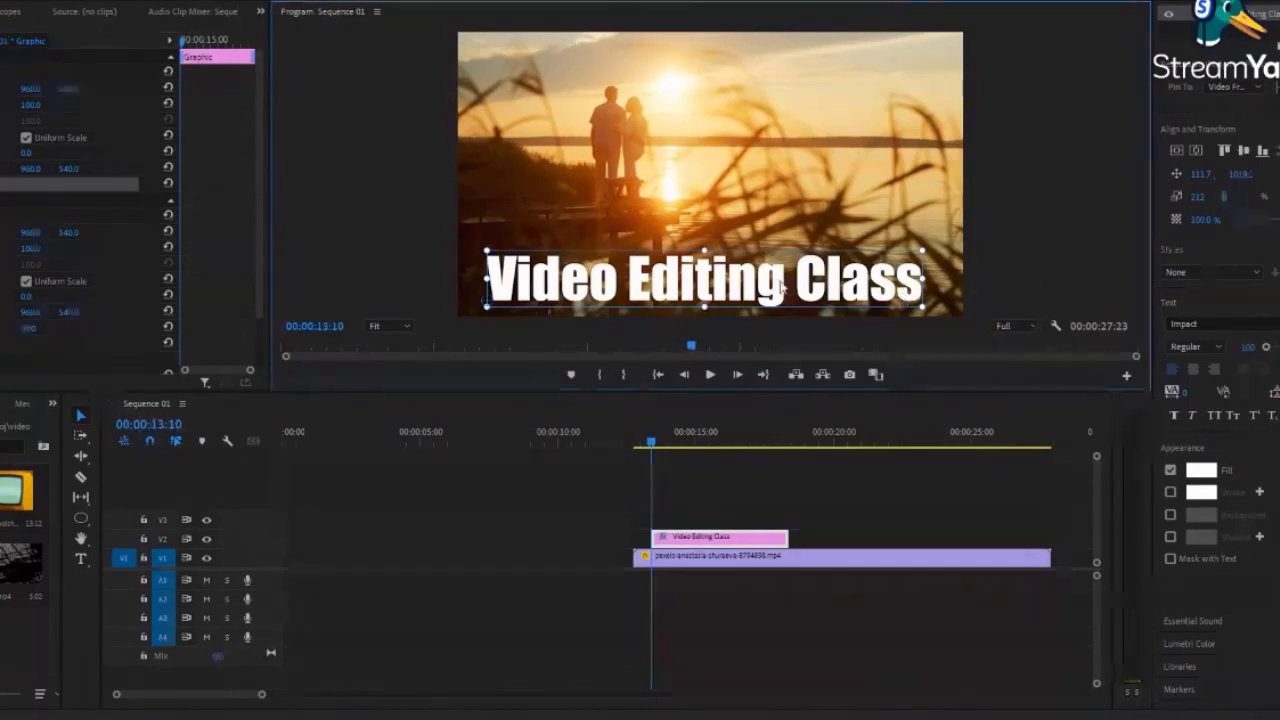
pyautogui.moveTo(782, 289); pyautogui.dragTo(786, 290)
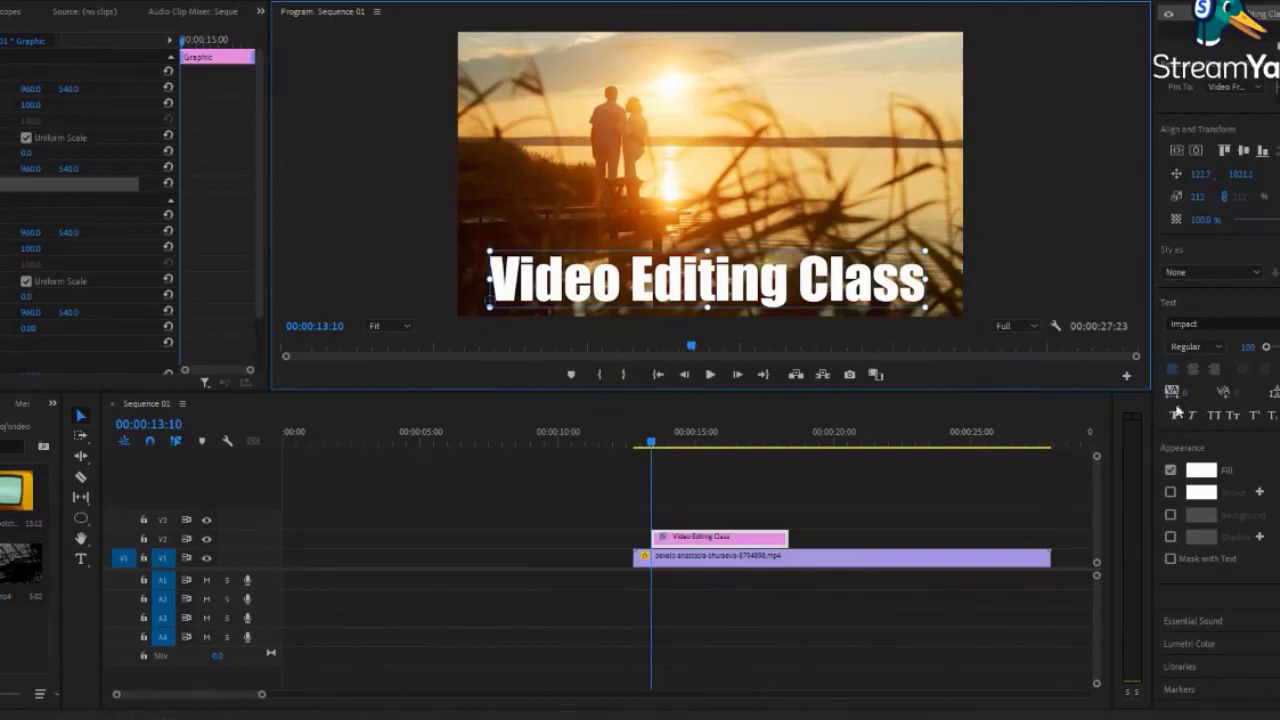
# Toggle faux bold, italic and all caps back off so the title stays plain mixed case
pyautogui.click(1174, 416)
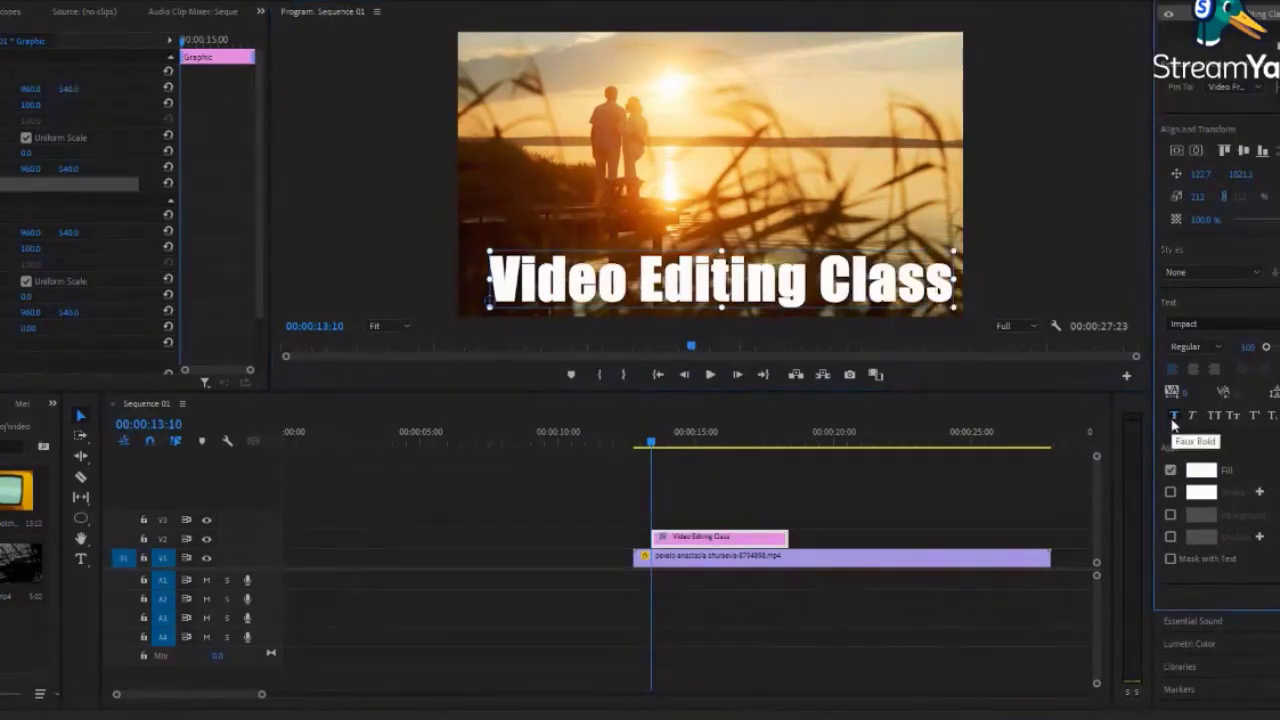
pyautogui.click(1174, 418)
pyautogui.click(1192, 417)
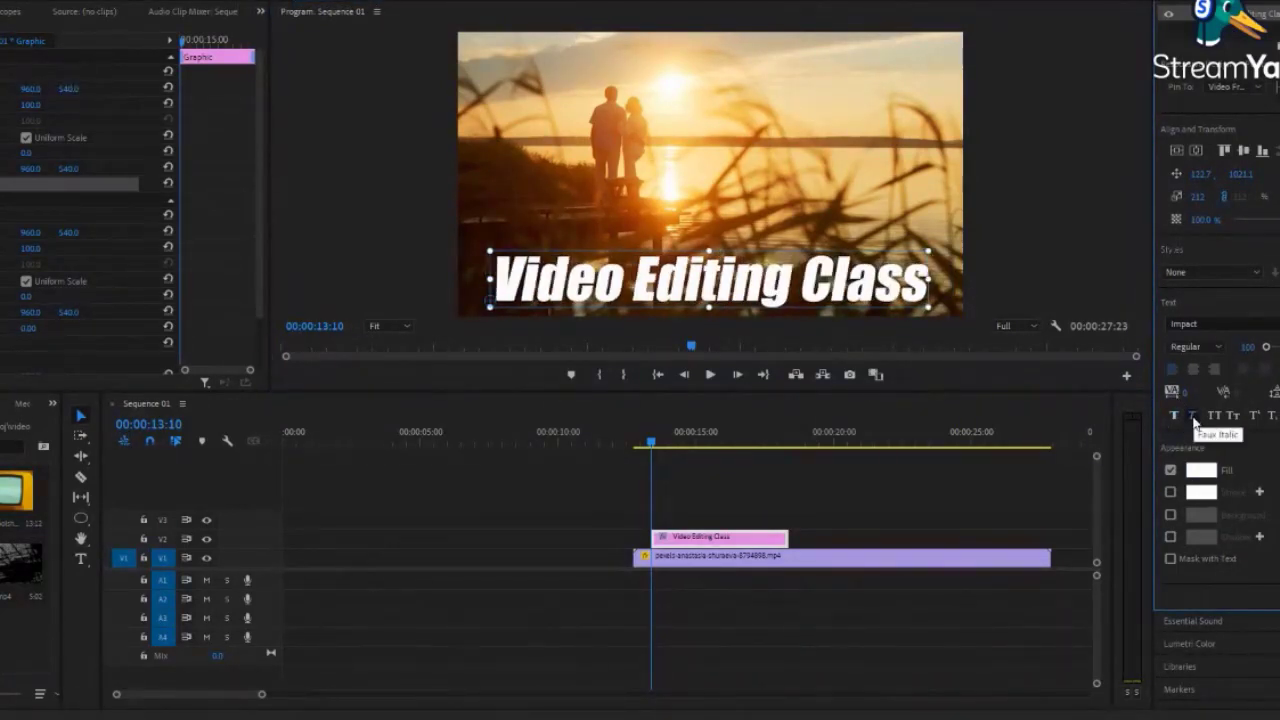
pyautogui.click(1192, 417)
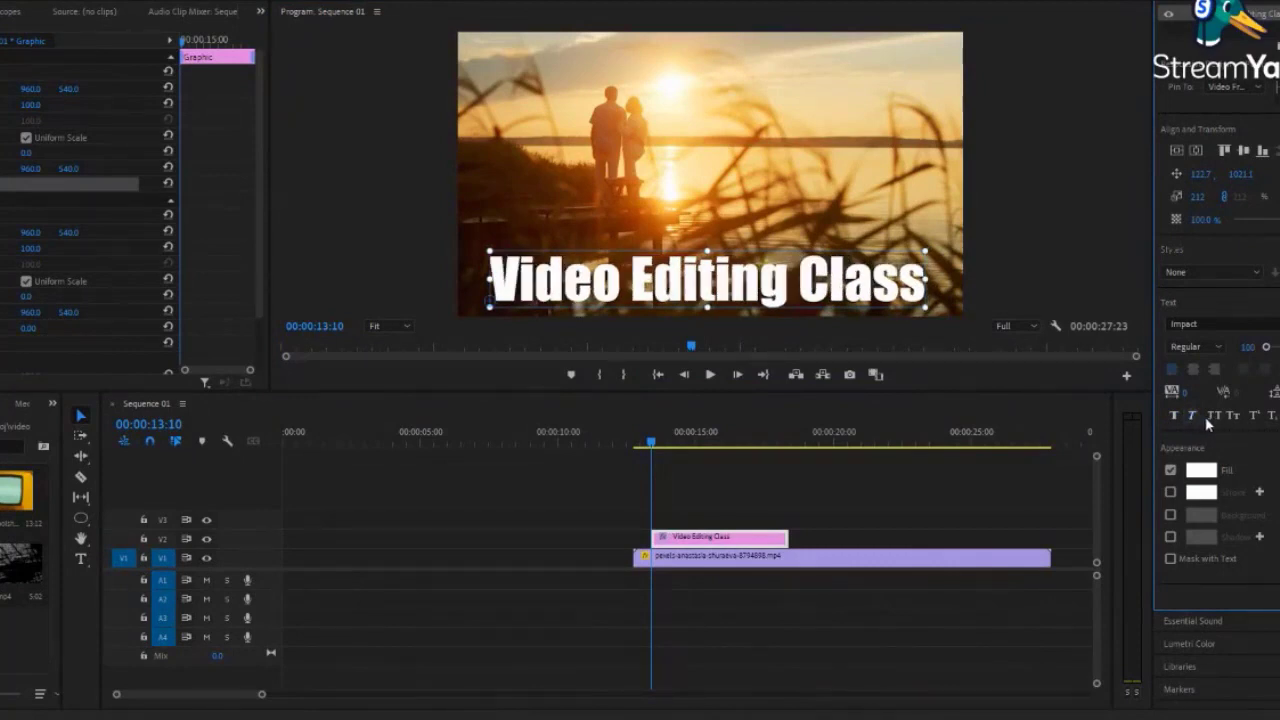
pyautogui.click(1213, 417)
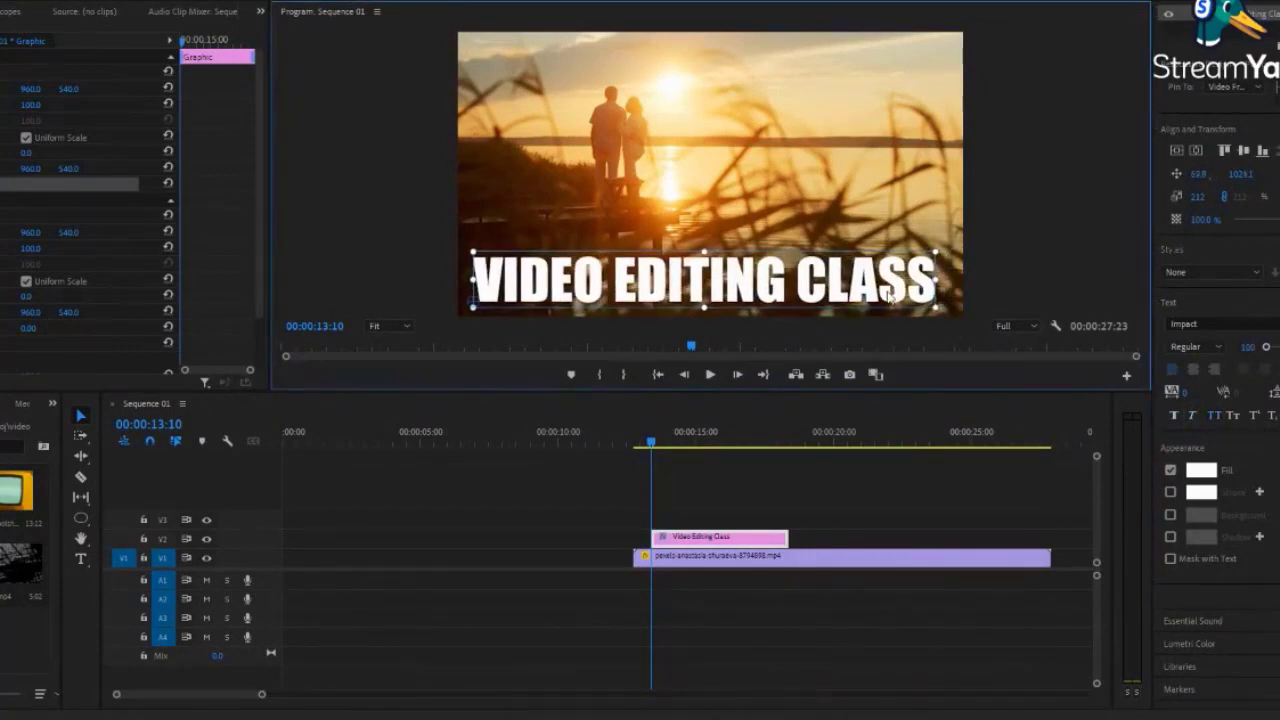
pyautogui.click(1214, 420)
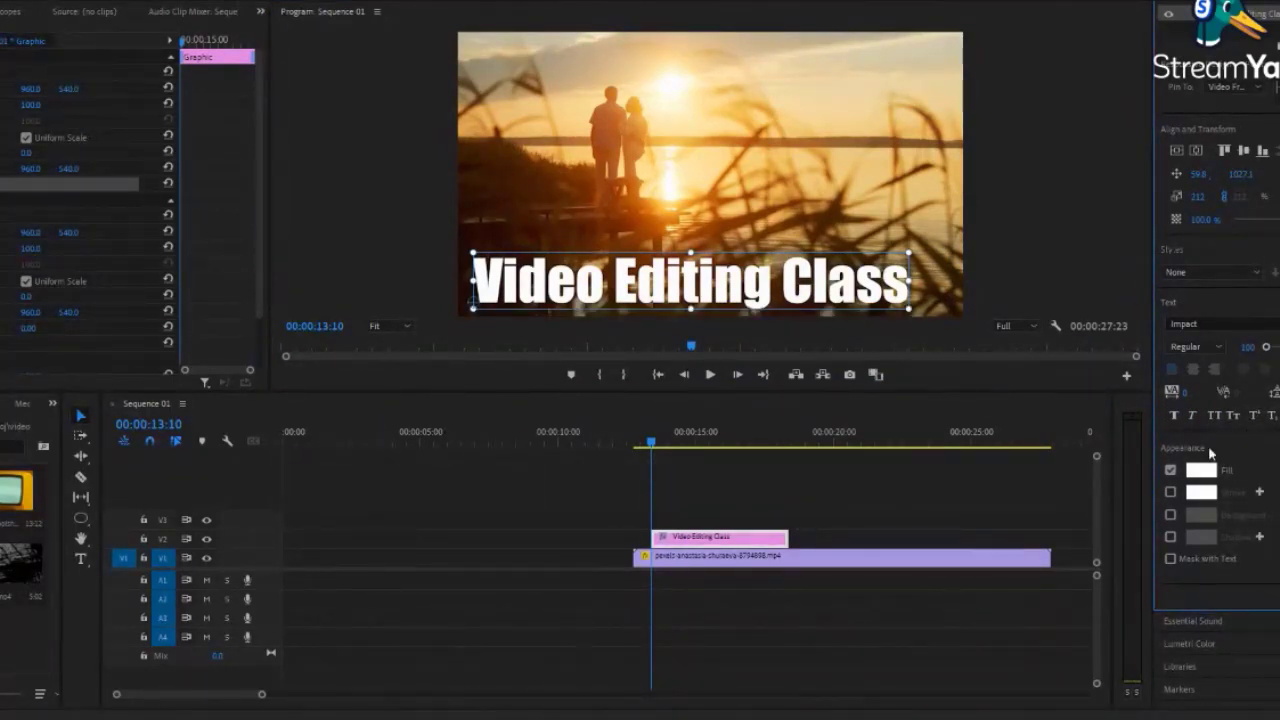
pyautogui.scroll(-1, 1210, 454)
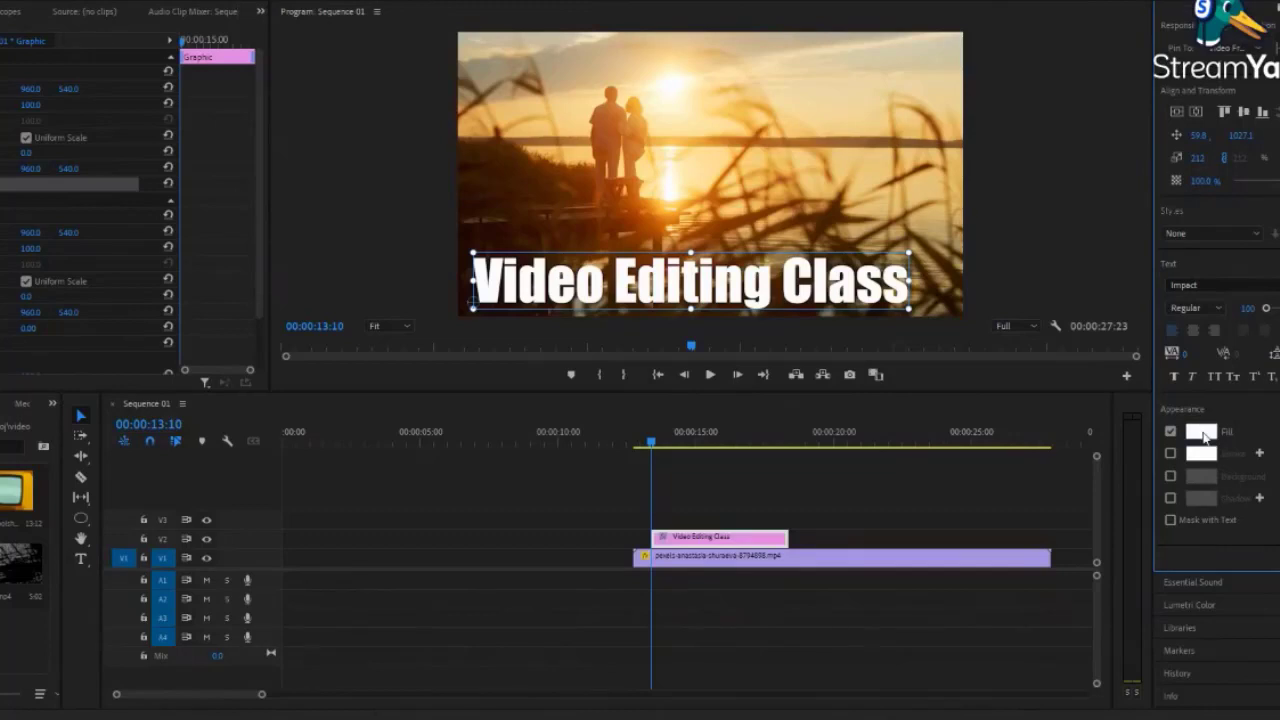
# Set the title fill to golden yellow and shift the title slightly left
pyautogui.click(1203, 432)
pyautogui.moveTo(623, 200); pyautogui.dragTo(322, 323)
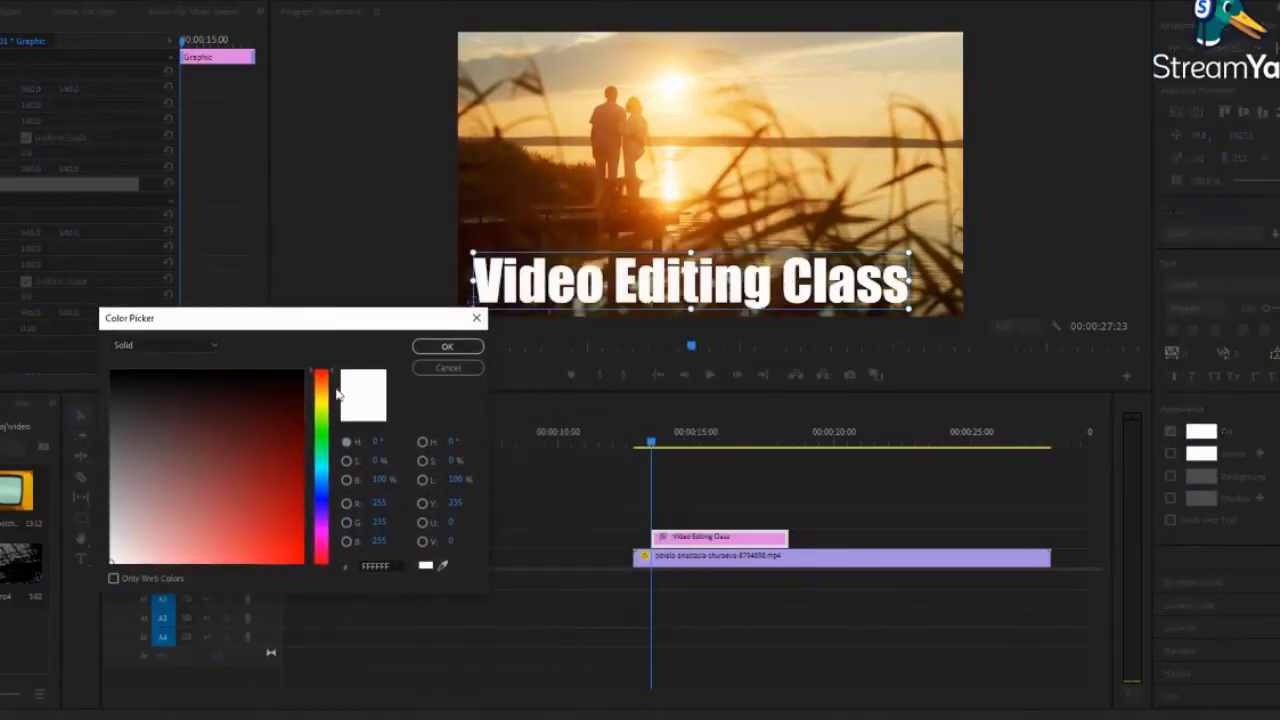
pyautogui.moveTo(260, 454)
pyautogui.mouseDown()
pyautogui.moveTo(286, 437)
pyautogui.moveTo(320, 443)
pyautogui.mouseUp()
pyautogui.click(325, 408)
pyautogui.click(322, 487)
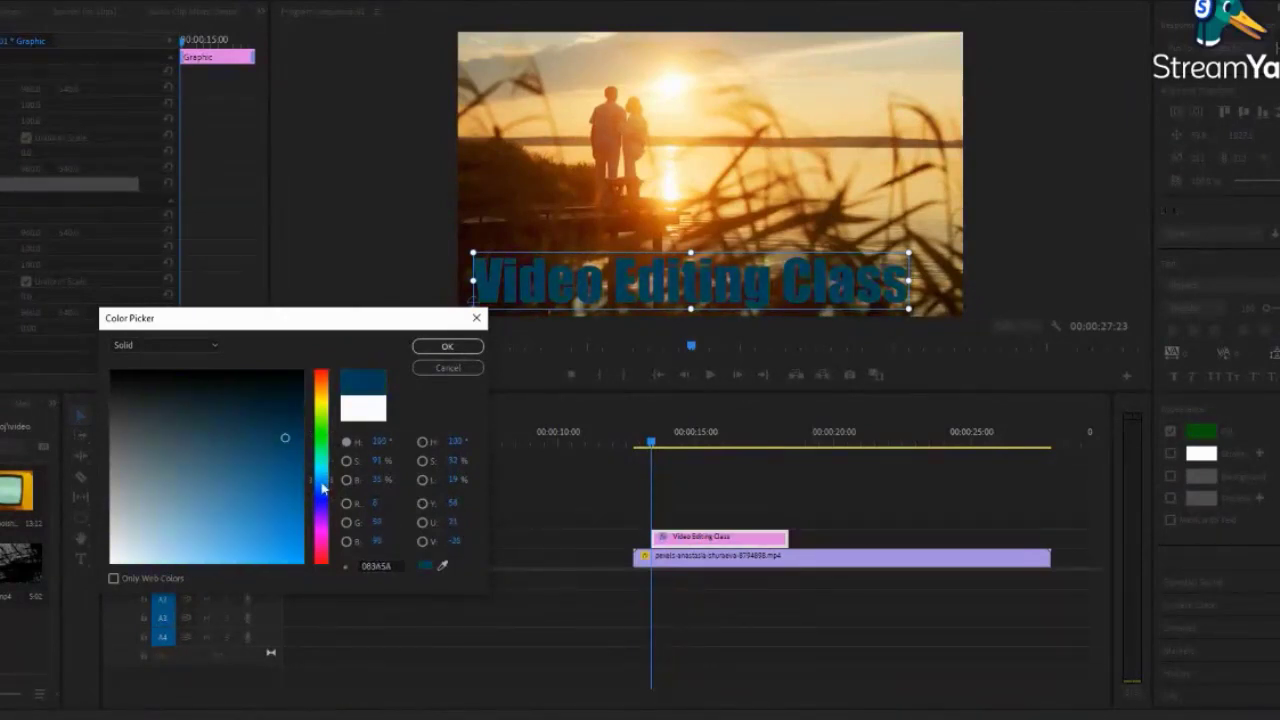
pyautogui.moveTo(322, 487); pyautogui.dragTo(320, 410)
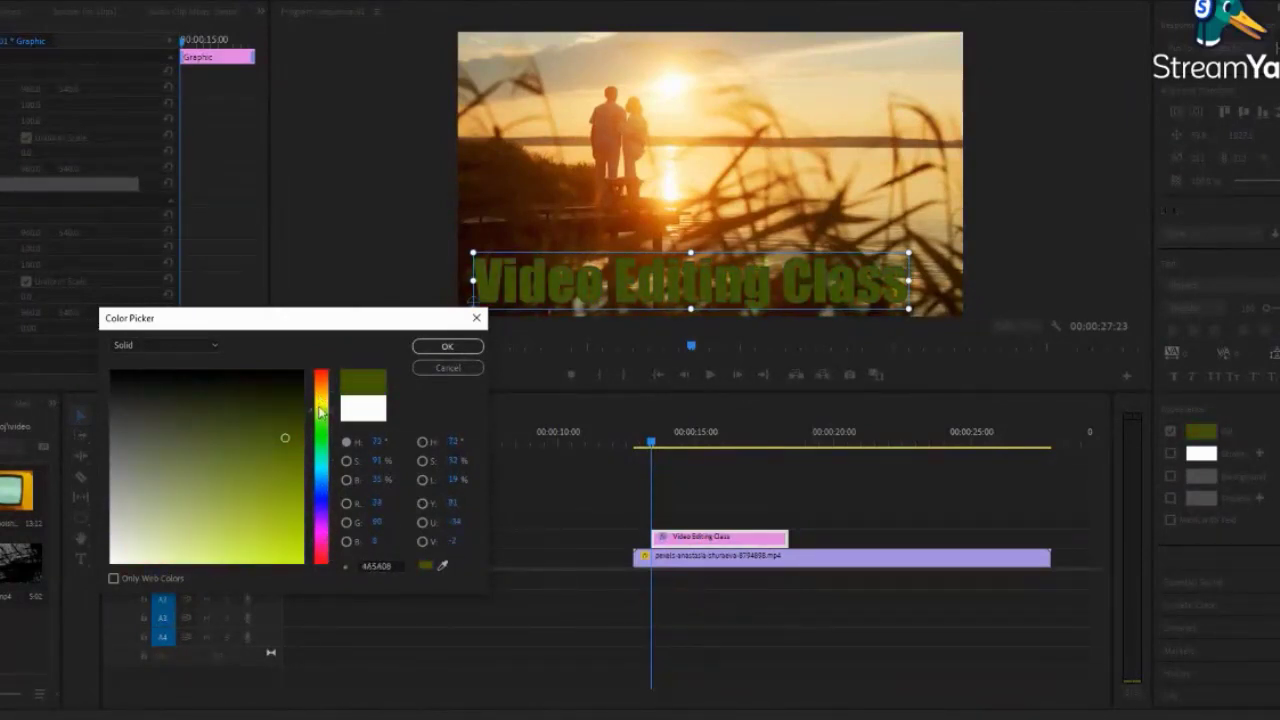
pyautogui.click(362, 408)
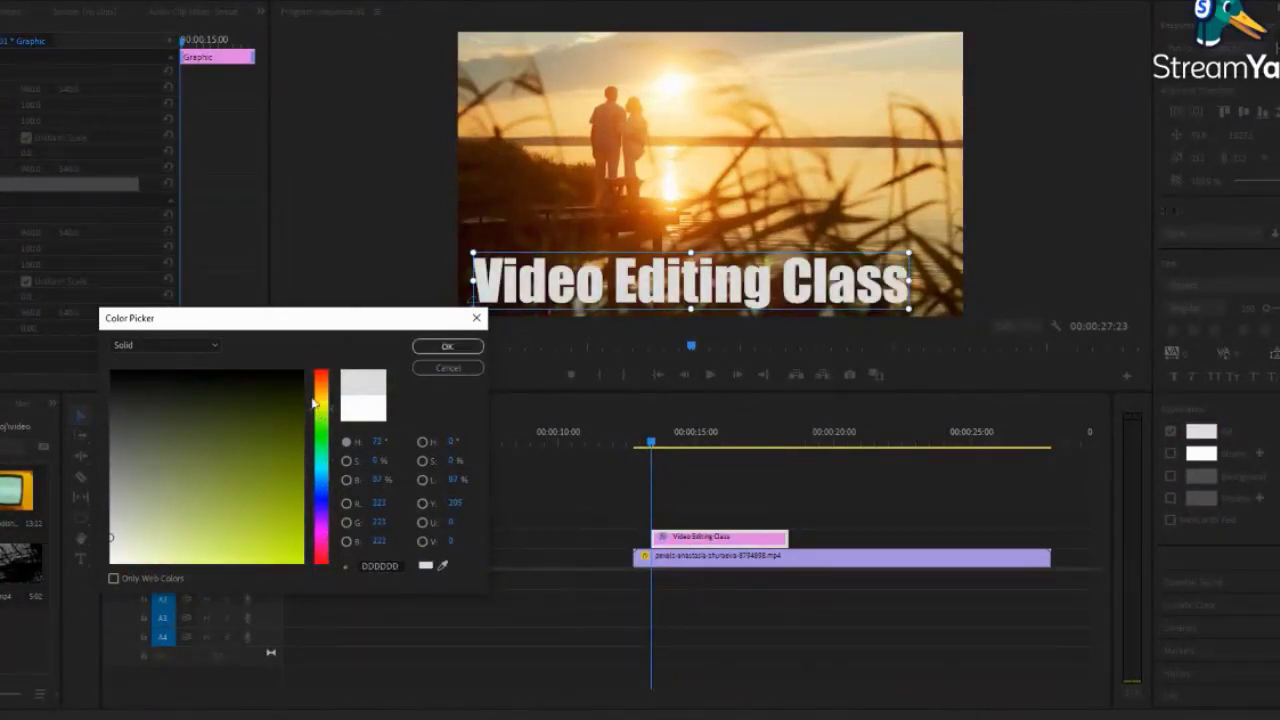
pyautogui.moveTo(313, 403); pyautogui.dragTo(318, 398)
pyautogui.click(289, 417)
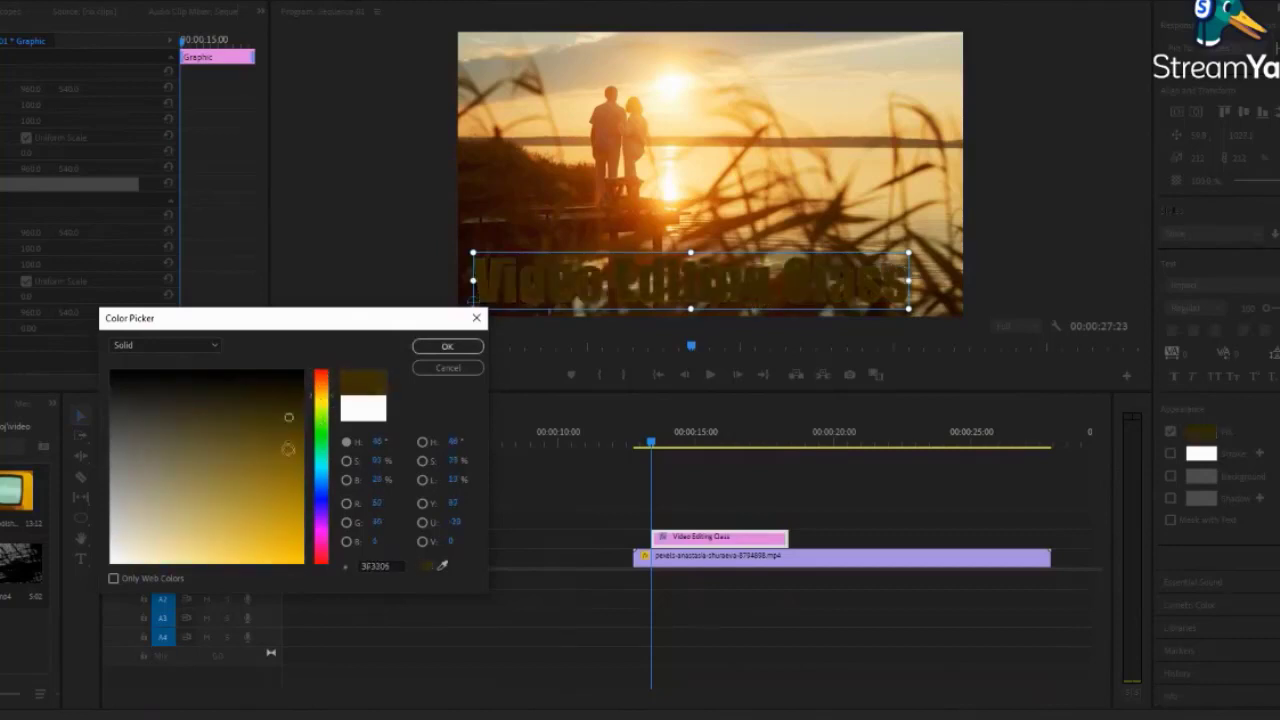
pyautogui.moveTo(288, 449); pyautogui.dragTo(284, 538)
pyautogui.click(446, 346)
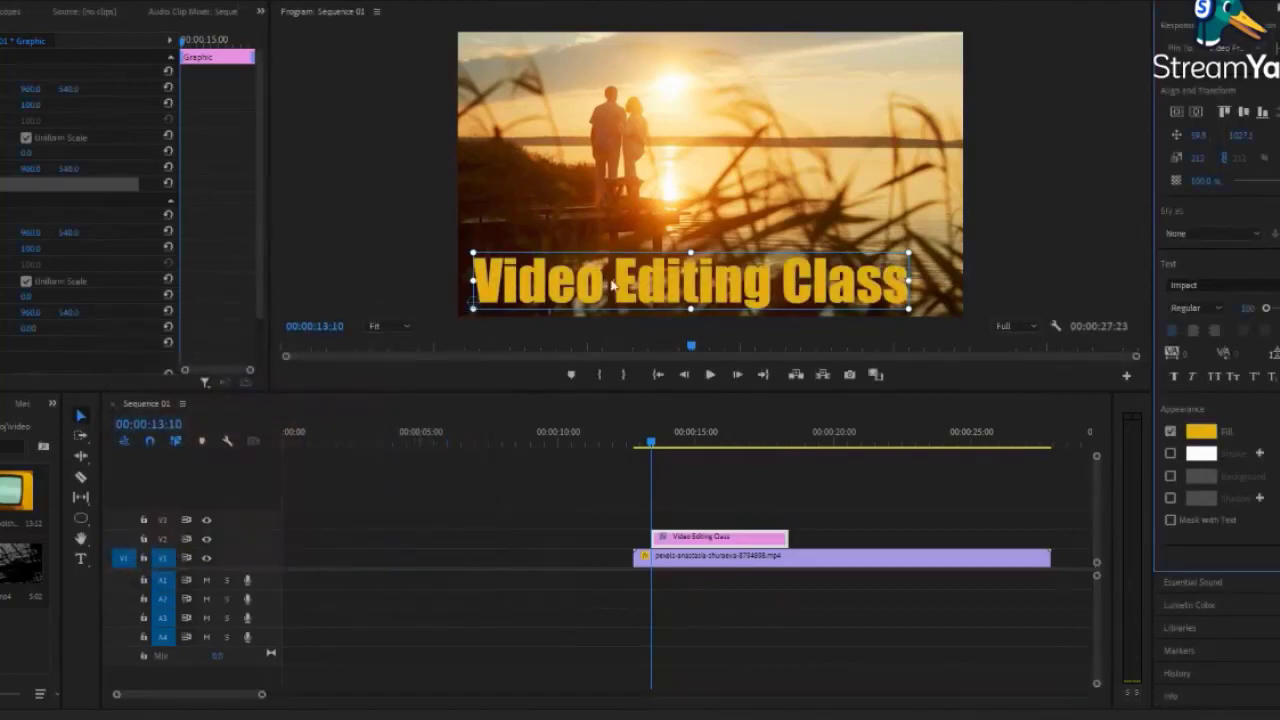
pyautogui.moveTo(613, 286); pyautogui.dragTo(623, 286)
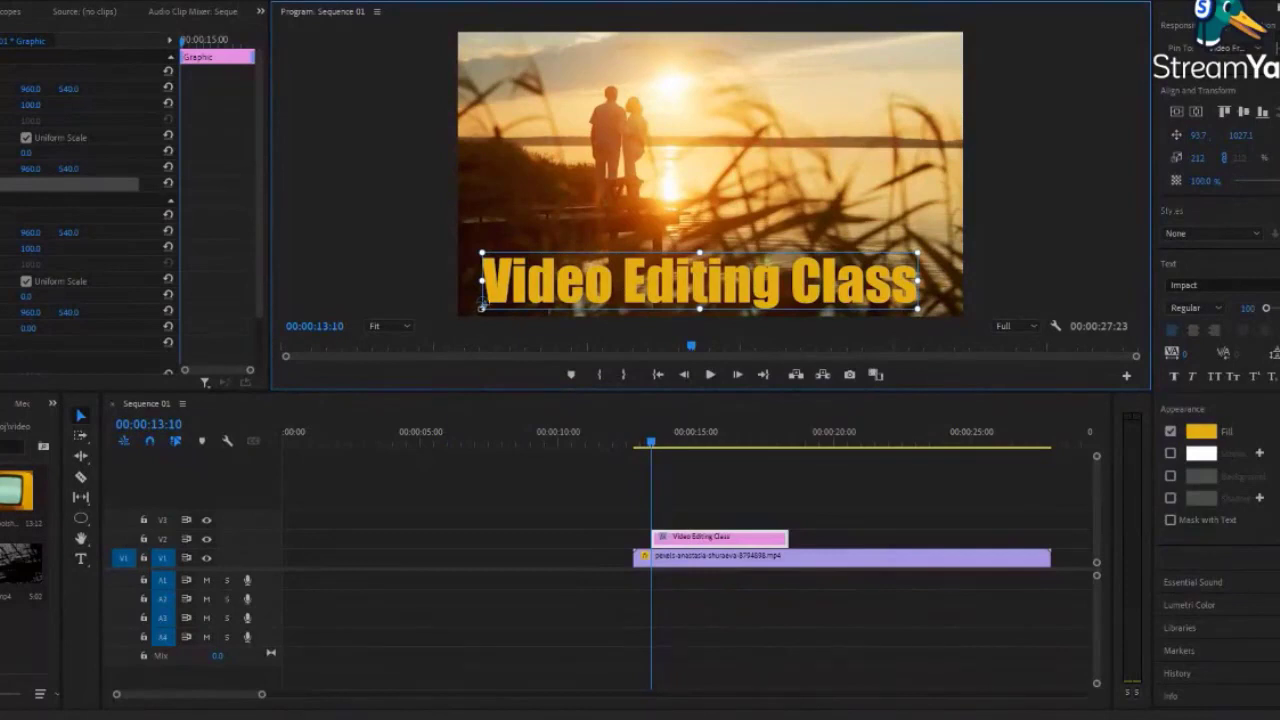
pyautogui.moveTo(699, 300)
pyautogui.mouseDown()
pyautogui.moveTo(590, 308)
pyautogui.moveTo(689, 306)
pyautogui.mouseUp()
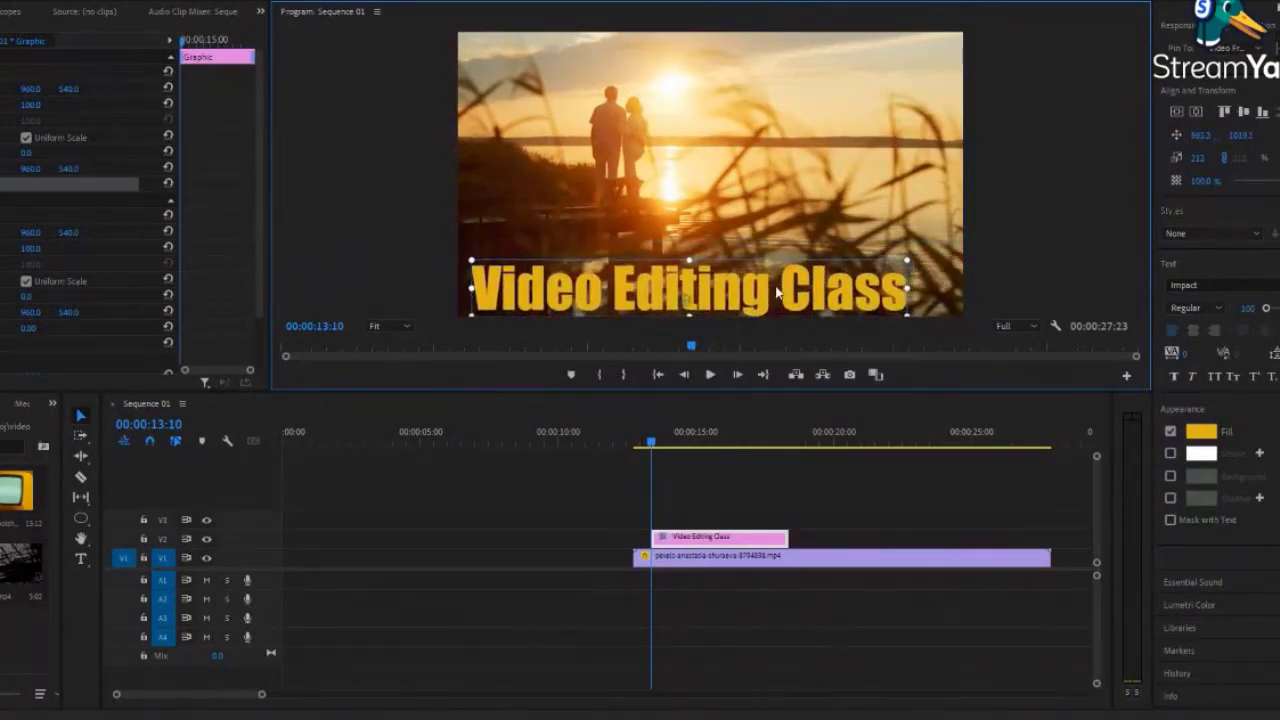
# Add a white stroke outline to the title, adjust its width, and nudge the title right
pyautogui.click(1171, 455)
pyautogui.click(1171, 455)
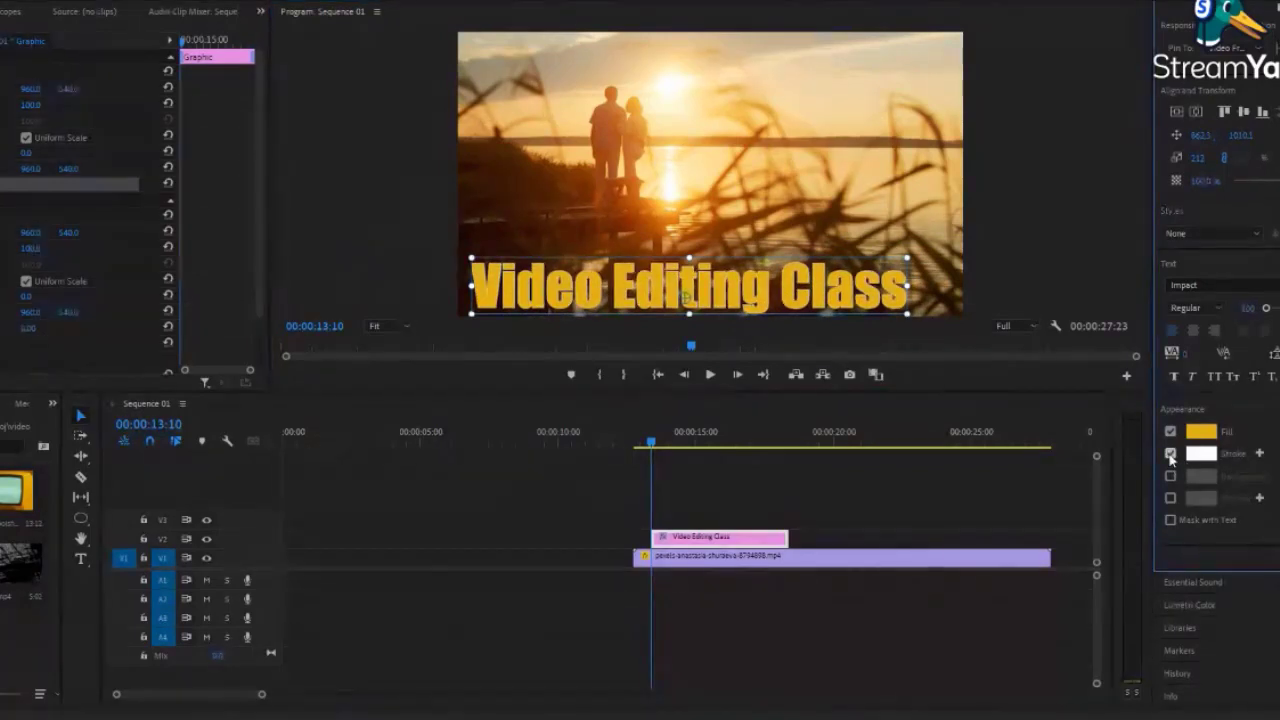
pyautogui.moveTo(843, 294); pyautogui.dragTo(857, 290)
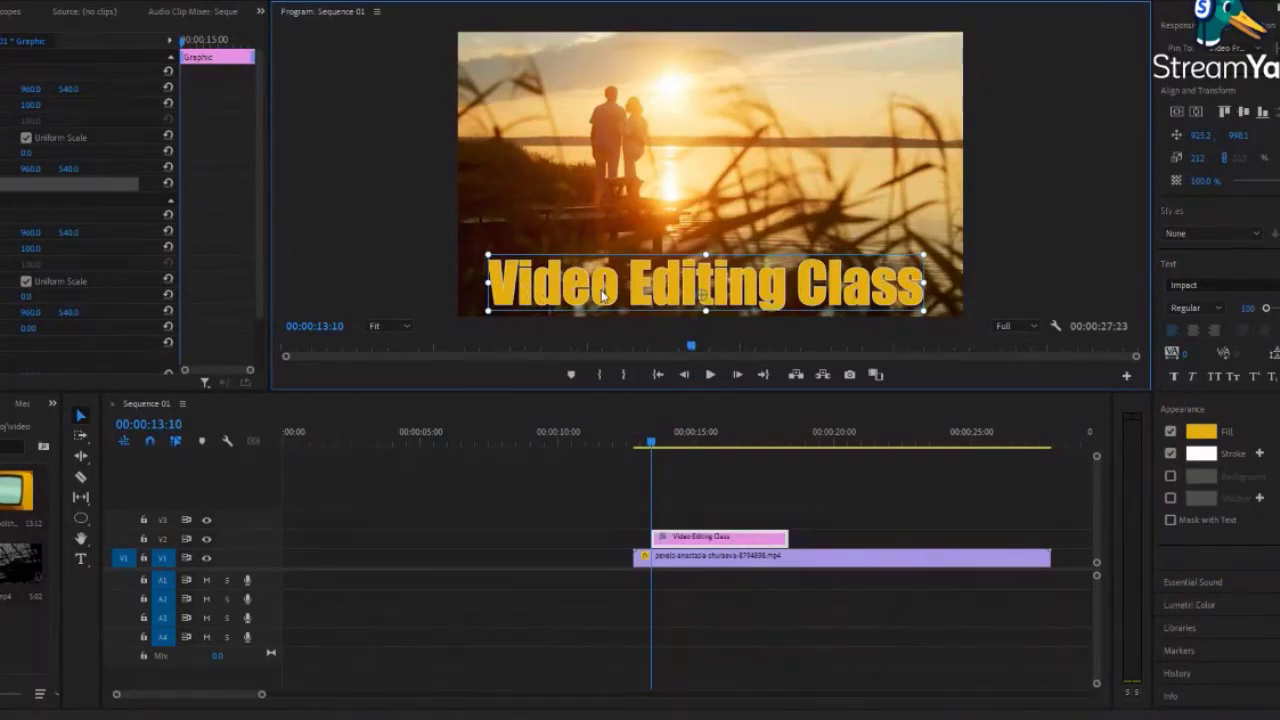
pyautogui.click(1215, 540)
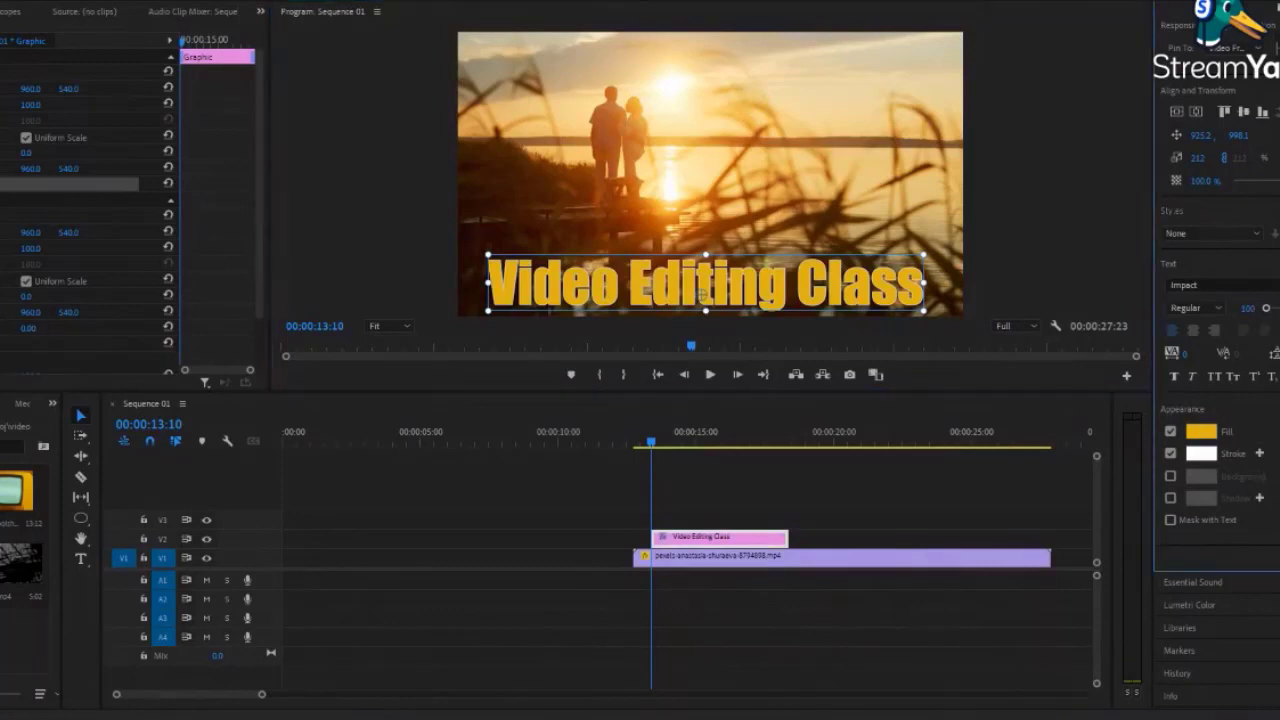
pyautogui.moveTo(1265, 470); pyautogui.dragTo(1220, 467)
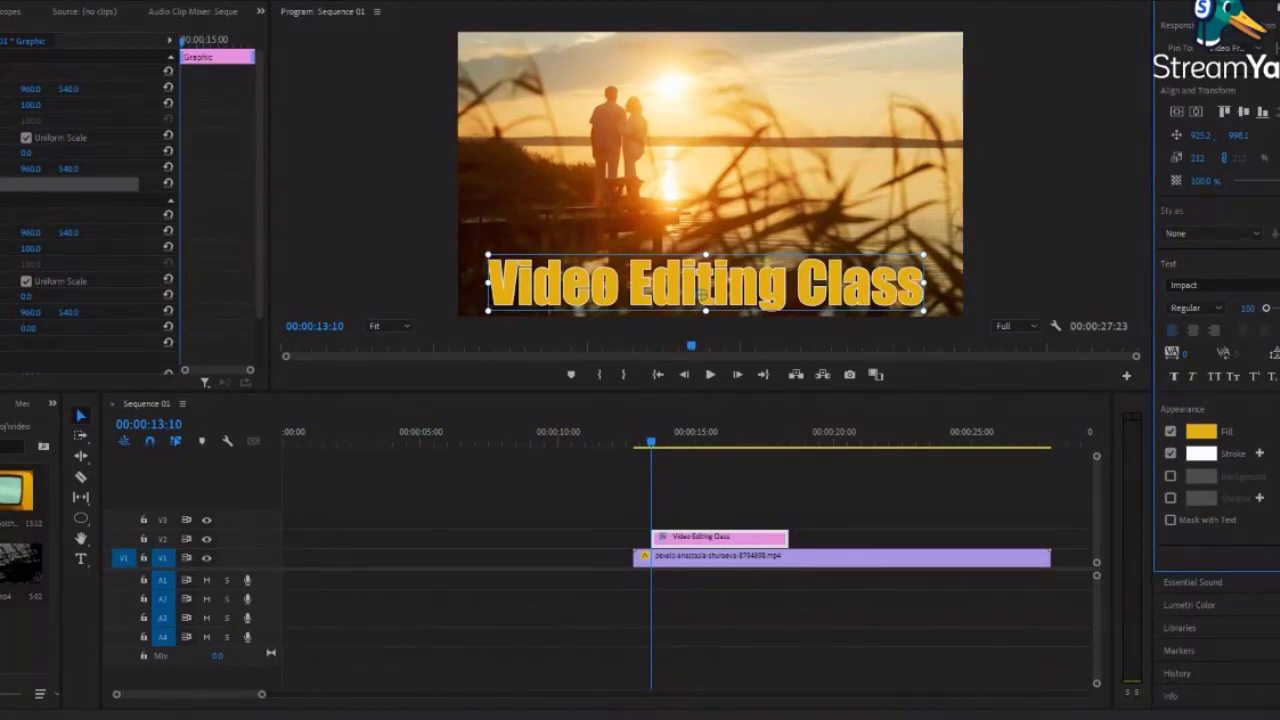
# Try a background box behind the title, enable Shadow, then remove the background
pyautogui.click(1170, 476)
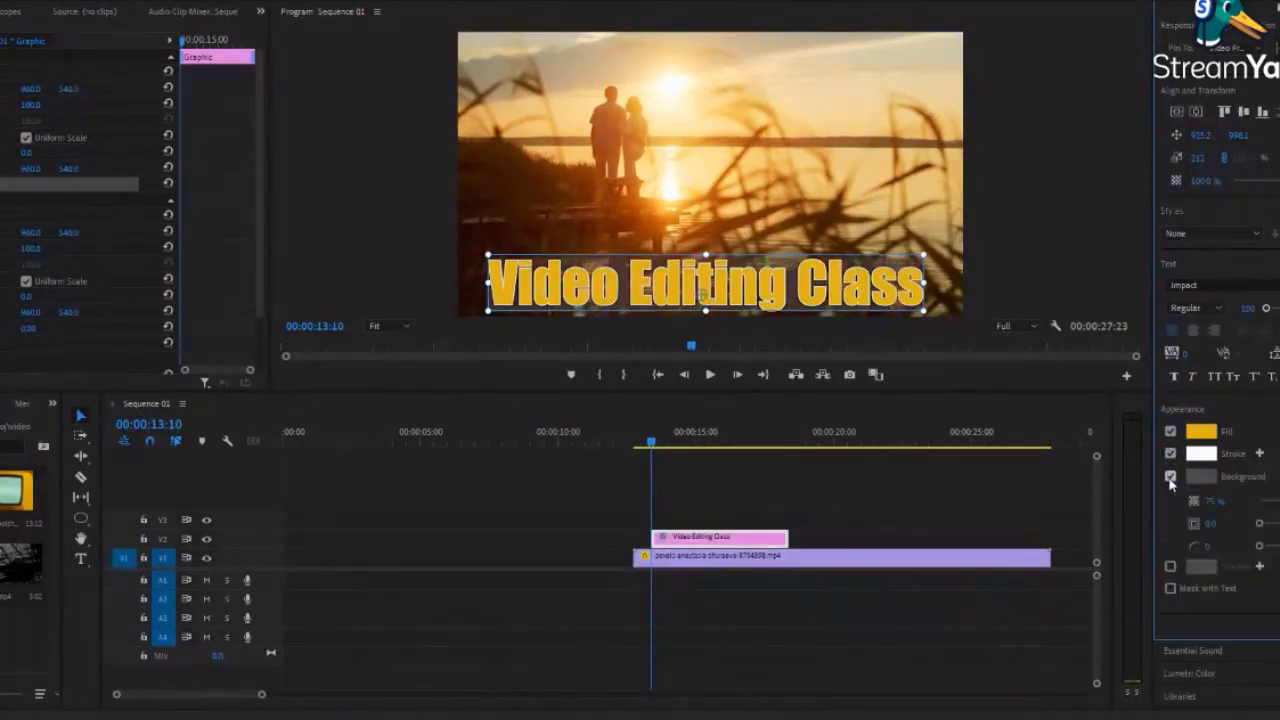
pyautogui.scroll(-2, 1240, 490)
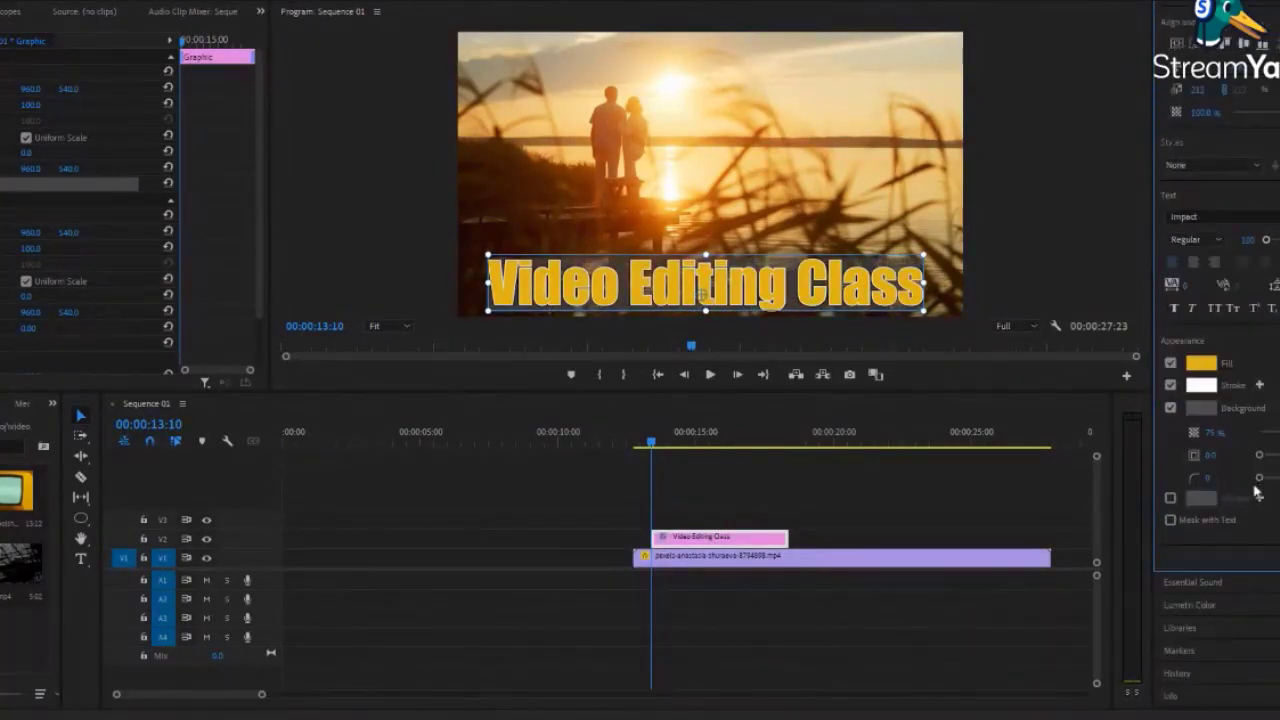
pyautogui.moveTo(1258, 455); pyautogui.dragTo(1278, 432)
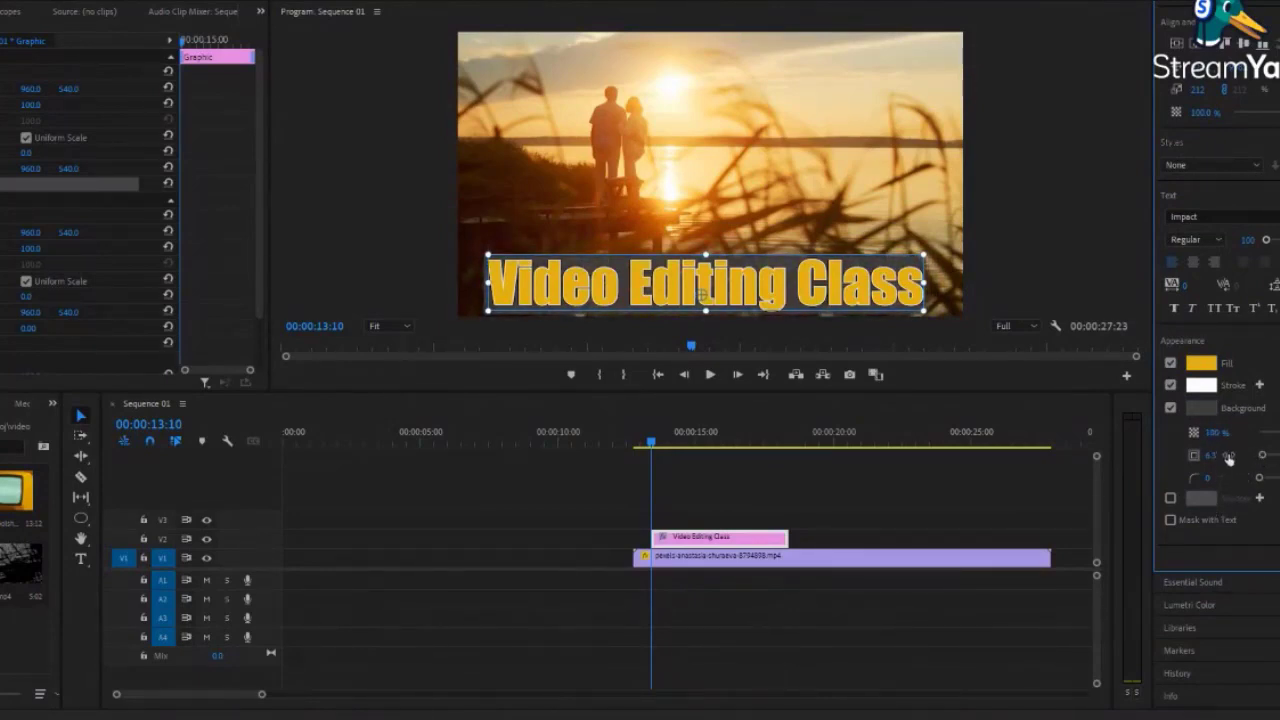
pyautogui.click(1170, 499)
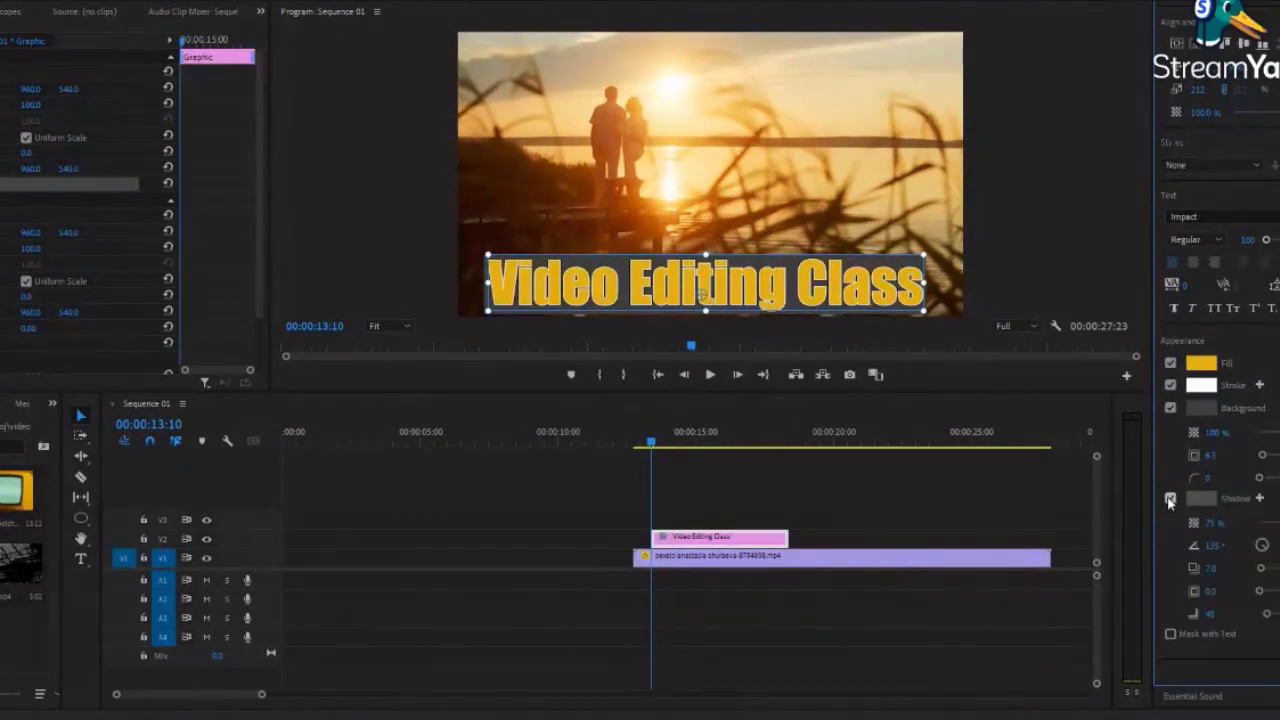
pyautogui.scroll(-2, 1215, 509)
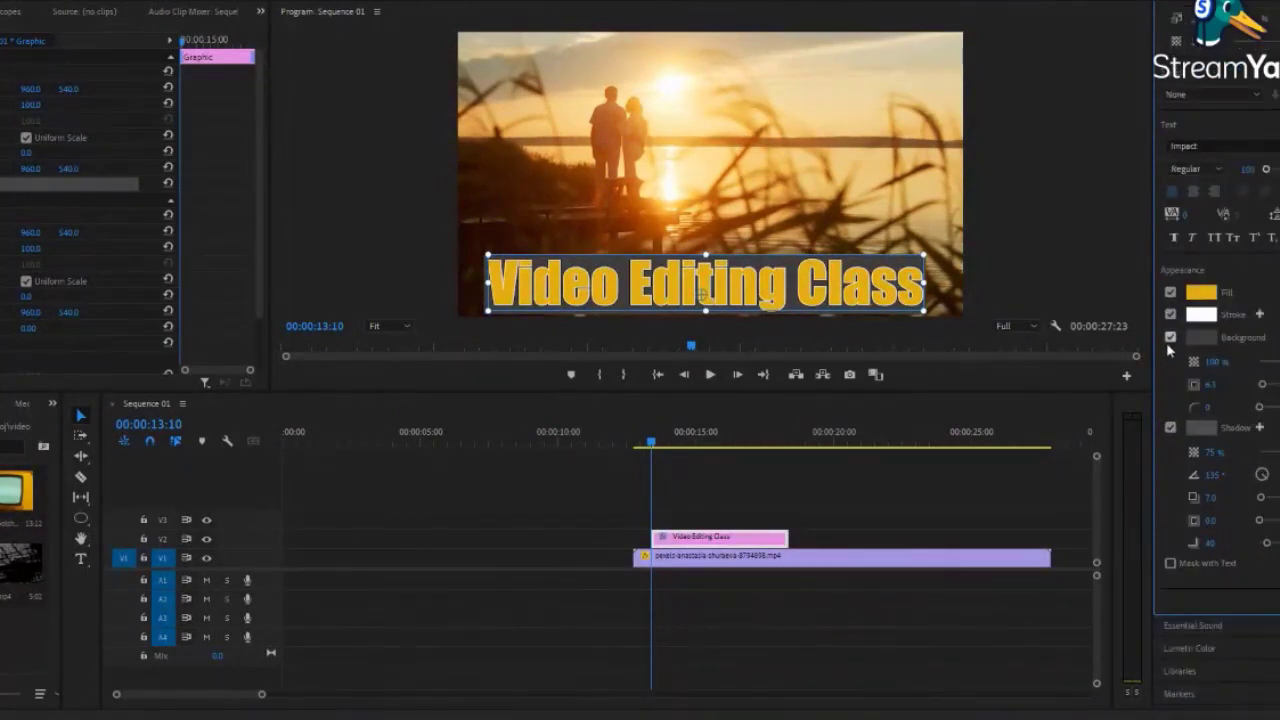
pyautogui.moveTo(1266, 387); pyautogui.dragTo(1240, 387)
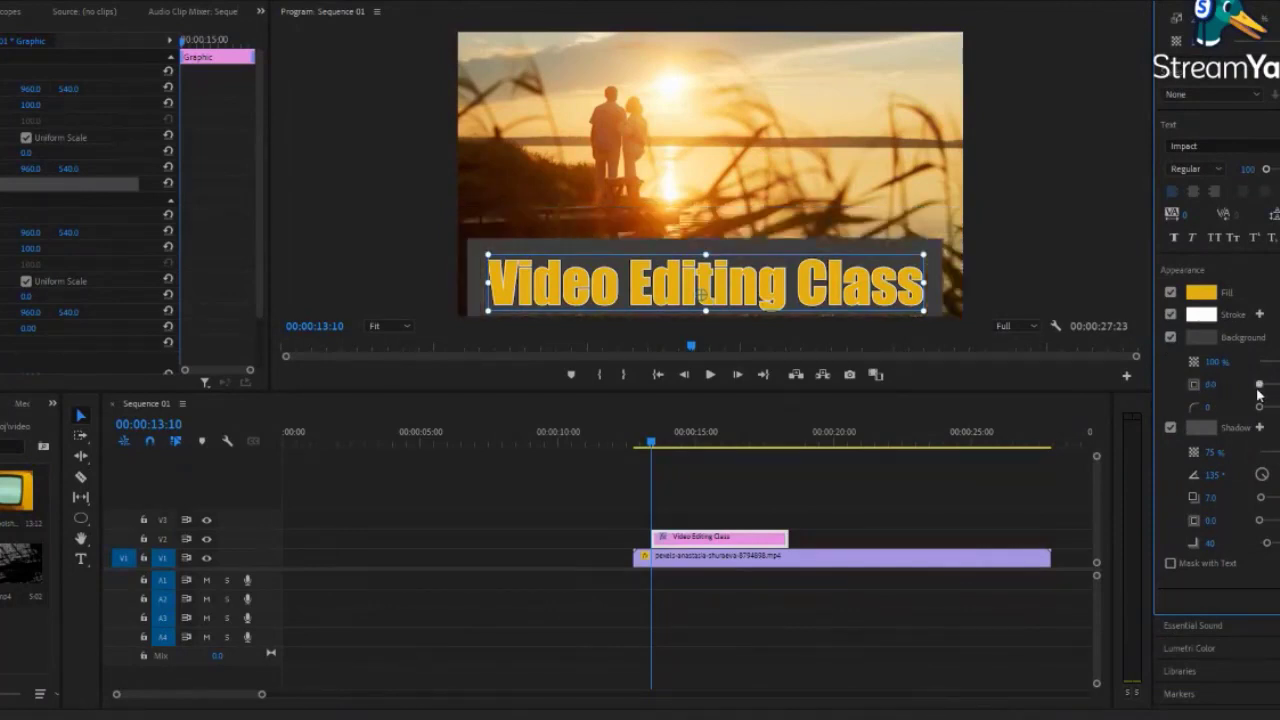
pyautogui.click(1170, 337)
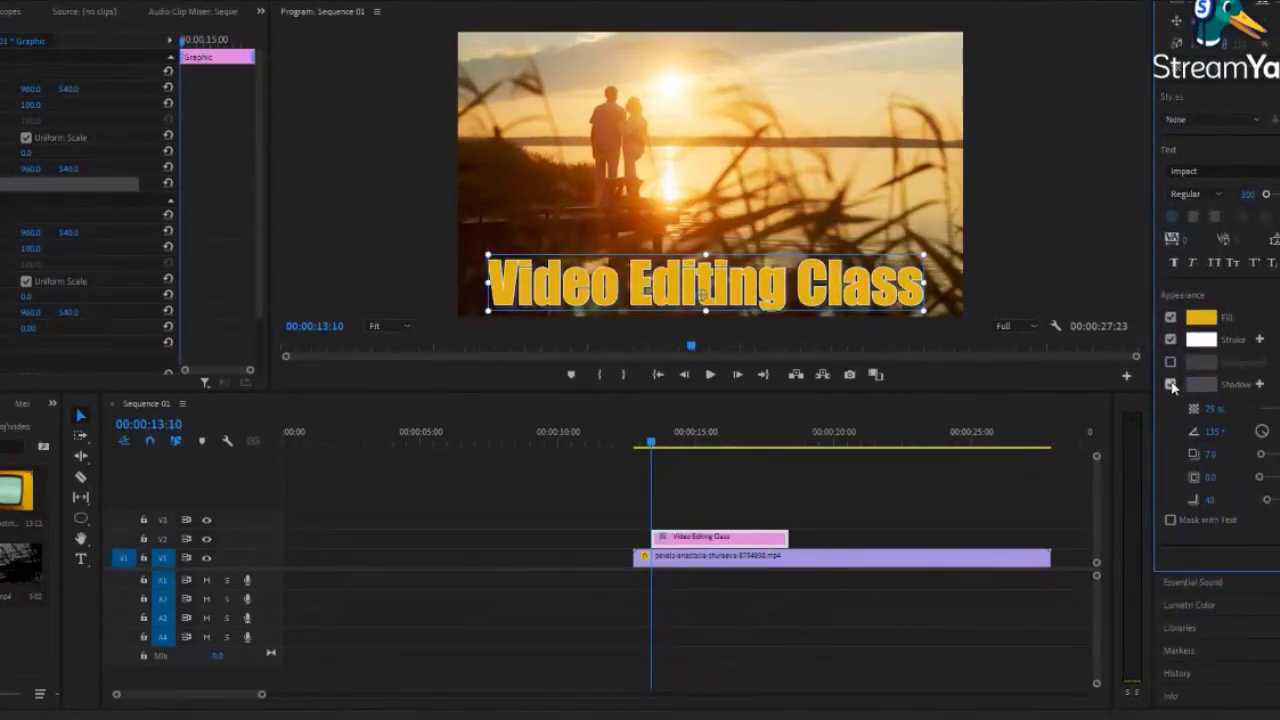
# Make the title's drop shadow bright red and increase its distance to 6.3
pyautogui.click(1201, 384)
pyautogui.click(604, 241)
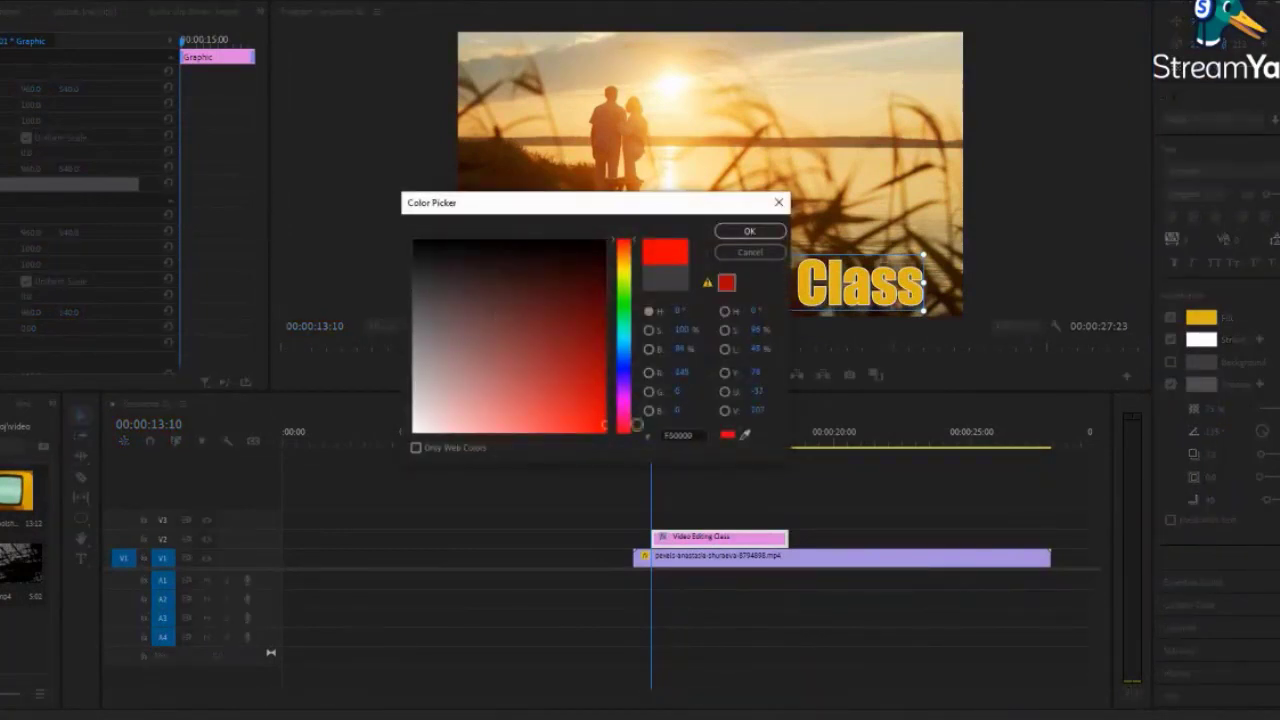
pyautogui.click(749, 231)
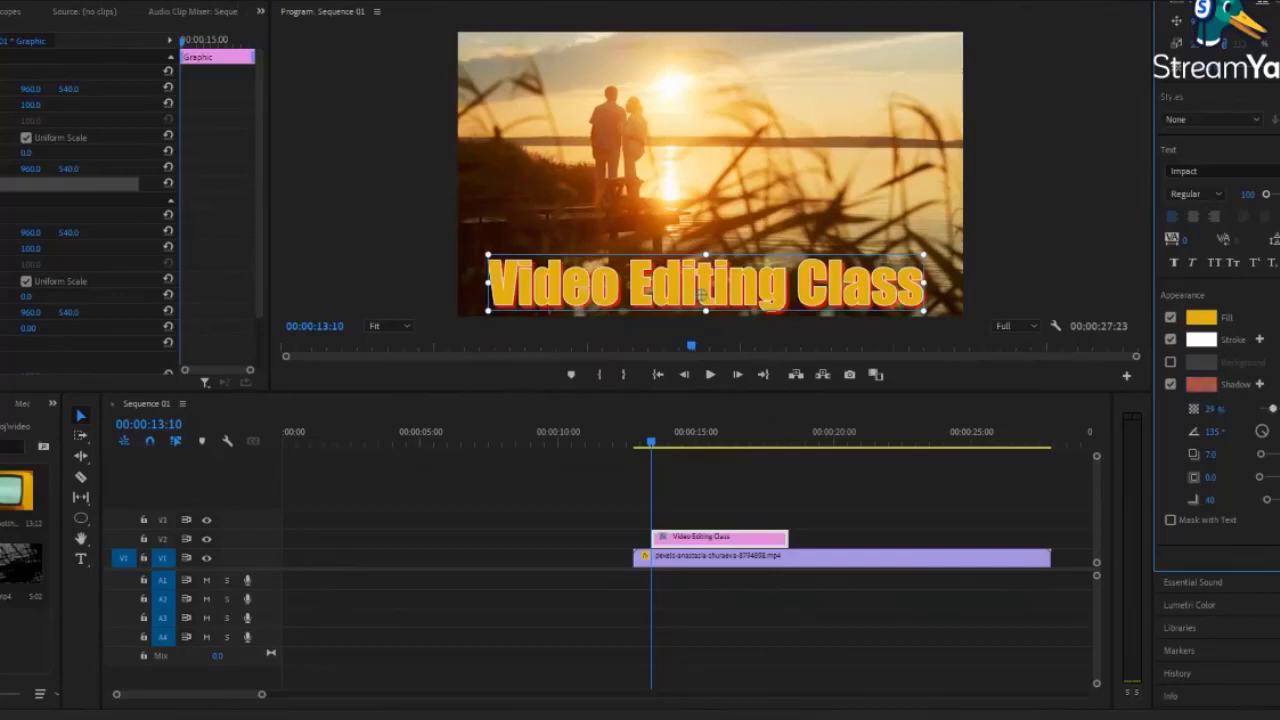
pyautogui.moveTo(1260, 455); pyautogui.dragTo(1261, 454)
pyautogui.moveTo(245, 697)
pyautogui.mouseDown()
pyautogui.moveTo(292, 697)
pyautogui.moveTo(203, 697)
pyautogui.mouseUp()
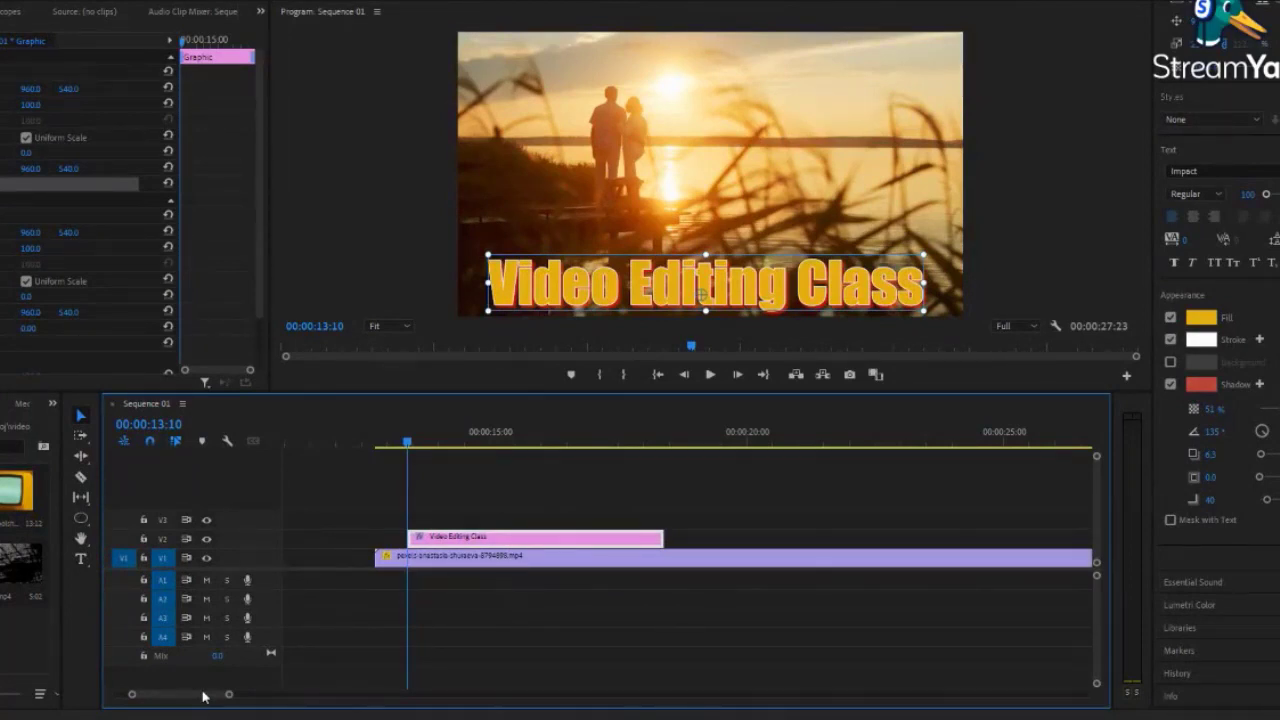
# Drag the title clip on V2 to start near one second, previewing it at 01:13
pyautogui.click(382, 672)
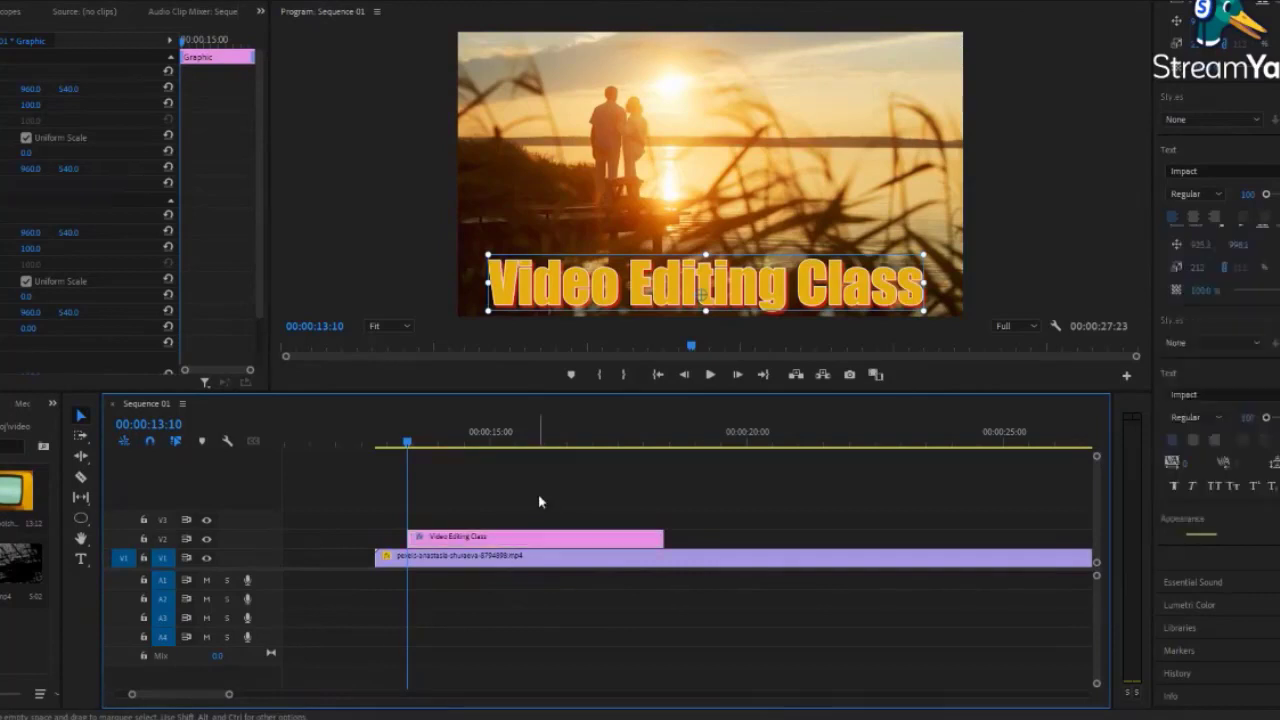
pyautogui.moveTo(228, 697); pyautogui.dragTo(288, 700)
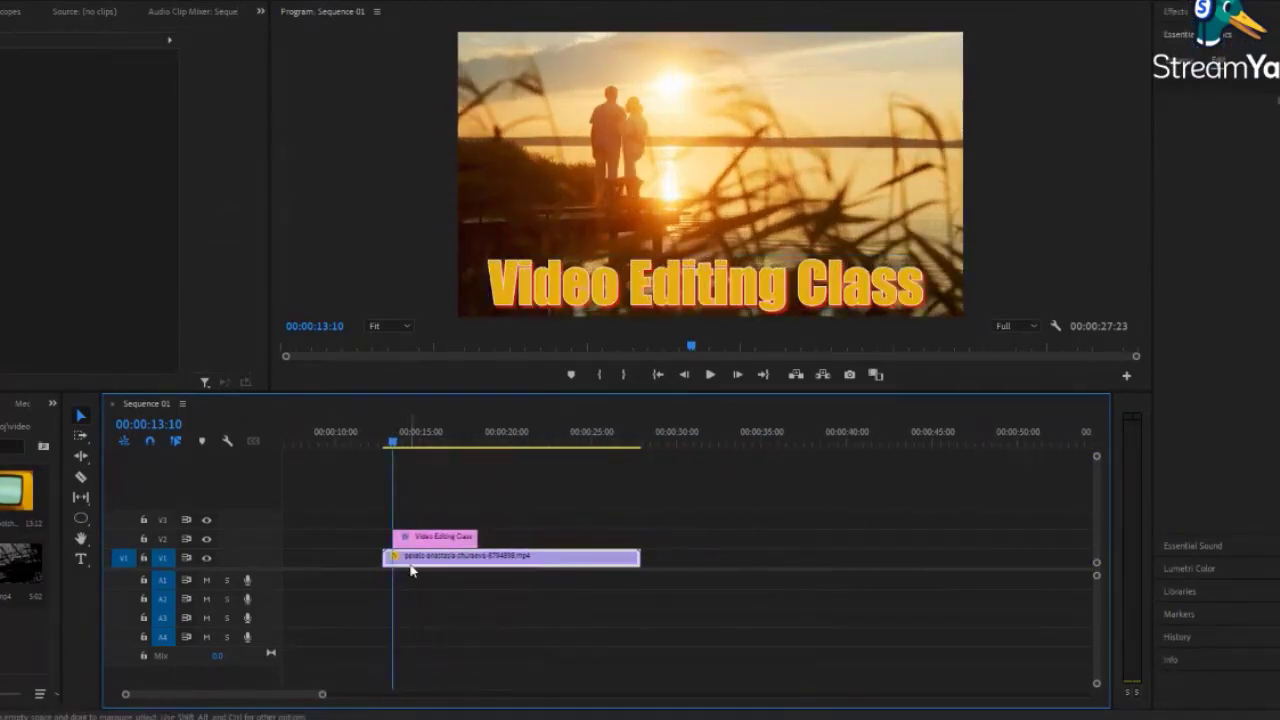
pyautogui.moveTo(395, 557); pyautogui.dragTo(210, 695)
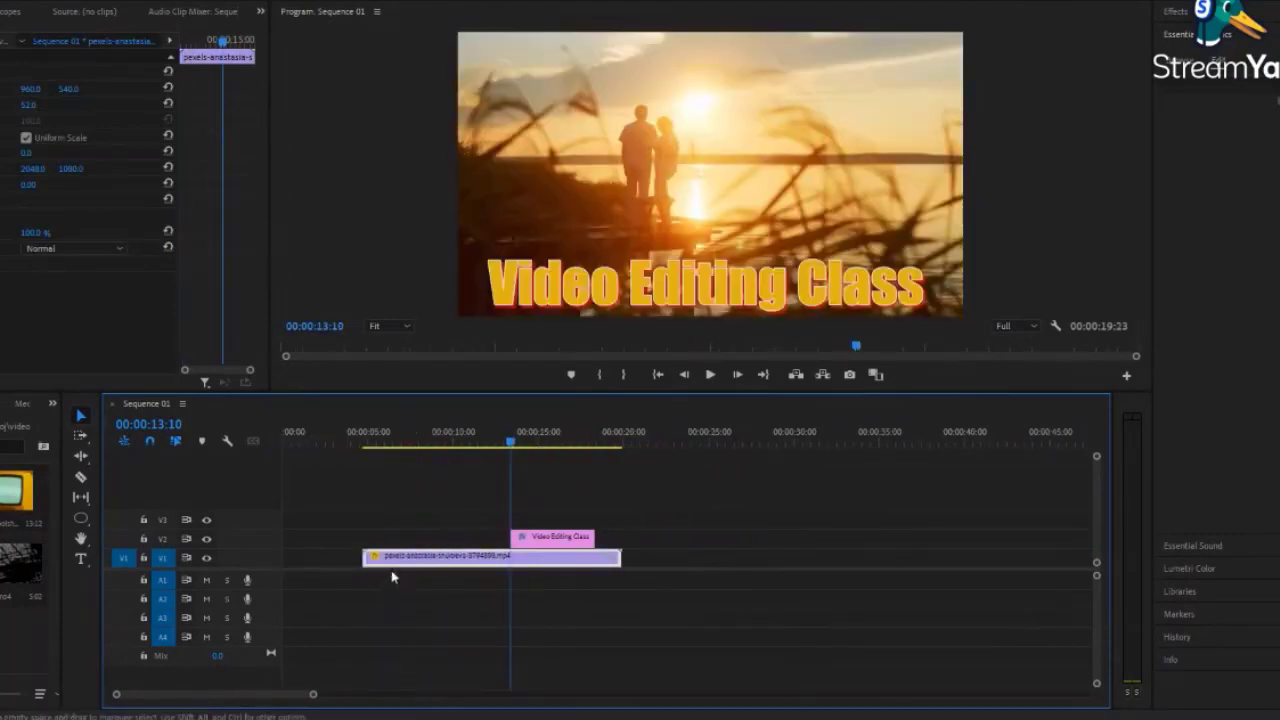
pyautogui.moveTo(397, 557); pyautogui.dragTo(317, 557)
pyautogui.moveTo(582, 547); pyautogui.dragTo(367, 547)
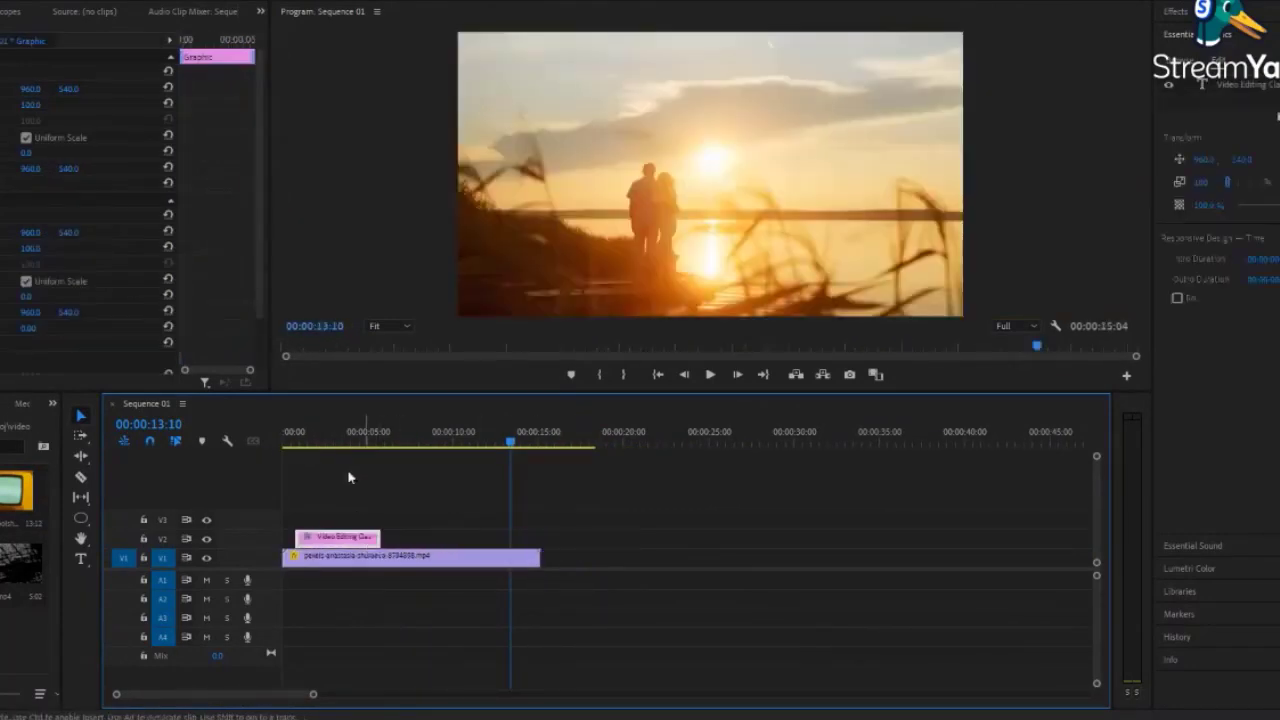
pyautogui.moveTo(309, 438)
pyautogui.mouseDown()
pyautogui.moveTo(268, 446)
pyautogui.moveTo(308, 446)
pyautogui.mouseUp()
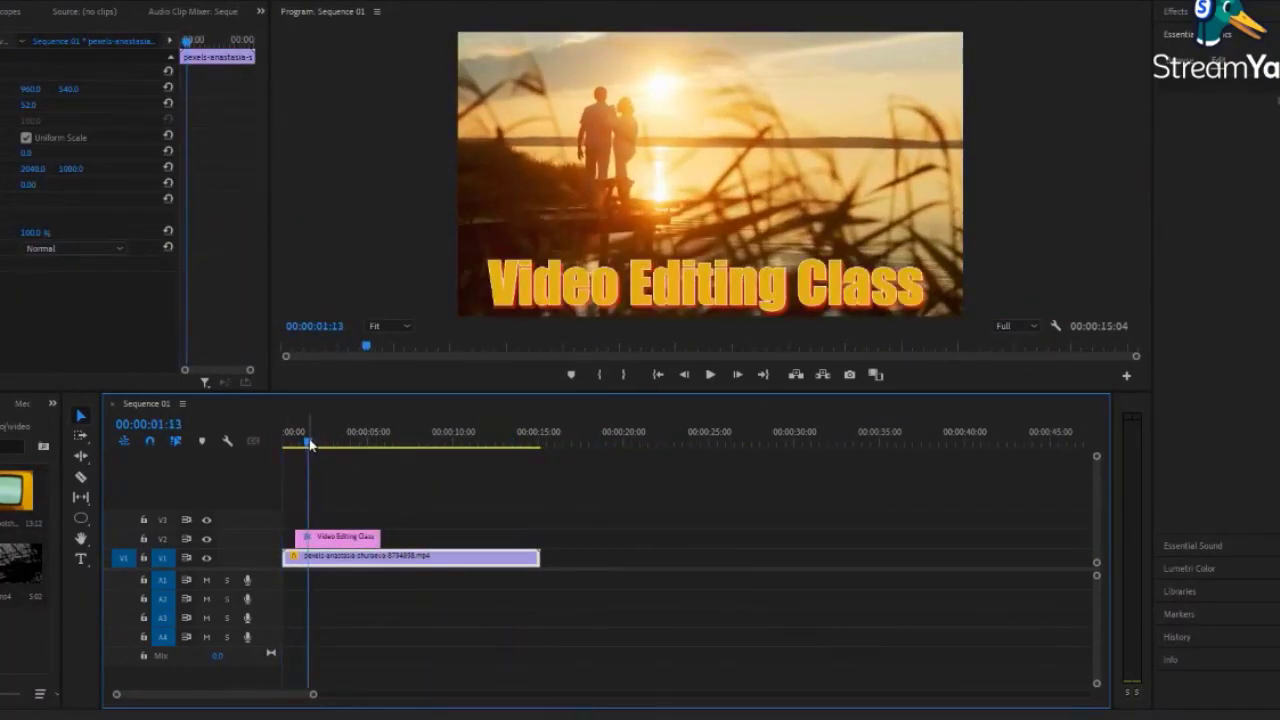
pyautogui.click(333, 541)
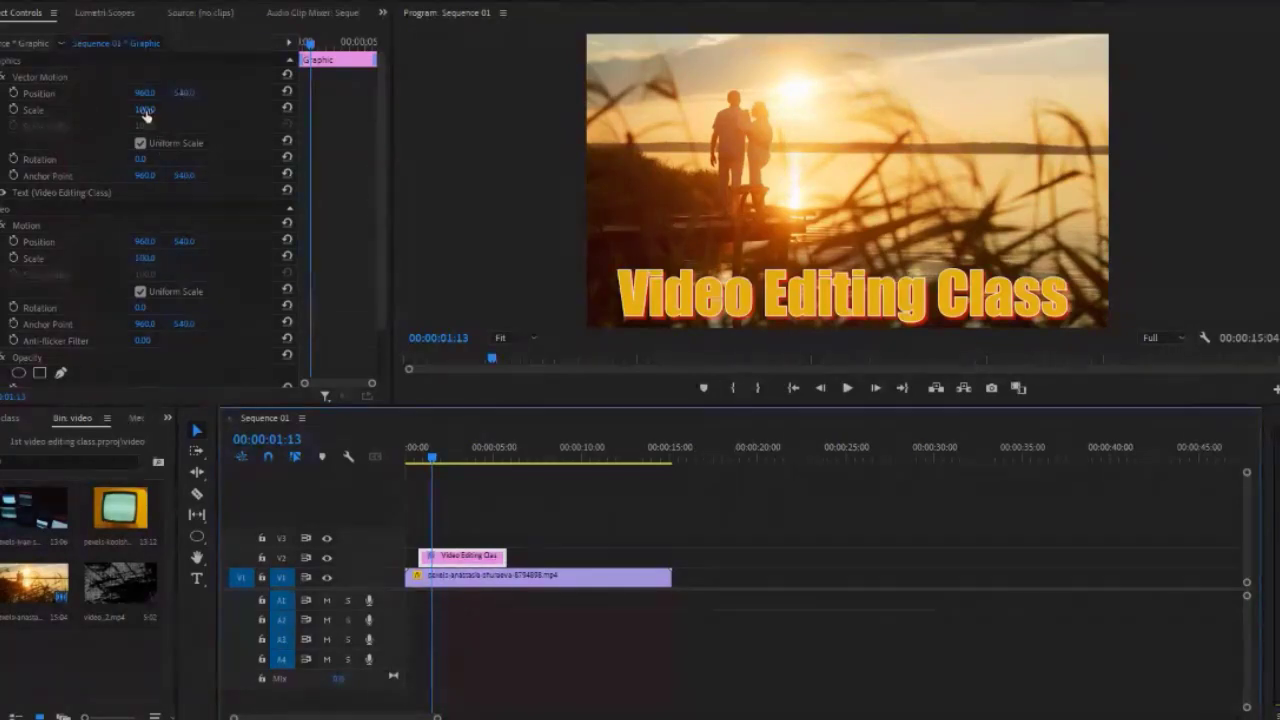
# Shrink the title by dragging its scale value and nudge it slightly upward
pyautogui.moveTo(145, 117)
pyautogui.mouseDown()
pyautogui.moveTo(69, 148)
pyautogui.moveTo(123, 137)
pyautogui.mouseUp()
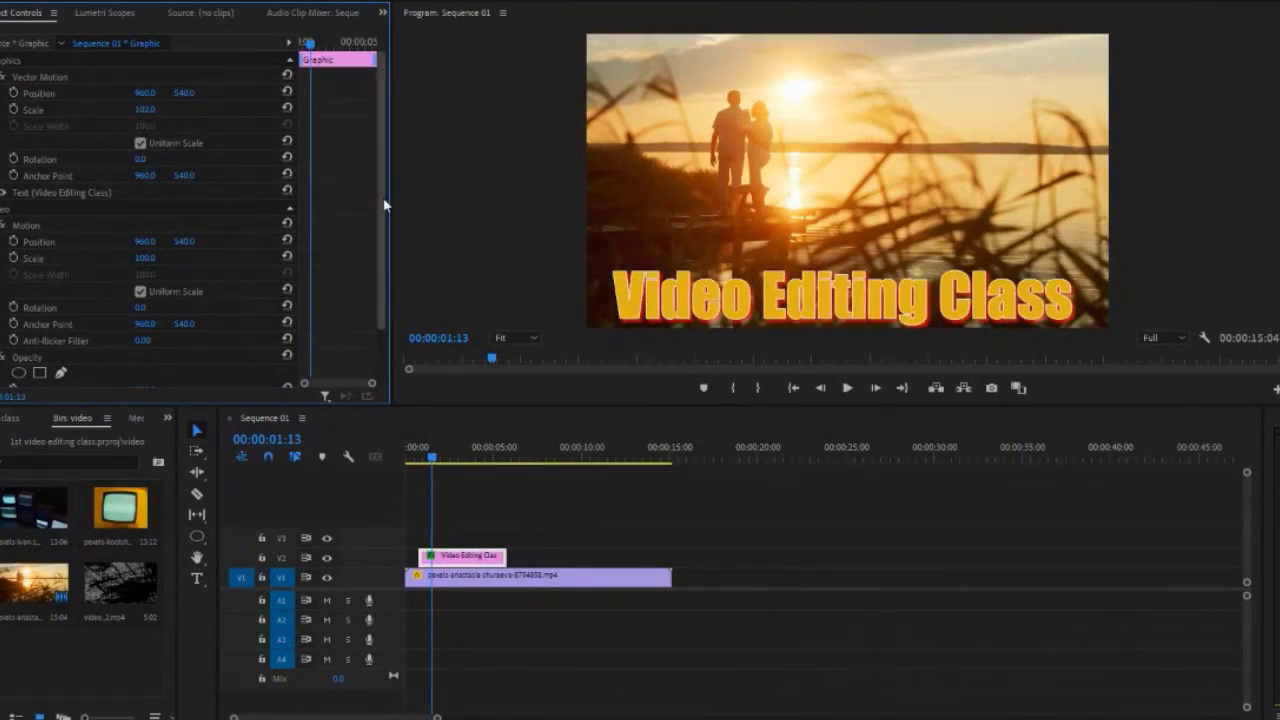
pyautogui.click(730, 292)
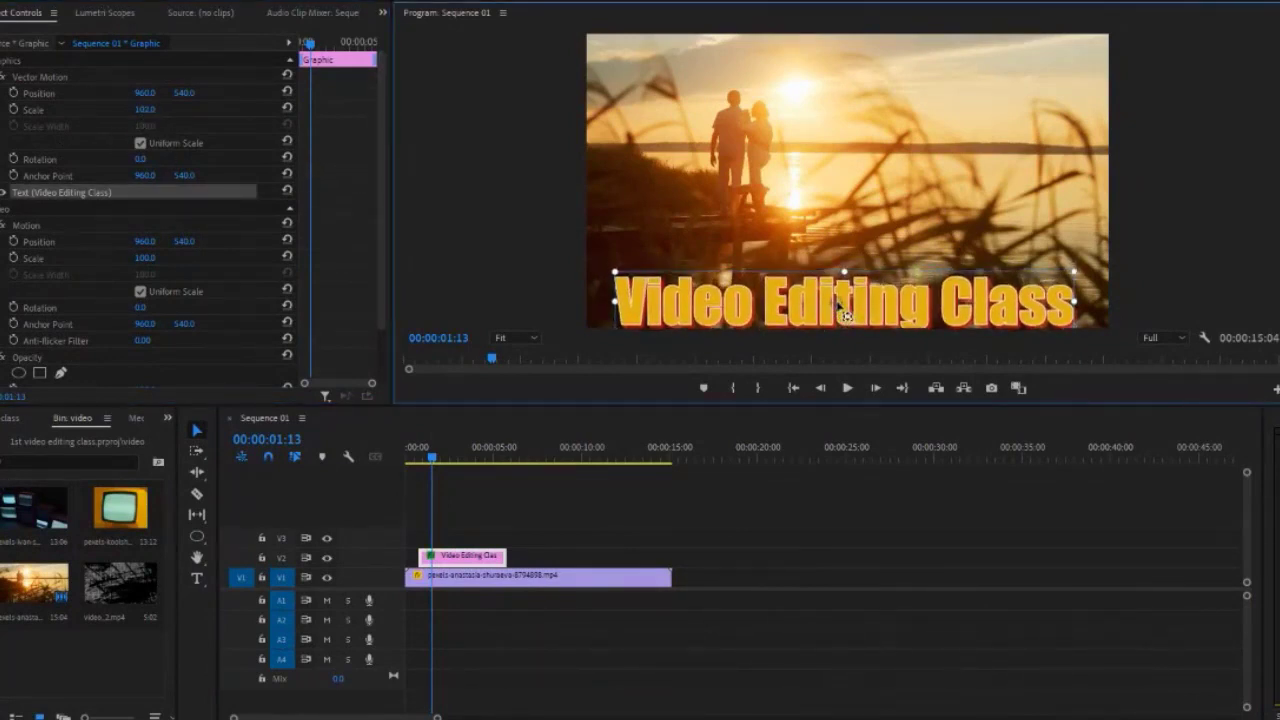
pyautogui.moveTo(840, 306); pyautogui.dragTo(838, 292)
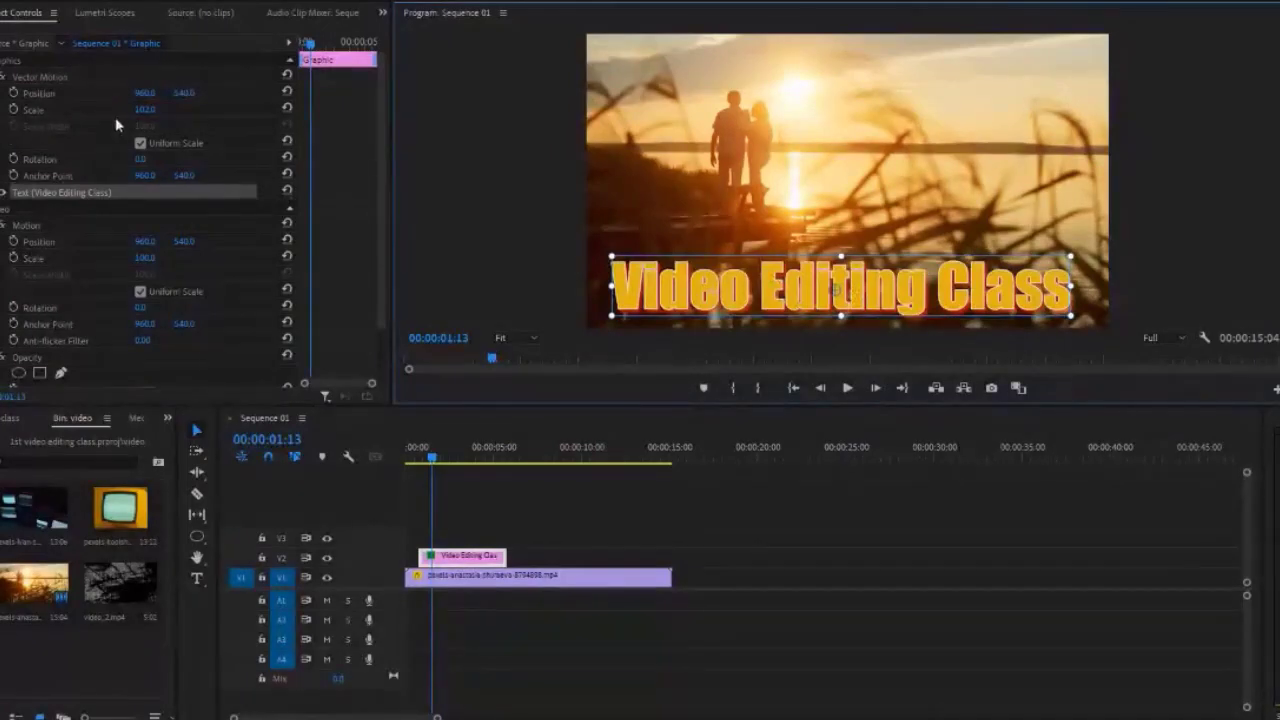
pyautogui.moveTo(160, 116); pyautogui.dragTo(155, 112)
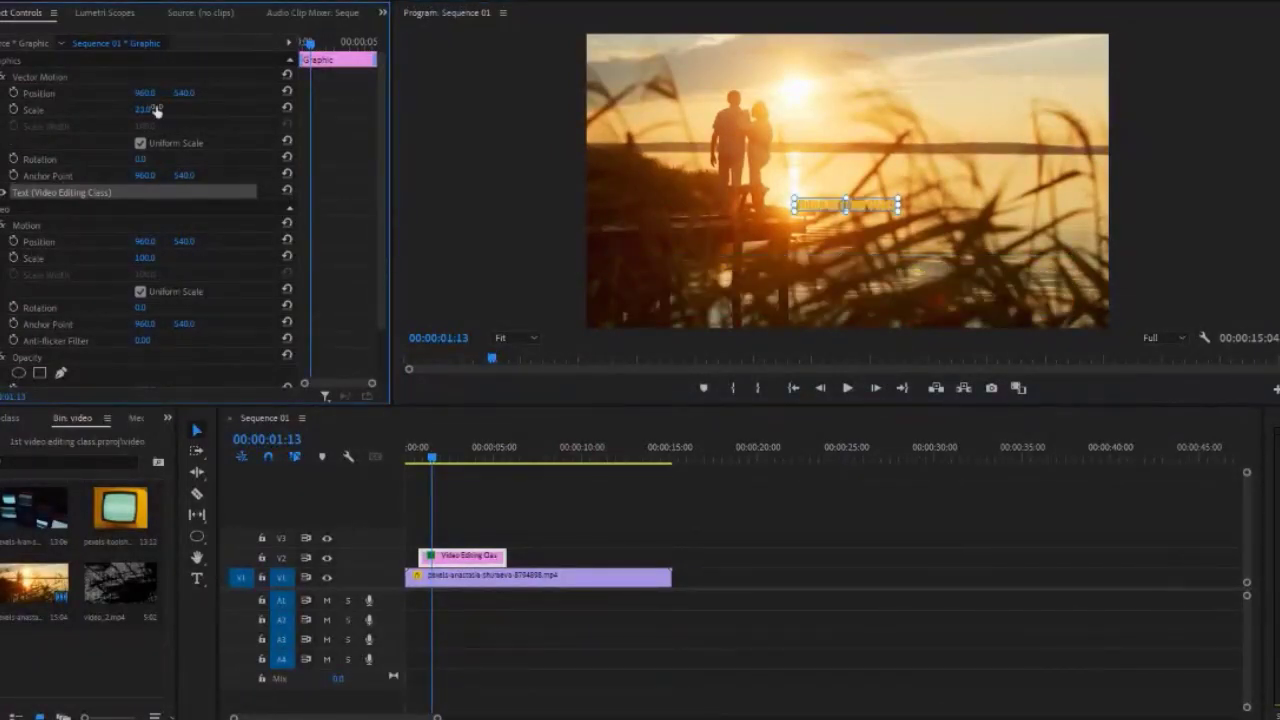
# At 00:00:02:00, set the title's Vector Motion scale to 10
pyautogui.moveTo(432, 460); pyautogui.dragTo(440, 466)
pyautogui.click(466, 557)
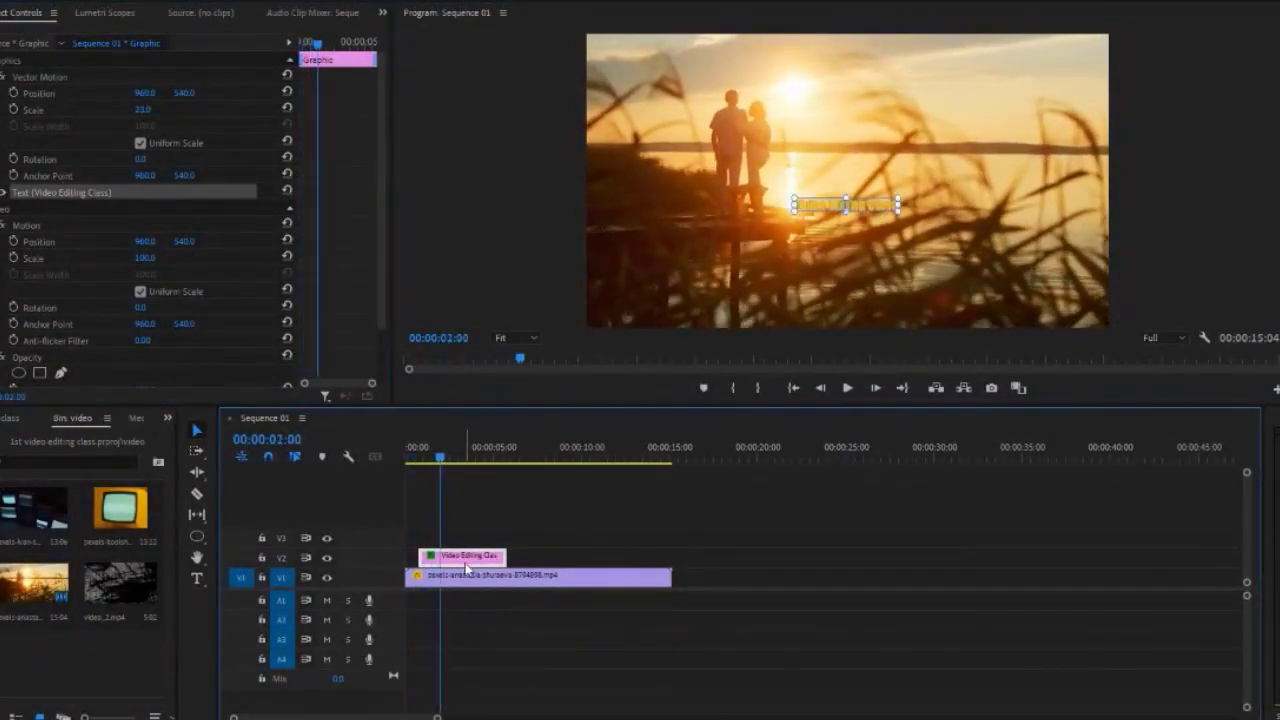
pyautogui.click(148, 110)
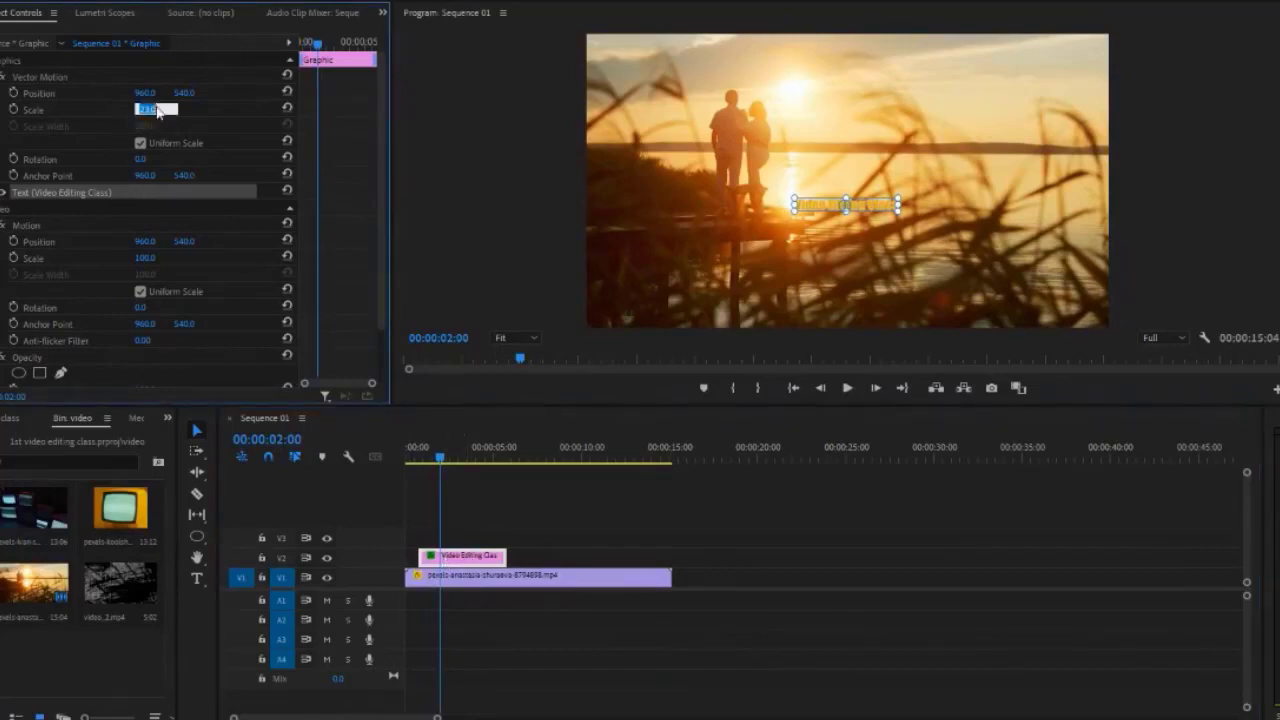
pyautogui.write('10')
pyautogui.press('Return')
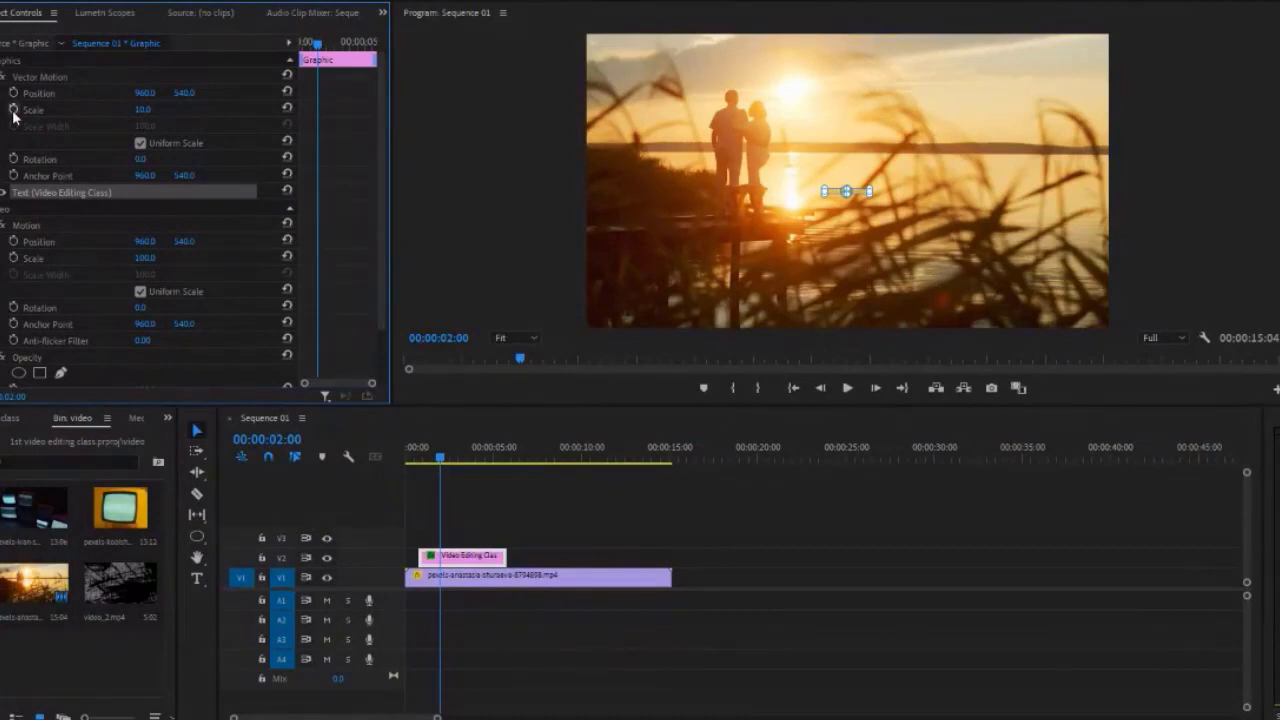
# Enable Scale keyframing on the title and add a second Scale keyframe just after one second
pyautogui.click(13, 110)
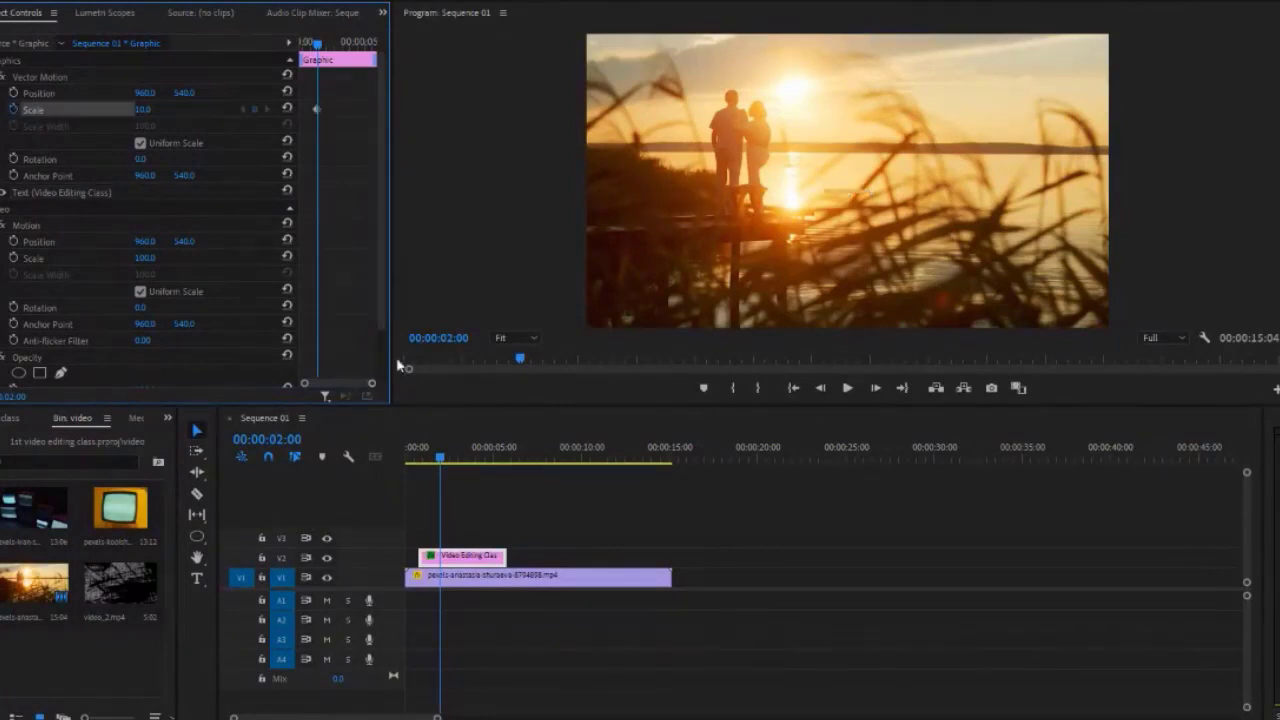
pyautogui.moveTo(393, 342); pyautogui.dragTo(513, 341)
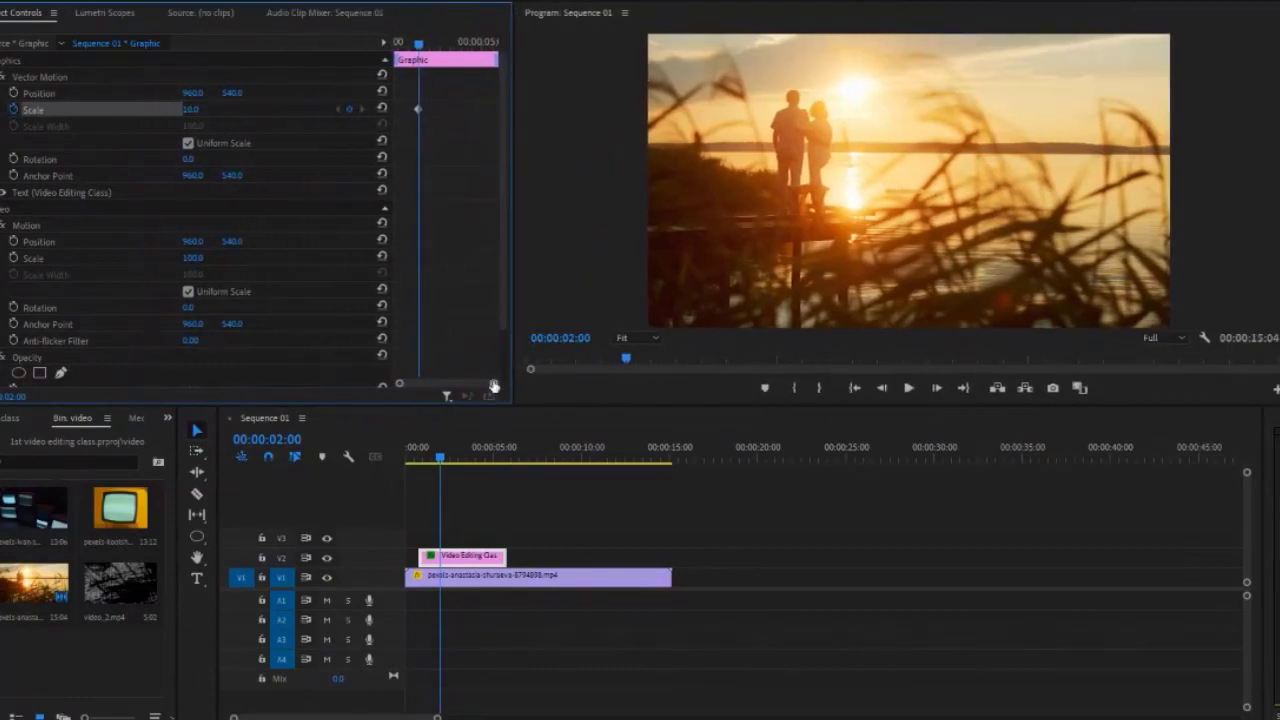
pyautogui.moveTo(493, 386); pyautogui.dragTo(465, 384)
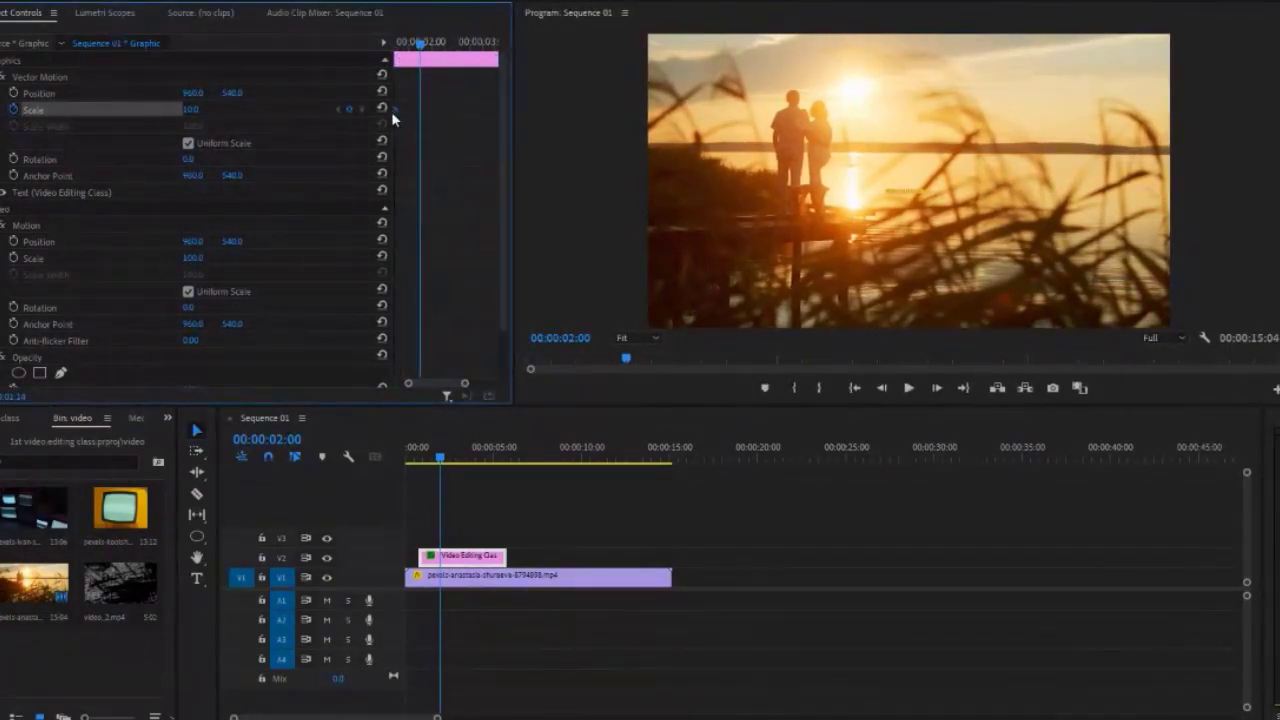
pyautogui.moveTo(424, 391); pyautogui.dragTo(415, 391)
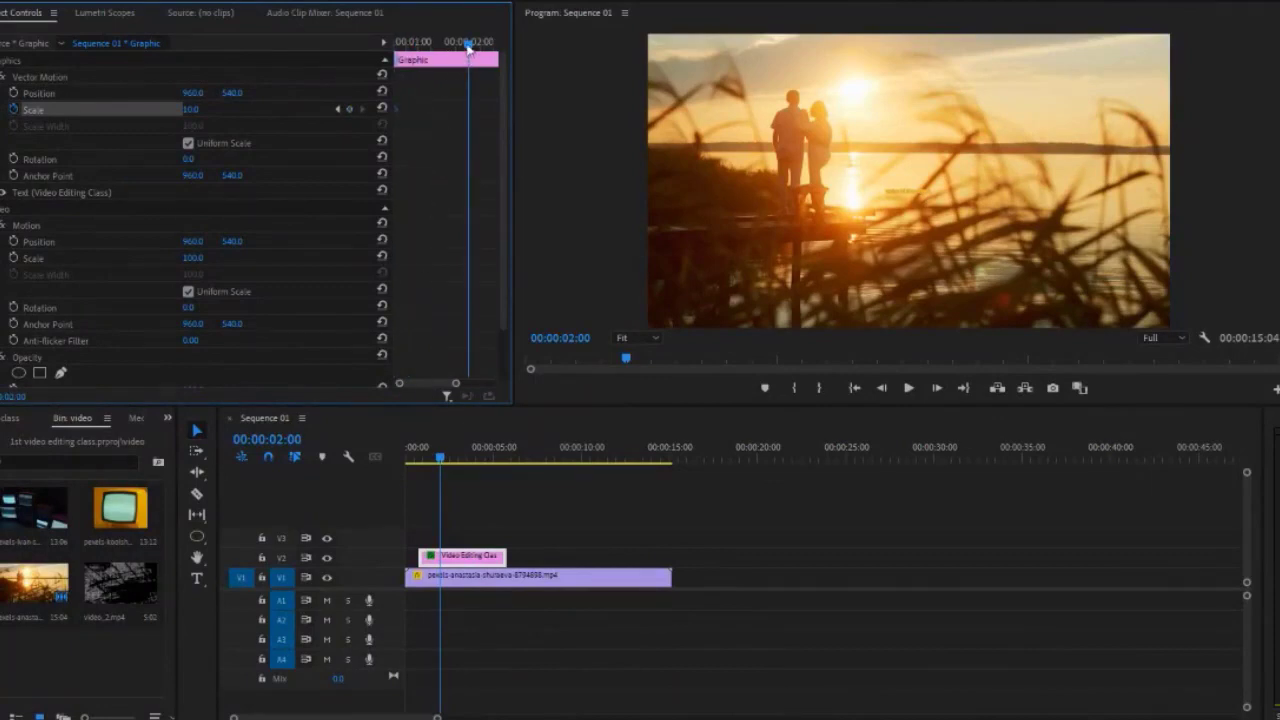
pyautogui.moveTo(469, 50); pyautogui.dragTo(419, 55)
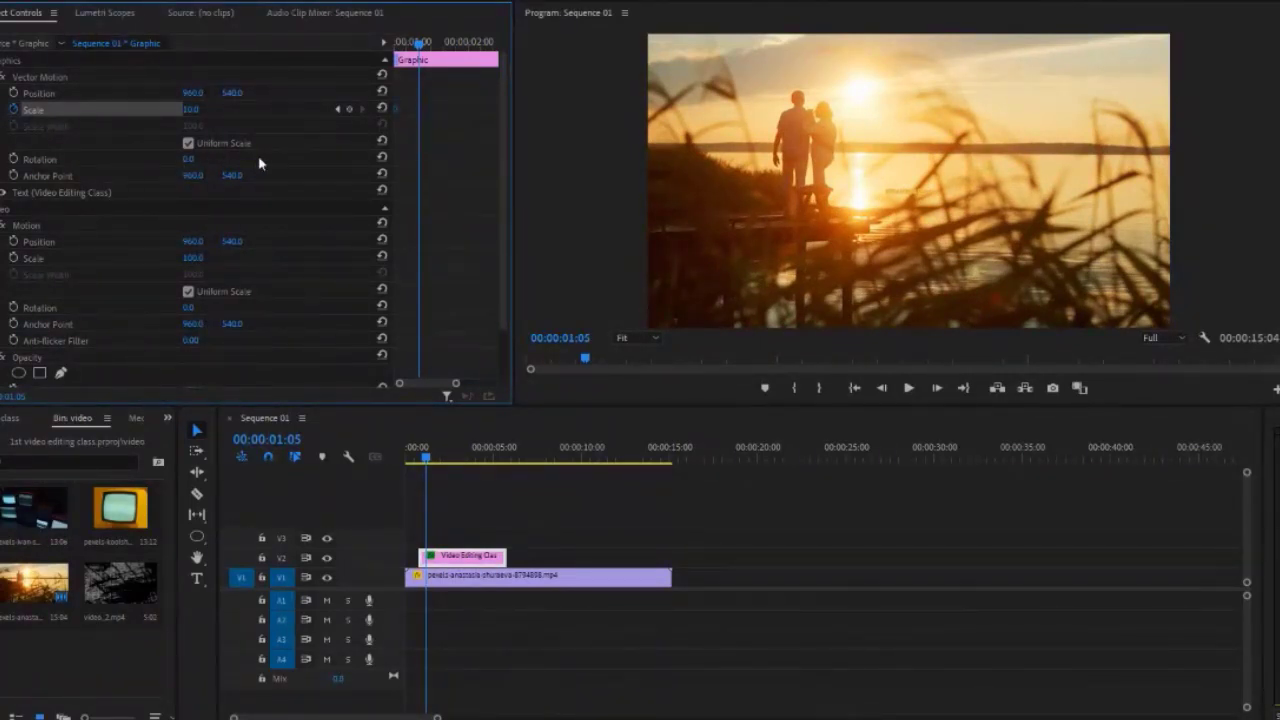
pyautogui.click(349, 108)
# Set the title's Scale at this keyframe to 160, after first trying 100
pyautogui.click(200, 108)
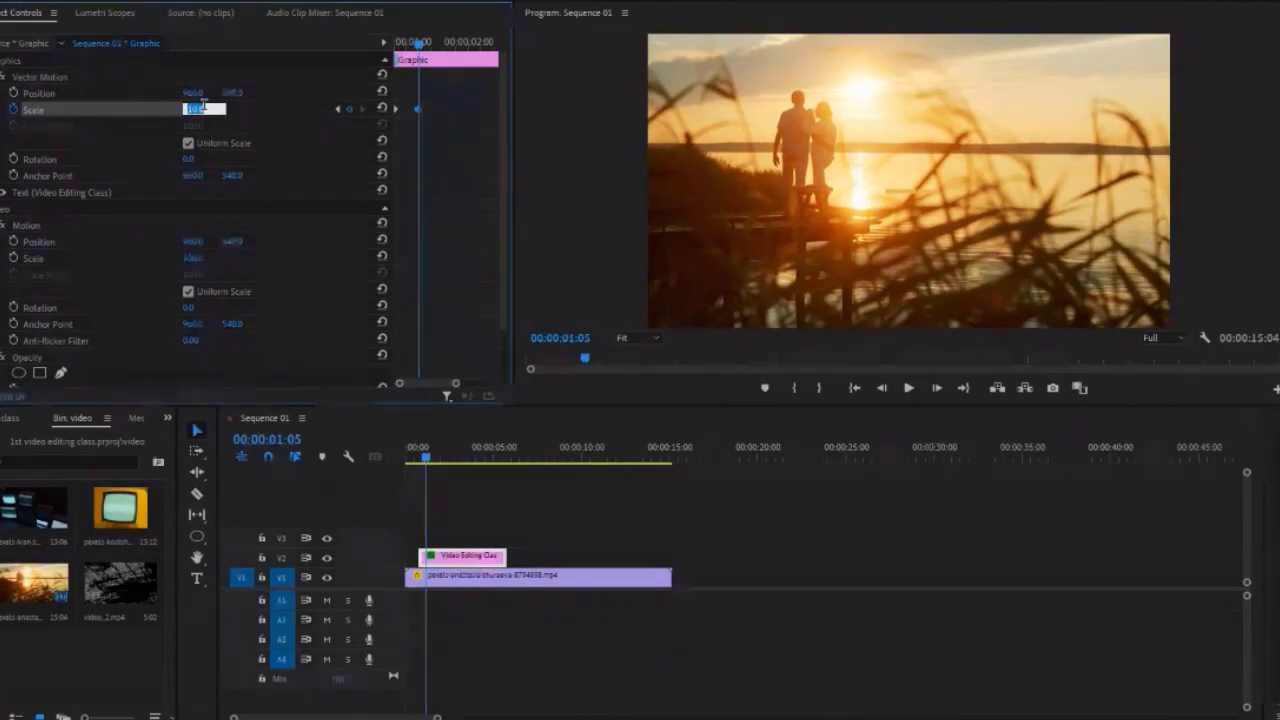
pyautogui.write('100')
pyautogui.press('Return')
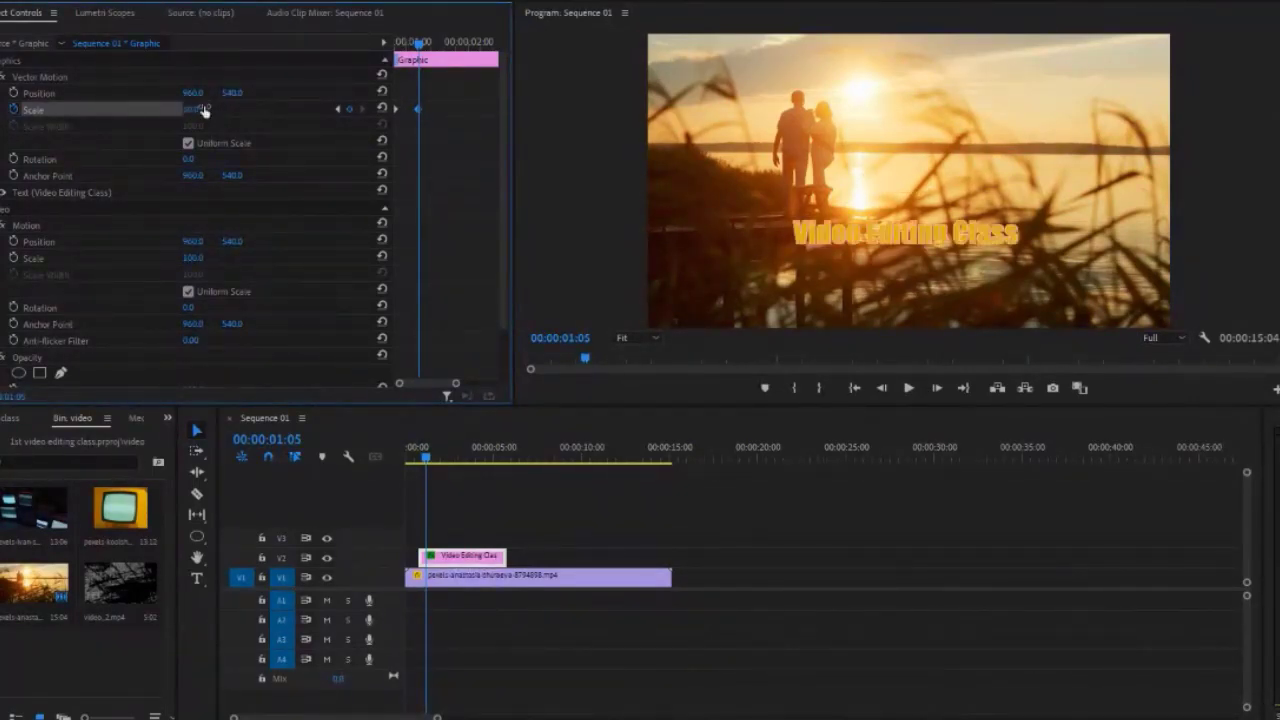
pyautogui.click(200, 108)
pyautogui.write('160')
pyautogui.press('Return')
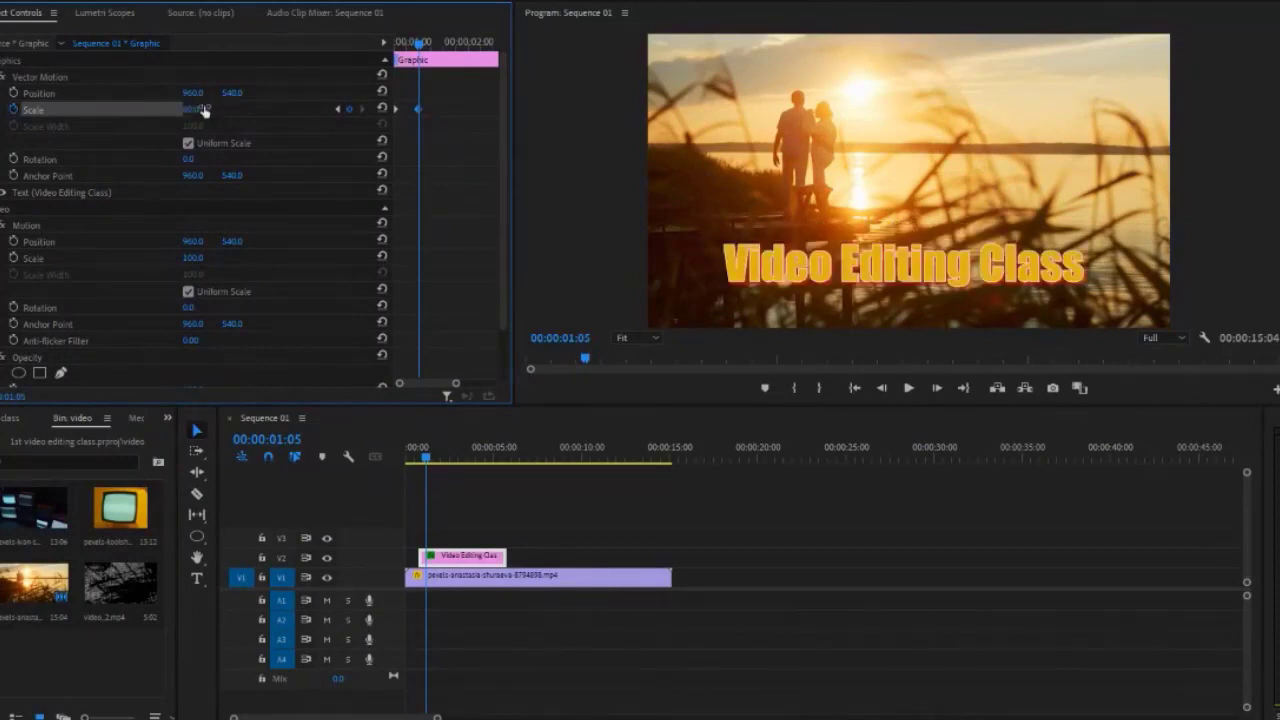
# Preview the growing title from the sequence start, then reselect the title clip at 01:08
pyautogui.moveTo(418, 44); pyautogui.dragTo(357, 57)
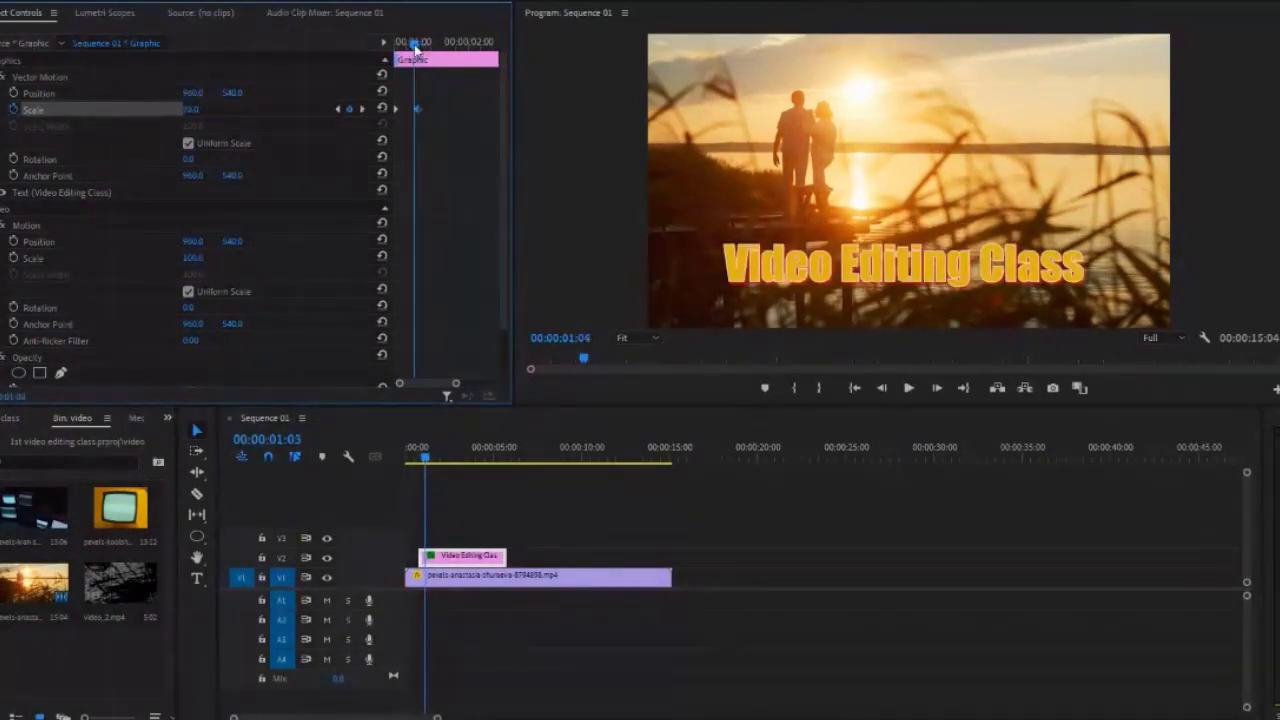
pyautogui.click(400, 460)
pyautogui.press('space')
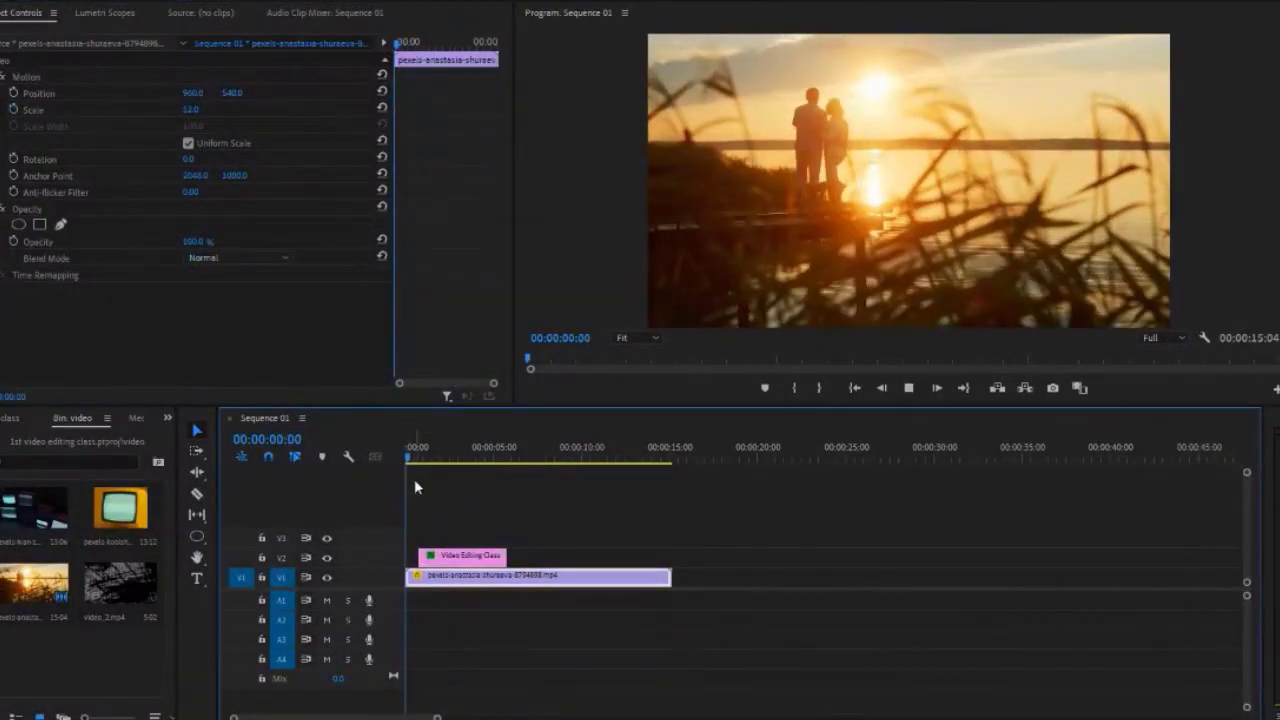
pyautogui.press('space')
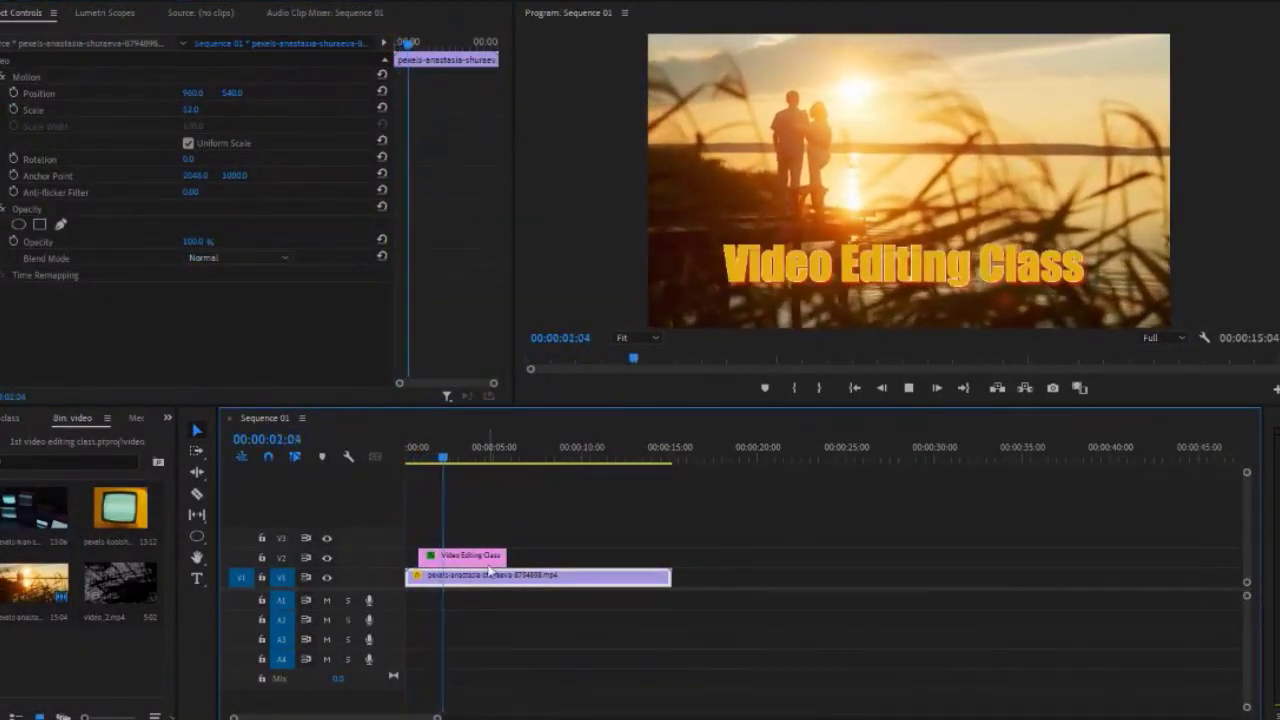
pyautogui.click(482, 556)
pyautogui.moveTo(437, 462); pyautogui.dragTo(428, 462)
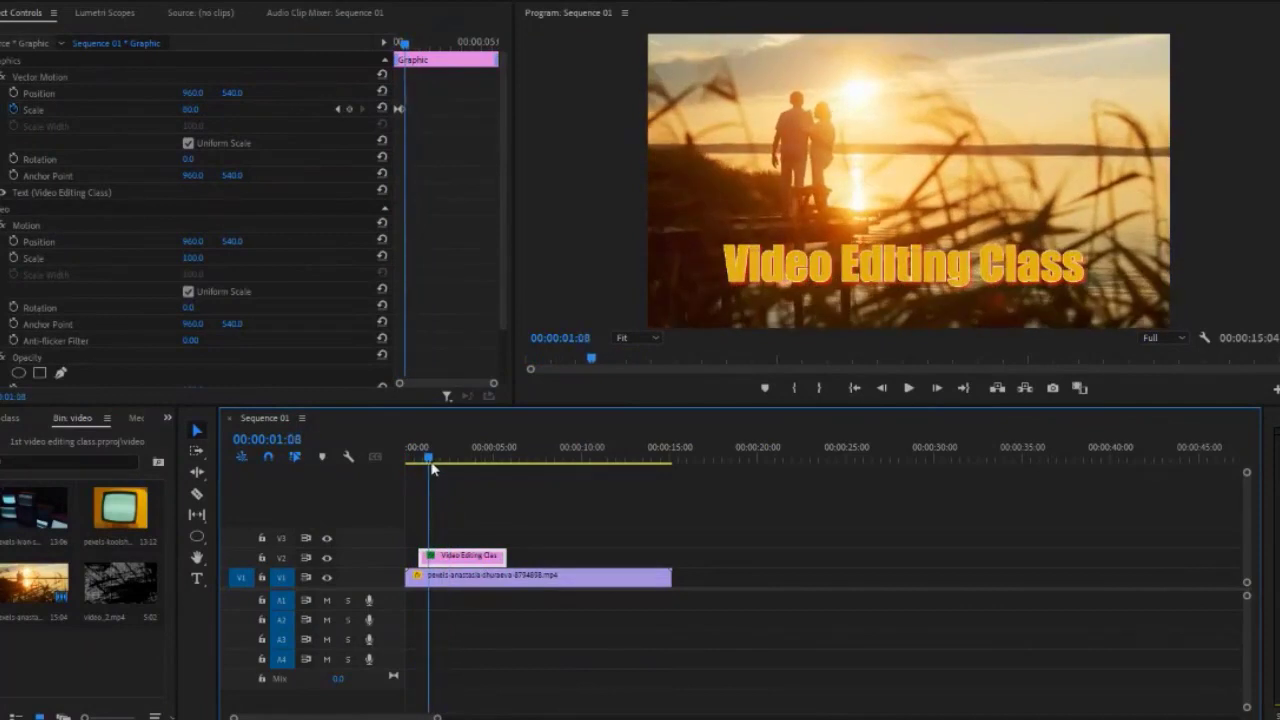
pyautogui.moveTo(492, 384); pyautogui.dragTo(448, 384)
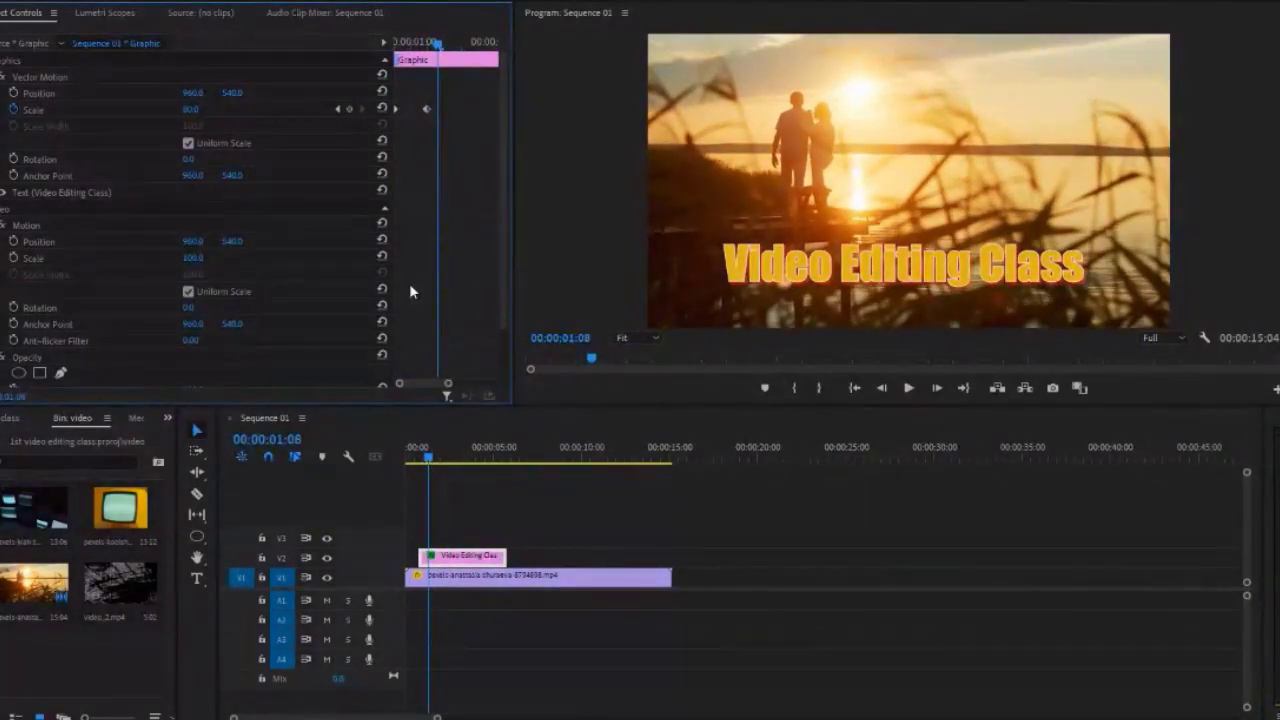
pyautogui.rightClick(397, 114)
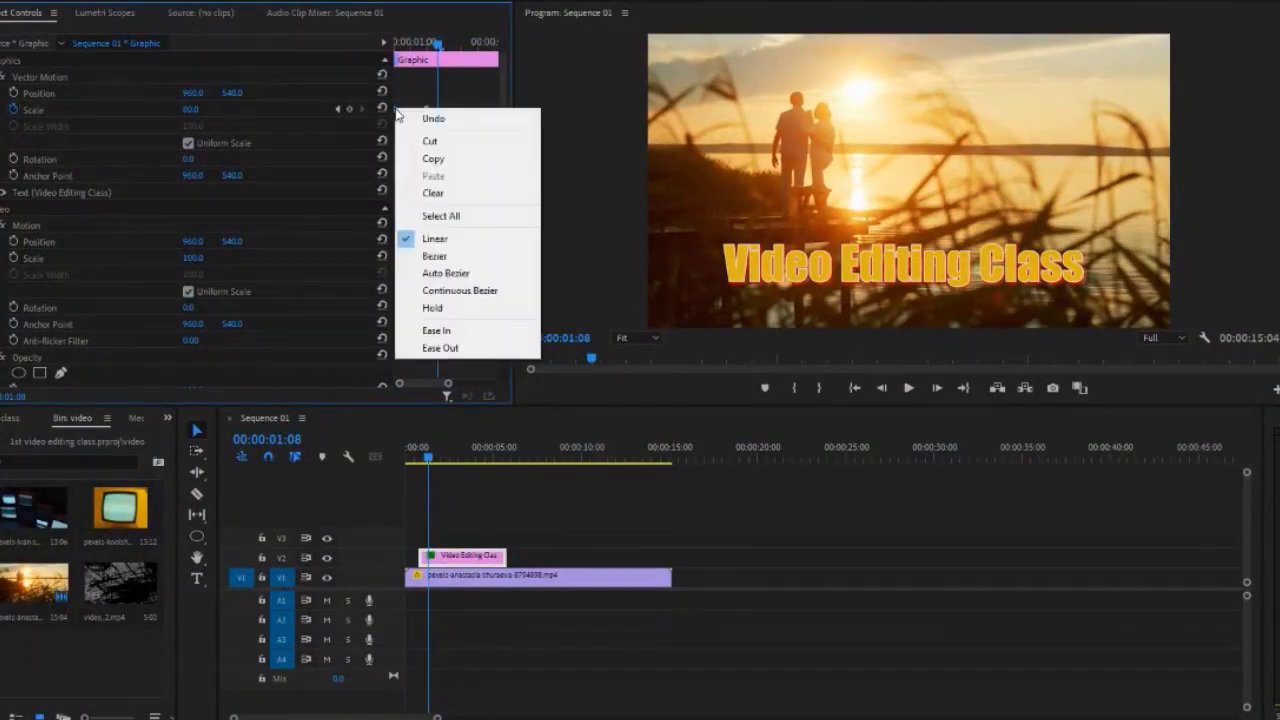
pyautogui.click(500, 337)
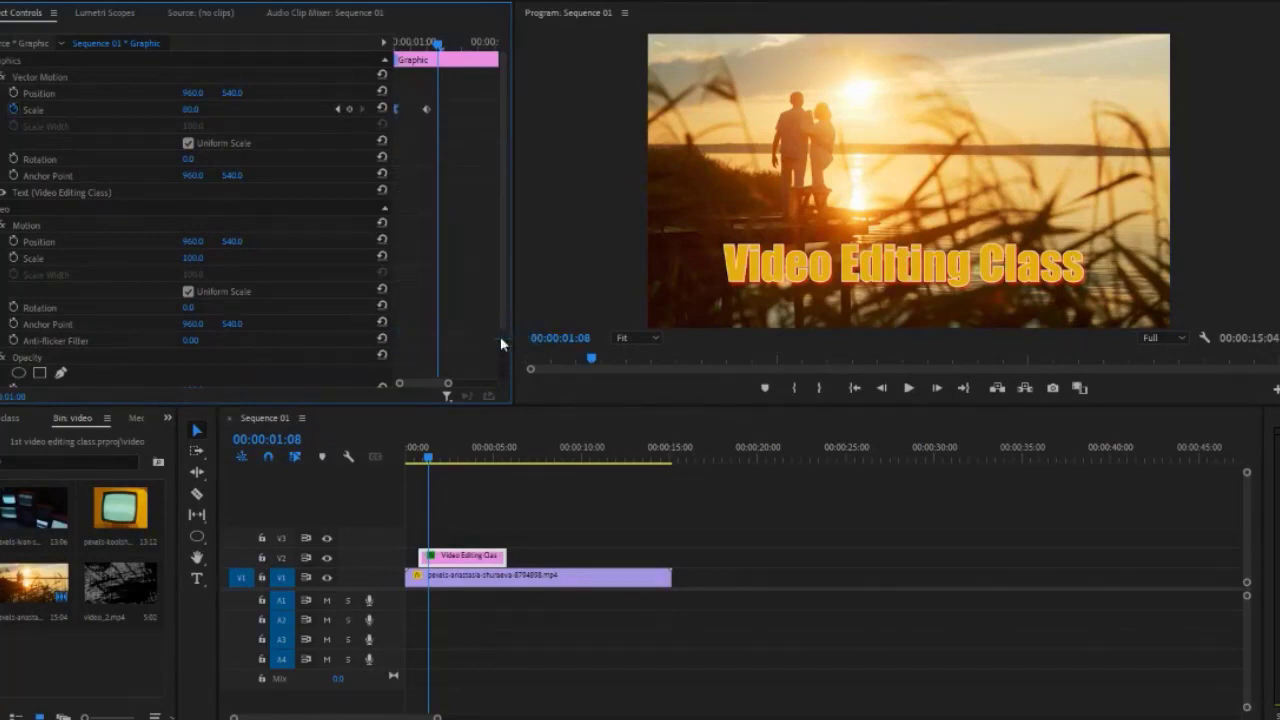
pyautogui.rightClick(427, 109)
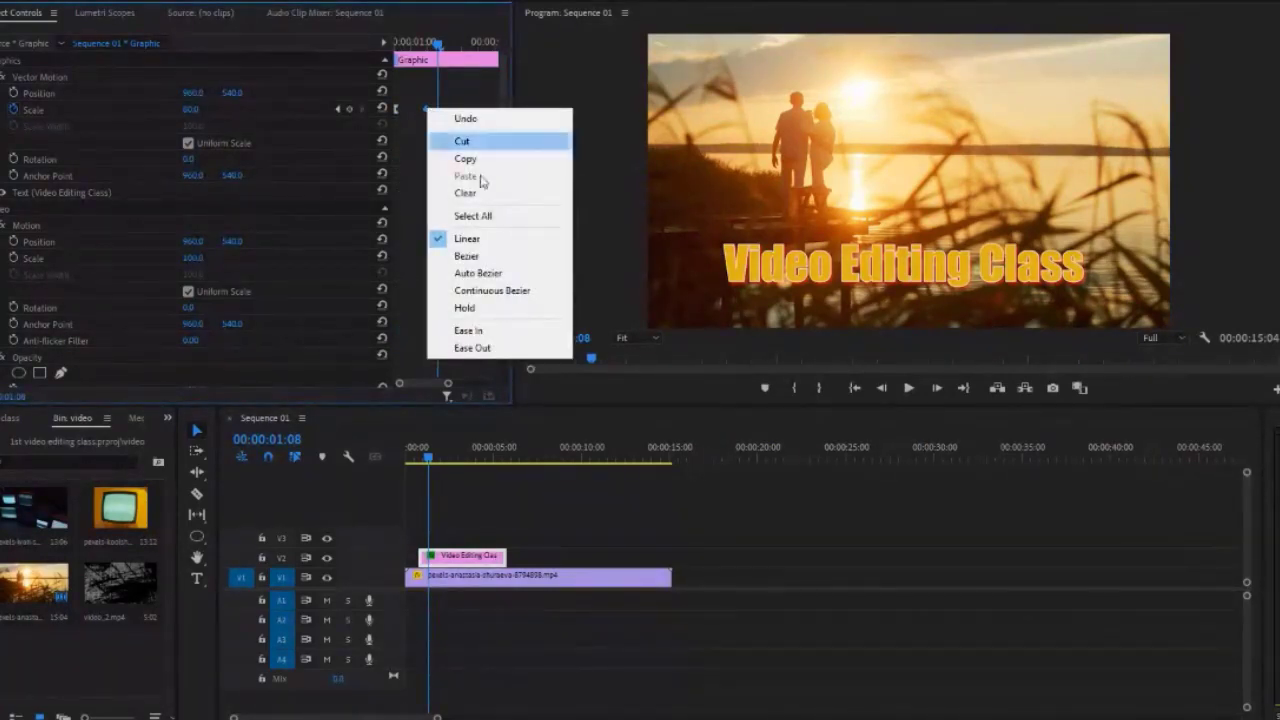
pyautogui.click(478, 348)
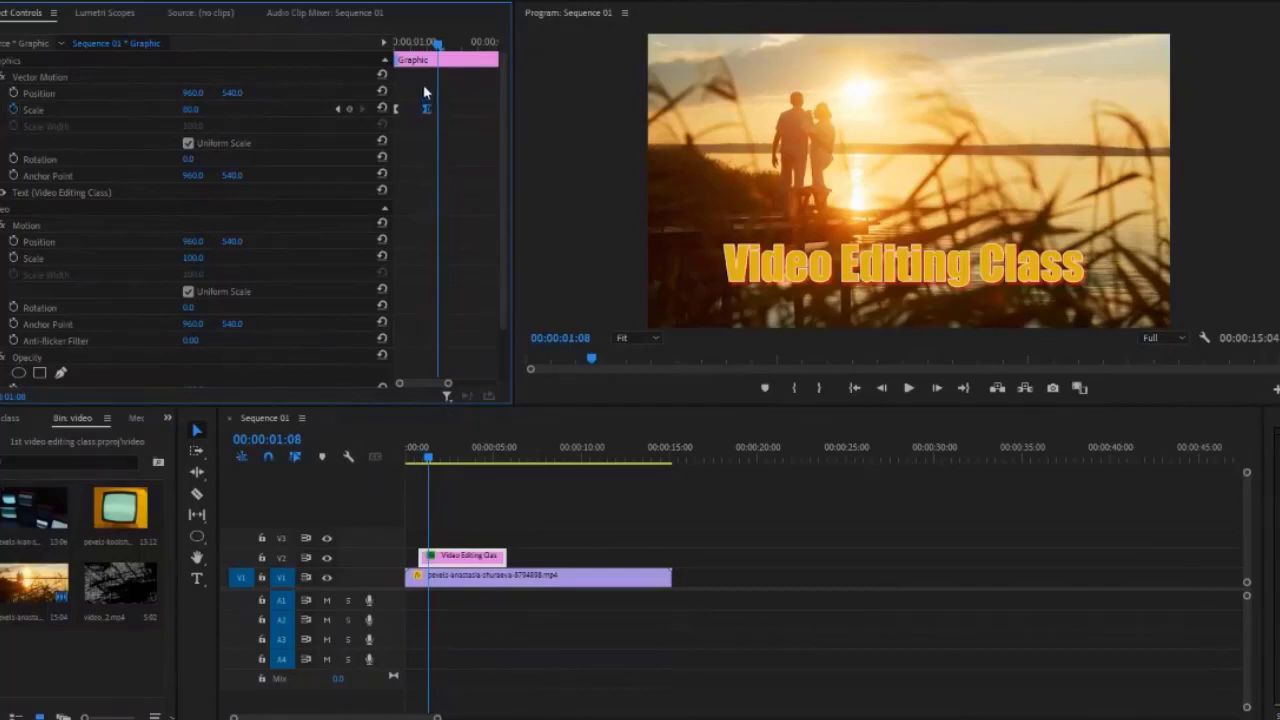
pyautogui.moveTo(428, 110); pyautogui.dragTo(415, 113)
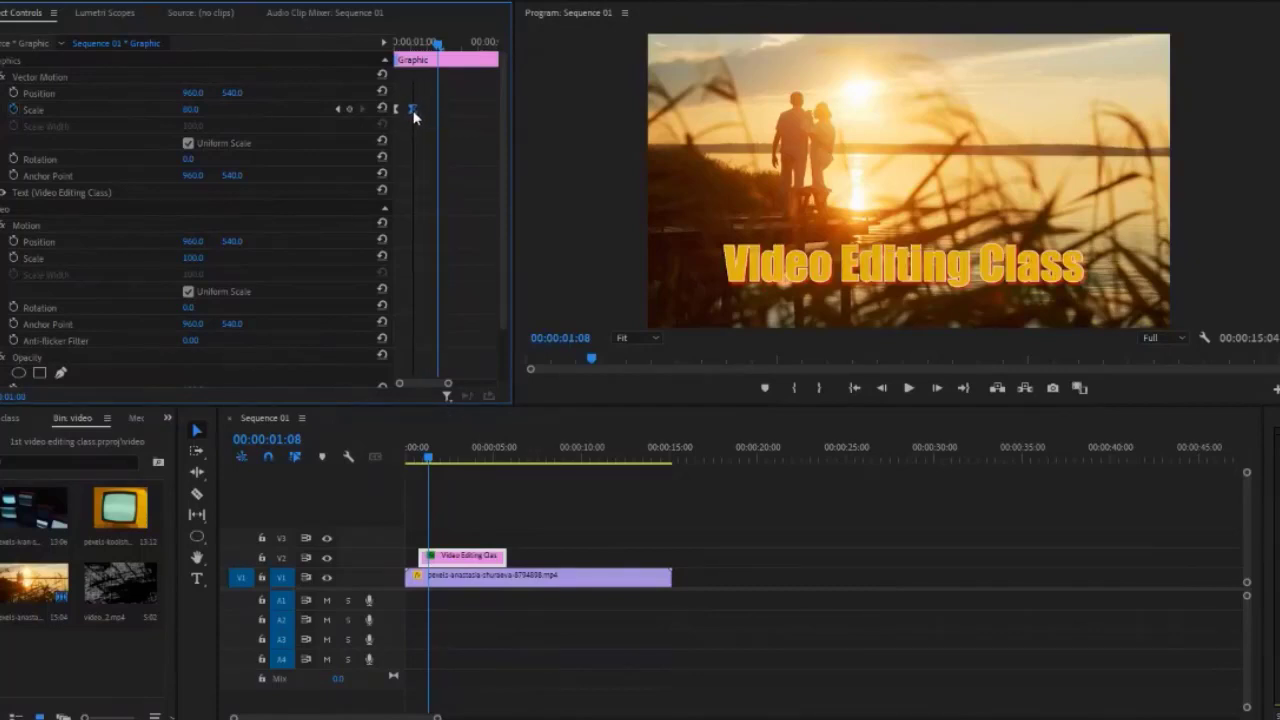
pyautogui.moveTo(437, 44); pyautogui.dragTo(359, 56)
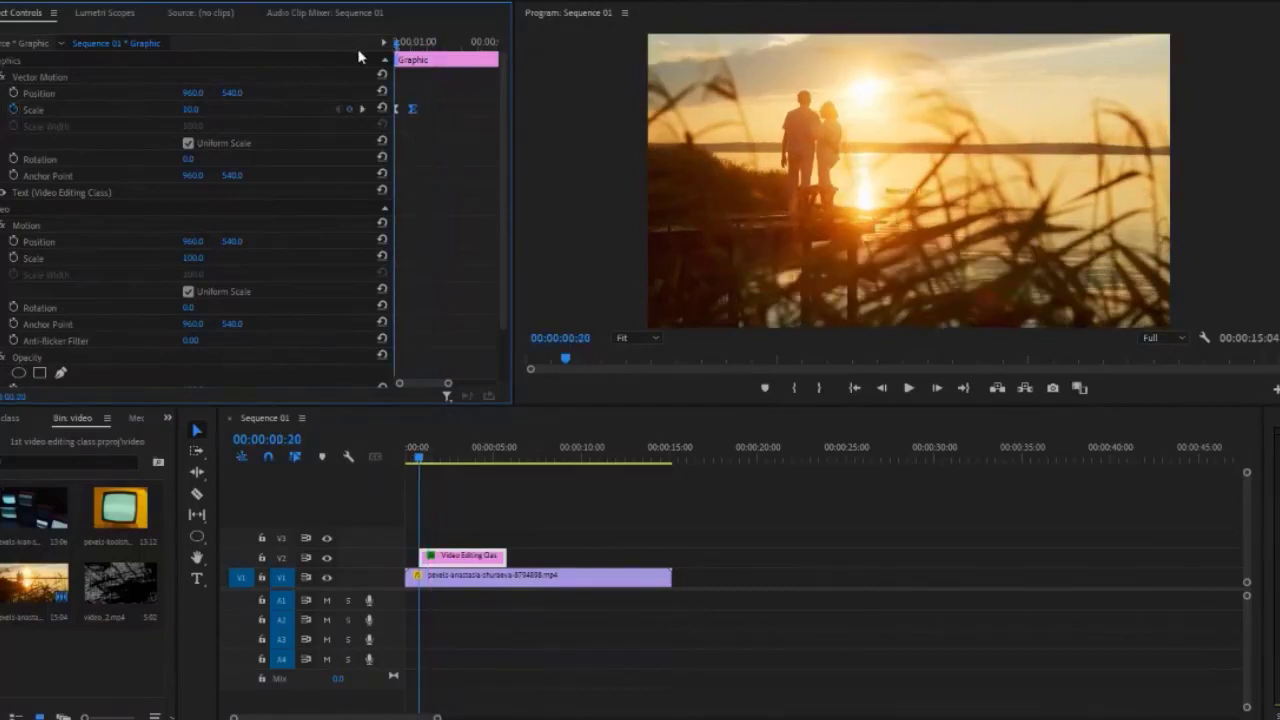
pyautogui.press('space')
pyautogui.press('space')
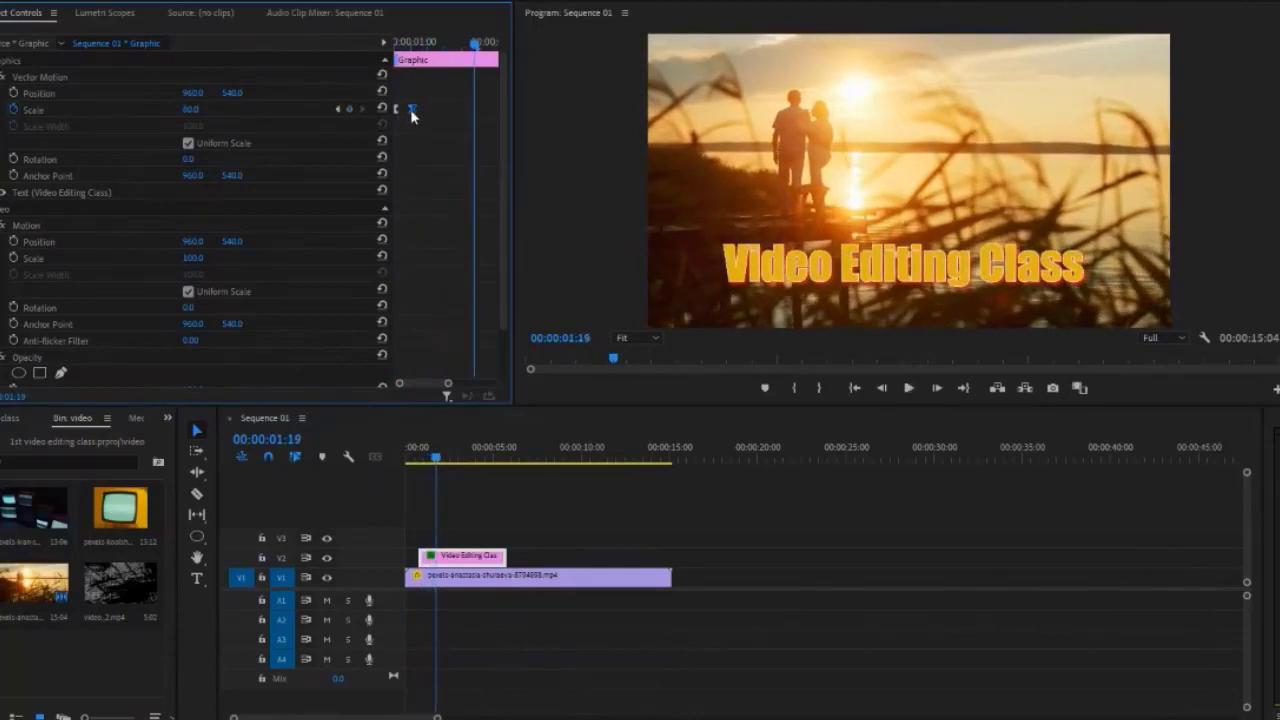
pyautogui.moveTo(474, 43); pyautogui.dragTo(384, 55)
pyautogui.press('space')
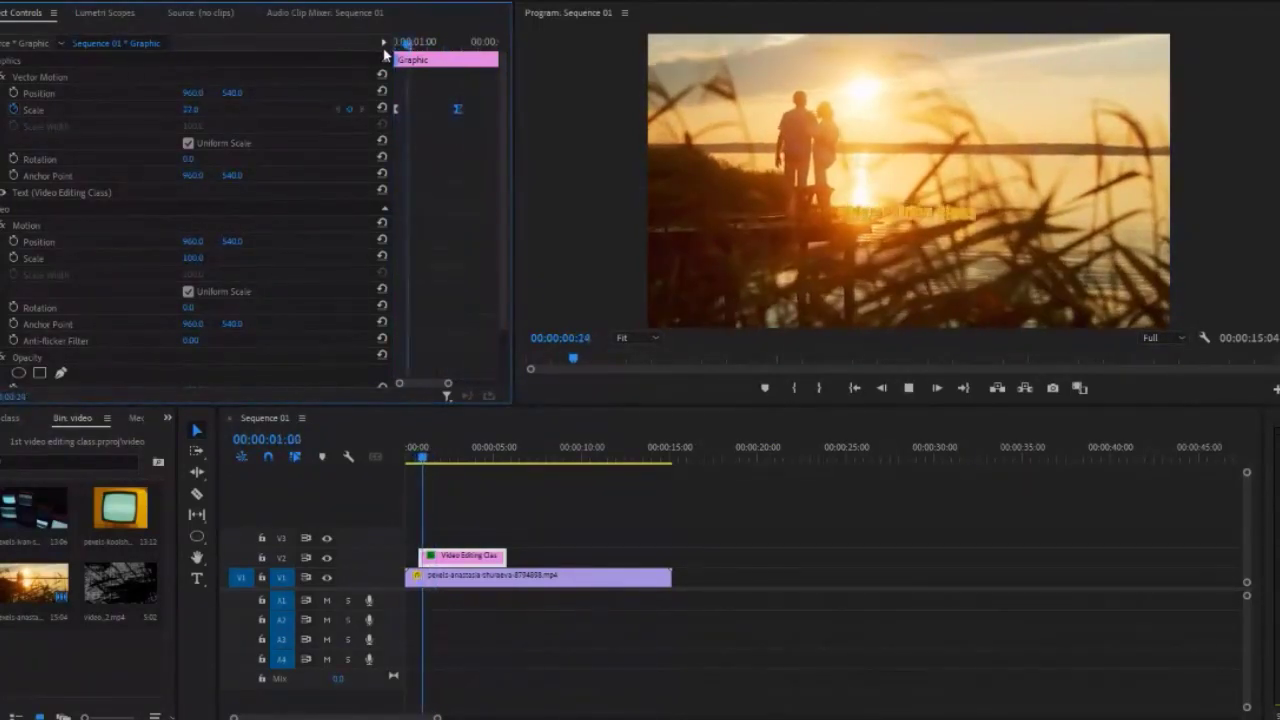
pyautogui.press('space')
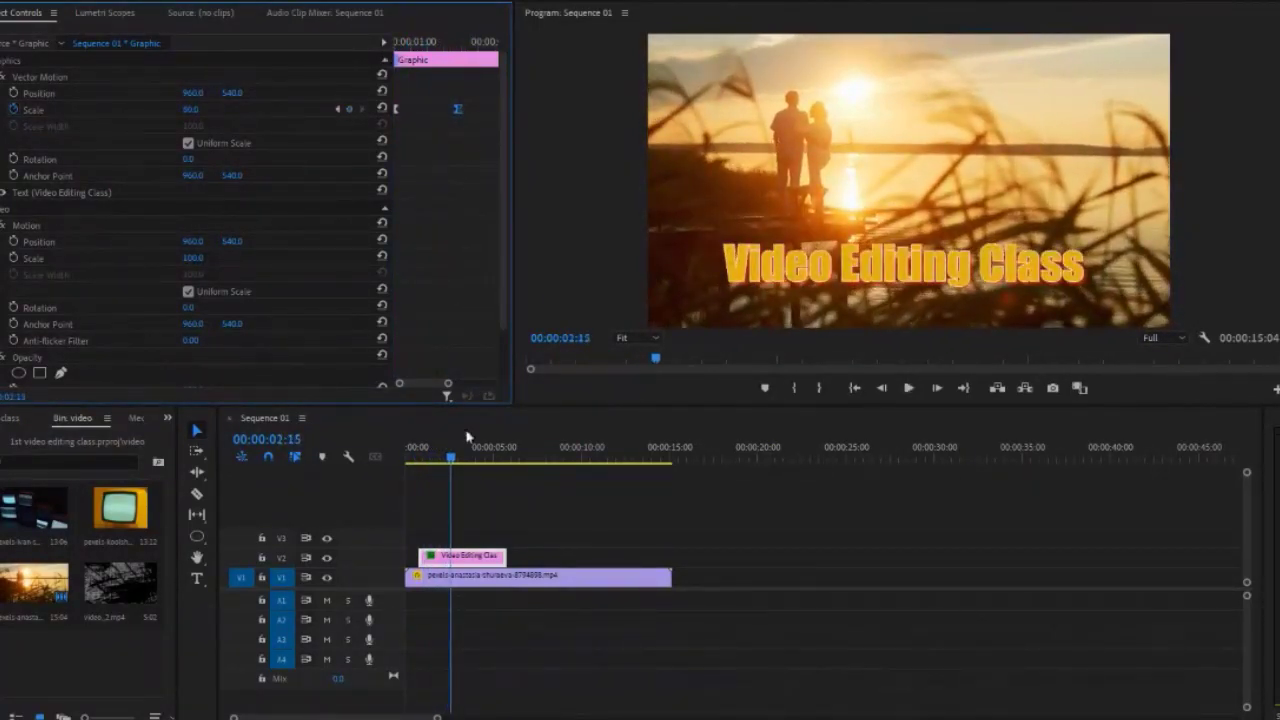
pyautogui.moveTo(466, 436); pyautogui.dragTo(440, 446)
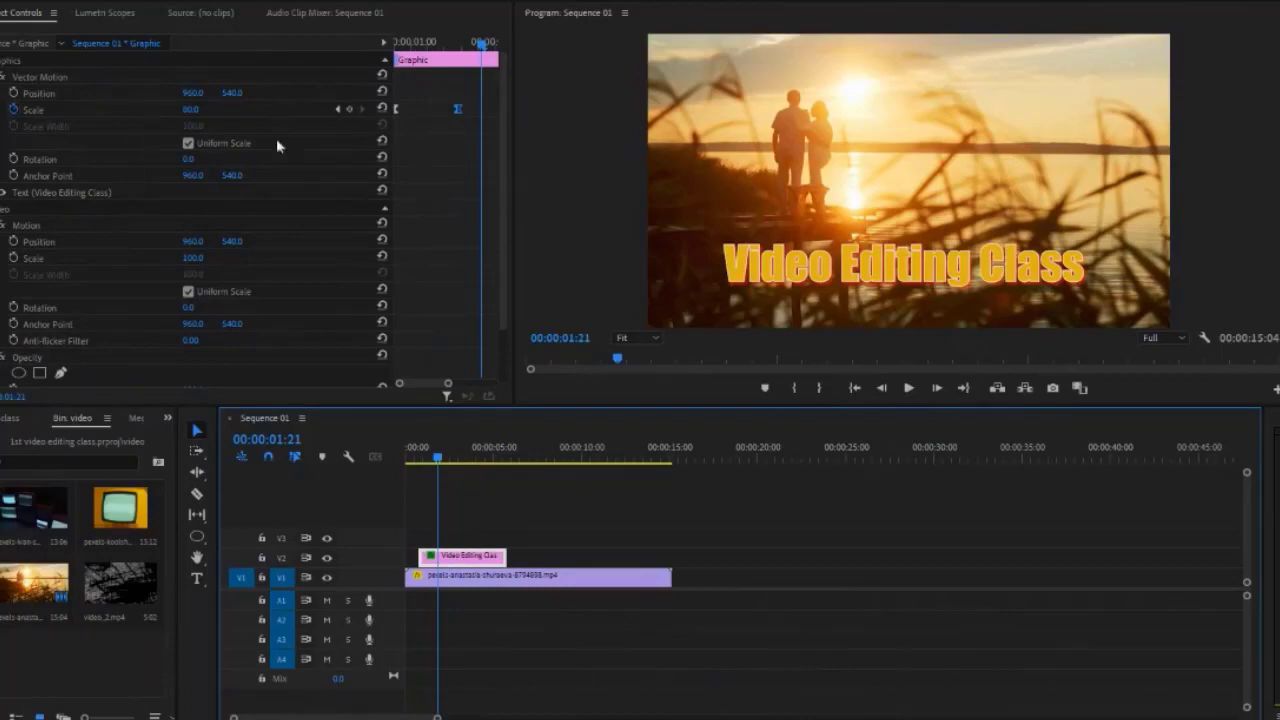
# Delete the title's Scale keyframes, move the title down to Position Y 661, and save the project
pyautogui.click(14, 110)
pyautogui.click(780, 369)
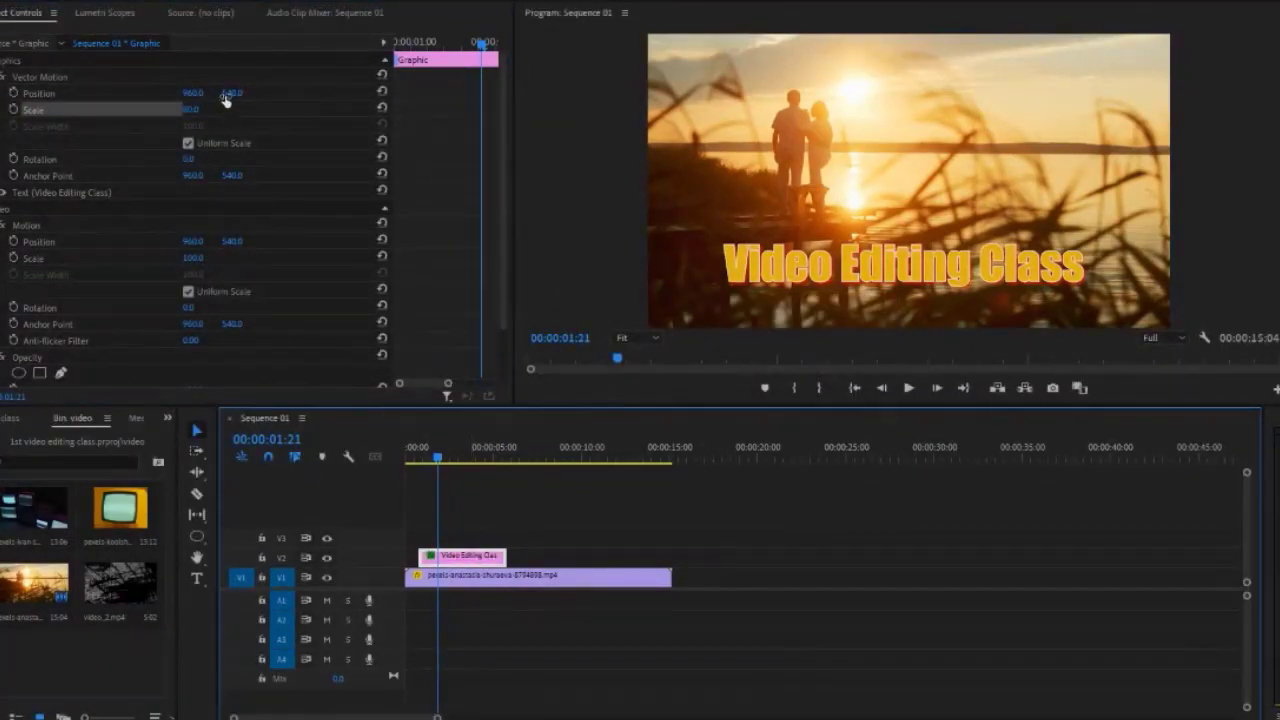
pyautogui.moveTo(230, 93); pyautogui.dragTo(240, 54)
pyautogui.moveTo(240, 148); pyautogui.dragTo(239, 94)
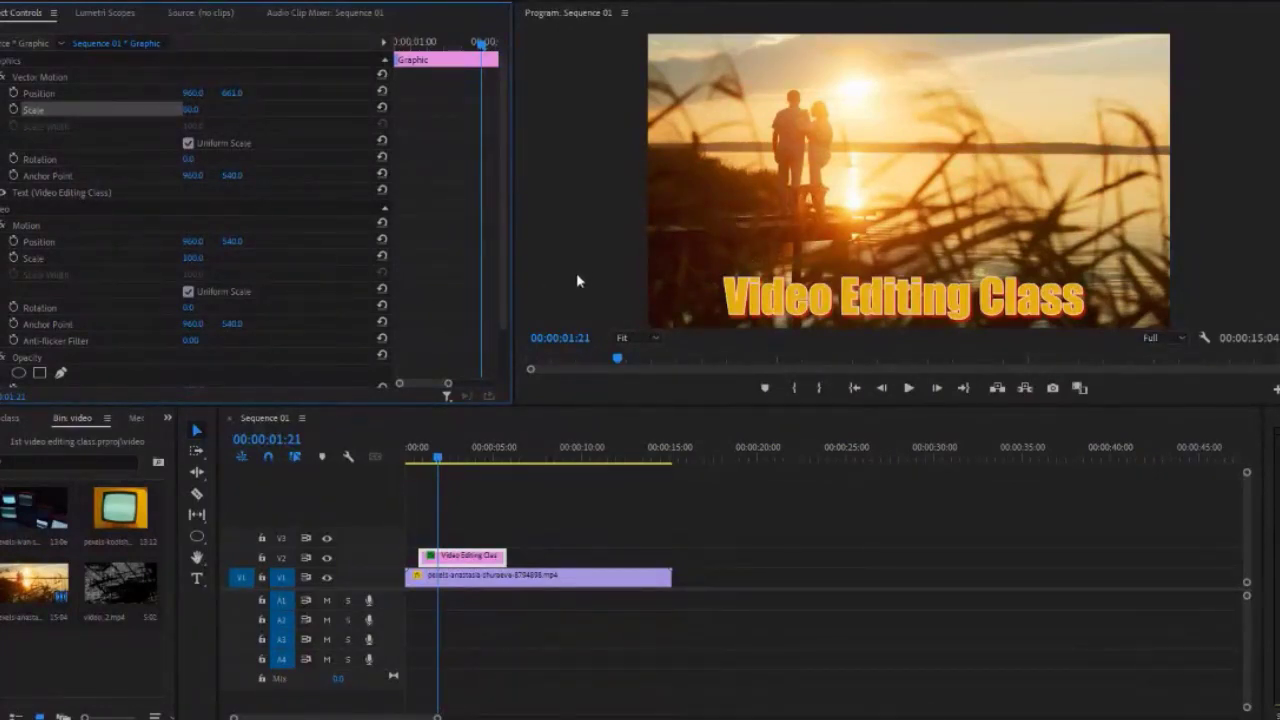
pyautogui.hotkey('ctrl', 's')
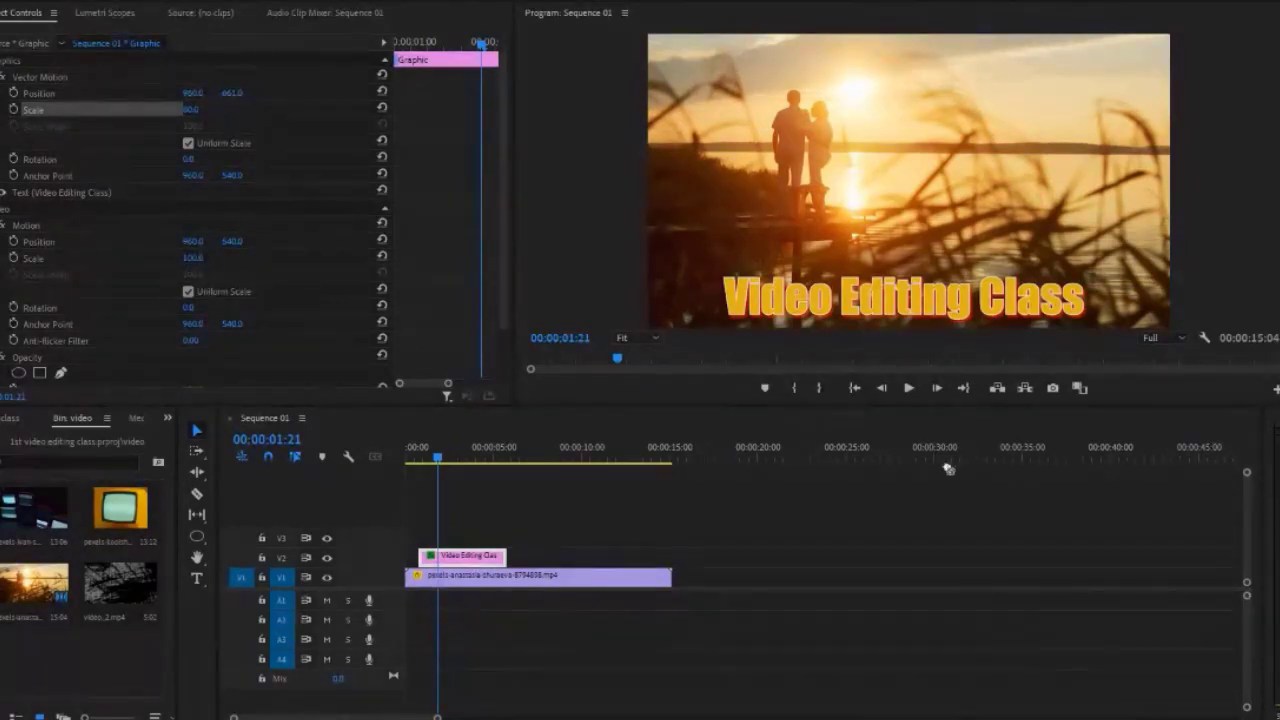
# Add default Cross Dissolves to both ends of the V2 title clip and preview them
pyautogui.hotkey('ctrl', 'd')
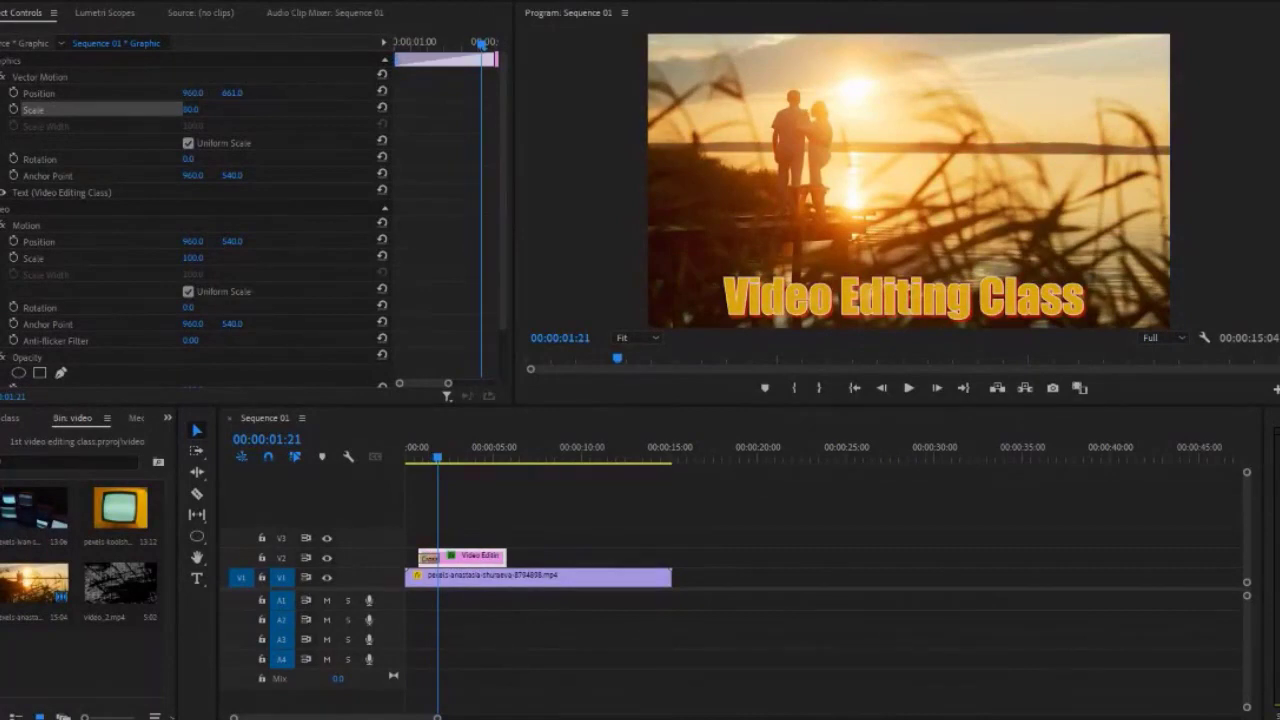
pyautogui.hotkey('ctrl', 'd')
pyautogui.click(415, 452)
pyautogui.press('space')
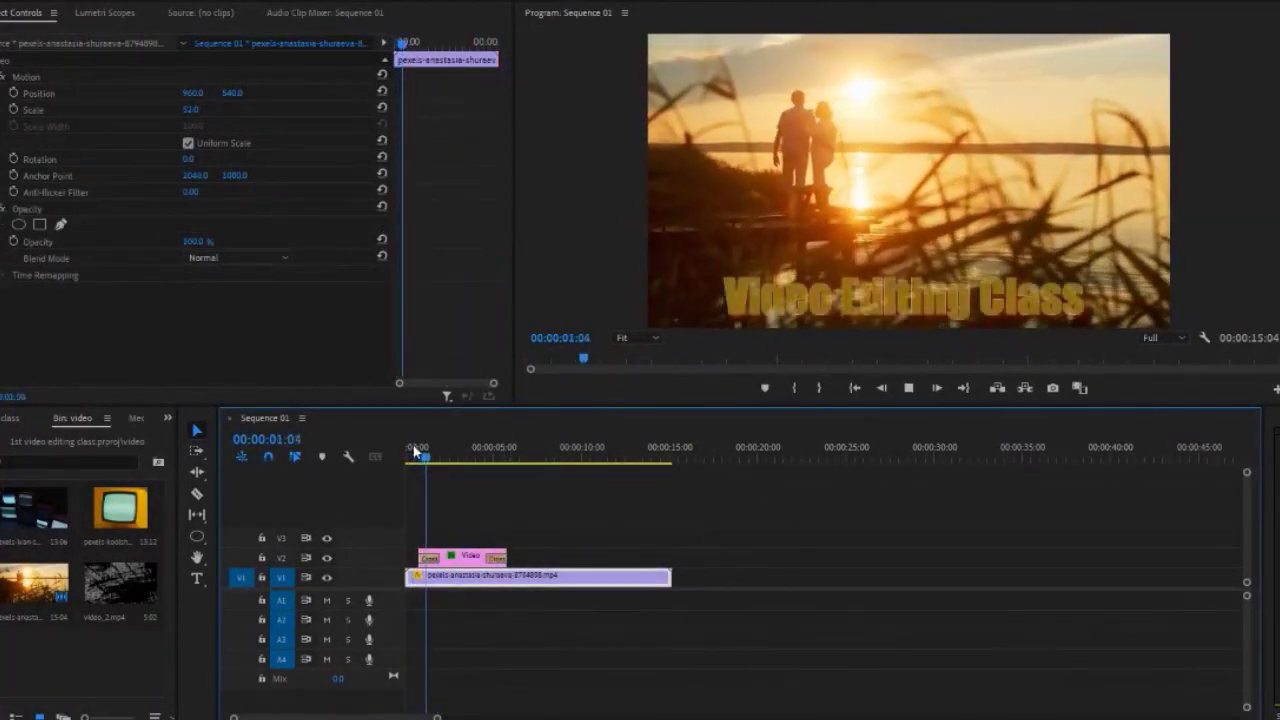
pyautogui.click(415, 452)
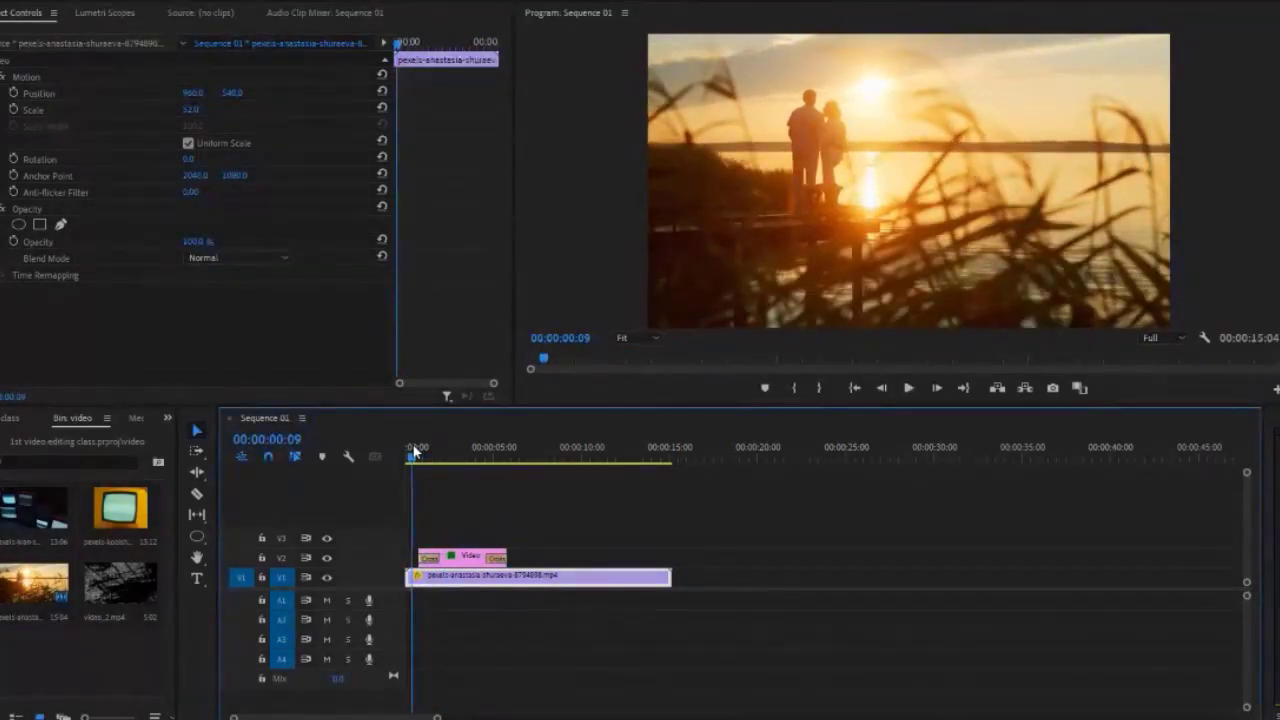
pyautogui.press('space')
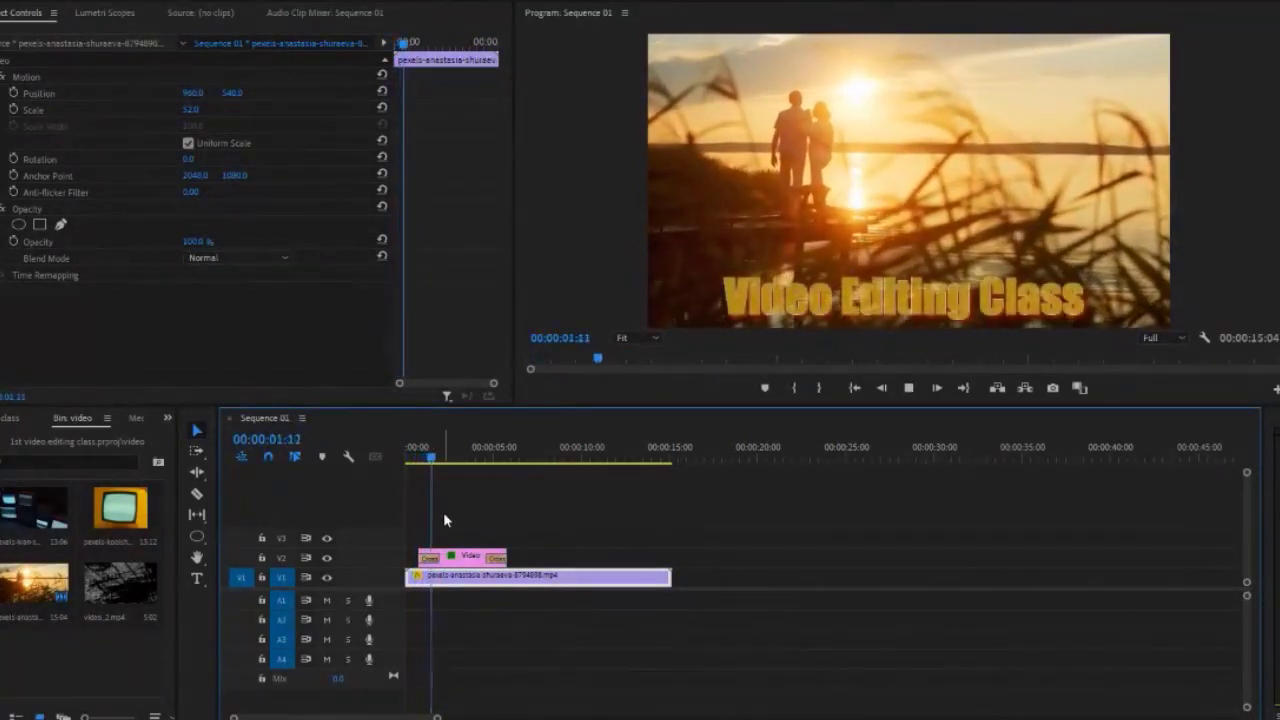
pyautogui.press('space')
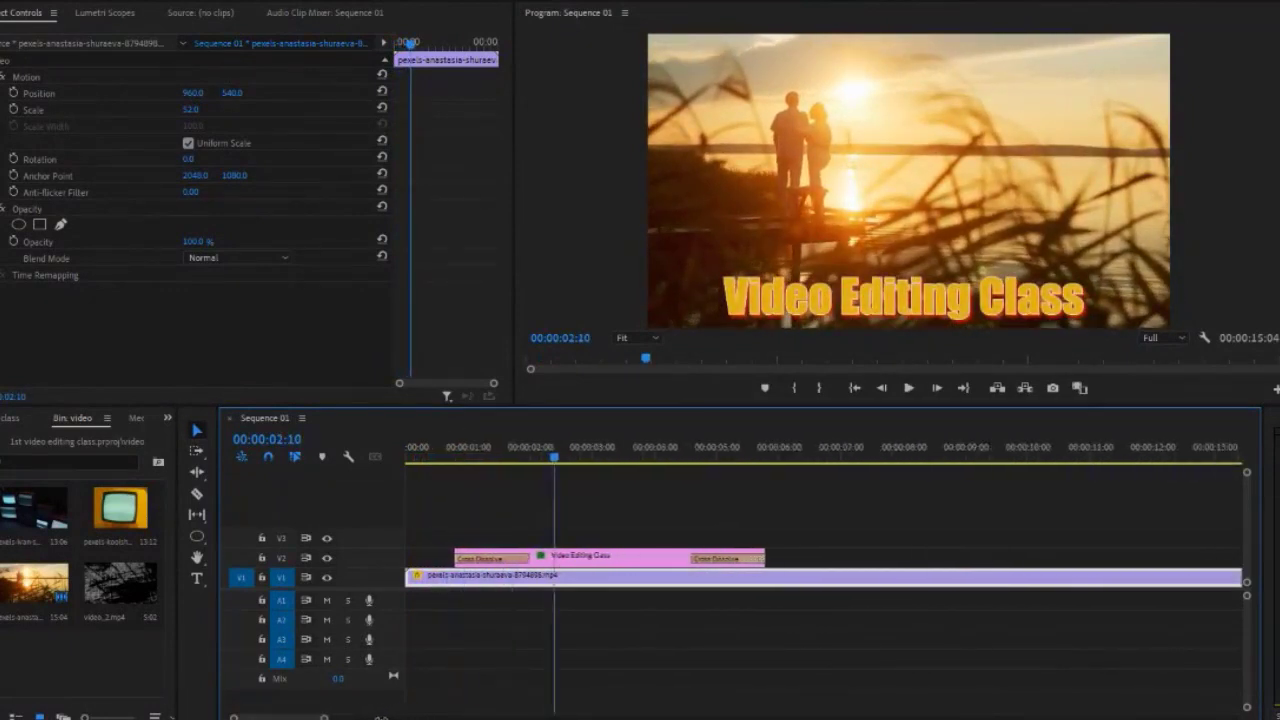
# Lengthen the opening Cross Dissolve to 00:00:02:24 and replay the fade-in
pyautogui.moveTo(437, 716); pyautogui.dragTo(390, 714)
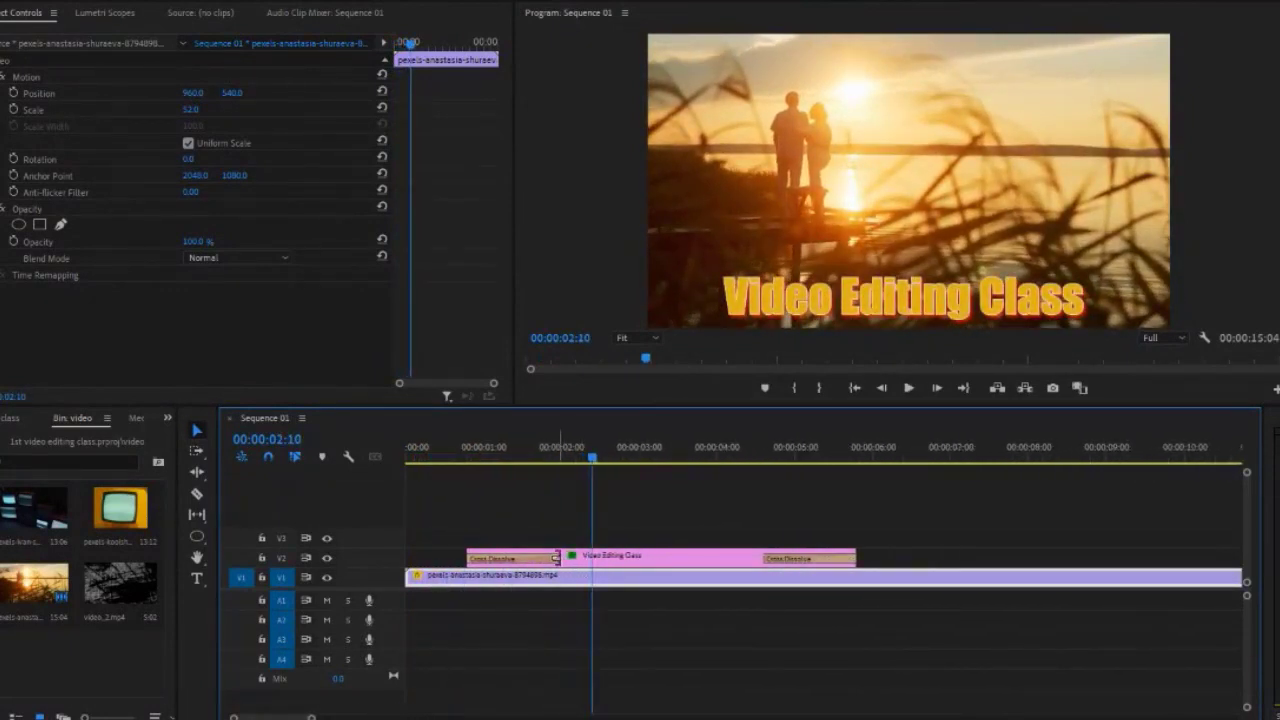
pyautogui.moveTo(566, 556); pyautogui.dragTo(697, 556)
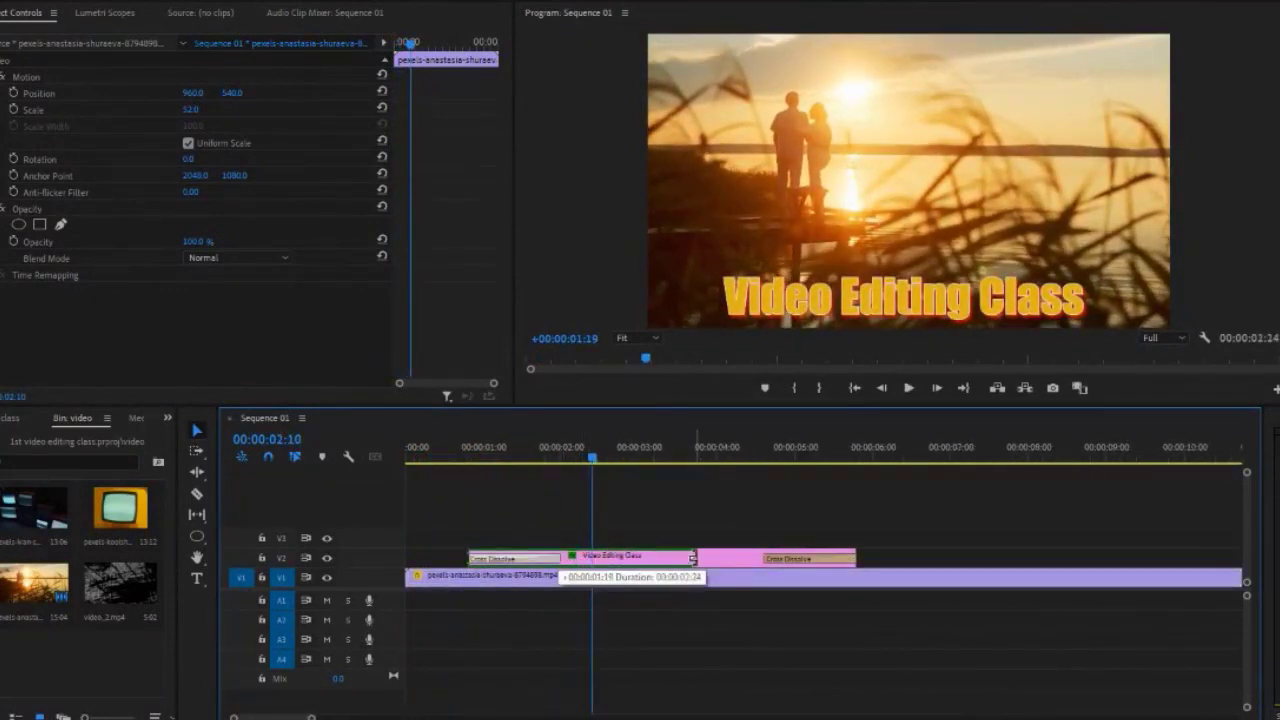
pyautogui.click(457, 457)
pyautogui.press('space')
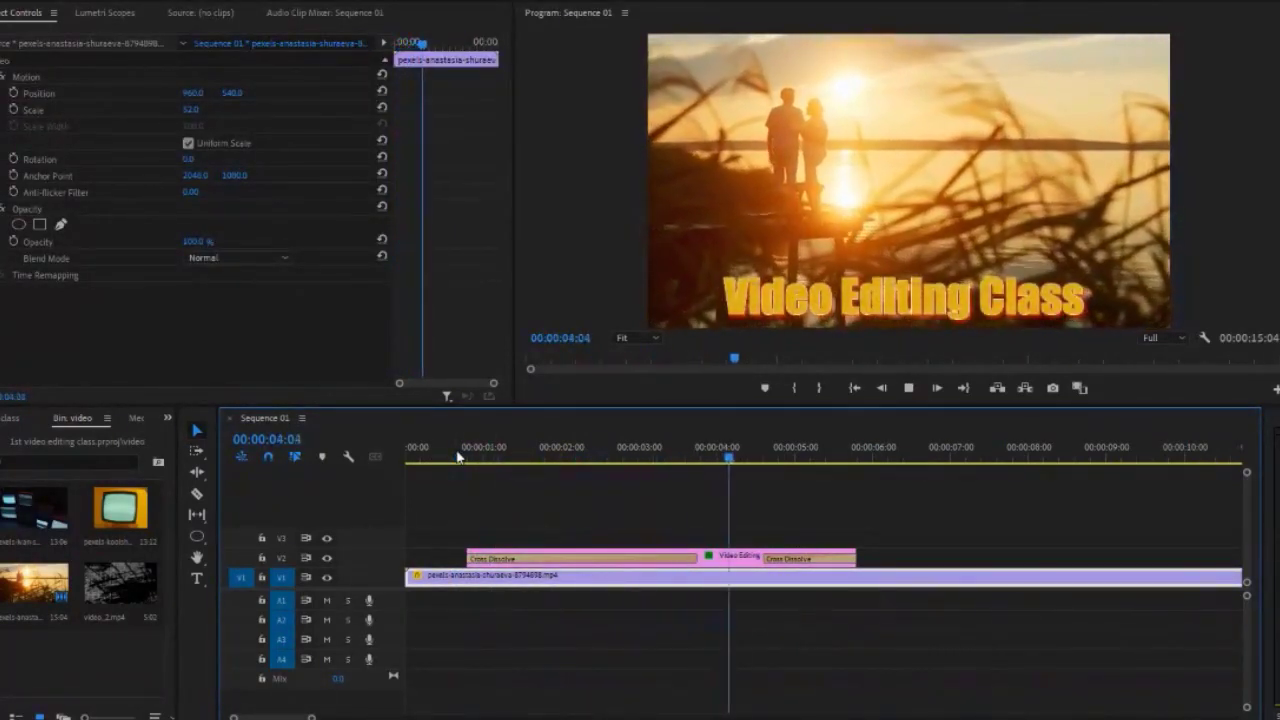
# Stop playback and delete both Cross Dissolve transitions from the title clip
pyautogui.press('space')
pyautogui.click(590, 558)
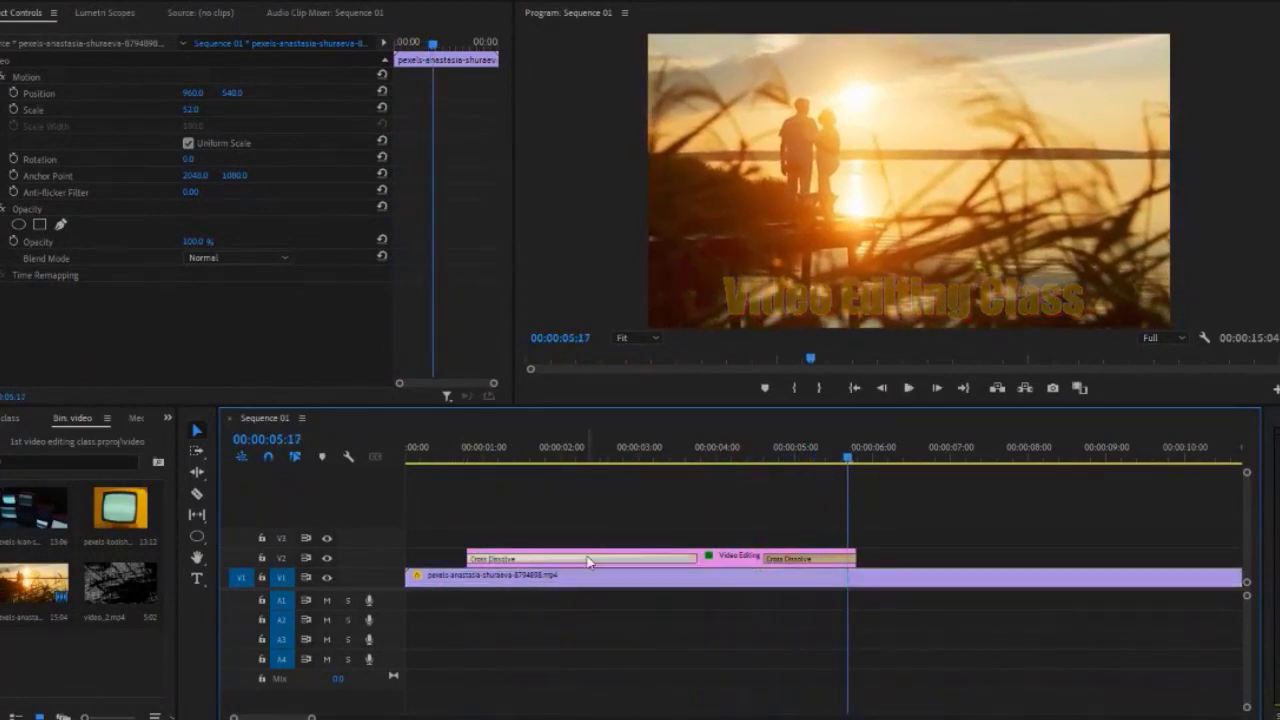
pyautogui.press('Delete')
pyautogui.click(785, 558)
pyautogui.press('Delete')
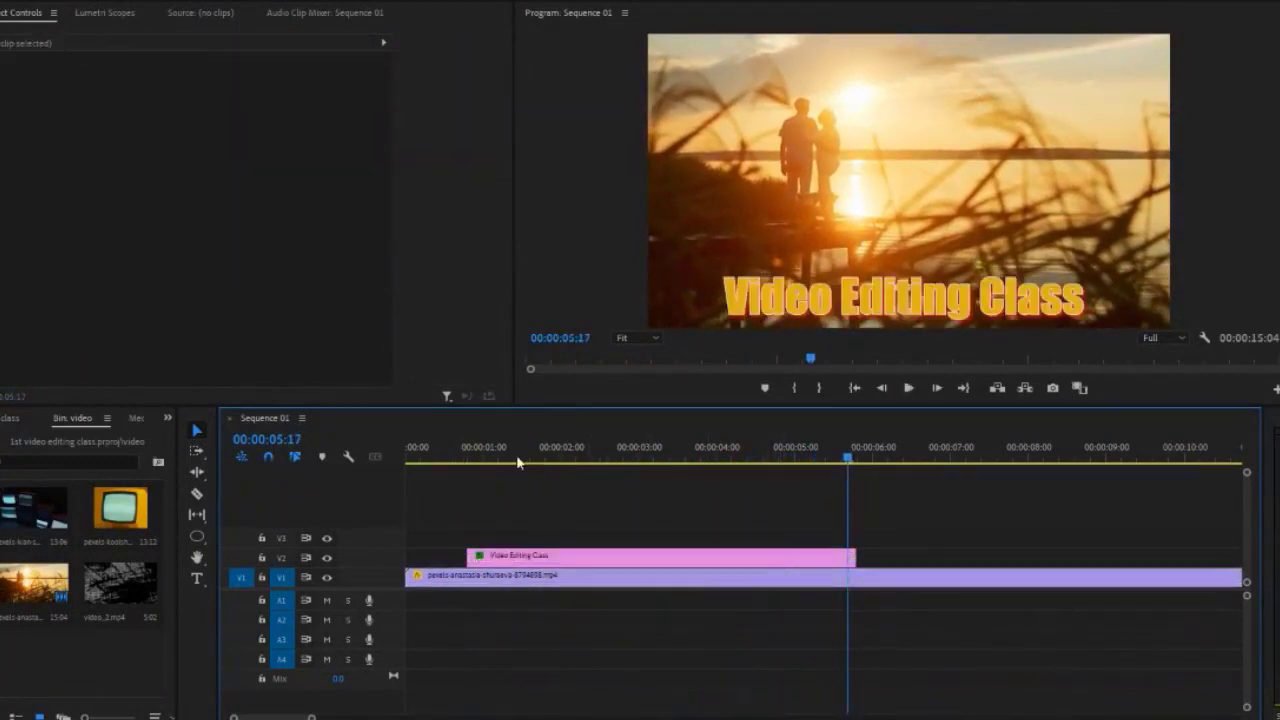
# Move to about one second in and select the Video Editing Class title clip
pyautogui.click(507, 456)
pyautogui.click(516, 576)
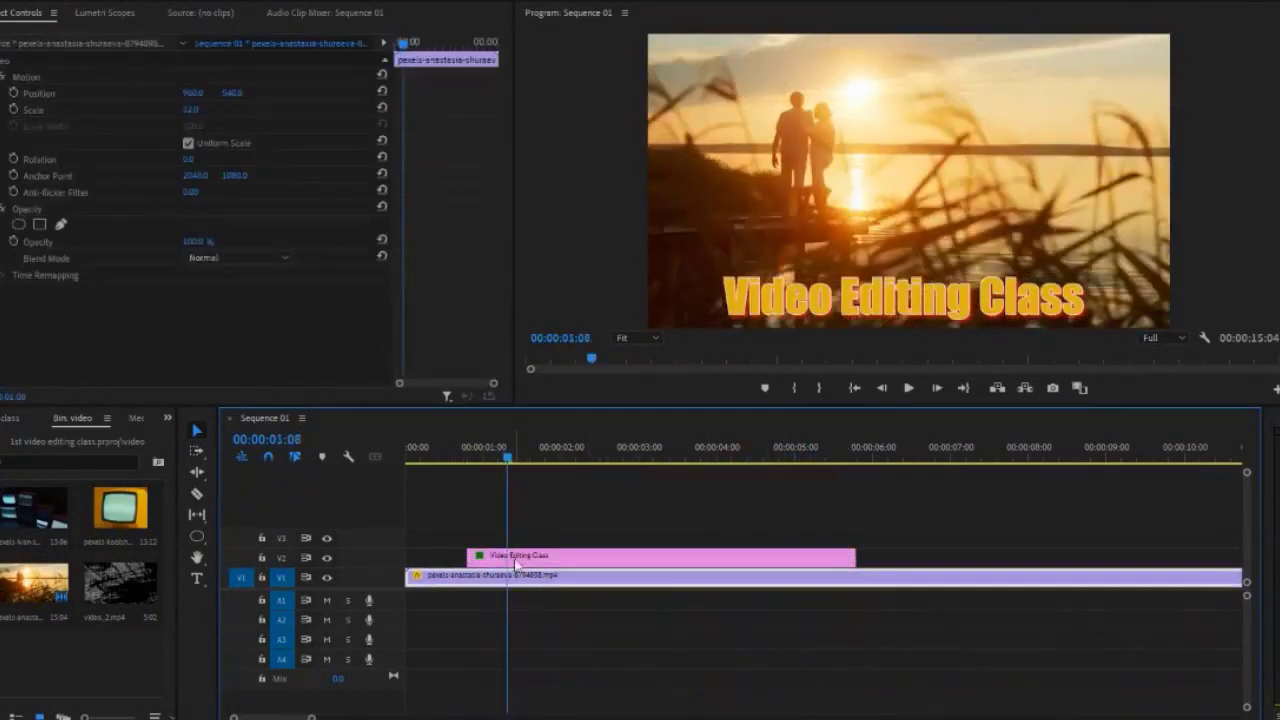
pyautogui.click(517, 556)
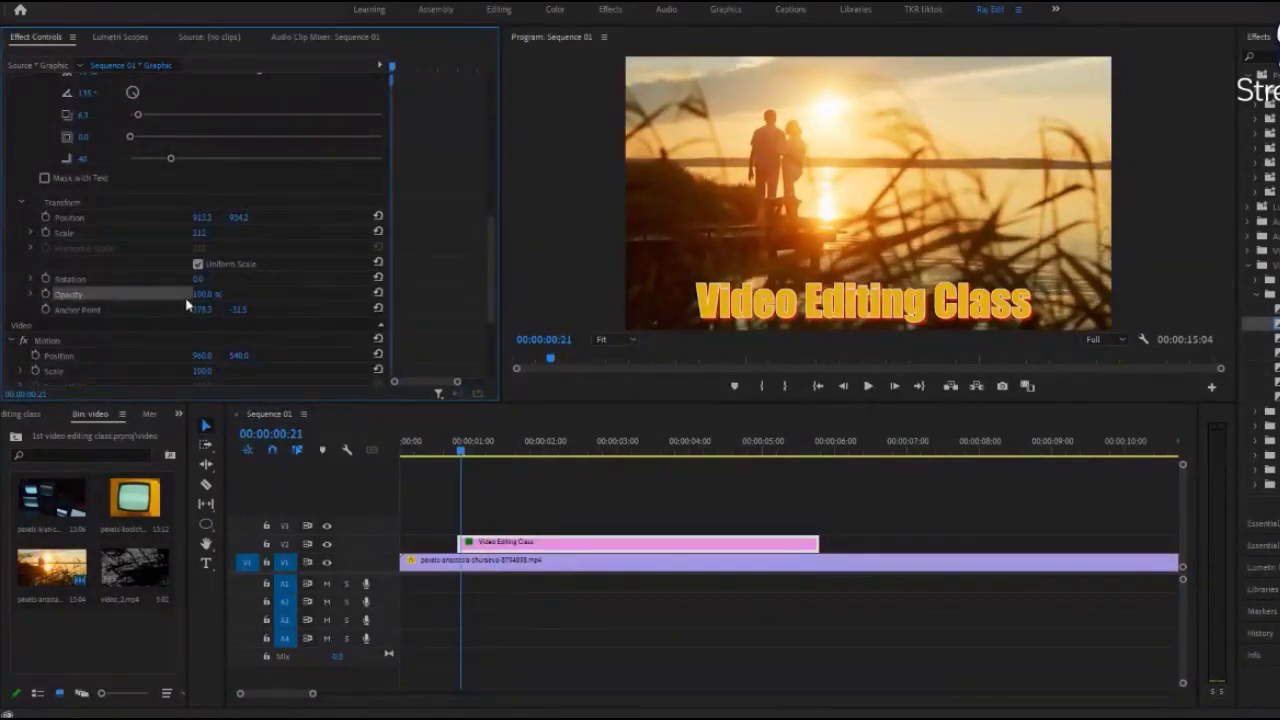
# Set the title's Opacity to 0%, enable its keyframing, and add a keyframe slightly later
pyautogui.click(205, 294)
pyautogui.write('0')
pyautogui.press('Return')
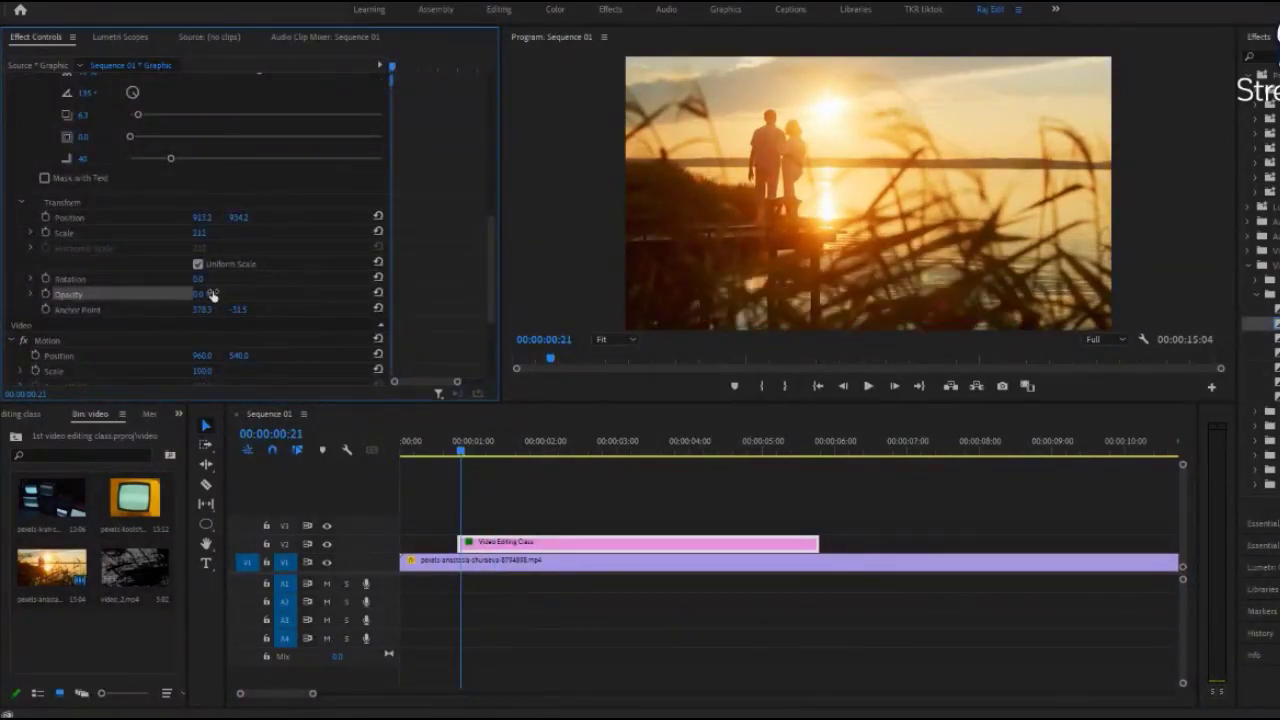
pyautogui.click(45, 294)
pyautogui.moveTo(391, 66); pyautogui.dragTo(404, 67)
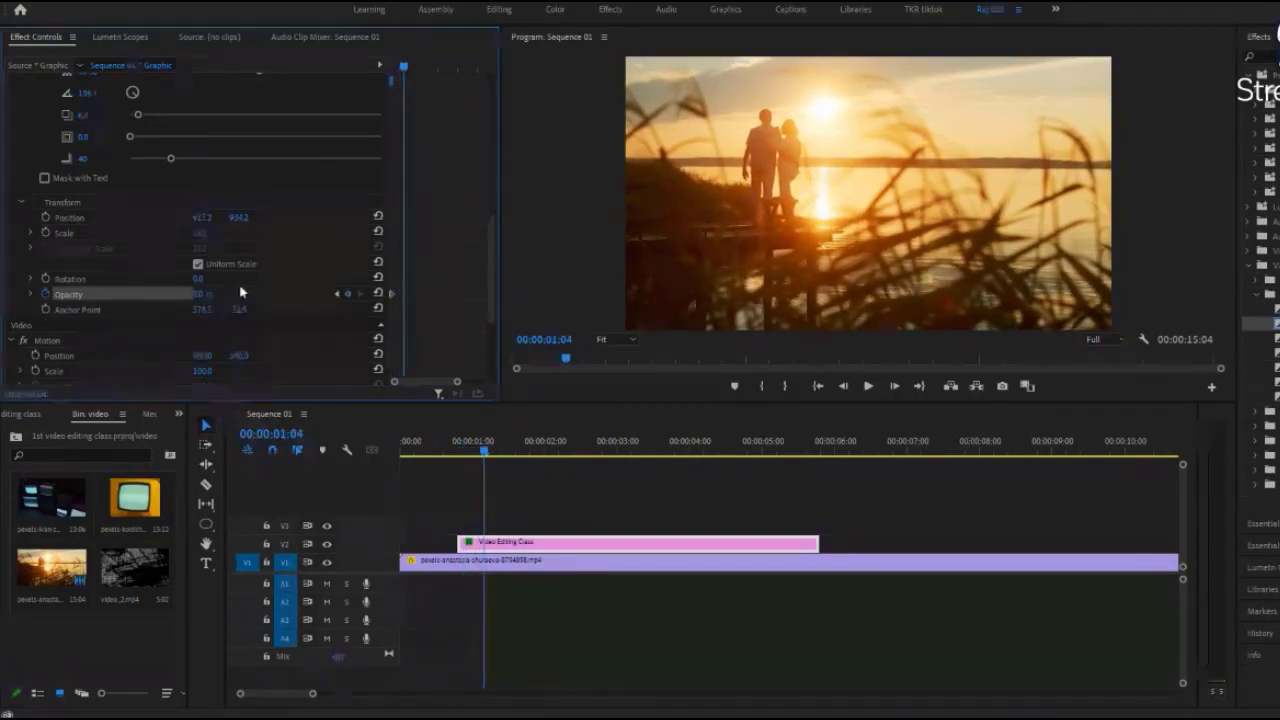
pyautogui.click(348, 296)
# Set that keyframe's Opacity to 100%, shift it later, and make it a Hold keyframe
pyautogui.click(205, 293)
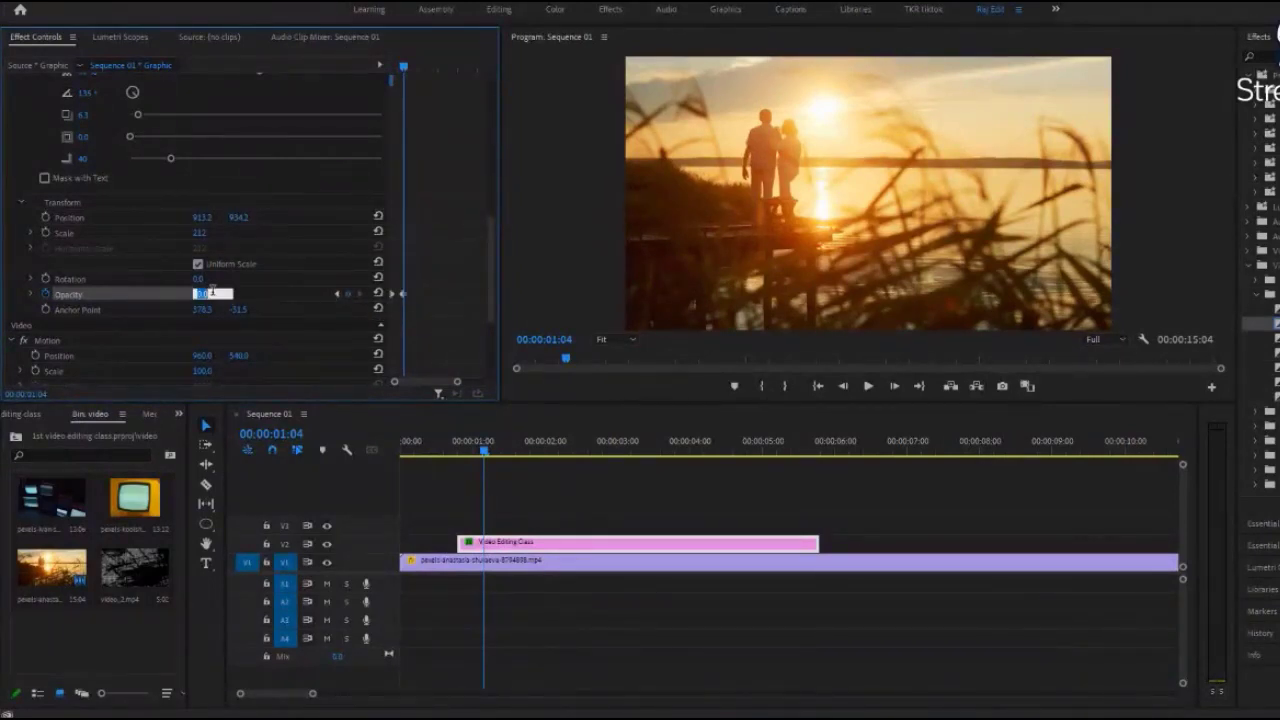
pyautogui.write('00')
pyautogui.press('Return')
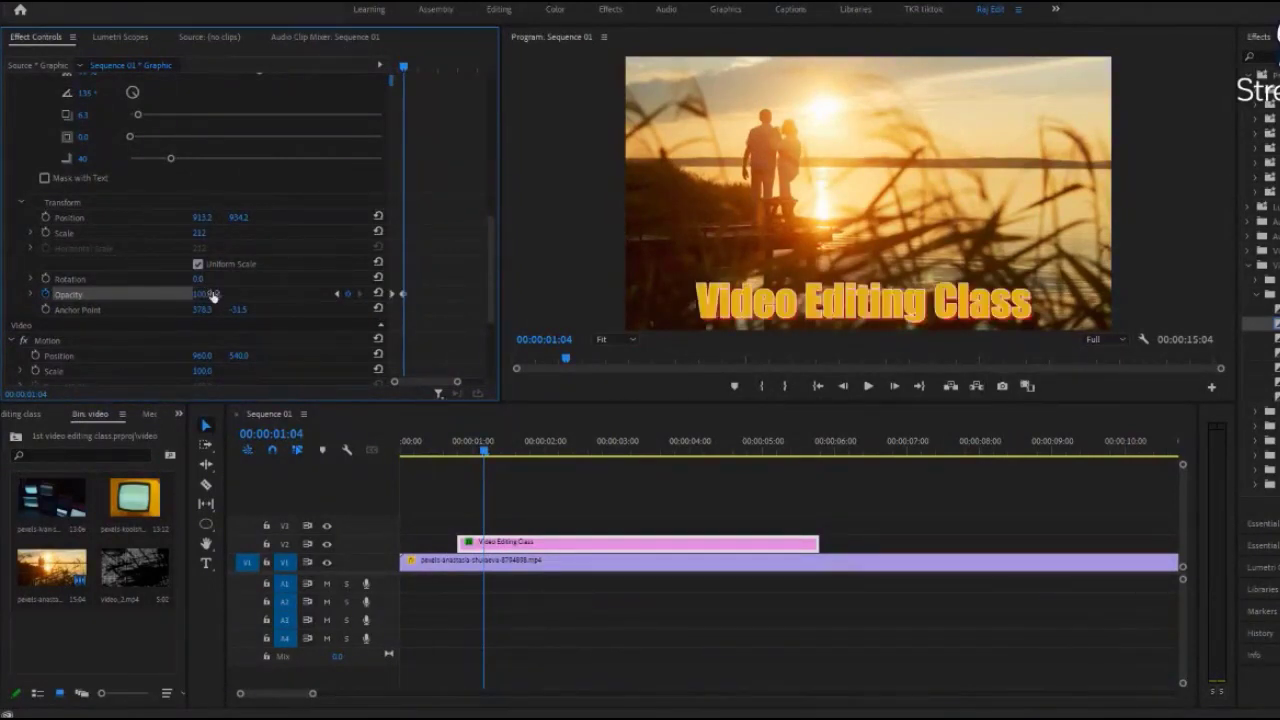
pyautogui.moveTo(405, 296); pyautogui.dragTo(420, 294)
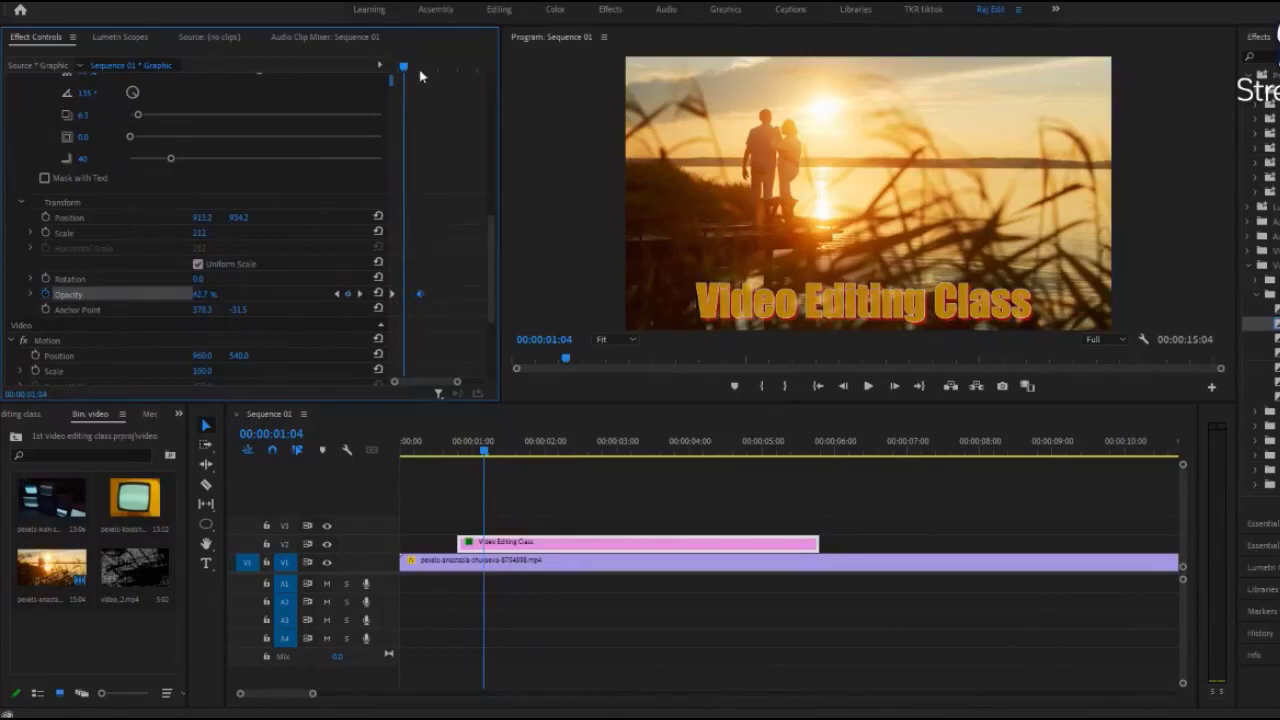
pyautogui.rightClick(393, 296)
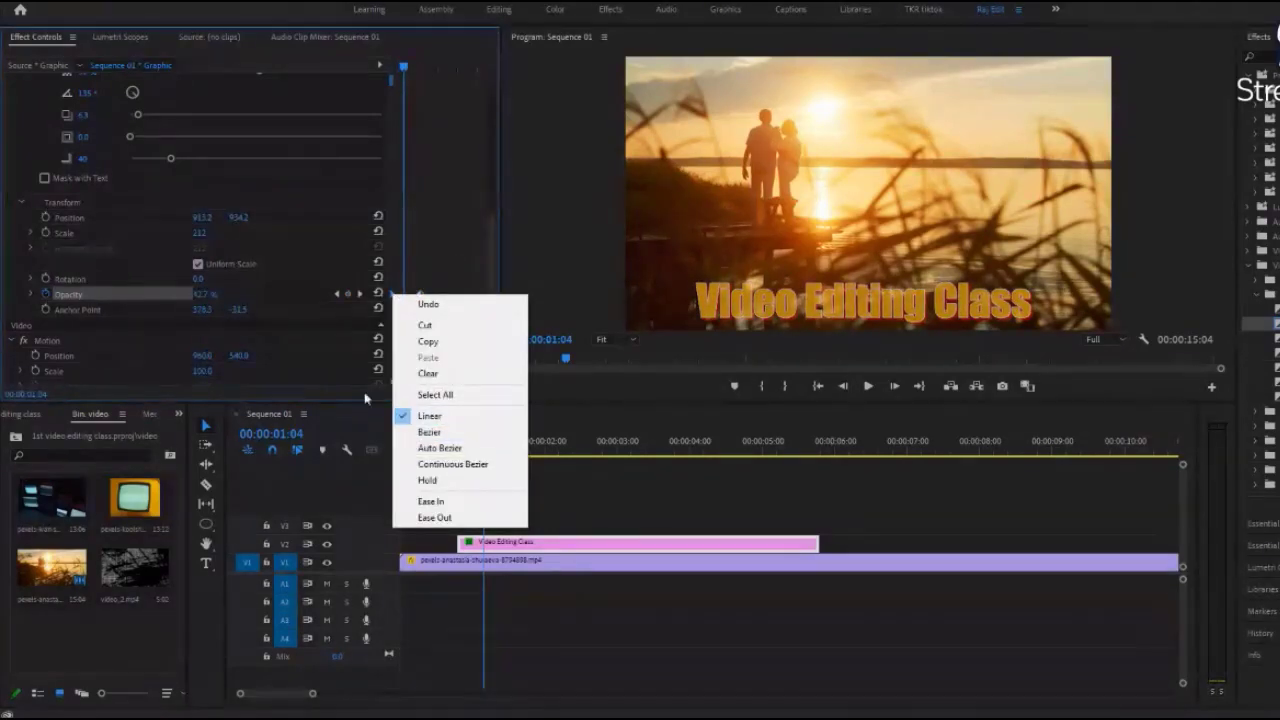
pyautogui.click(450, 480)
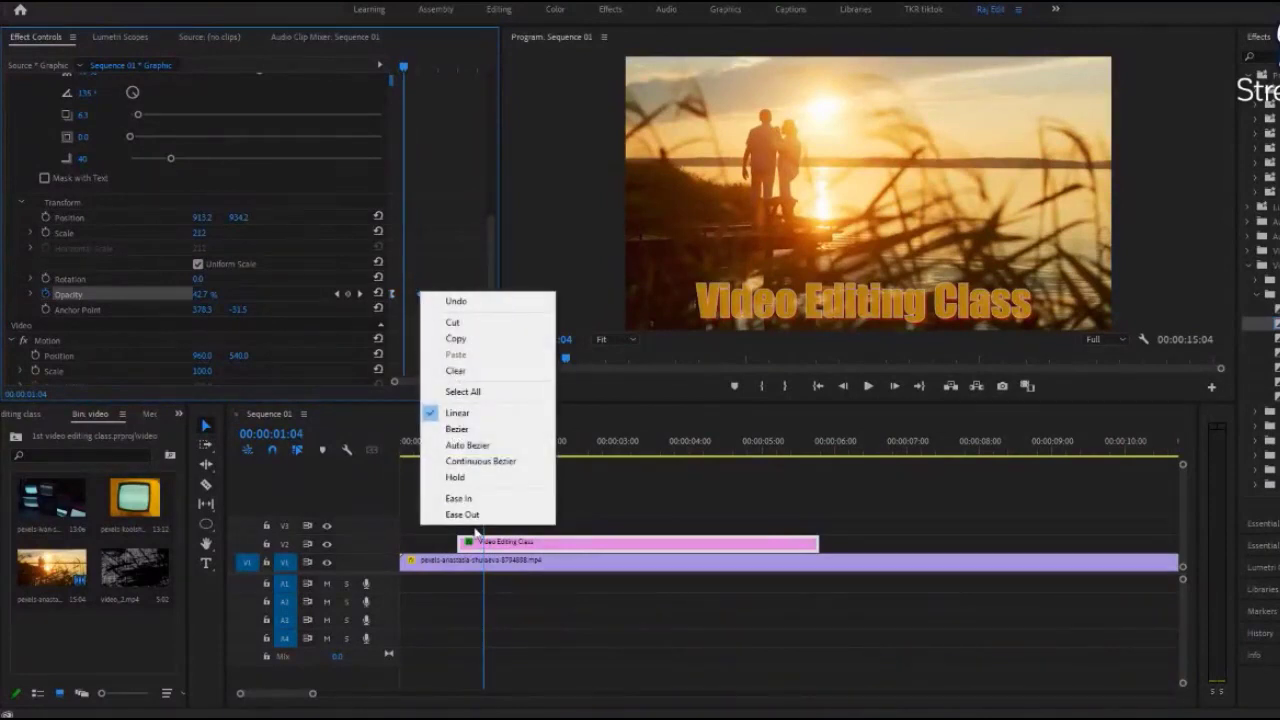
pyautogui.click(462, 514)
pyautogui.moveTo(403, 68); pyautogui.dragTo(363, 72)
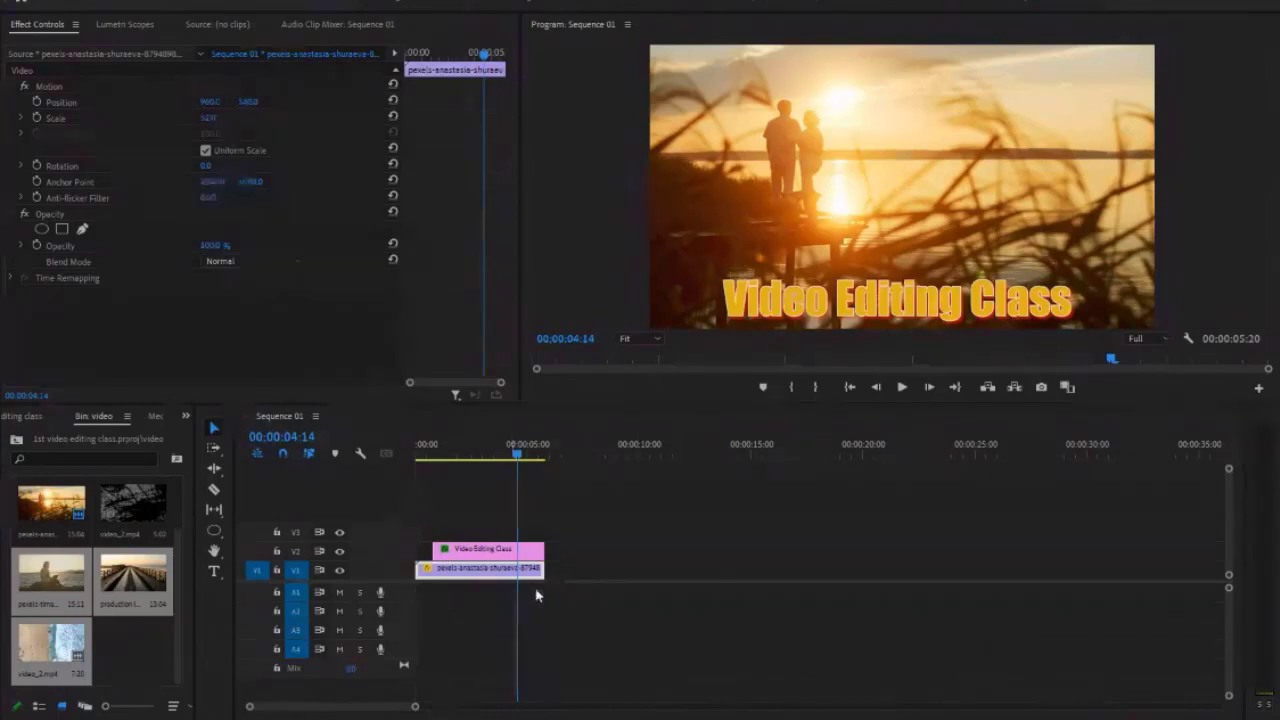
pyautogui.click(425, 456)
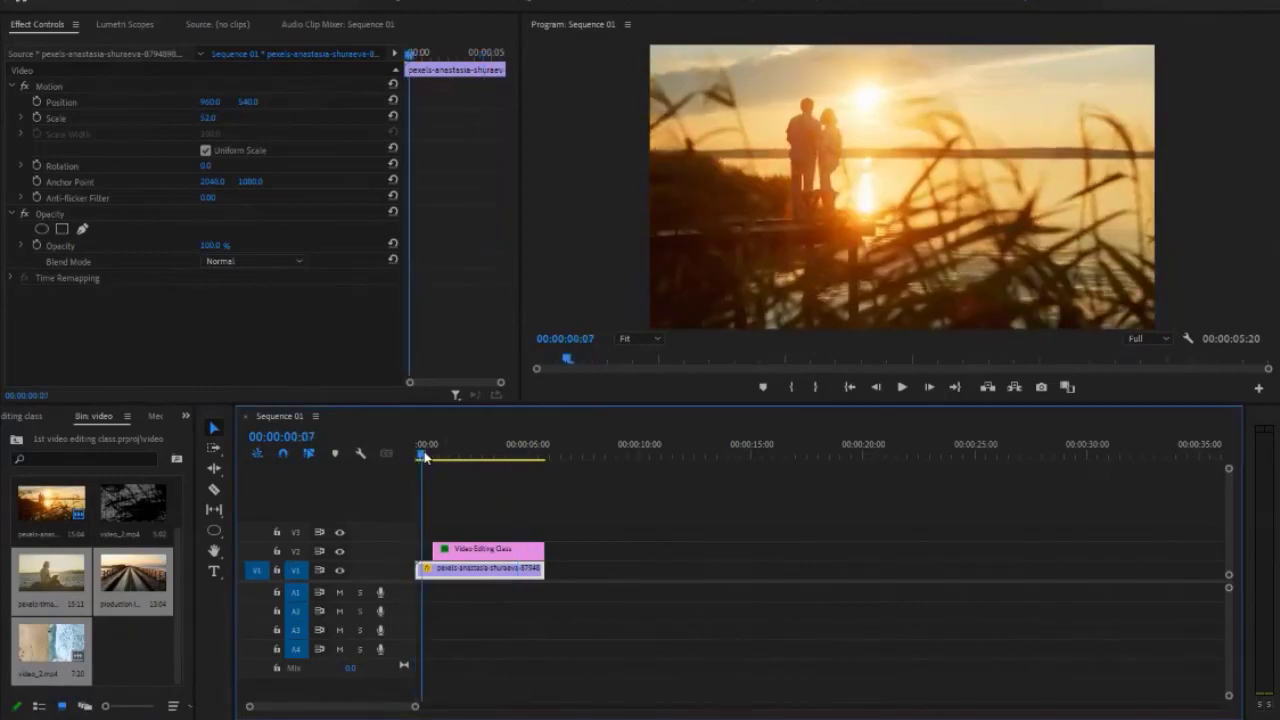
pyautogui.moveTo(425, 456); pyautogui.dragTo(466, 456)
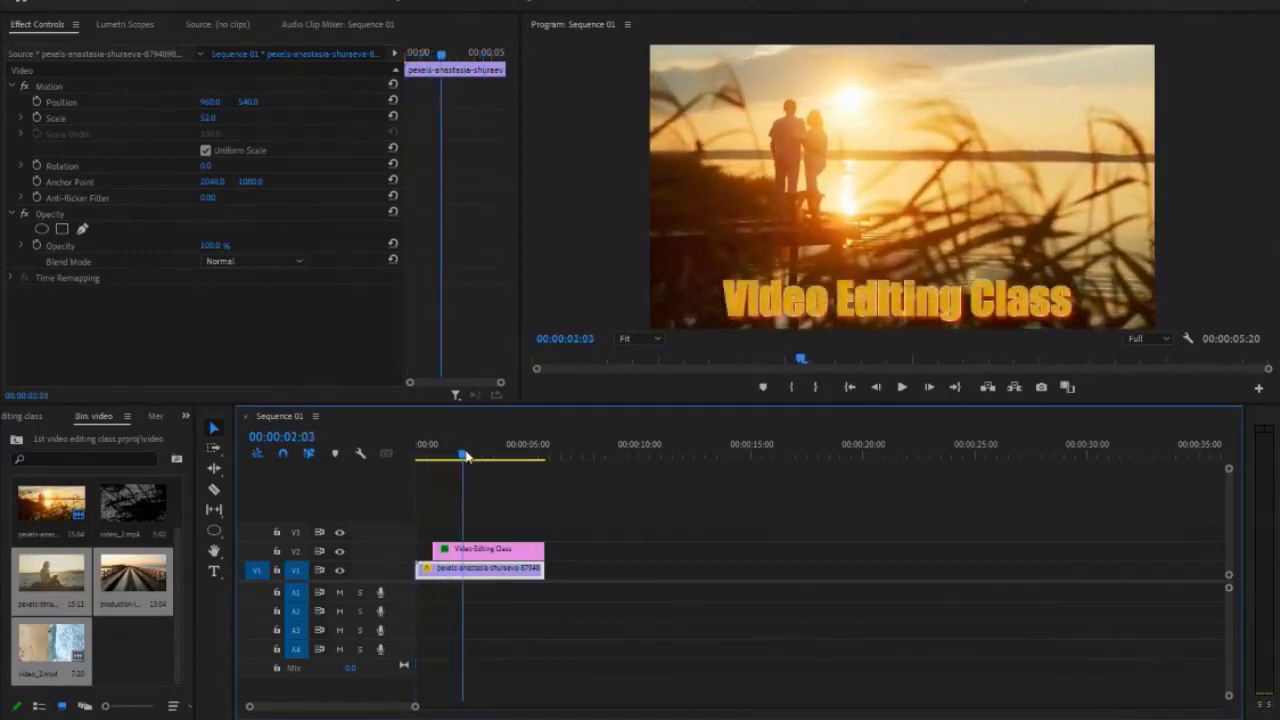
pyautogui.click(514, 556)
pyautogui.press('space')
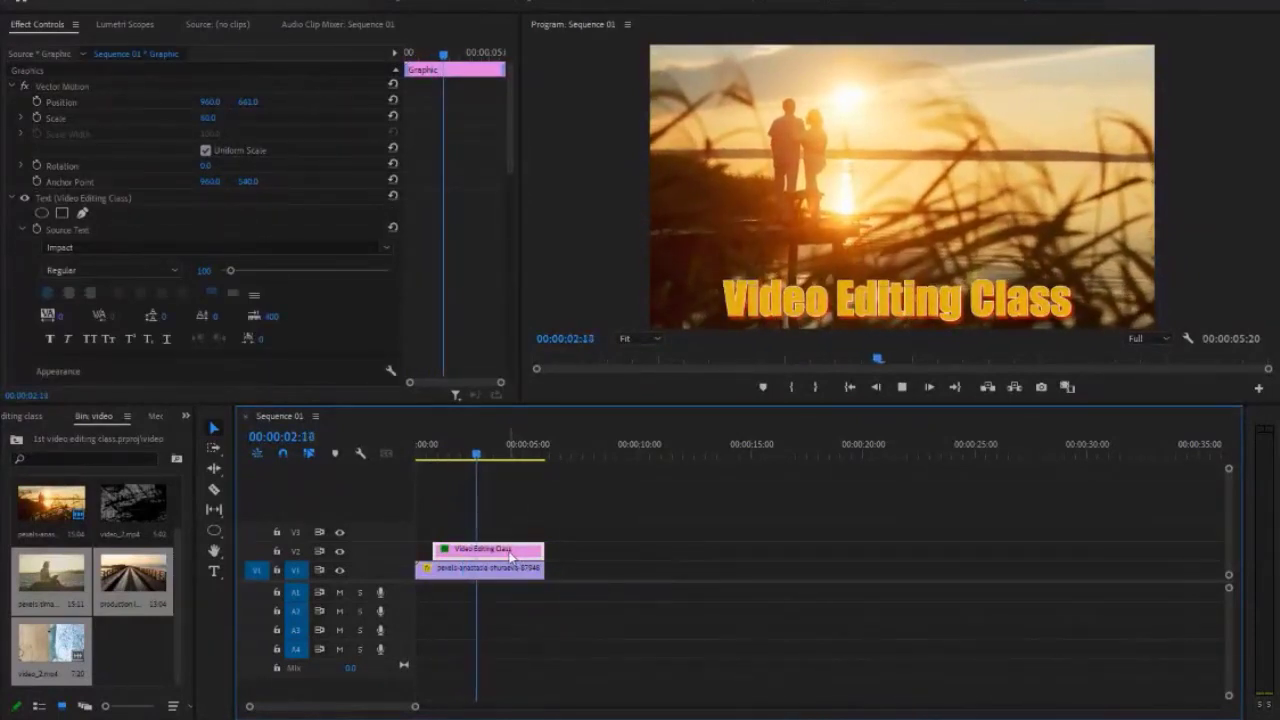
pyautogui.press('space')
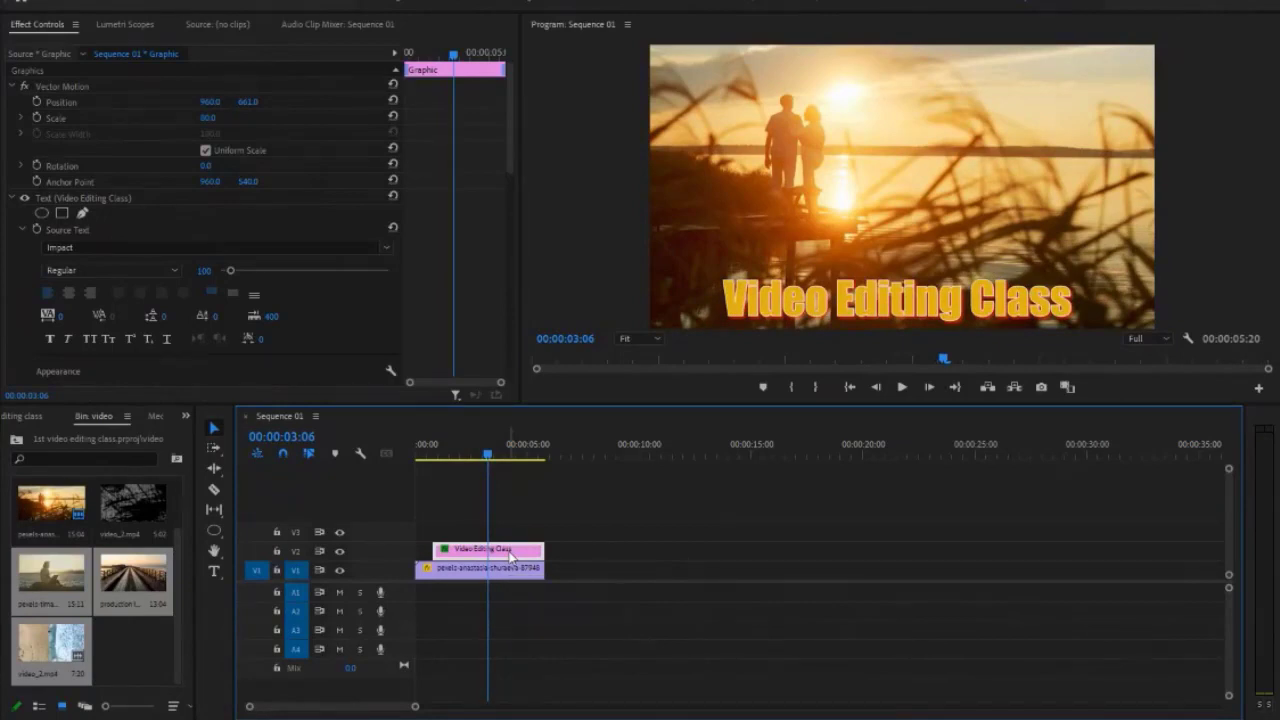
pyautogui.click(458, 505)
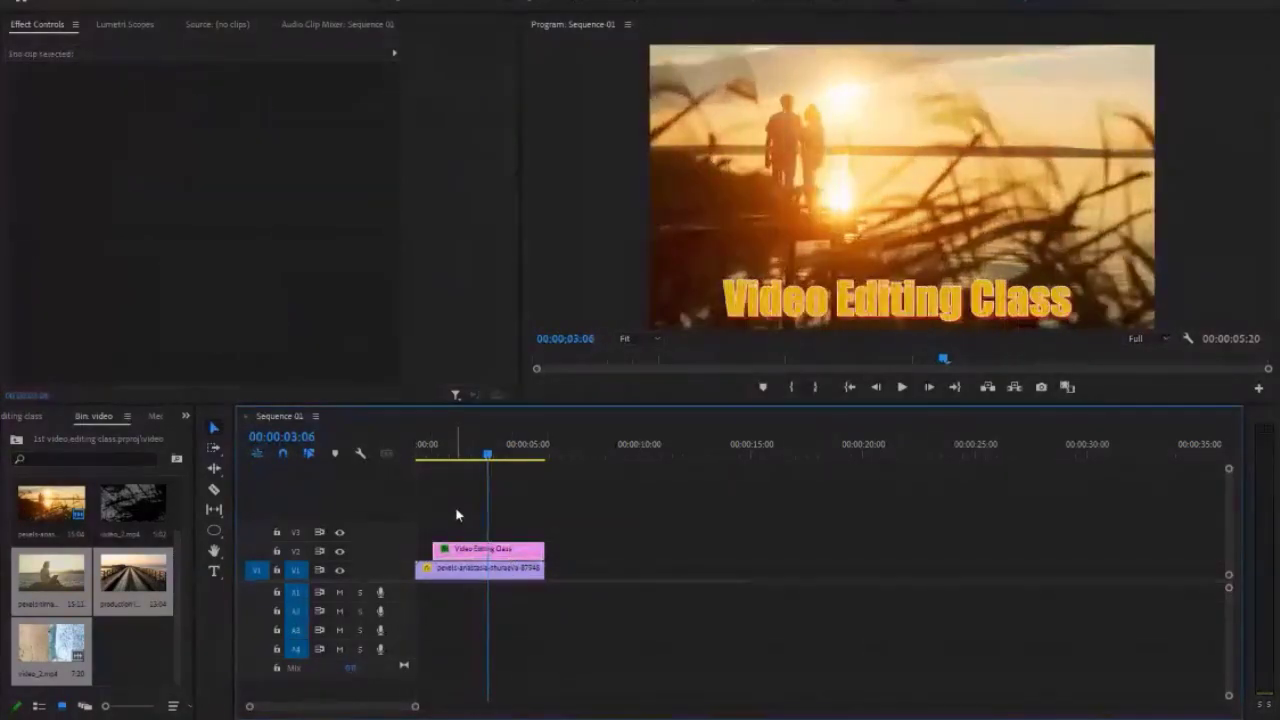
pyautogui.click(539, 457)
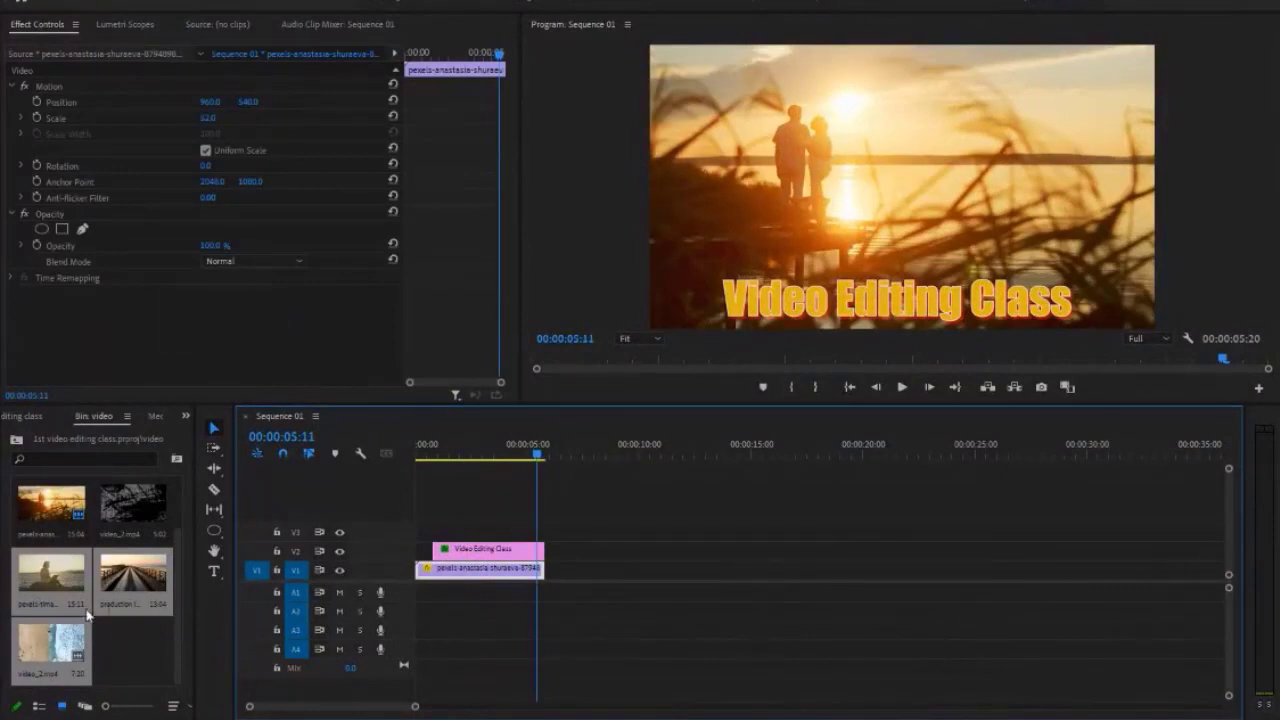
# Drop video_2 onto V1 and slide it to start around 7.6 seconds, after the sunset clip
pyautogui.moveTo(60, 645)
pyautogui.mouseDown()
pyautogui.moveTo(590, 567)
pyautogui.moveTo(583, 591)
pyautogui.mouseUp()
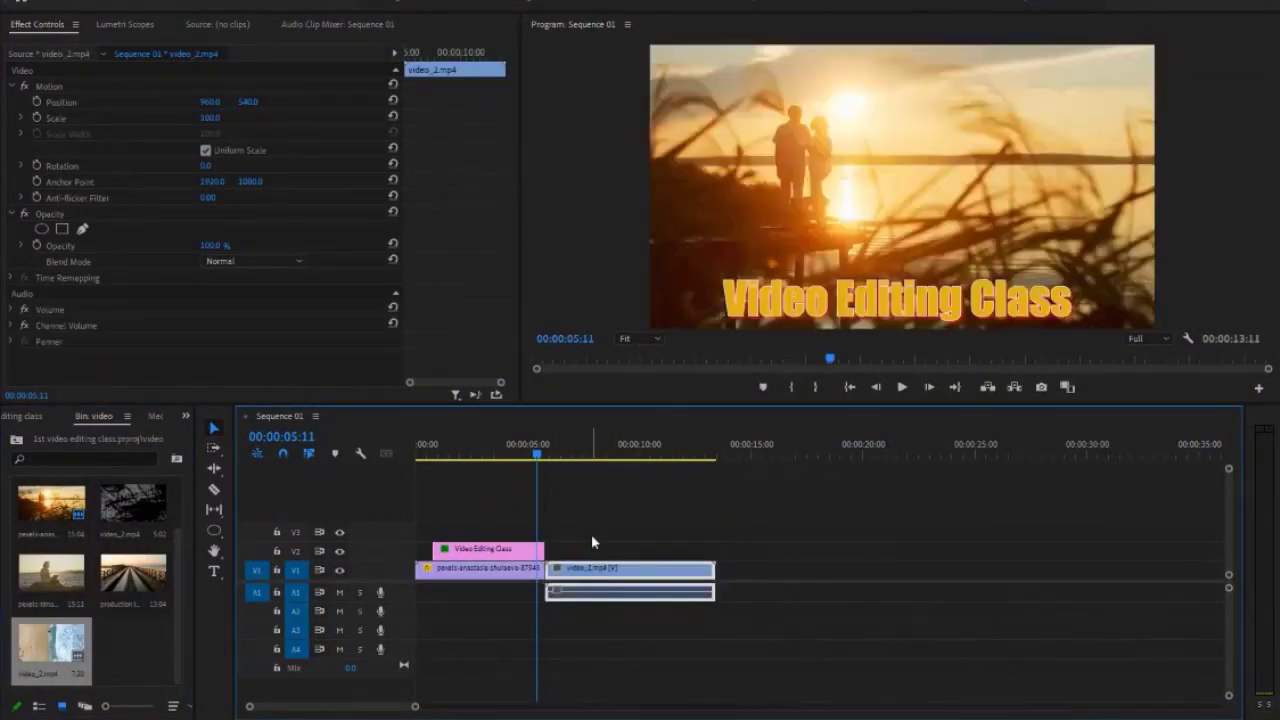
pyautogui.moveTo(591, 534); pyautogui.dragTo(595, 570)
pyautogui.moveTo(415, 706); pyautogui.dragTo(371, 706)
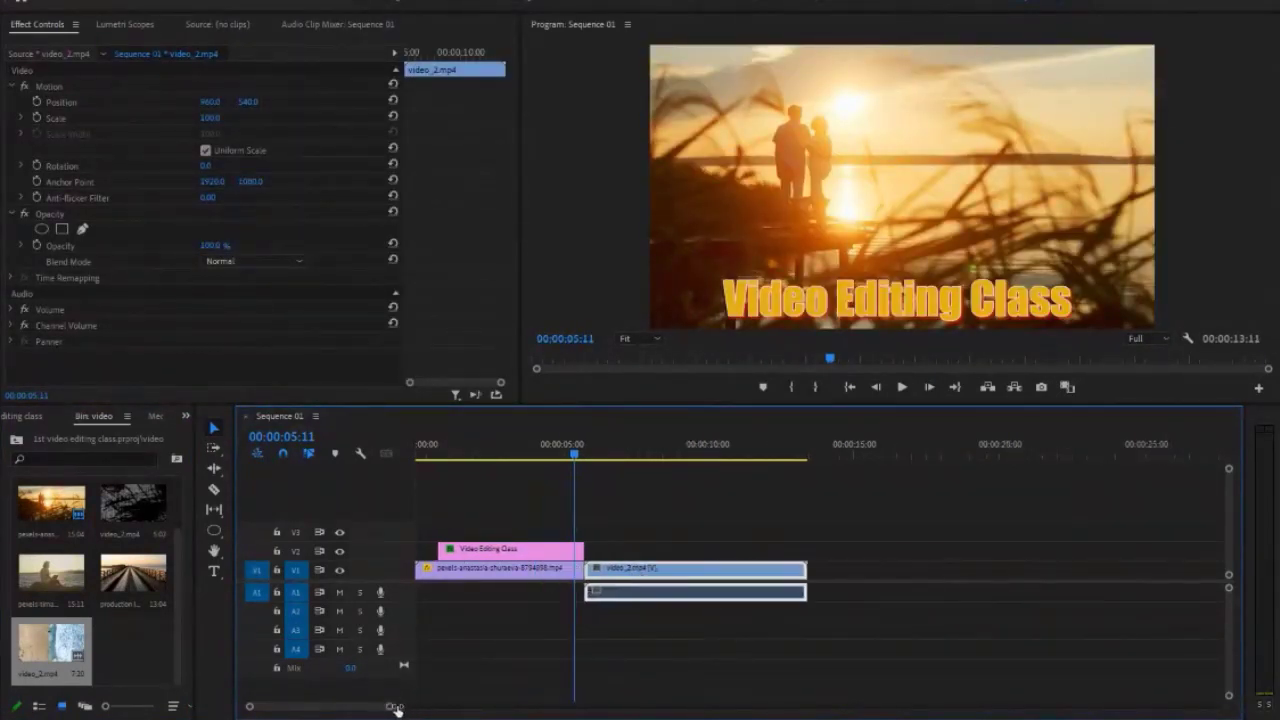
pyautogui.keyDown('shift'); pyautogui.click(586, 571); pyautogui.keyUp('shift')
pyautogui.moveTo(665, 580); pyautogui.dragTo(826, 578)
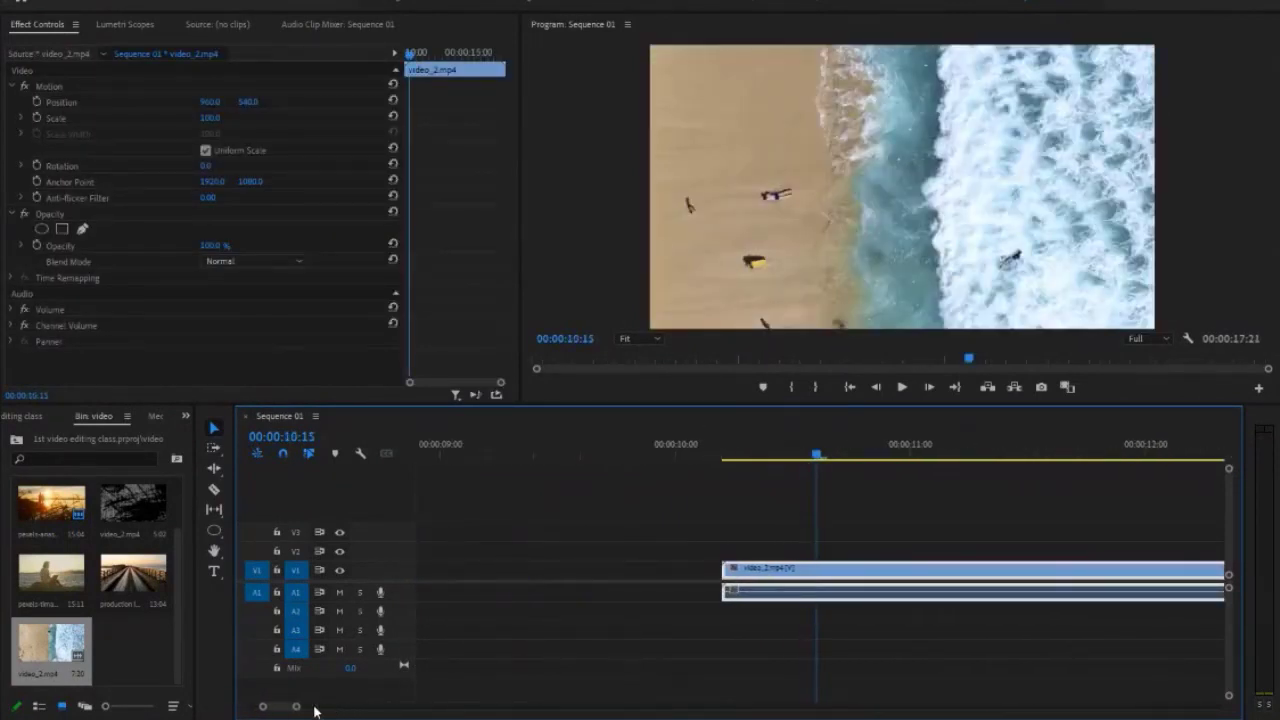
pyautogui.moveTo(371, 708); pyautogui.dragTo(314, 706)
pyautogui.moveTo(815, 598); pyautogui.dragTo(524, 598)
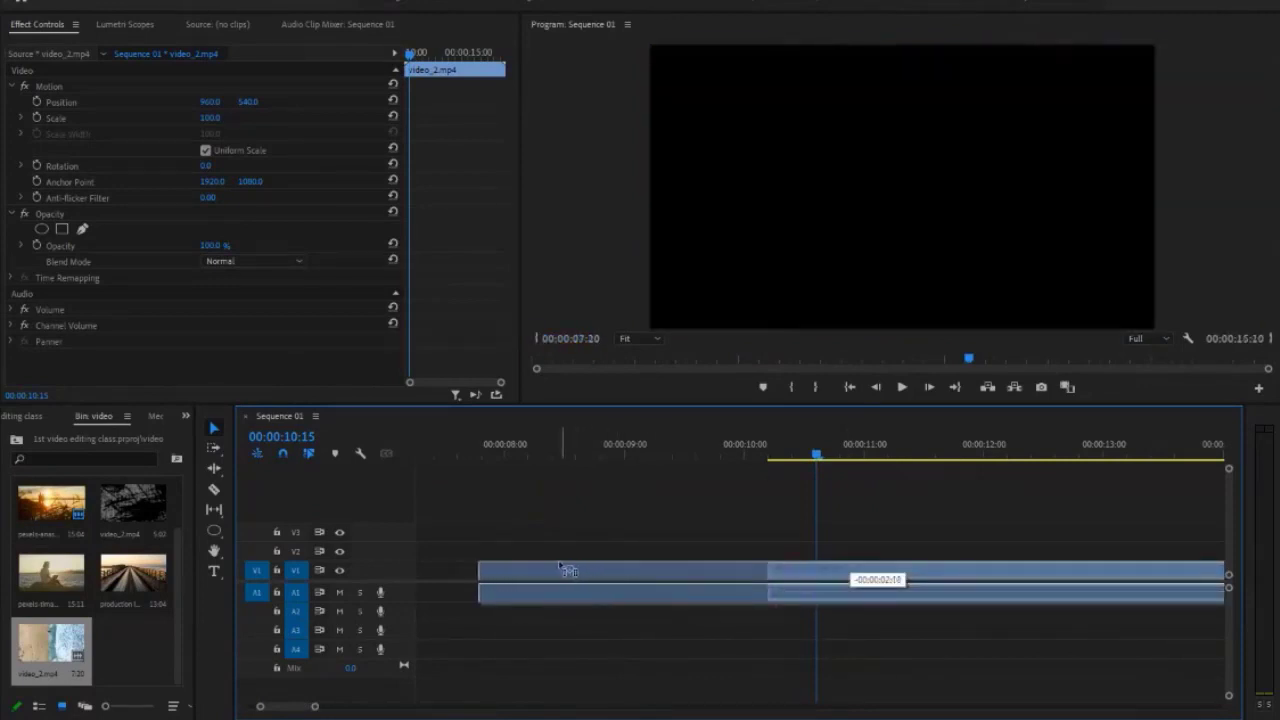
# At 08:11, lower video_2.mp4's Motion Scale to 52.0 so the whole beach frame fits
pyautogui.click(558, 440)
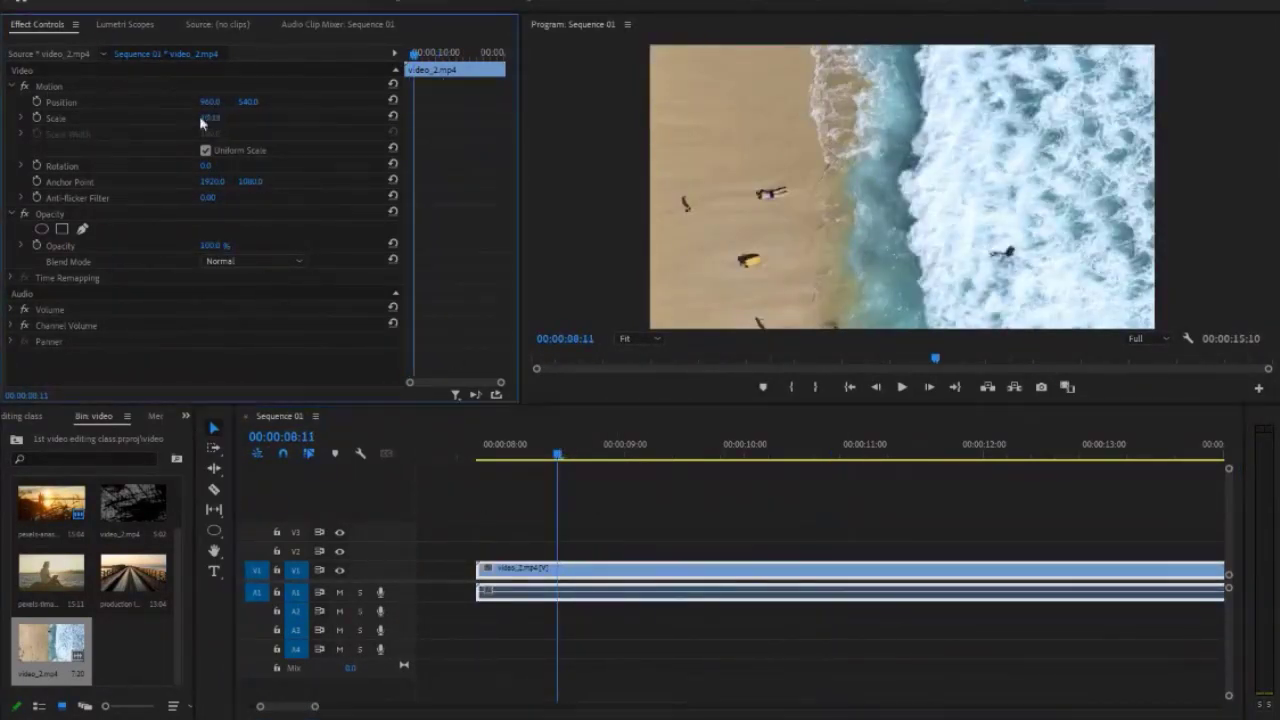
pyautogui.moveTo(205, 117); pyautogui.dragTo(233, 151)
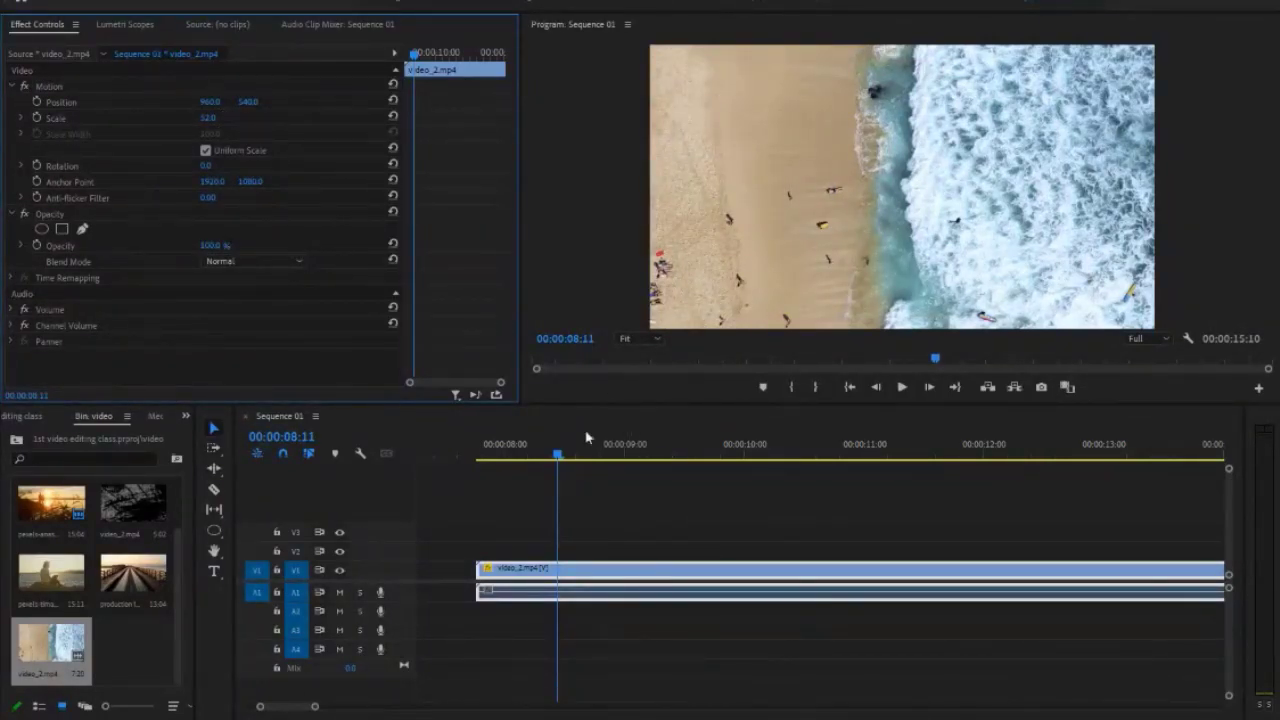
pyautogui.moveTo(314, 706); pyautogui.dragTo(307, 707)
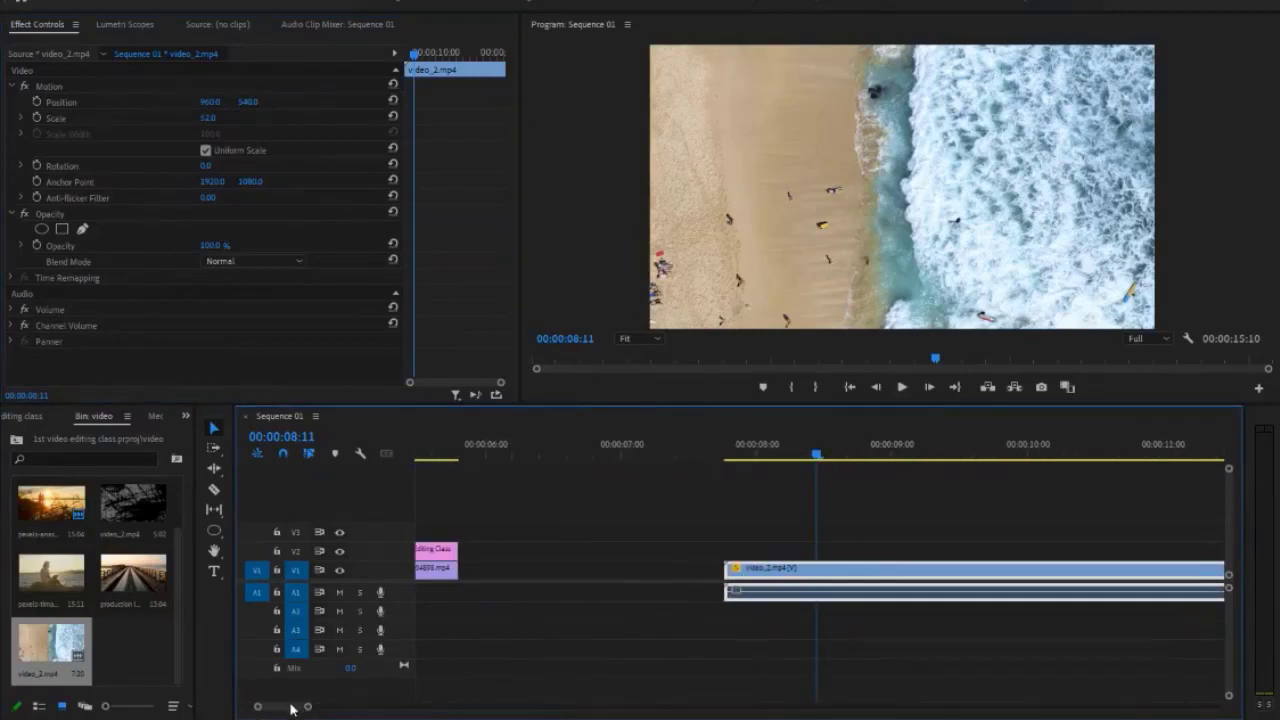
pyautogui.scroll(-3, 290, 706)
pyautogui.moveTo(311, 707); pyautogui.dragTo(304, 711)
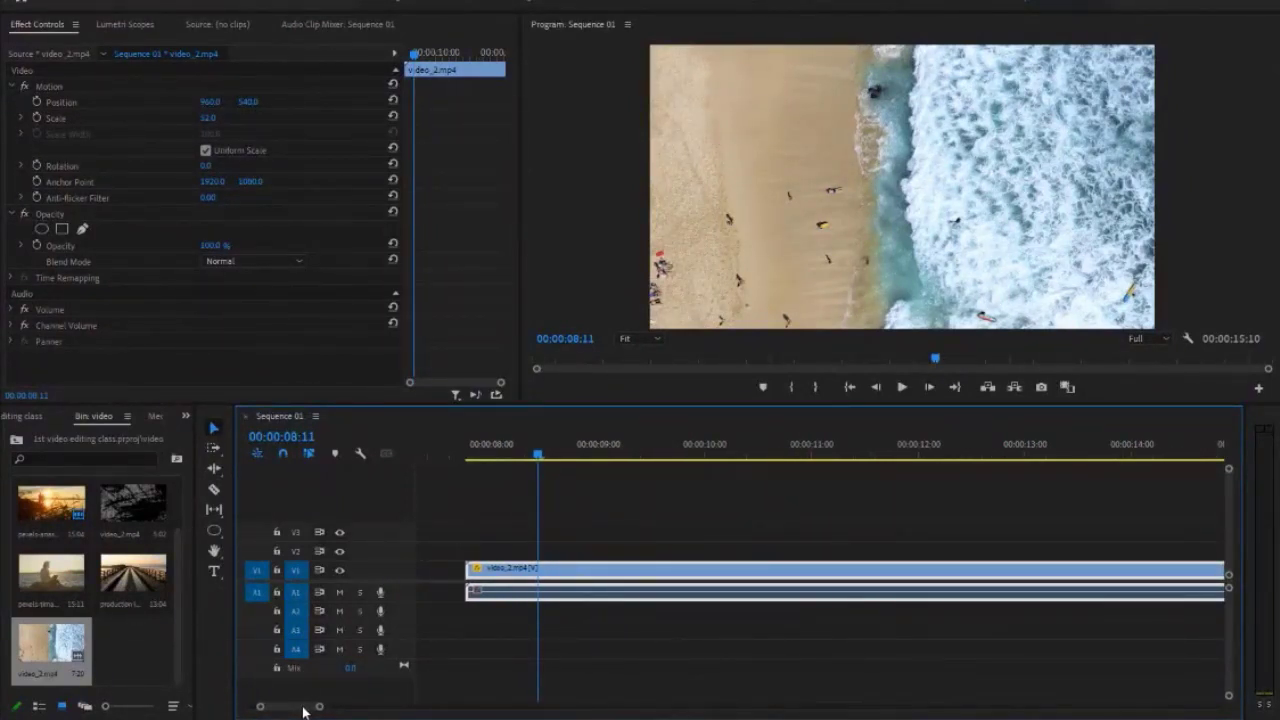
pyautogui.click(650, 521)
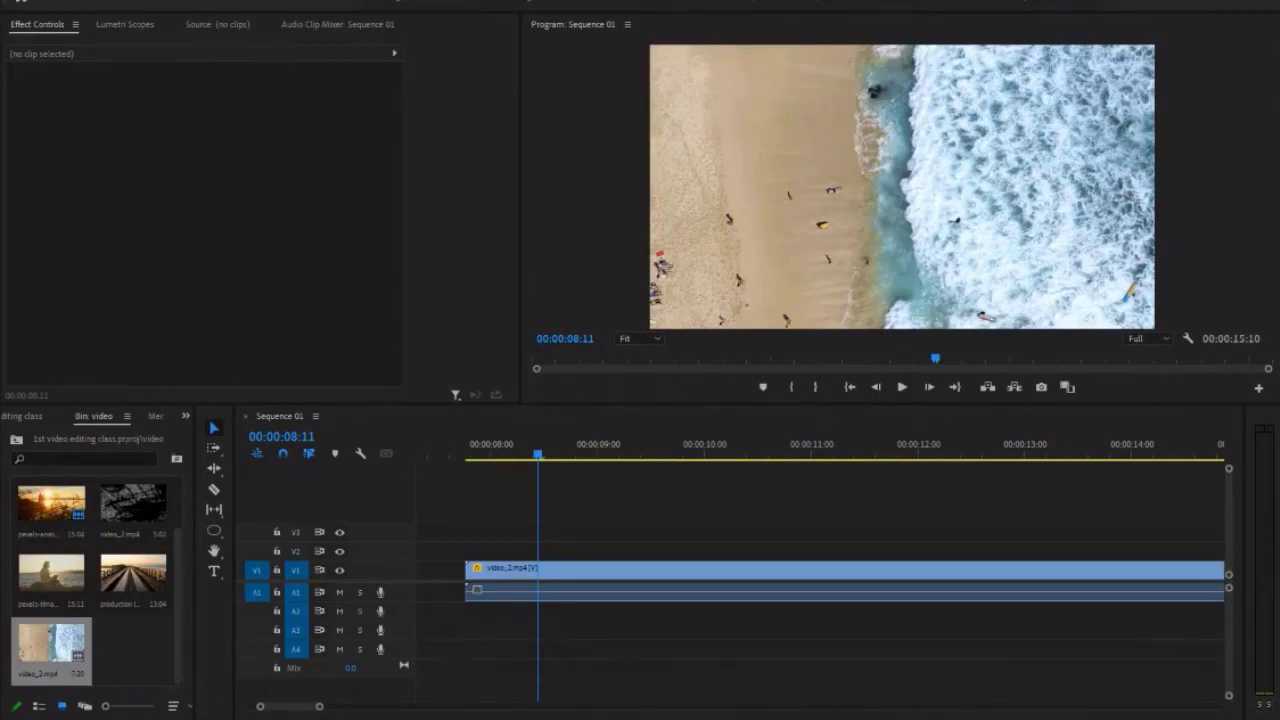
pyautogui.click(669, 570)
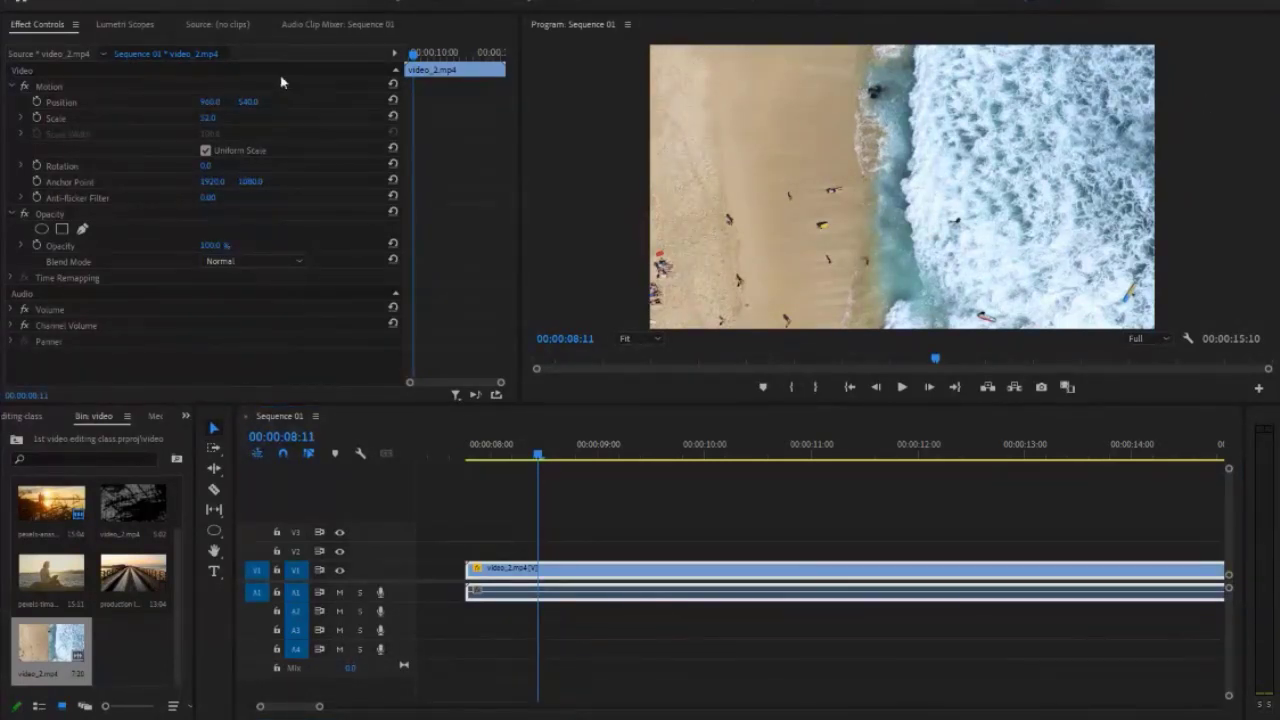
# Show the beach clip's Lumetri Color panel wider and enlarge the Program monitor
pyautogui.hotkey('alt', 'w')
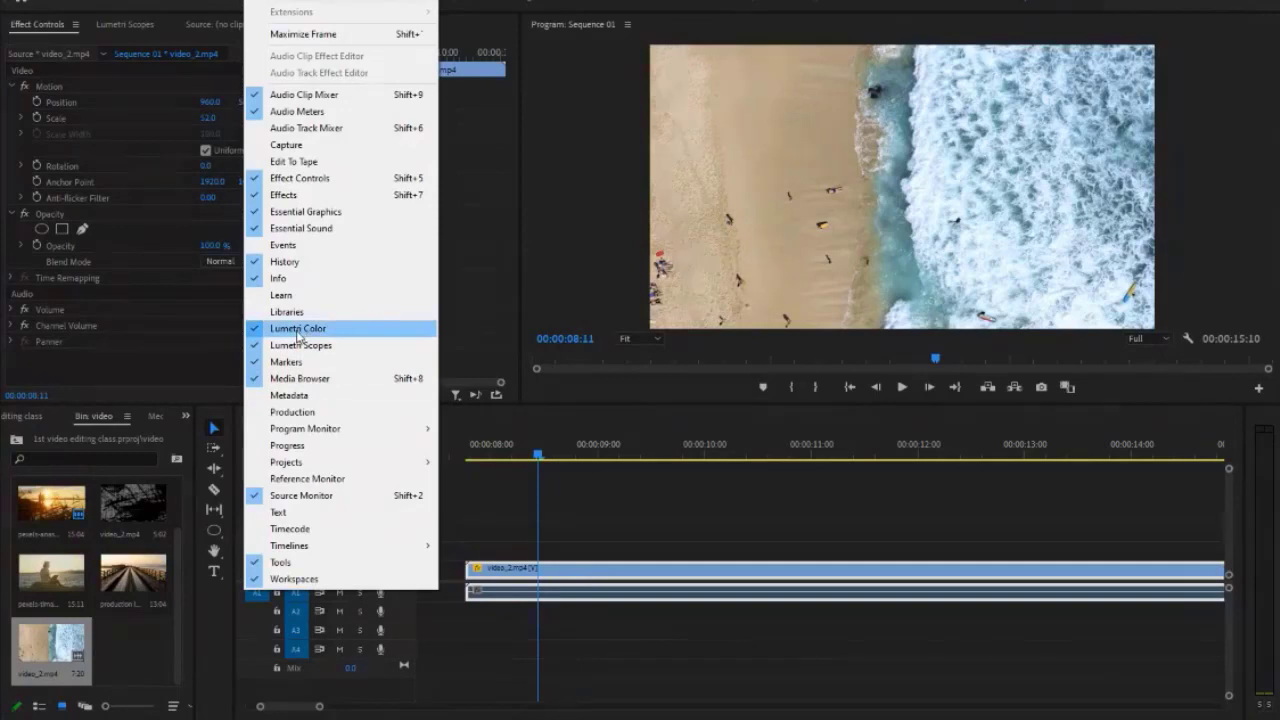
pyautogui.press('Escape')
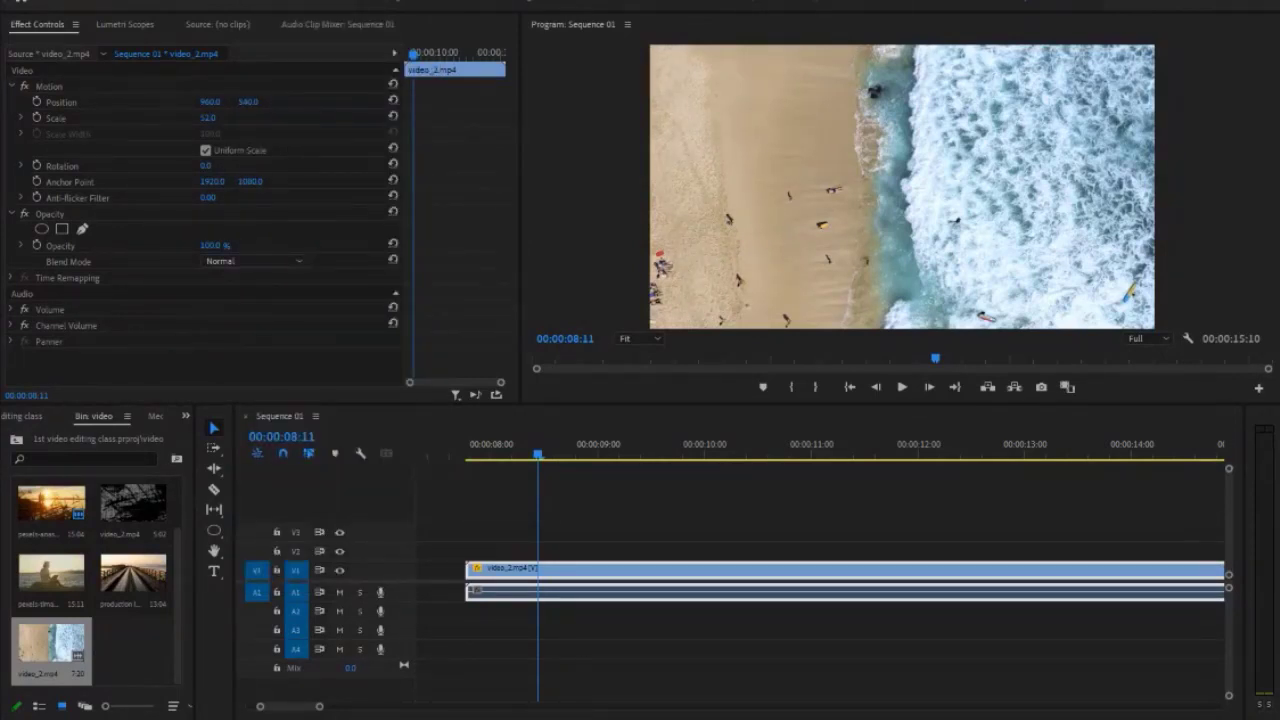
pyautogui.click(643, 572)
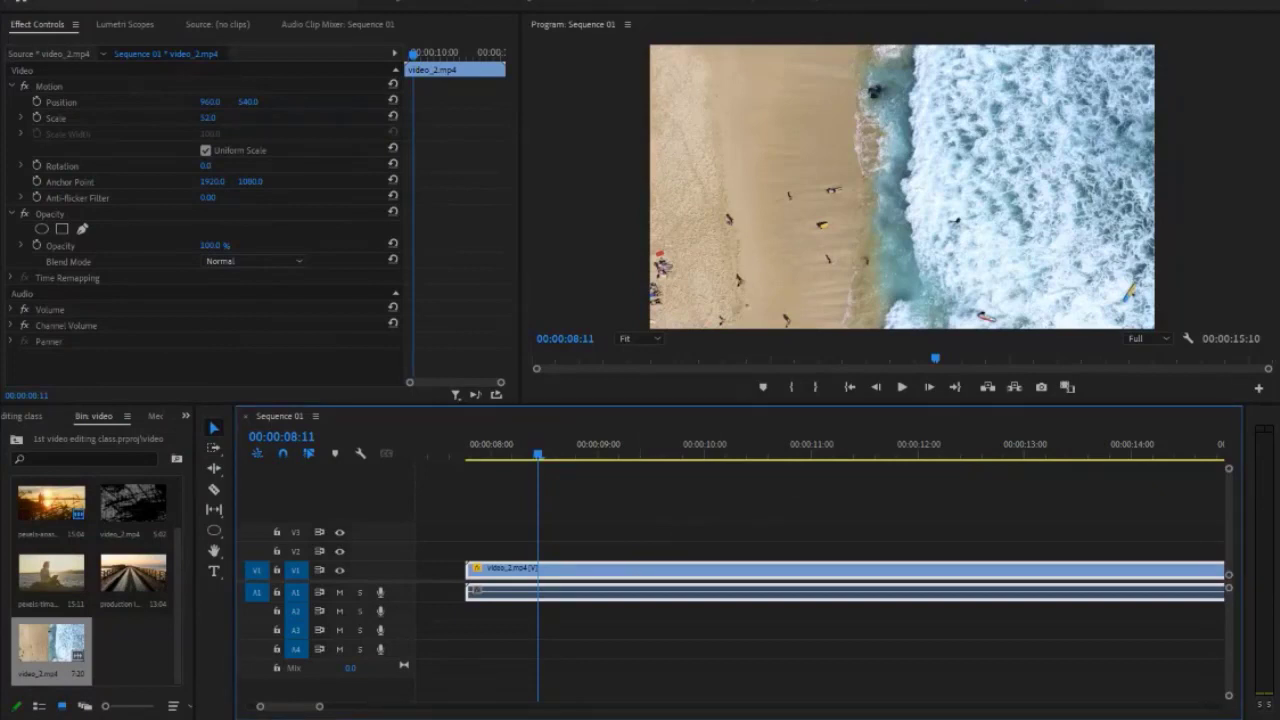
pyautogui.moveTo(1276, 319); pyautogui.dragTo(1102, 319)
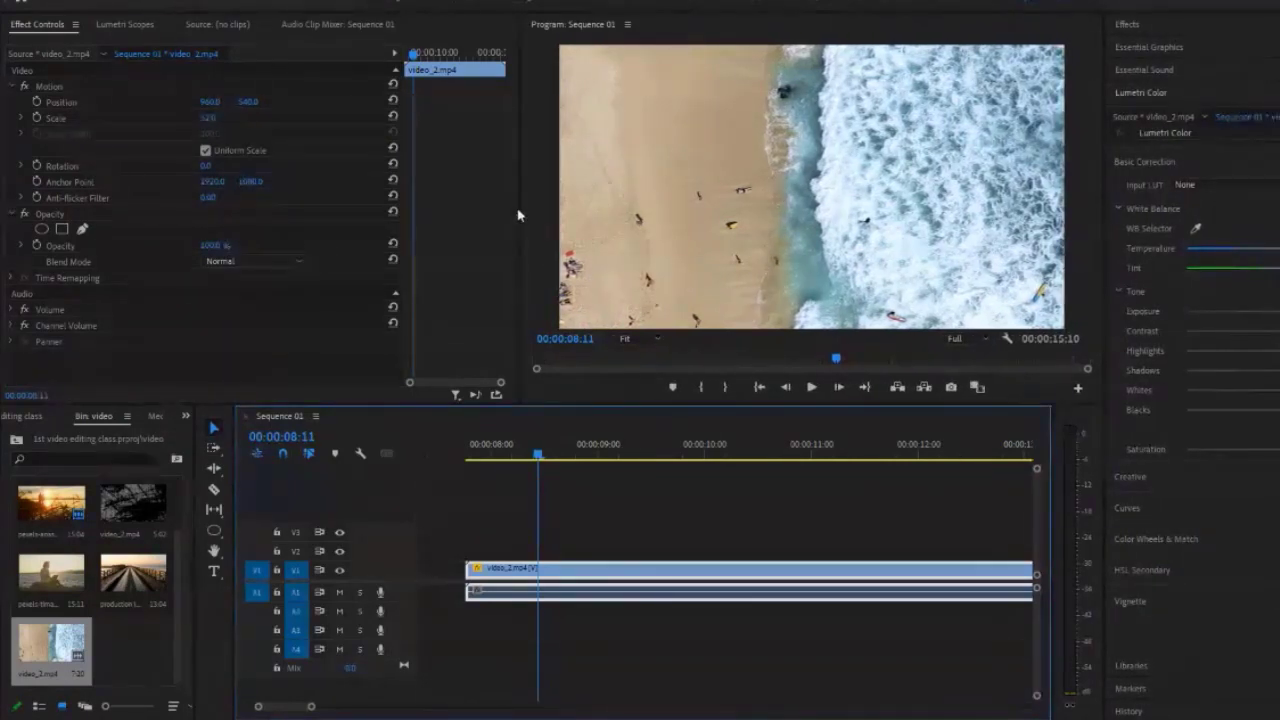
pyautogui.moveTo(519, 208); pyautogui.dragTo(153, 208)
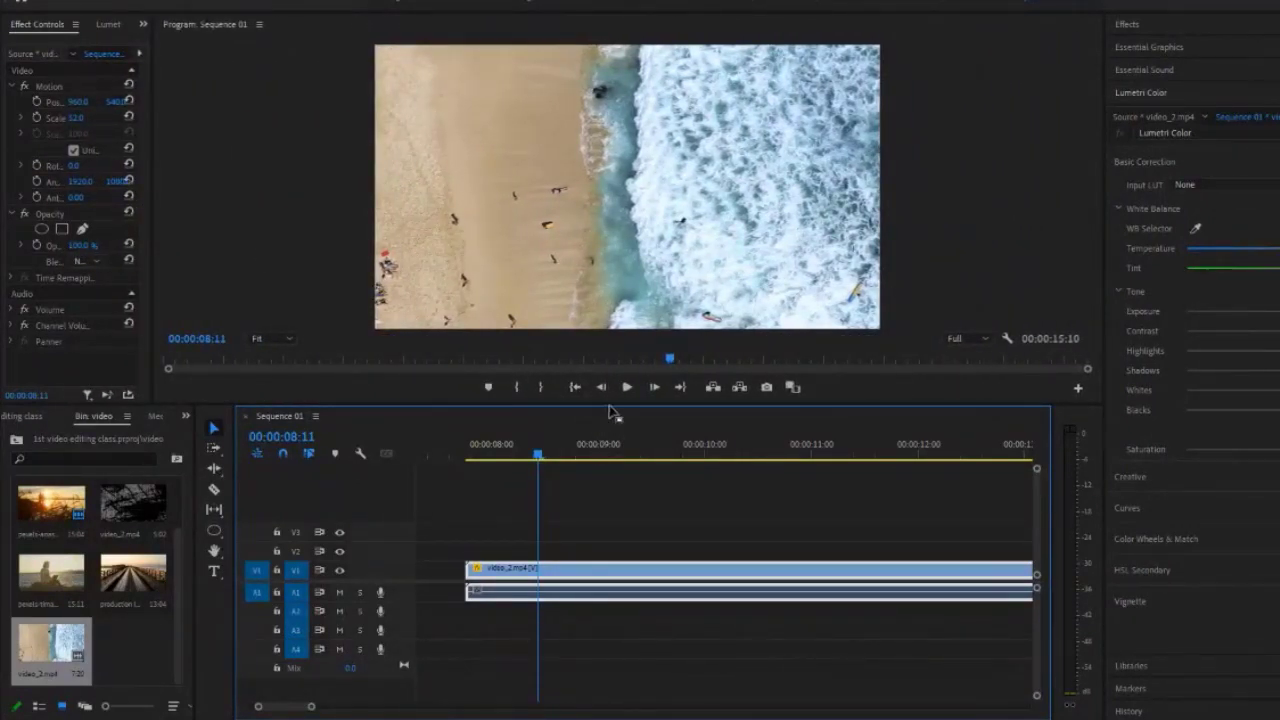
pyautogui.moveTo(609, 407); pyautogui.dragTo(612, 513)
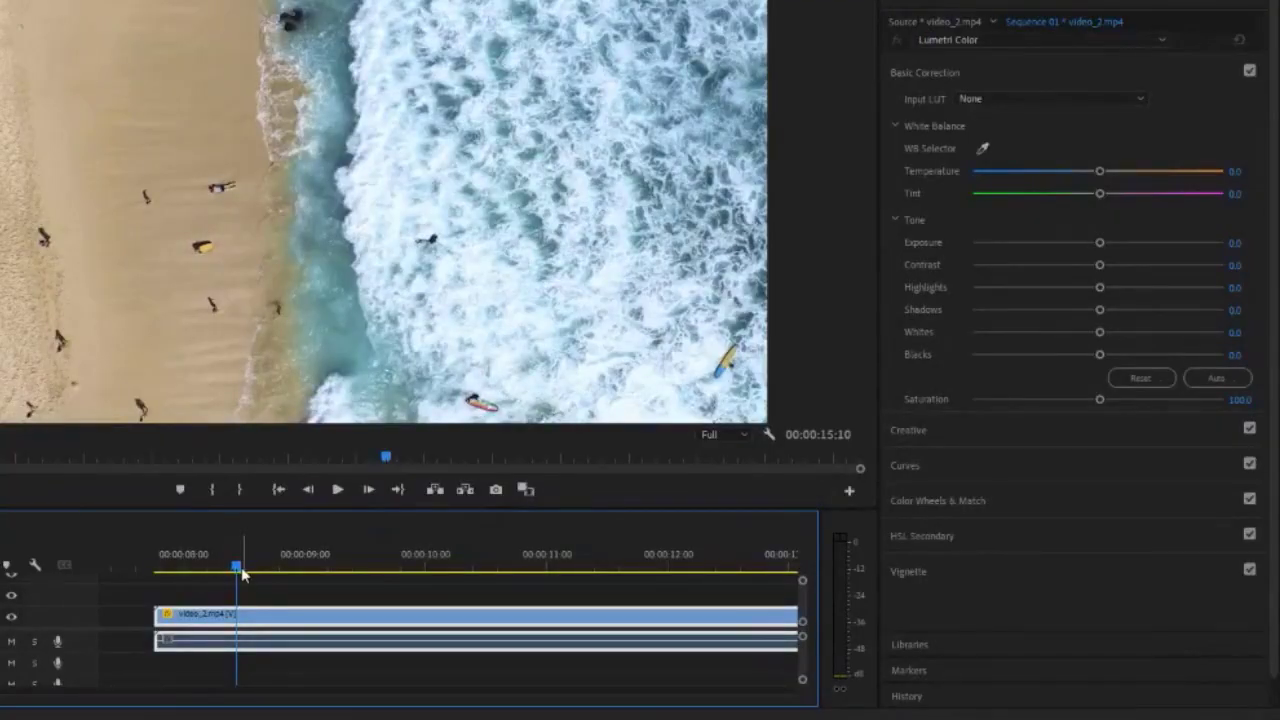
pyautogui.moveTo(237, 568)
pyautogui.mouseDown()
pyautogui.moveTo(221, 571)
pyautogui.moveTo(237, 571)
pyautogui.mouseUp()
# Cool the beach clip's Temperature to -11.6, shift Tint slightly, and nudge Exposure up
pyautogui.click(939, 76)
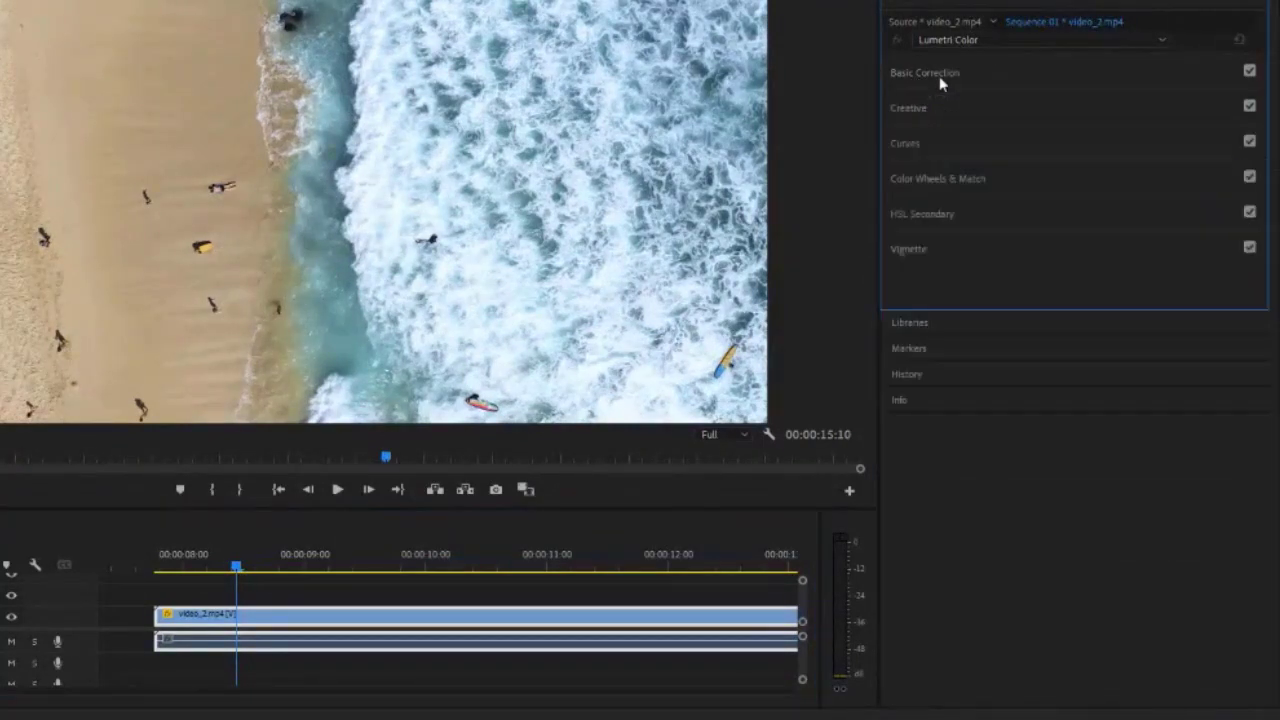
pyautogui.click(939, 76)
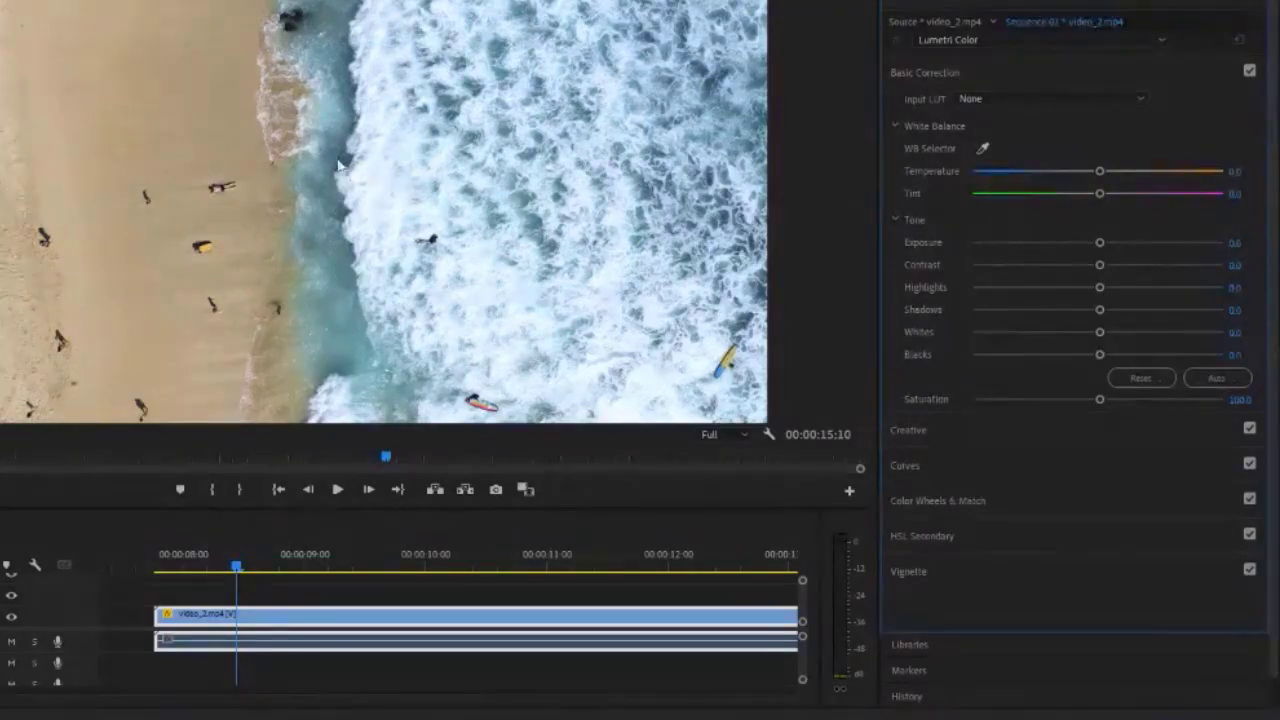
pyautogui.click(1100, 172)
pyautogui.moveTo(1100, 172); pyautogui.dragTo(1084, 177)
pyautogui.moveTo(1100, 194); pyautogui.dragTo(1095, 201)
pyautogui.moveTo(1101, 244); pyautogui.dragTo(1104, 248)
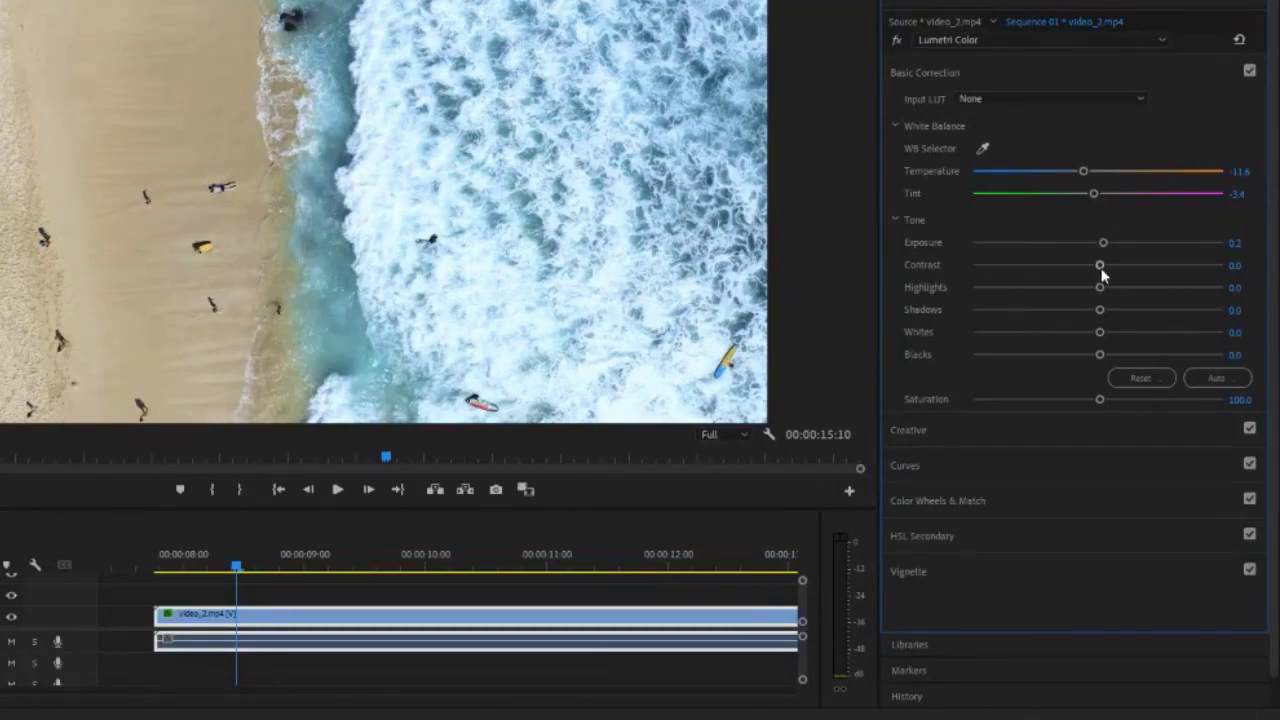
# Raise Contrast to 34.9, lower Highlights and Shadows, set Blacks -11.6 and Saturation 127.4
pyautogui.moveTo(1101, 266); pyautogui.dragTo(1142, 266)
pyautogui.moveTo(1100, 293); pyautogui.dragTo(1086, 292)
pyautogui.moveTo(1100, 311); pyautogui.dragTo(1086, 311)
pyautogui.moveTo(1097, 335); pyautogui.dragTo(1104, 335)
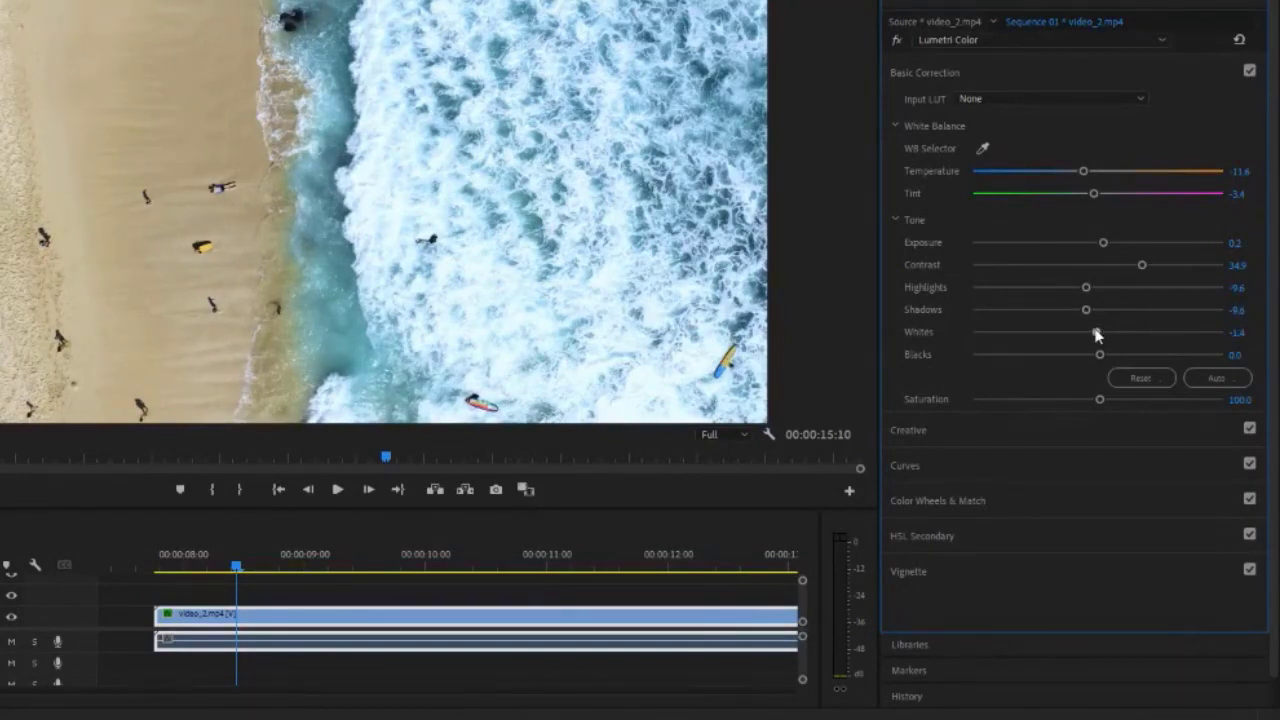
pyautogui.doubleClick(1104, 334)
pyautogui.moveTo(1099, 354); pyautogui.dragTo(1083, 357)
pyautogui.moveTo(1099, 398)
pyautogui.mouseDown()
pyautogui.moveTo(1180, 400)
pyautogui.moveTo(1013, 420)
pyautogui.moveTo(1134, 405)
pyautogui.mouseUp()
# Browse Creative looks, trying Fuji F125 Kodak 2393 and removing it
pyautogui.scroll(-1, 1063, 407)
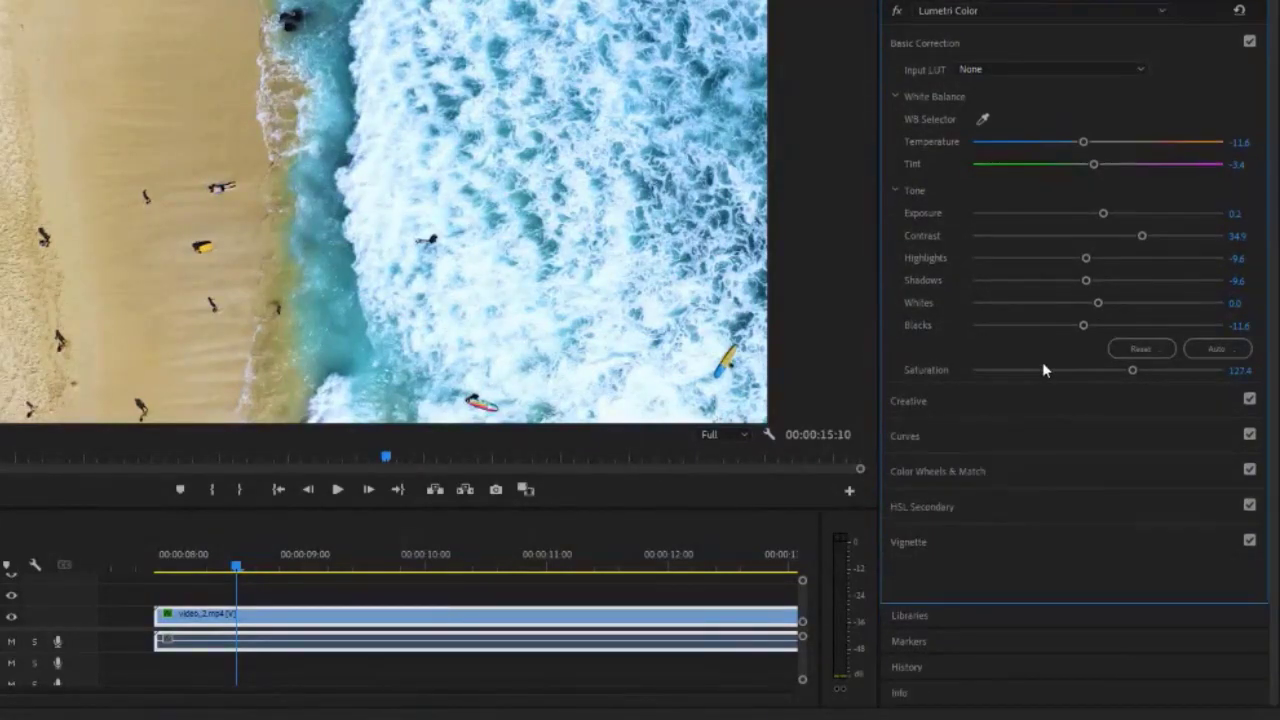
pyautogui.click(912, 401)
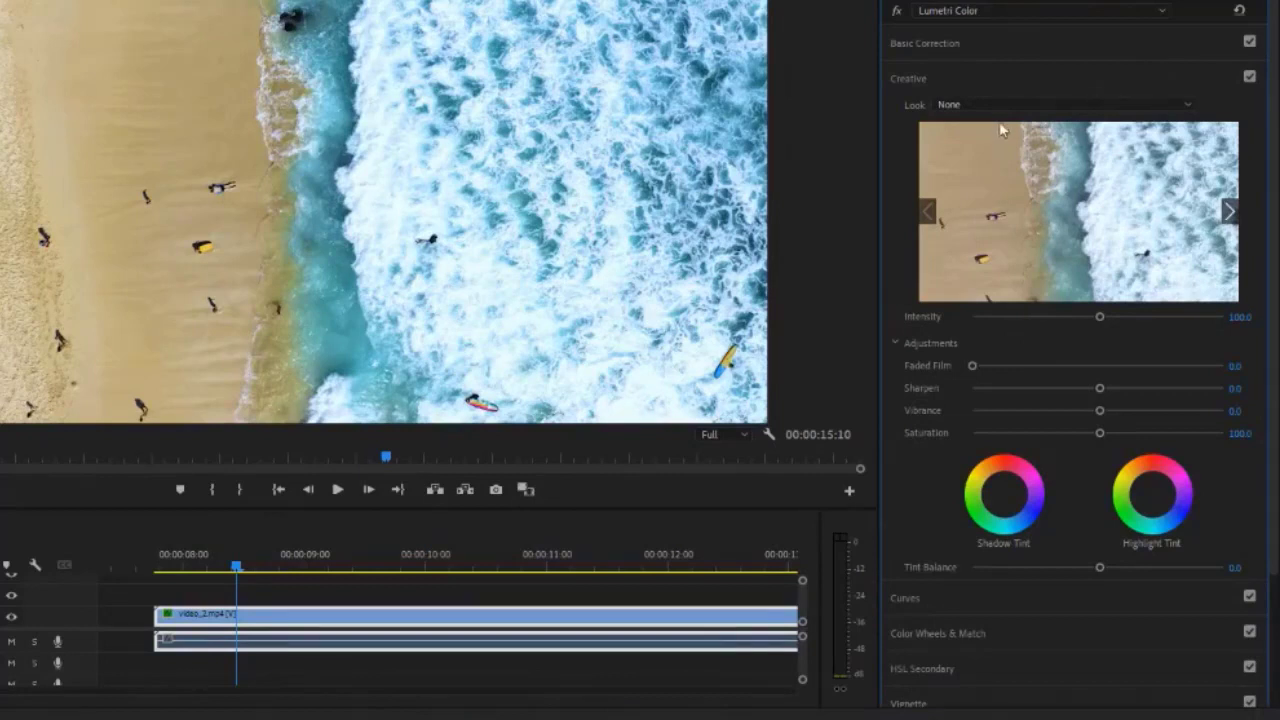
pyautogui.click(1230, 213)
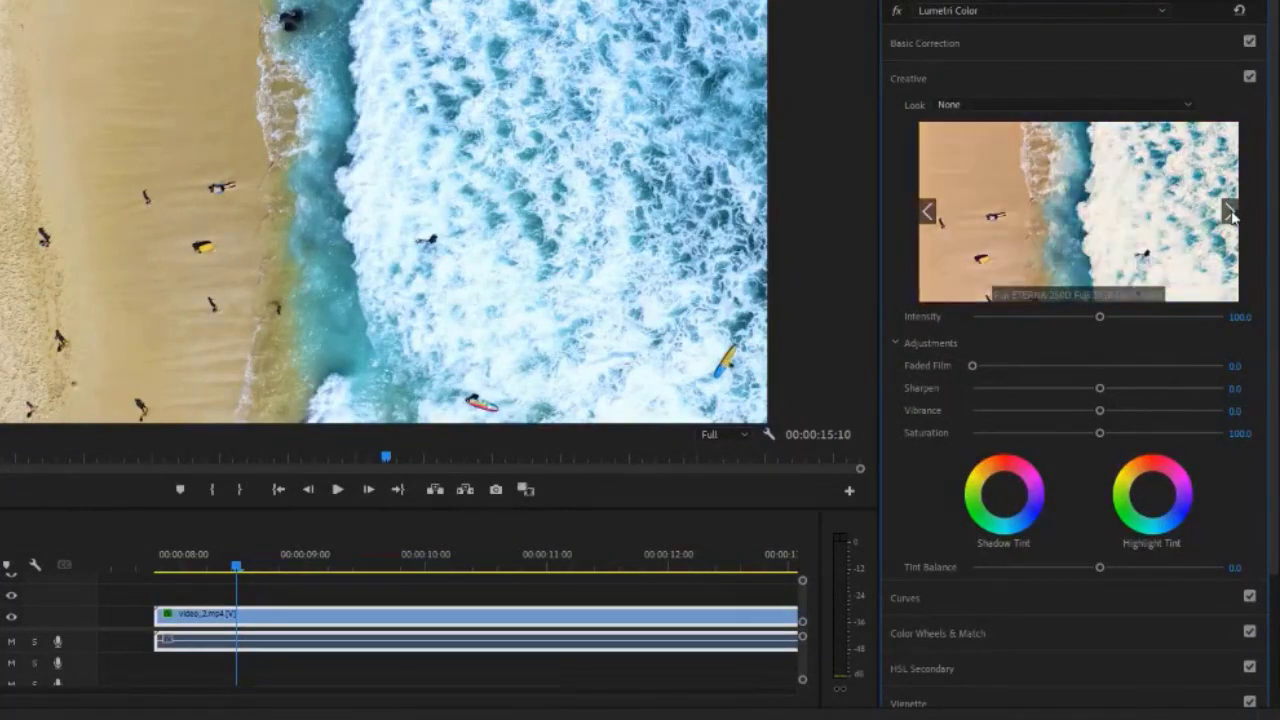
pyautogui.click(1230, 213)
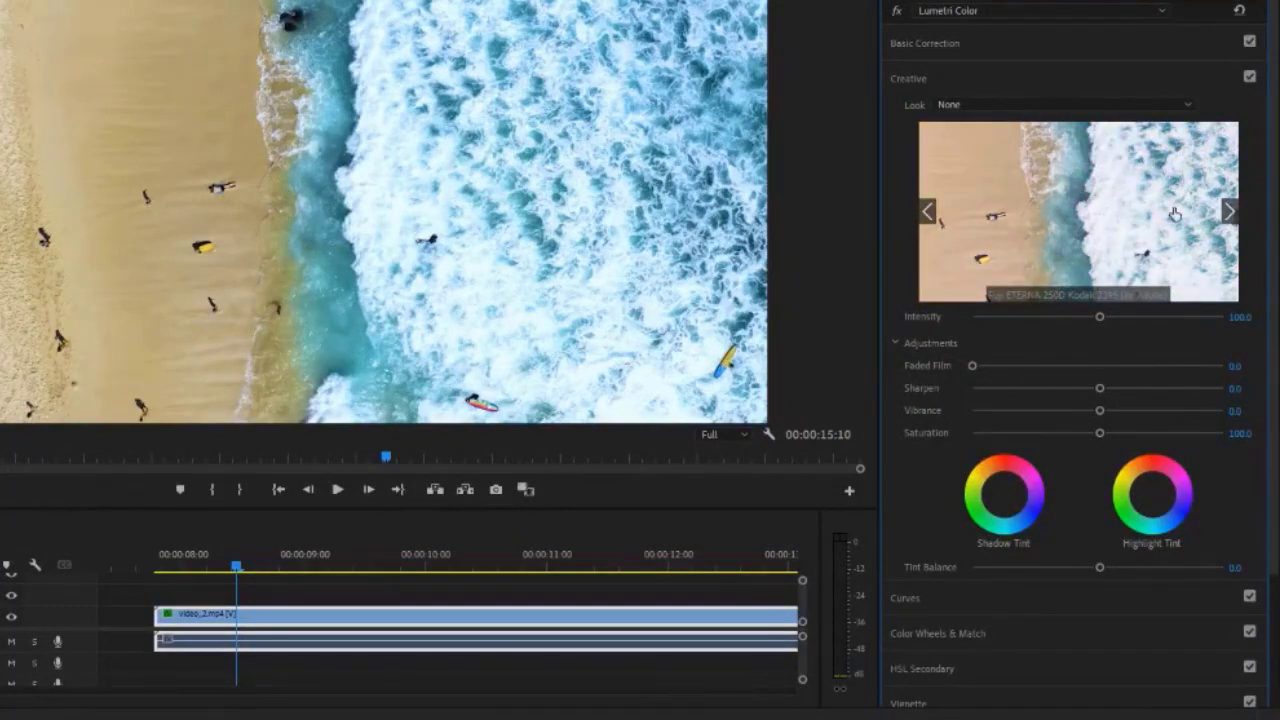
pyautogui.click(1230, 213)
pyautogui.click(1139, 224)
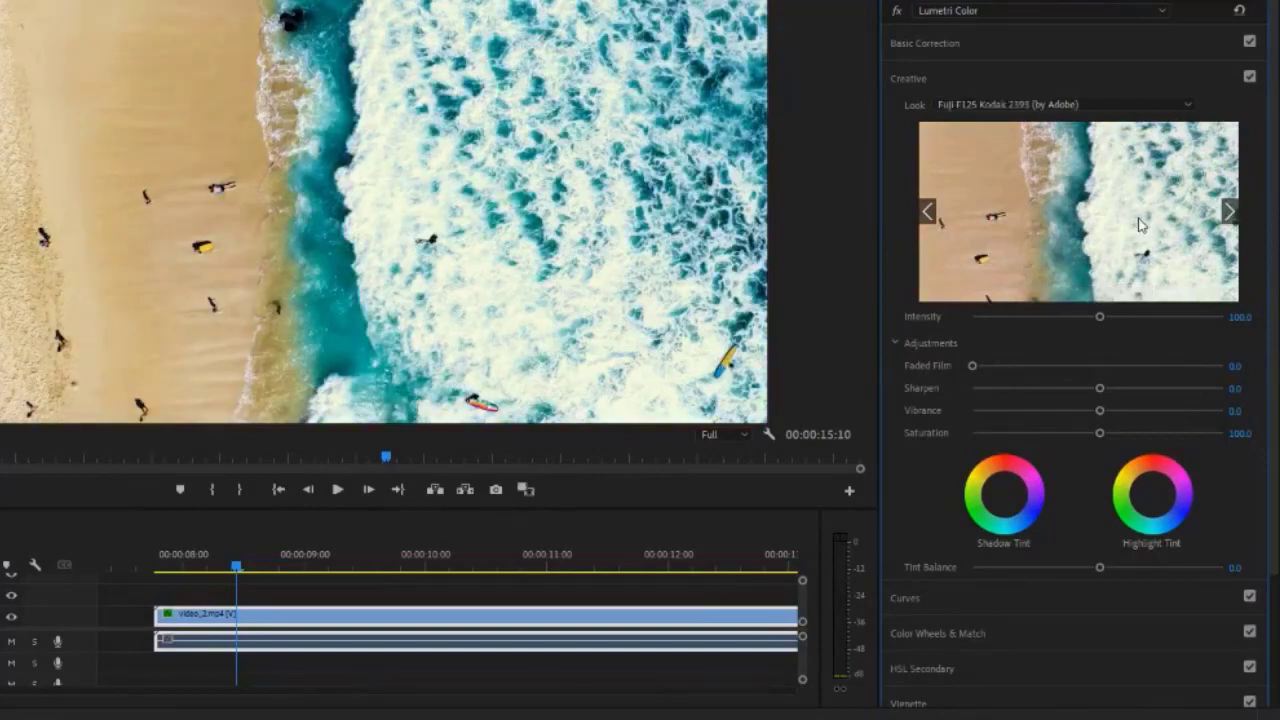
pyautogui.click(1139, 224)
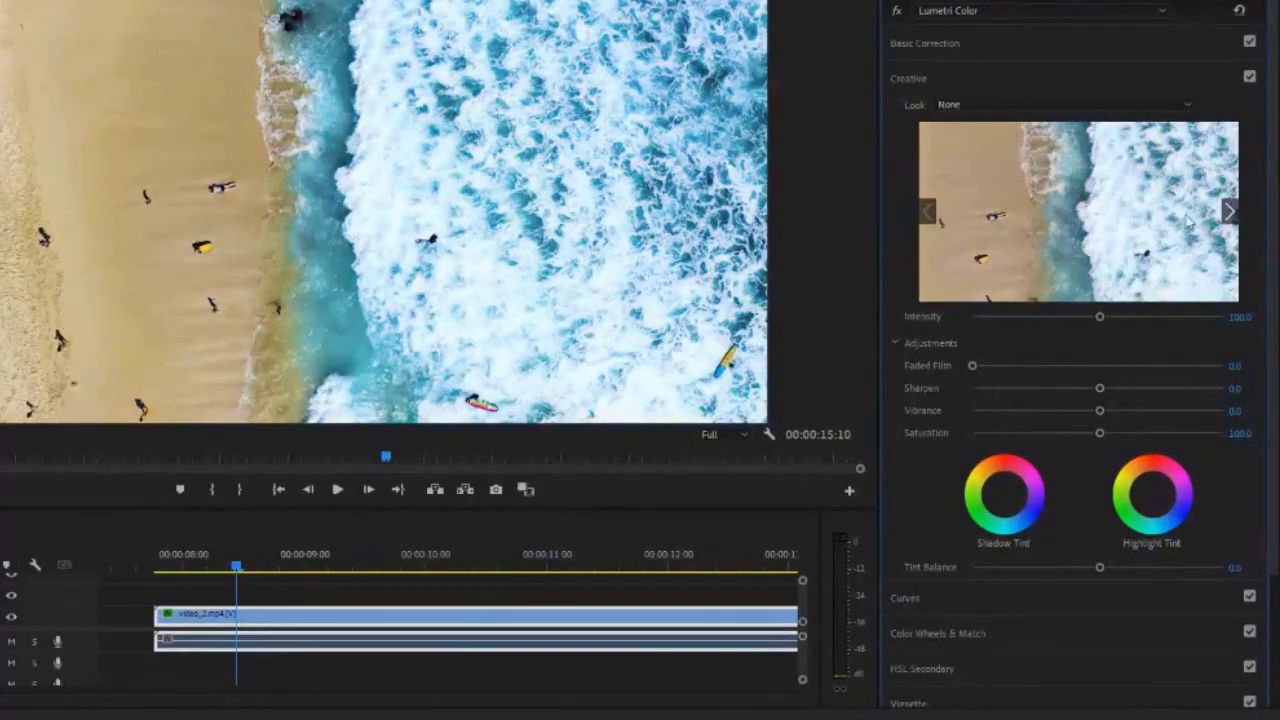
# Try the CineSpace2383sRGB6bit and Fuji ETERNA 250D looks, removing each so Look stays None
pyautogui.click(1230, 213)
pyautogui.click(1230, 213)
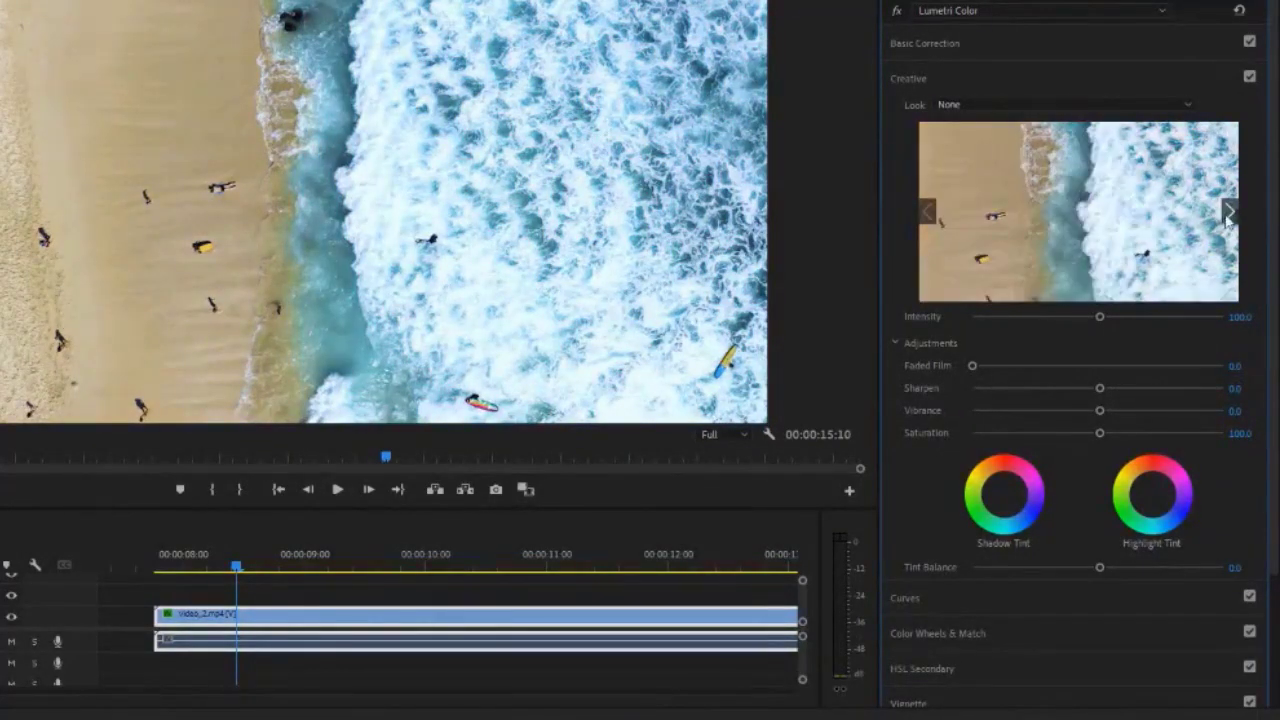
pyautogui.click(1230, 213)
pyautogui.click(1120, 225)
pyautogui.click(1113, 225)
pyautogui.click(1230, 213)
pyautogui.click(1230, 215)
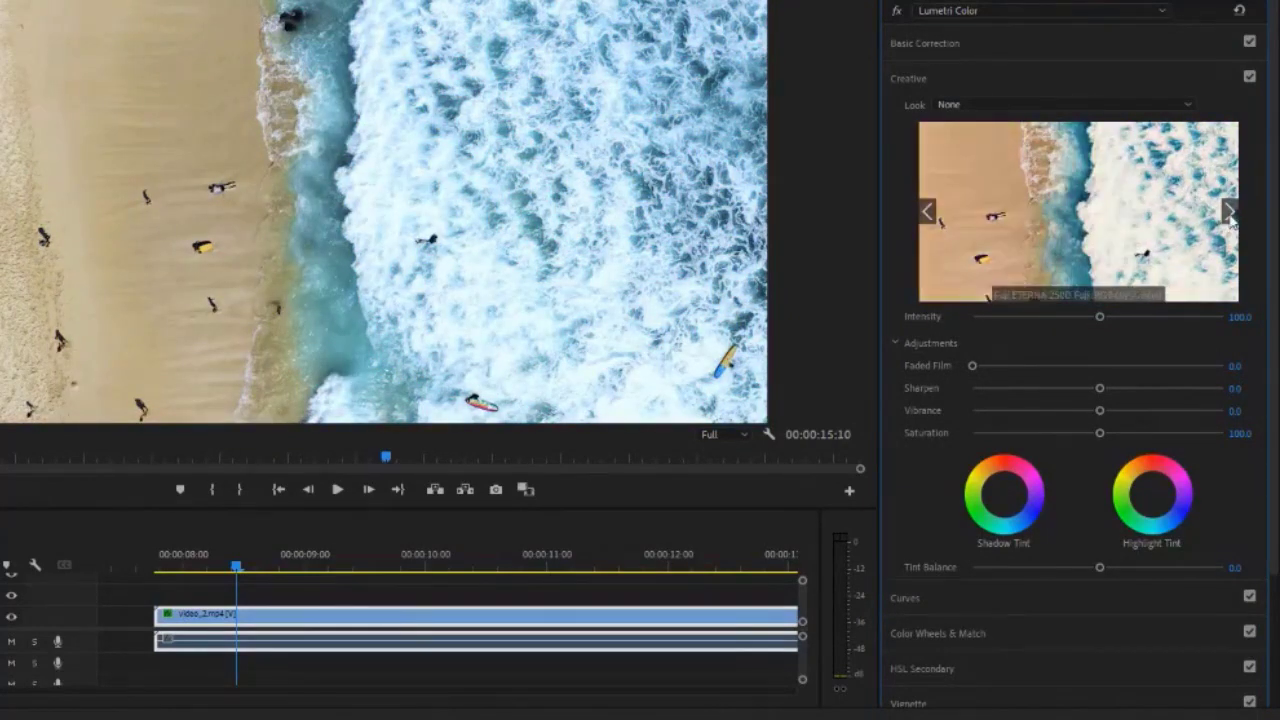
pyautogui.click(1080, 218)
pyautogui.click(1080, 218)
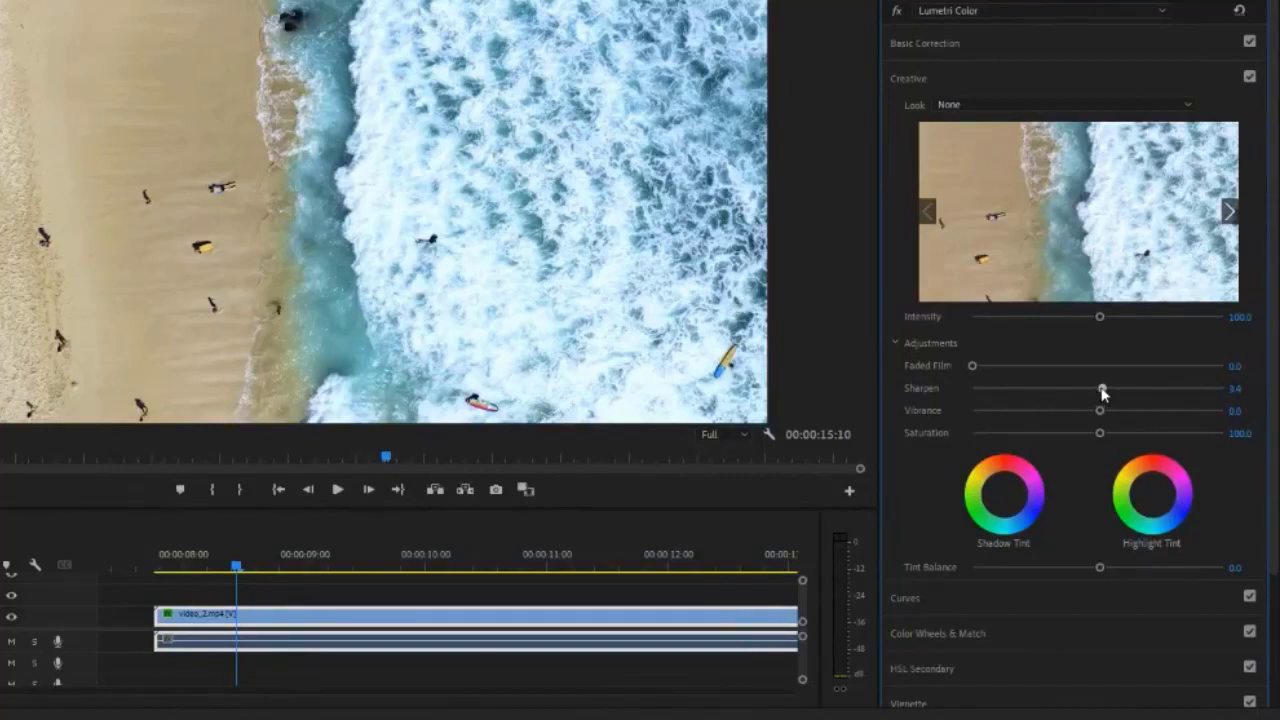
# Raise the Lumetri Creative Sharpen amount on video_2.mp4 to about 28.8
pyautogui.moveTo(1100, 390); pyautogui.dragTo(1134, 395)
pyautogui.scroll(-2, 1115, 405)
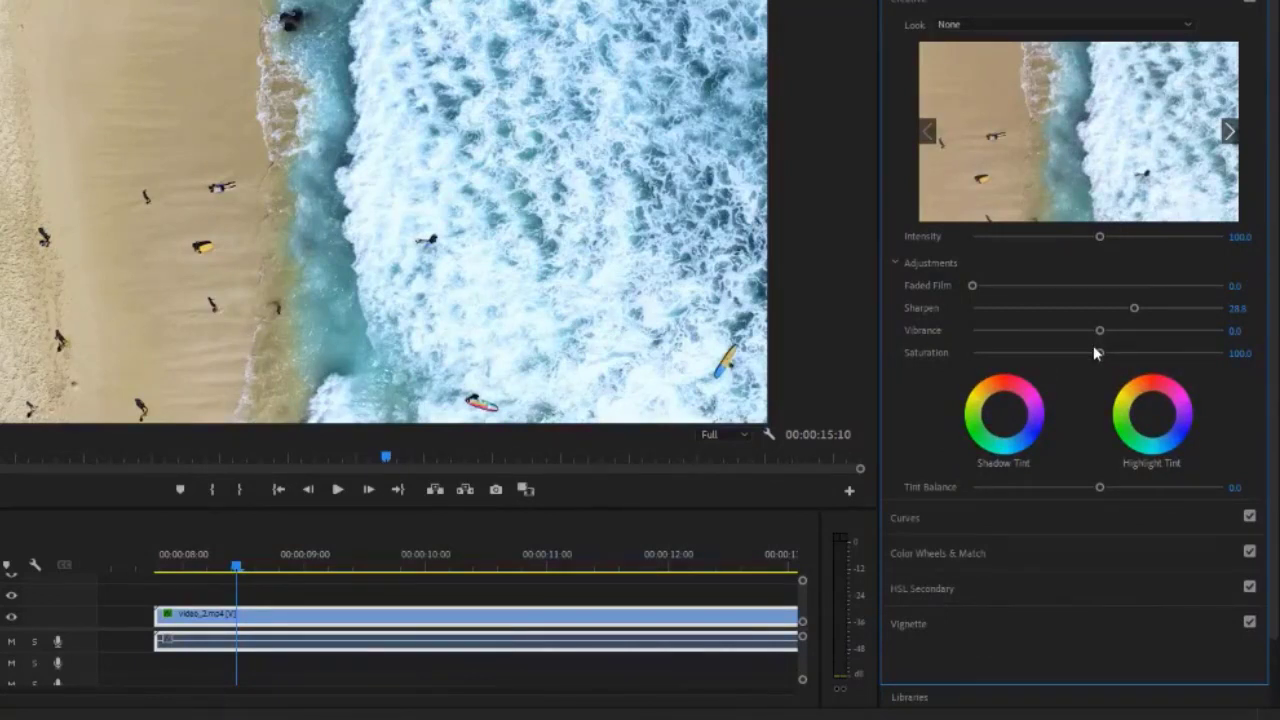
pyautogui.scroll(-2, 1103, 371)
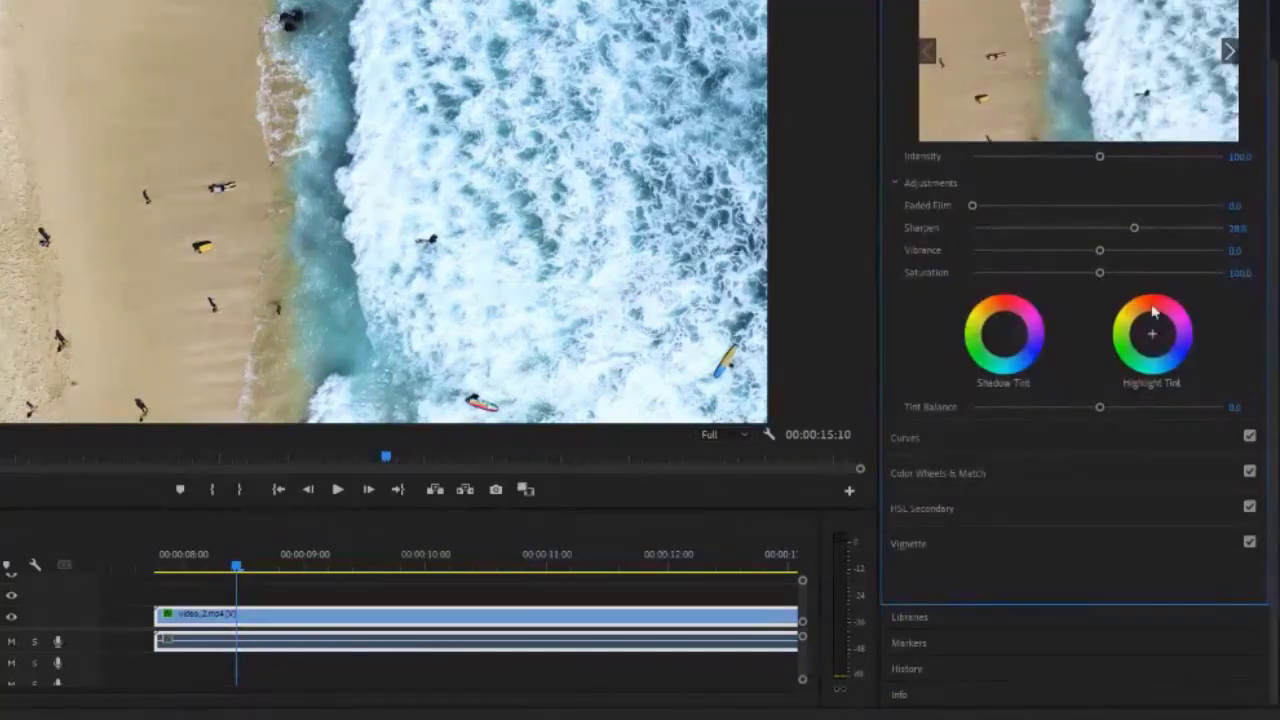
# Add highlight and shadow points to the master RGB curve and nudge them into a gentle S-curve
pyautogui.click(1055, 447)
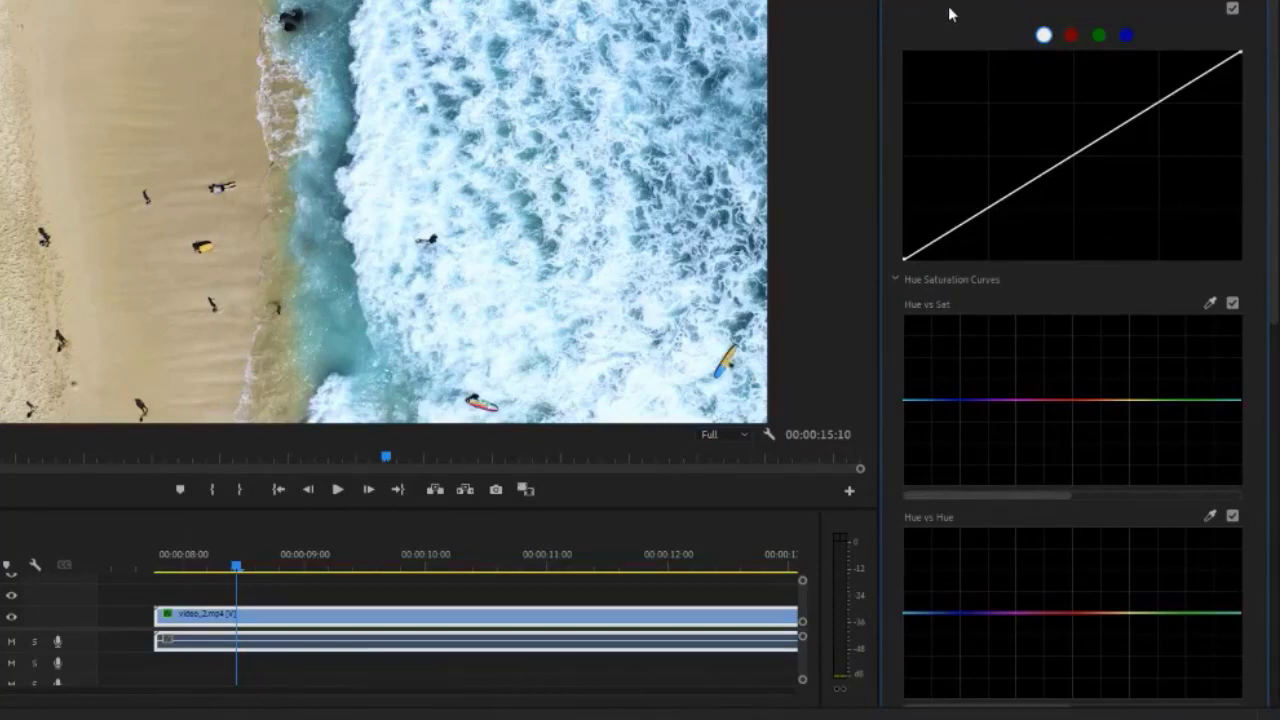
pyautogui.click(1206, 73)
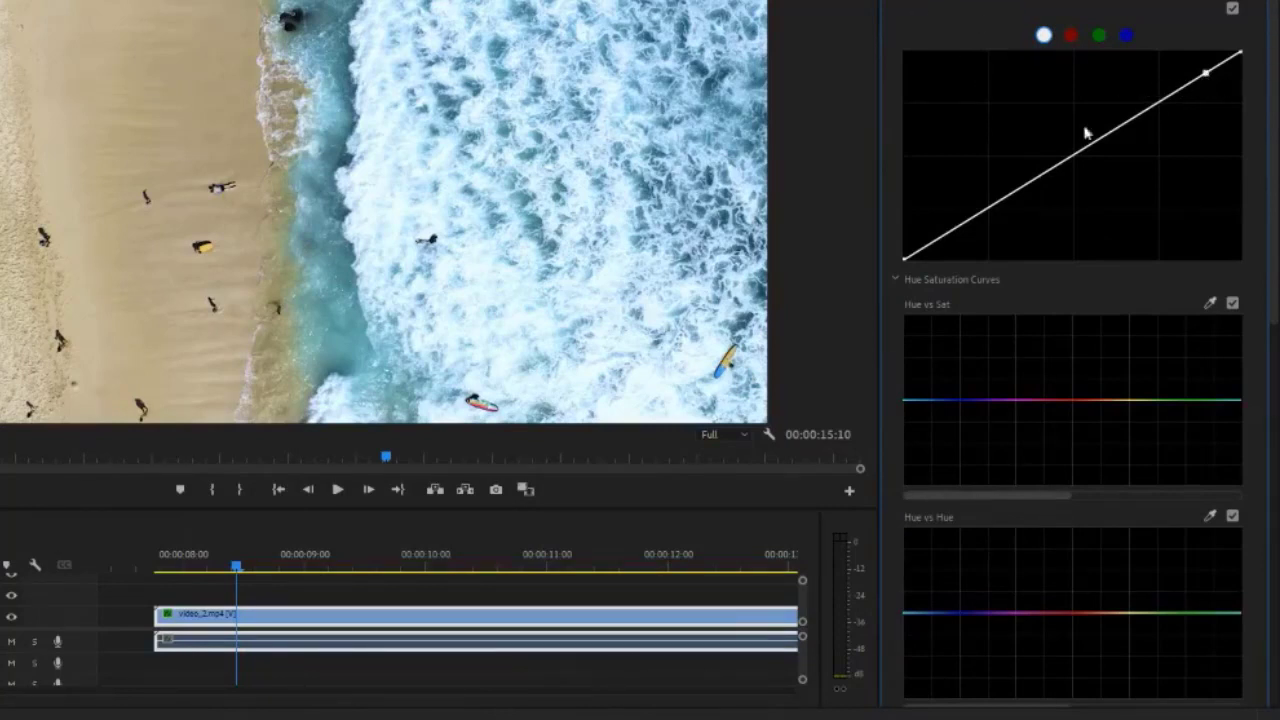
pyautogui.click(940, 238)
pyautogui.moveTo(1206, 74); pyautogui.dragTo(1204, 71)
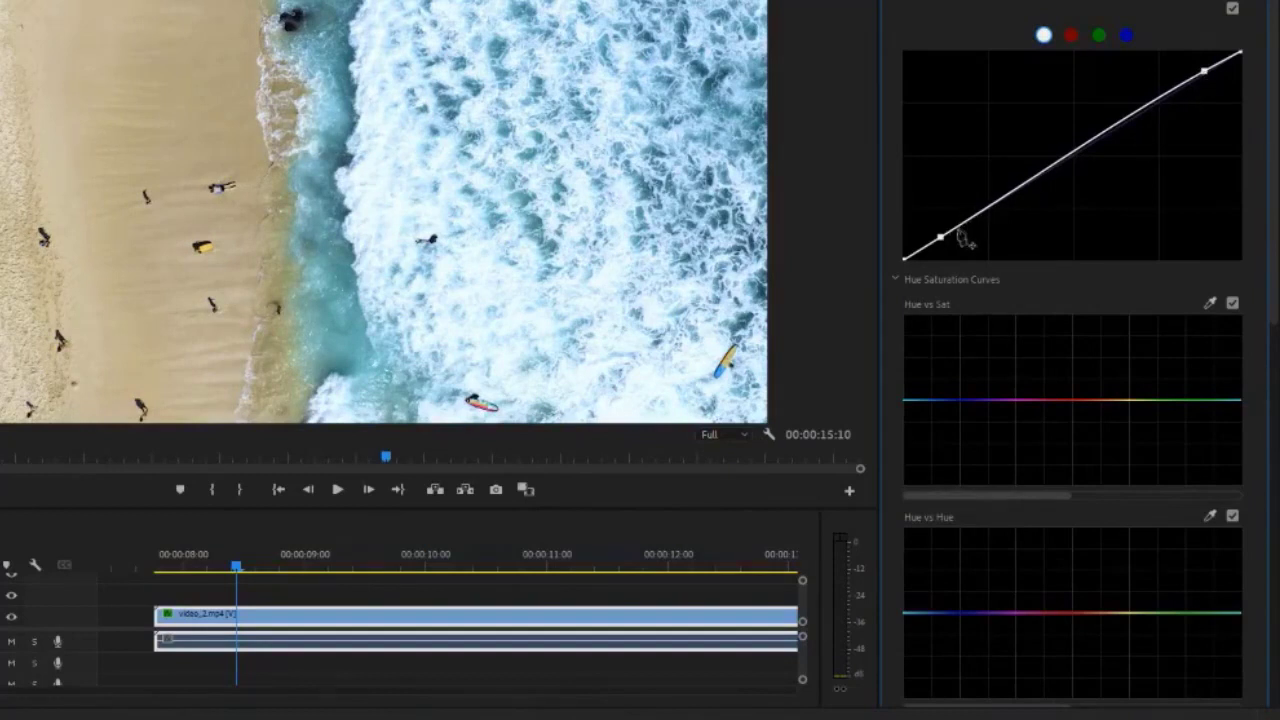
pyautogui.moveTo(943, 241); pyautogui.dragTo(938, 244)
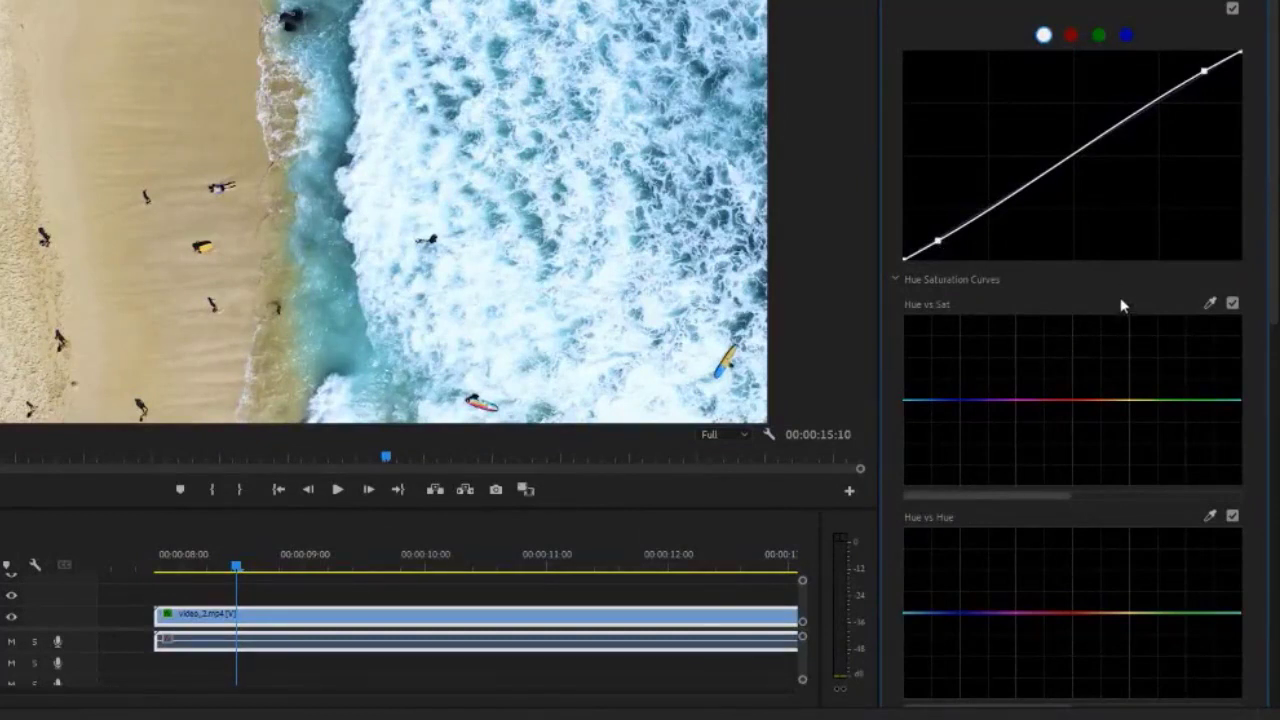
pyautogui.scroll(-2, 1120, 303)
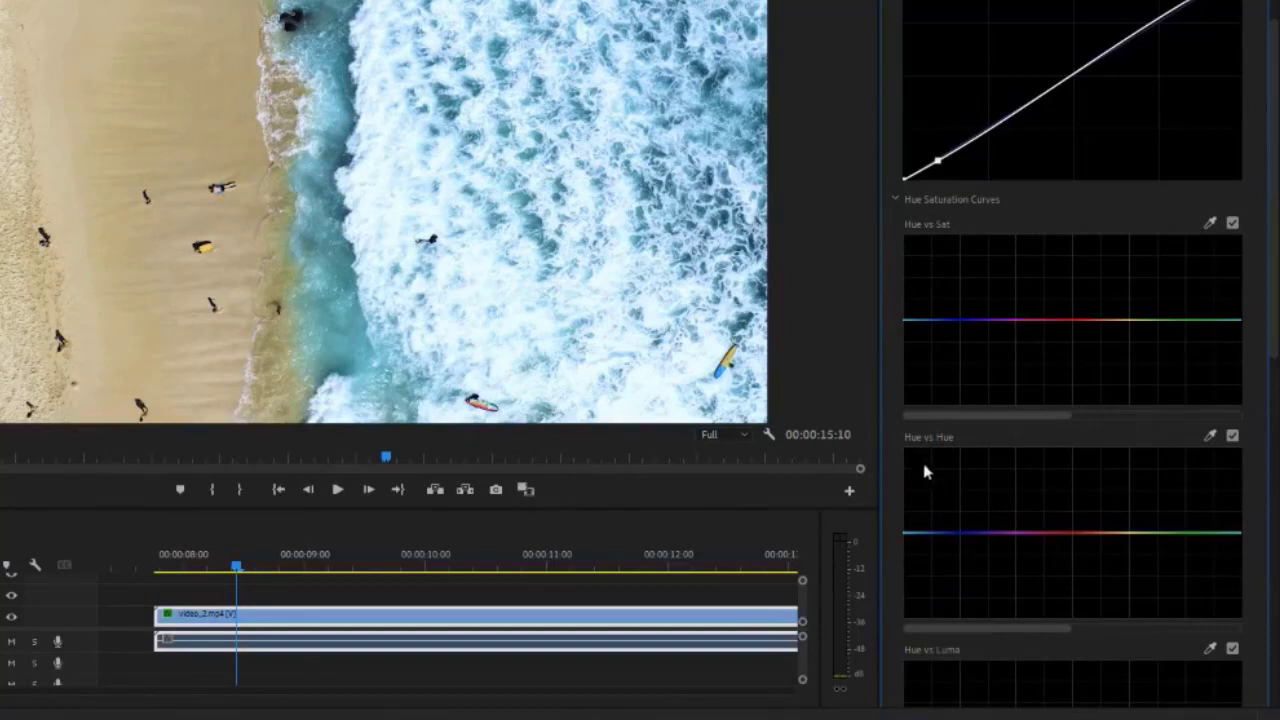
pyautogui.scroll(-2, 1124, 438)
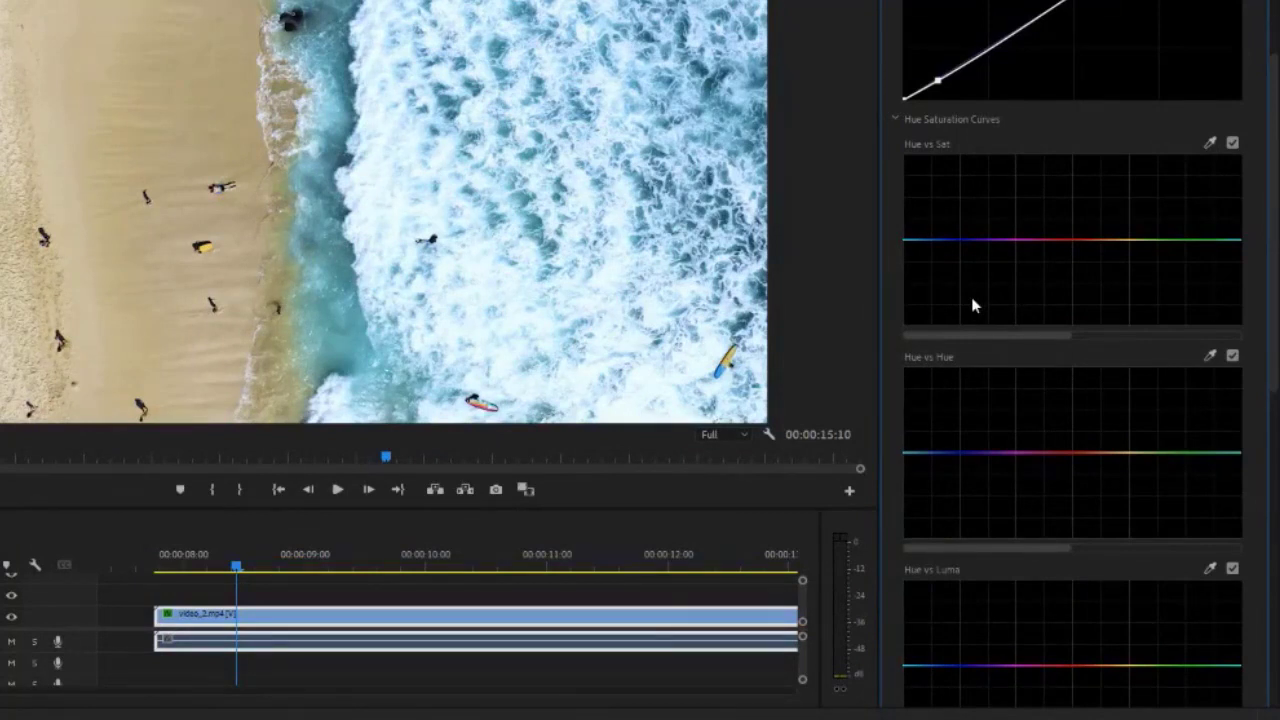
pyautogui.scroll(-2, 1107, 236)
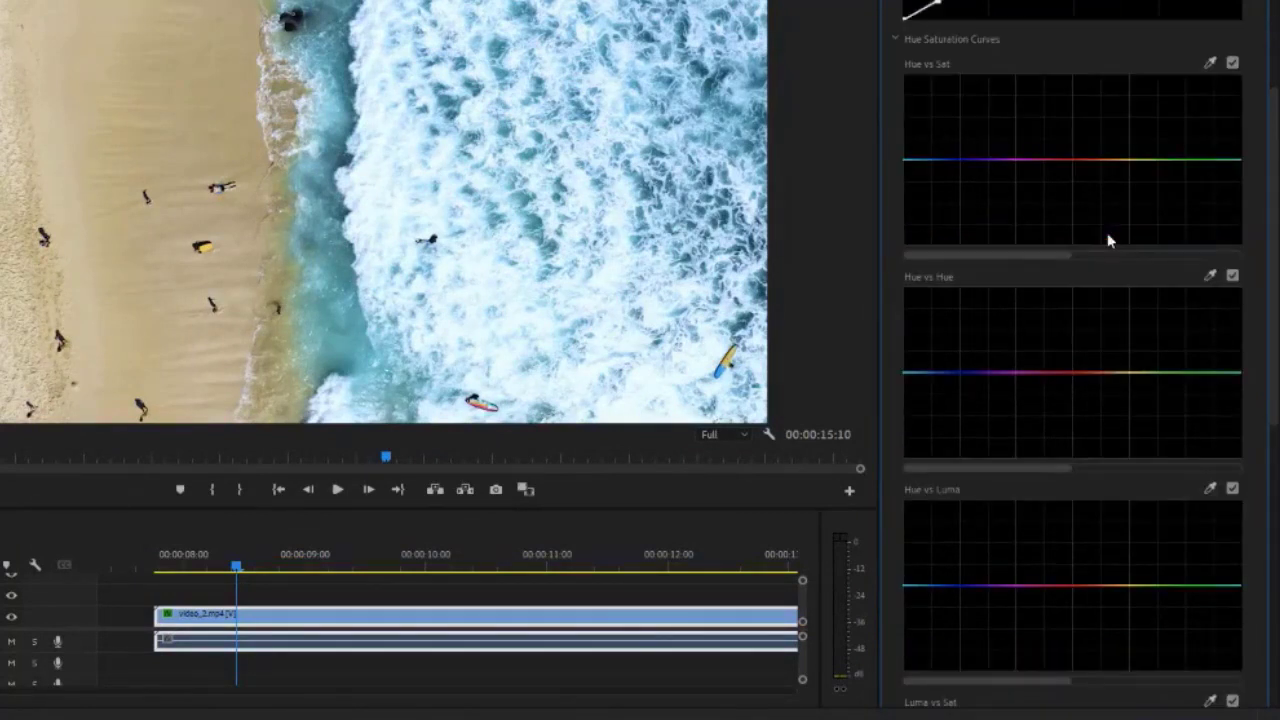
pyautogui.scroll(2, 1108, 250)
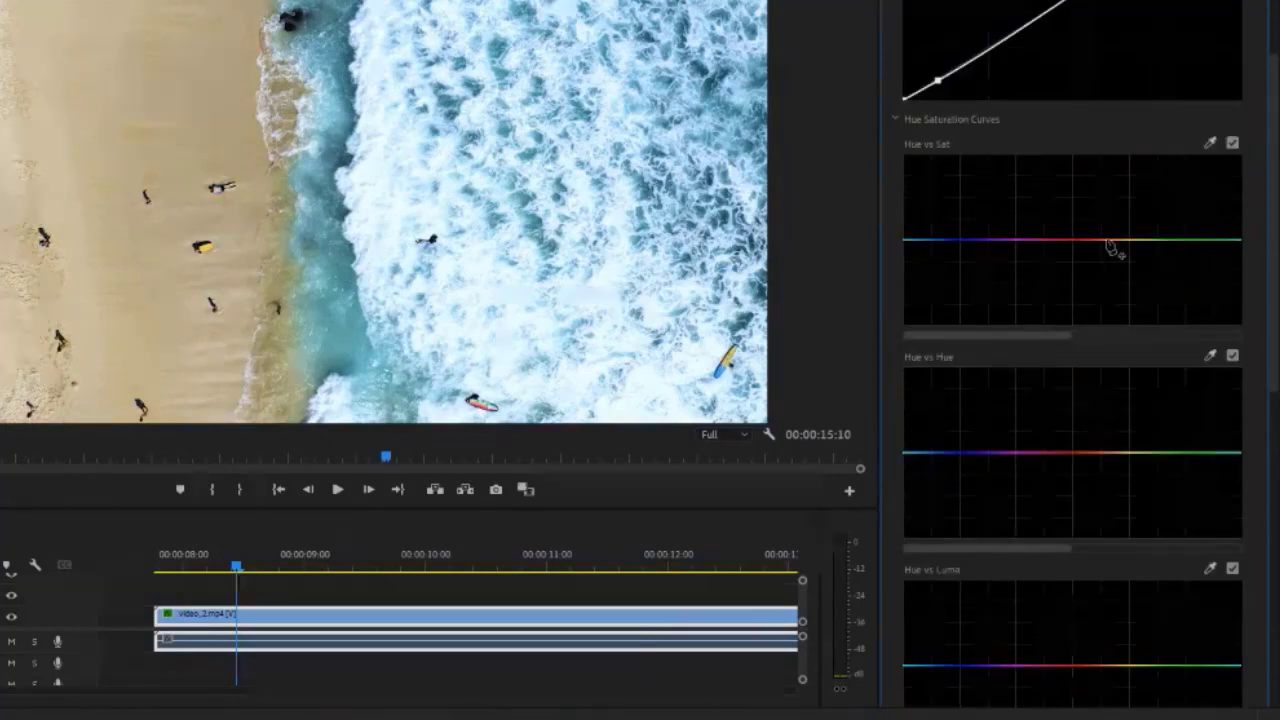
pyautogui.scroll(2, 1108, 247)
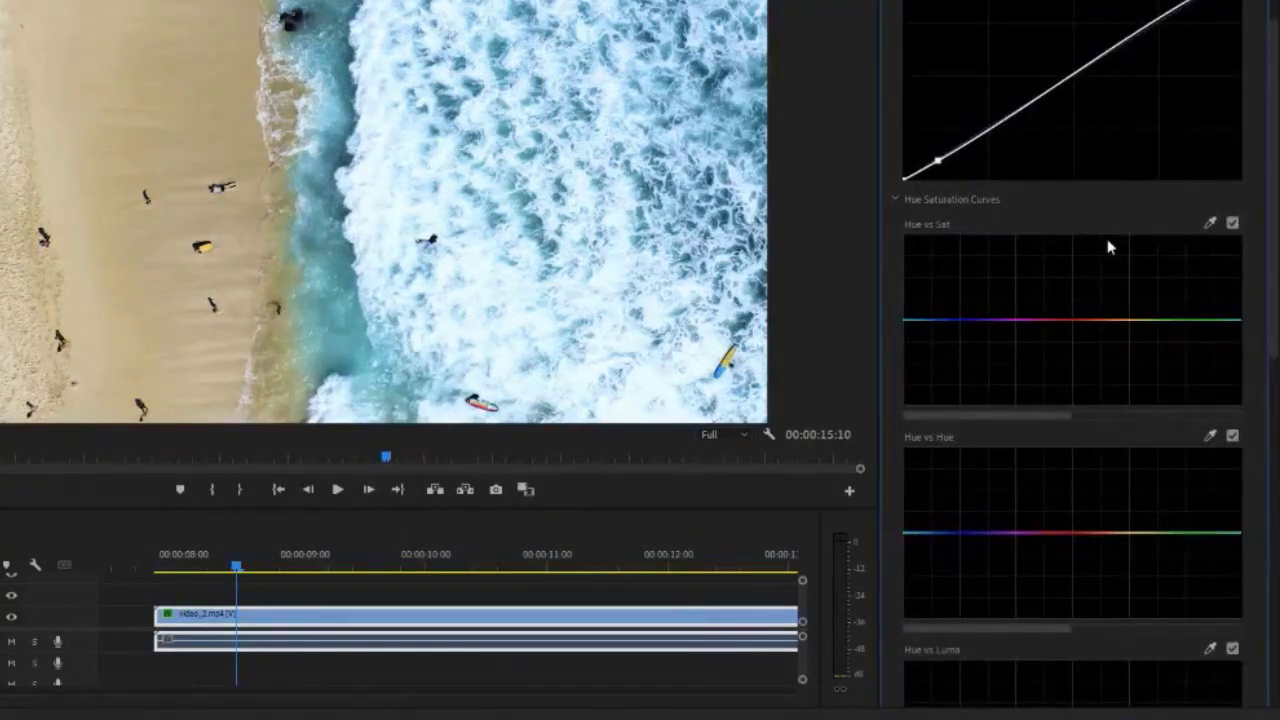
pyautogui.scroll(-1, 1108, 247)
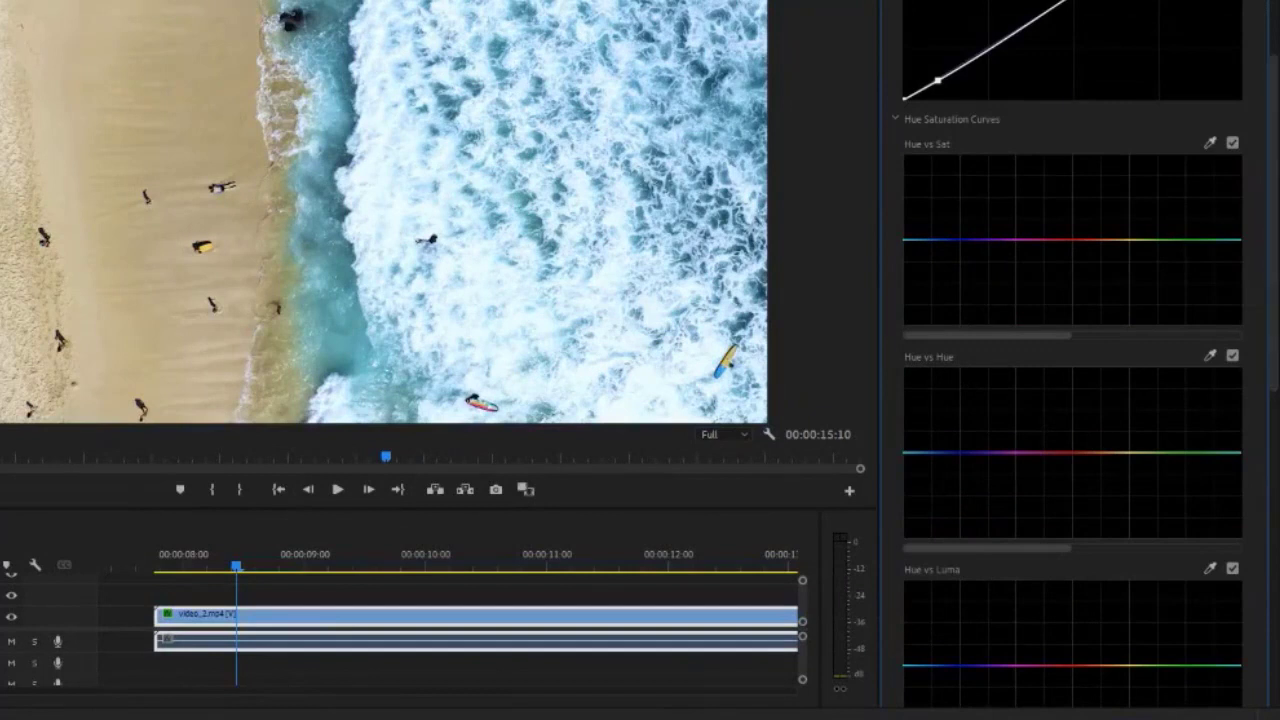
pyautogui.moveTo(1271, 277); pyautogui.dragTo(1260, 568)
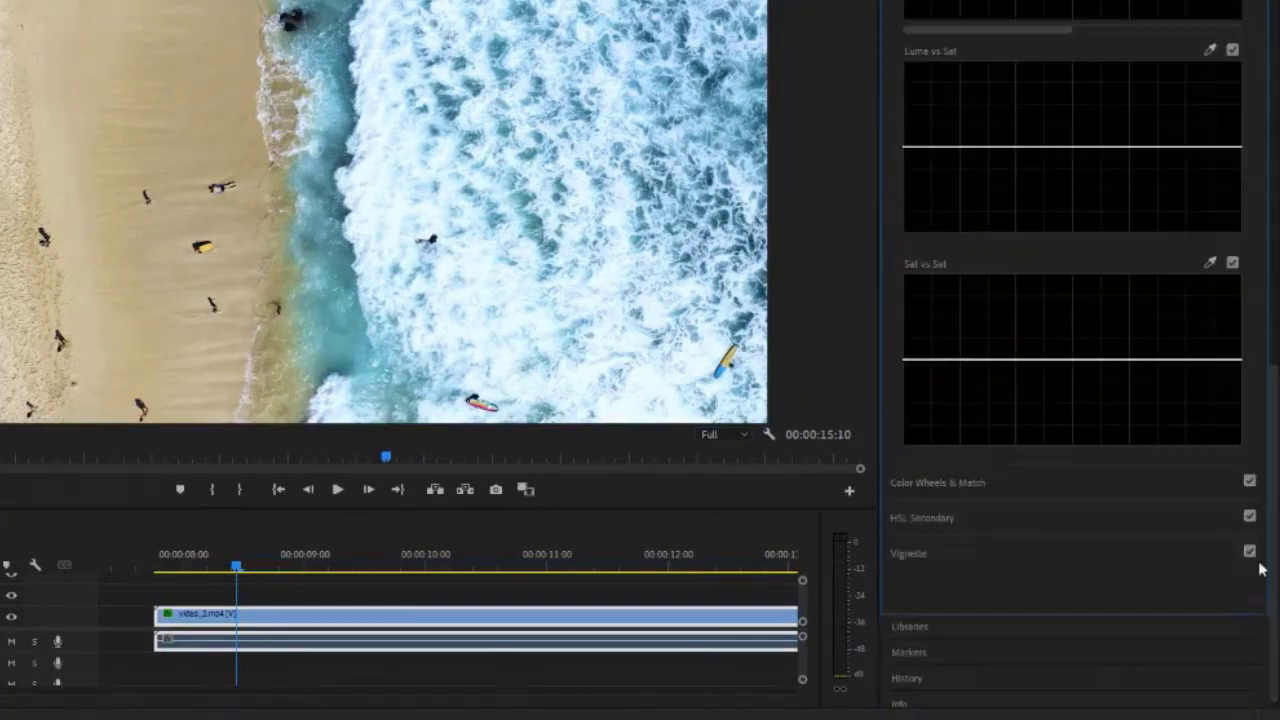
pyautogui.scroll(-1, 1260, 568)
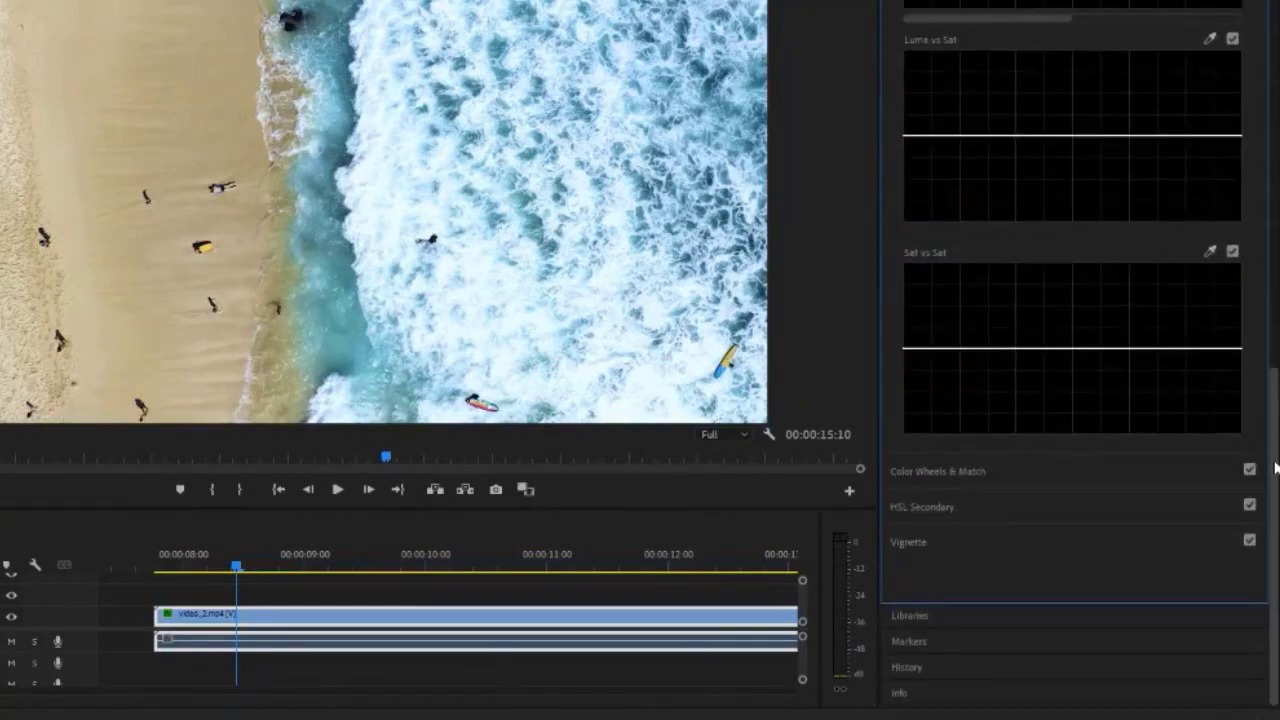
# Open Color Wheels & Match and adjust the midtones, shadows and highlights wheels
pyautogui.click(992, 476)
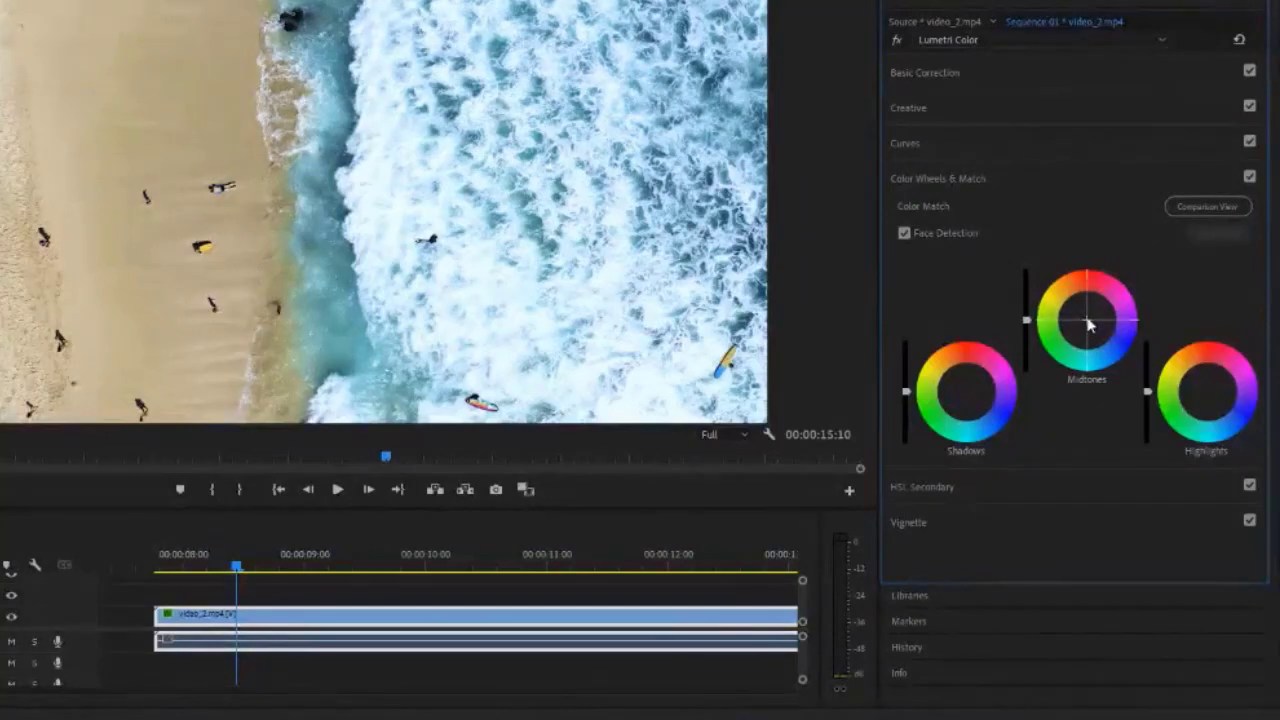
pyautogui.click(1089, 323)
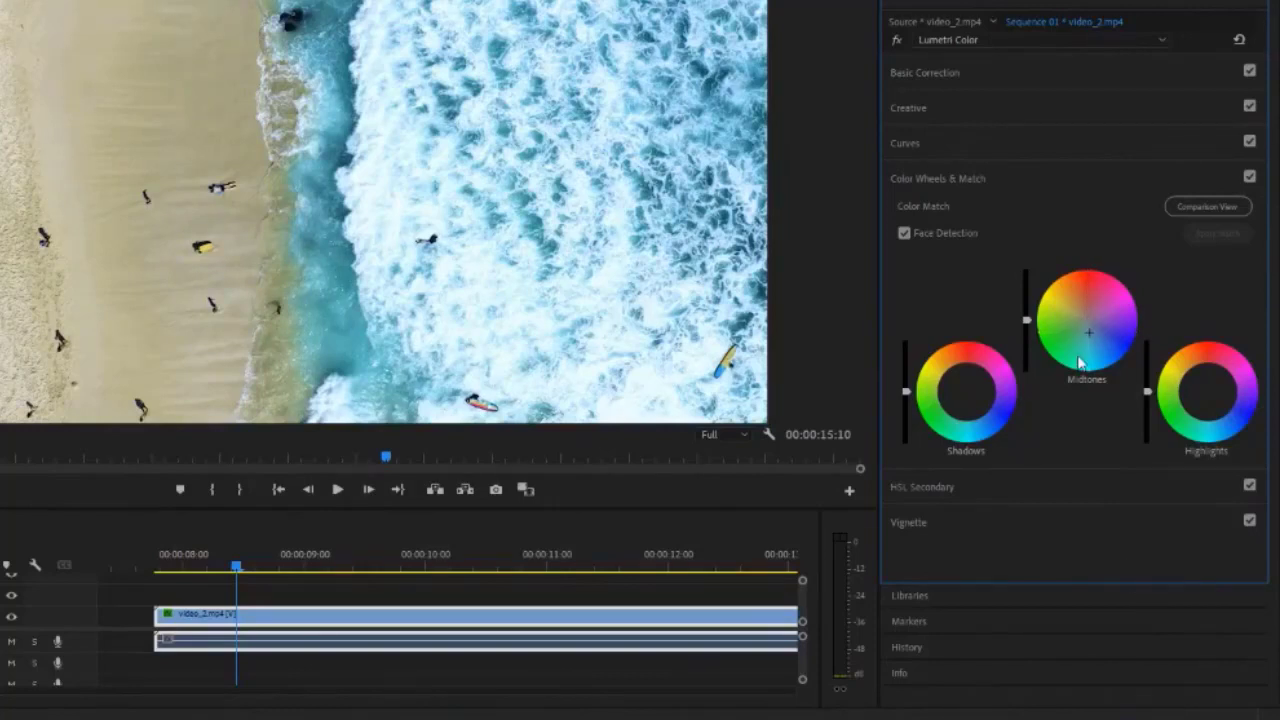
pyautogui.click(968, 395)
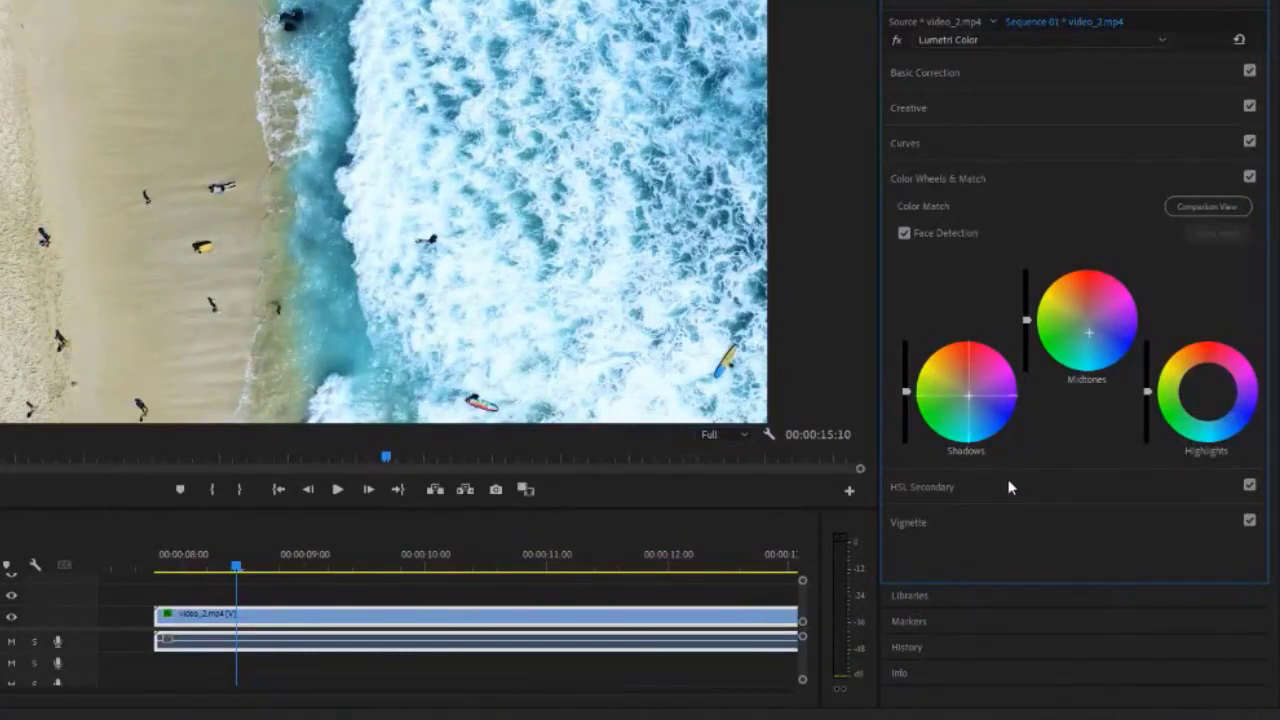
pyautogui.click(1208, 396)
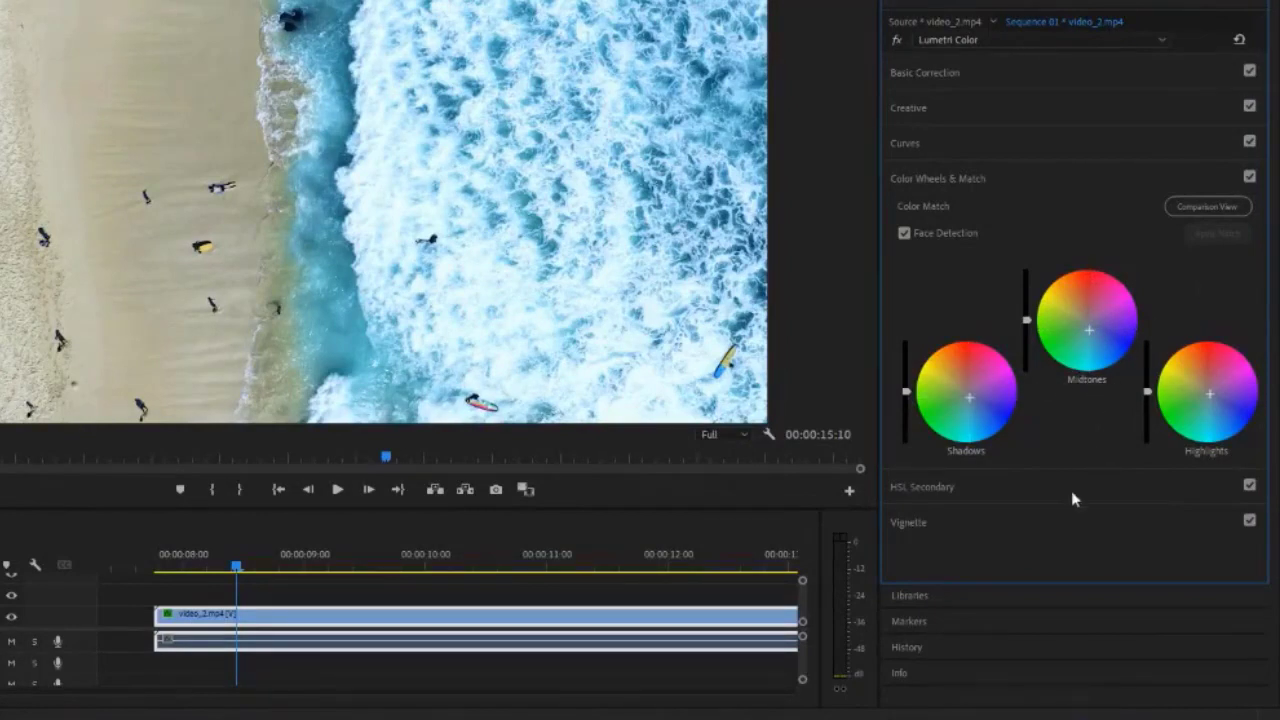
# Open HSL Secondary and sample the surf water with the Set color eyedropper
pyautogui.click(934, 487)
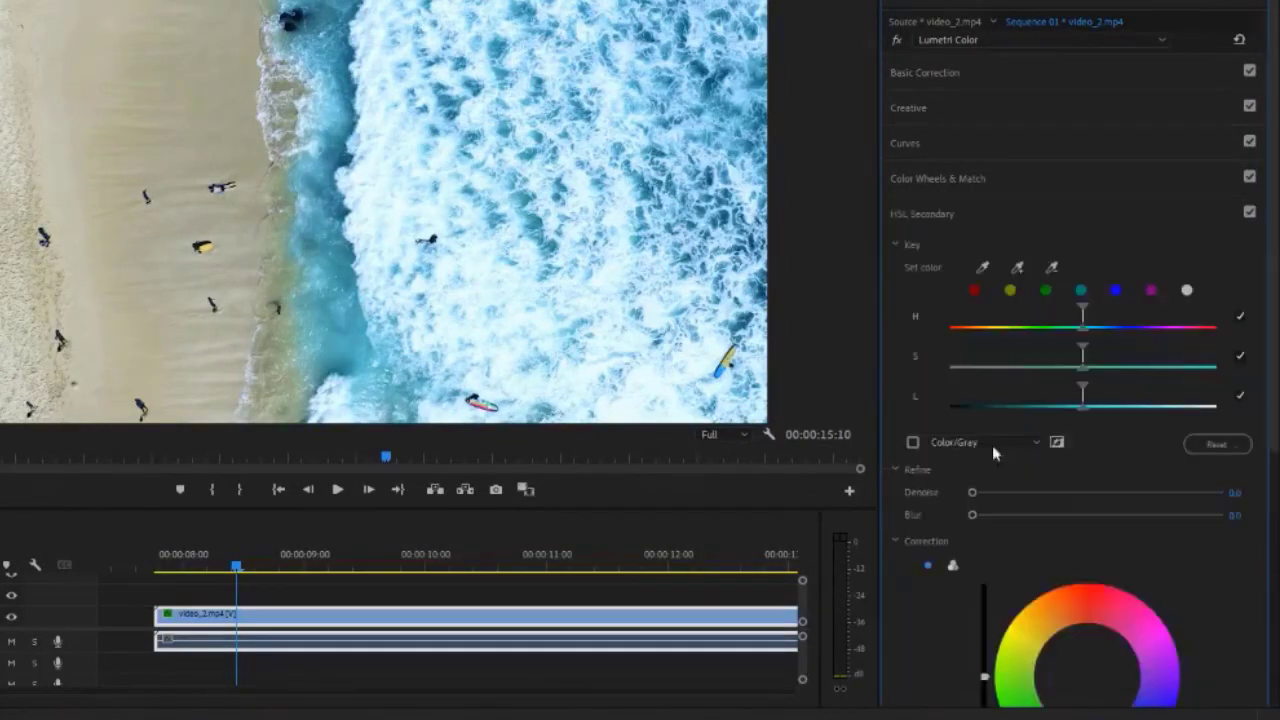
pyautogui.scroll(-2, 1144, 237)
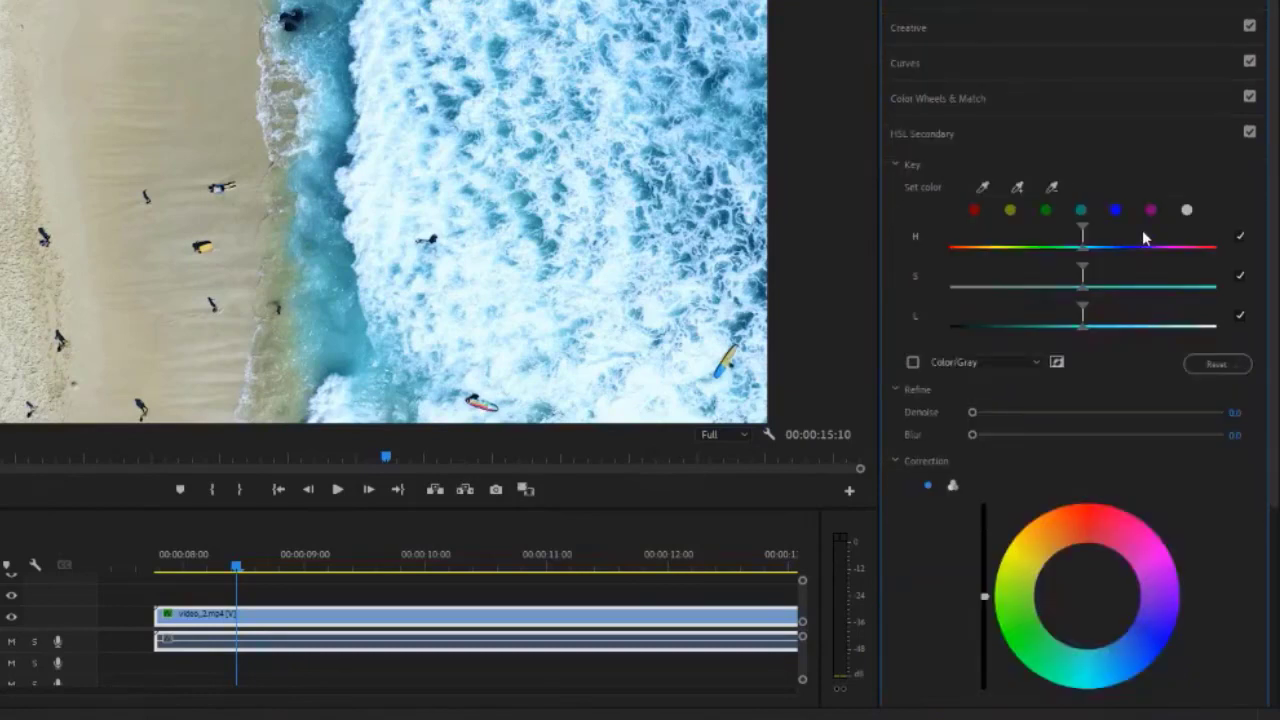
pyautogui.click(983, 187)
pyautogui.click(347, 325)
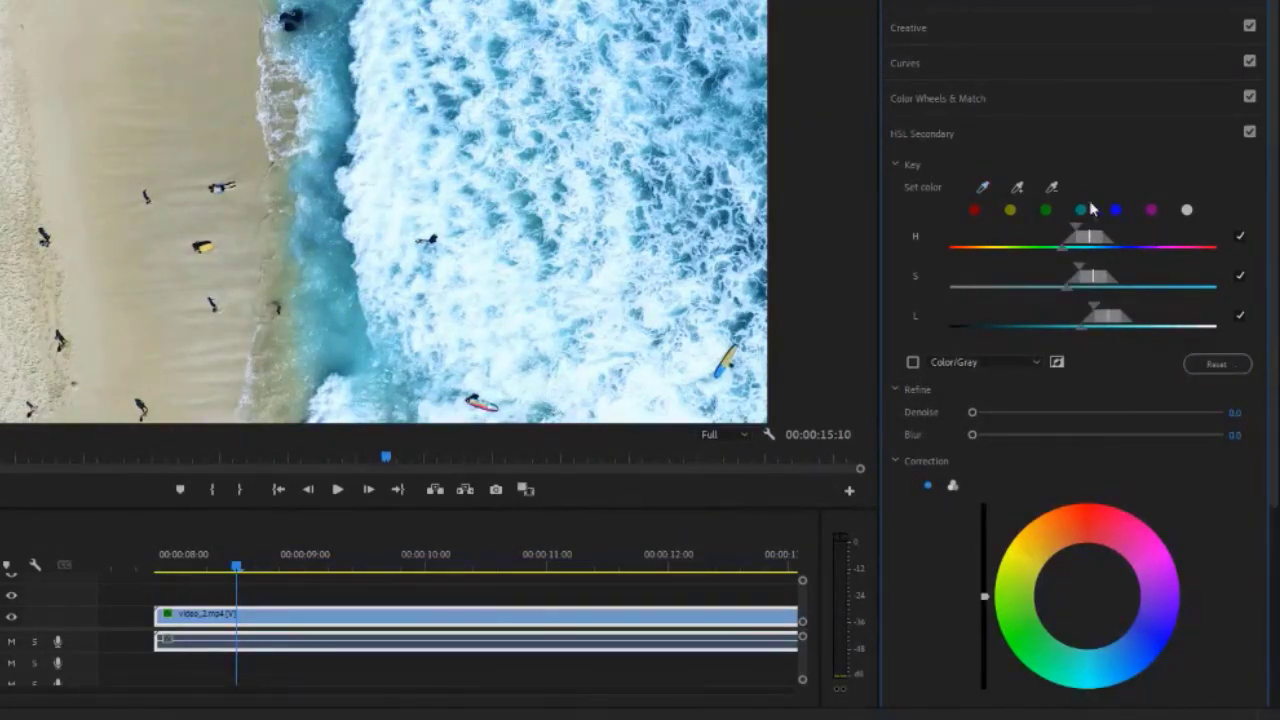
pyautogui.click(370, 292)
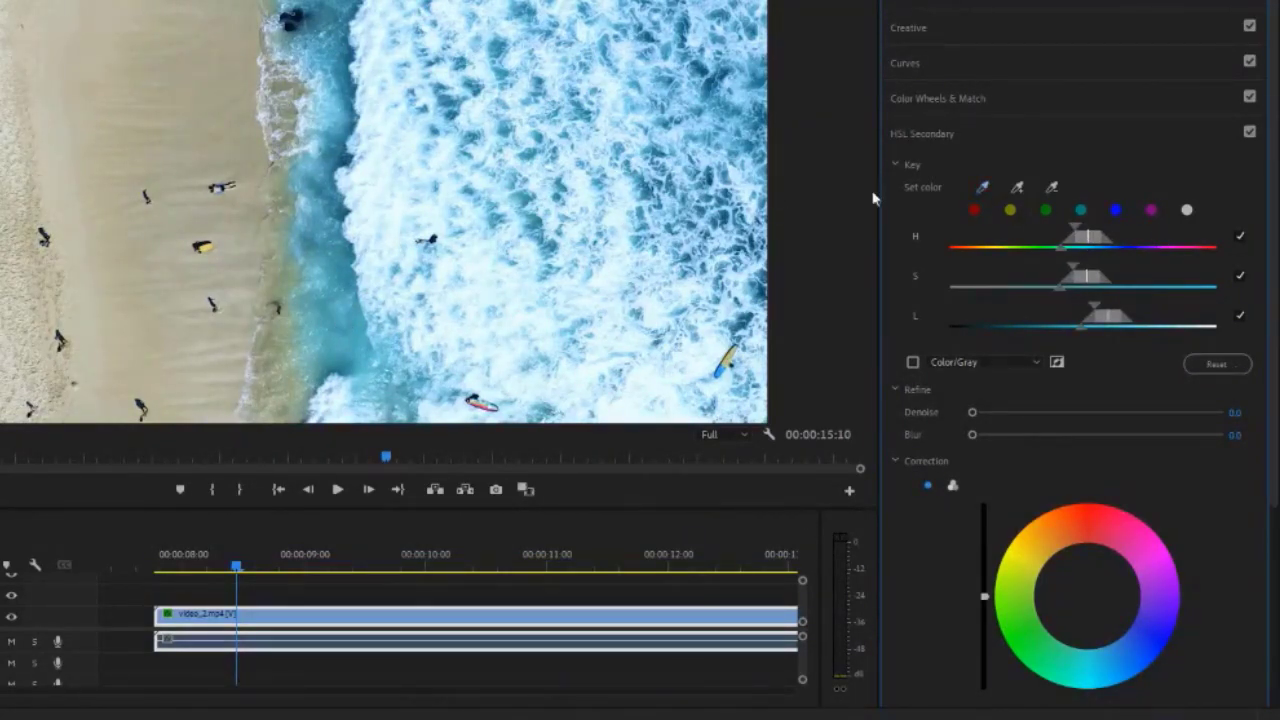
# Resample the blue water several more times, then preview the key as a Color/Gray mask
pyautogui.click(984, 188)
pyautogui.click(366, 311)
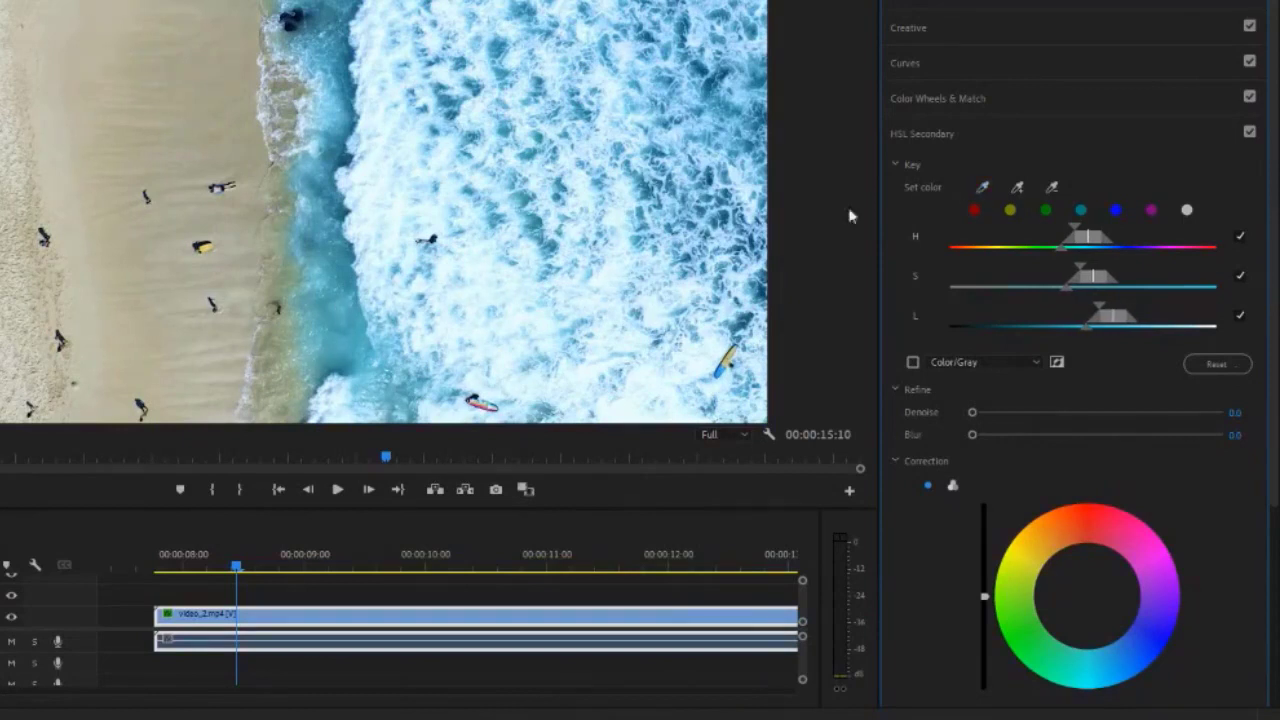
pyautogui.click(982, 187)
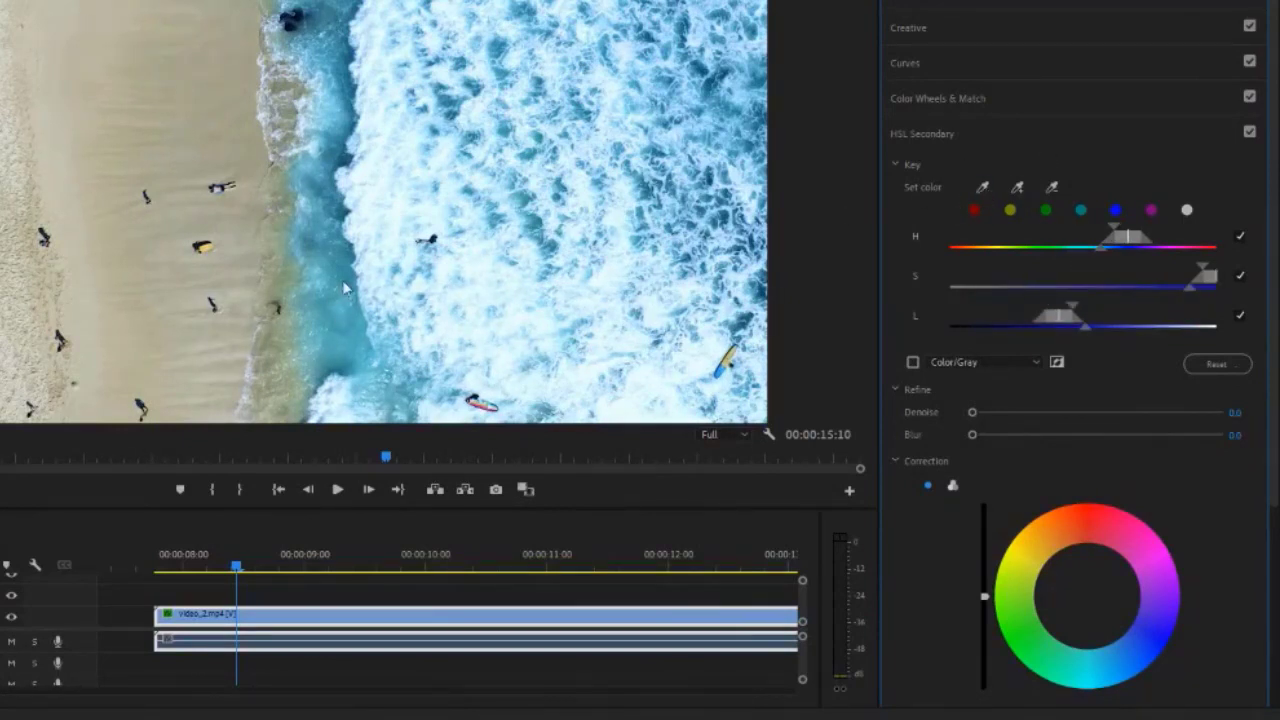
pyautogui.click(984, 188)
pyautogui.click(340, 268)
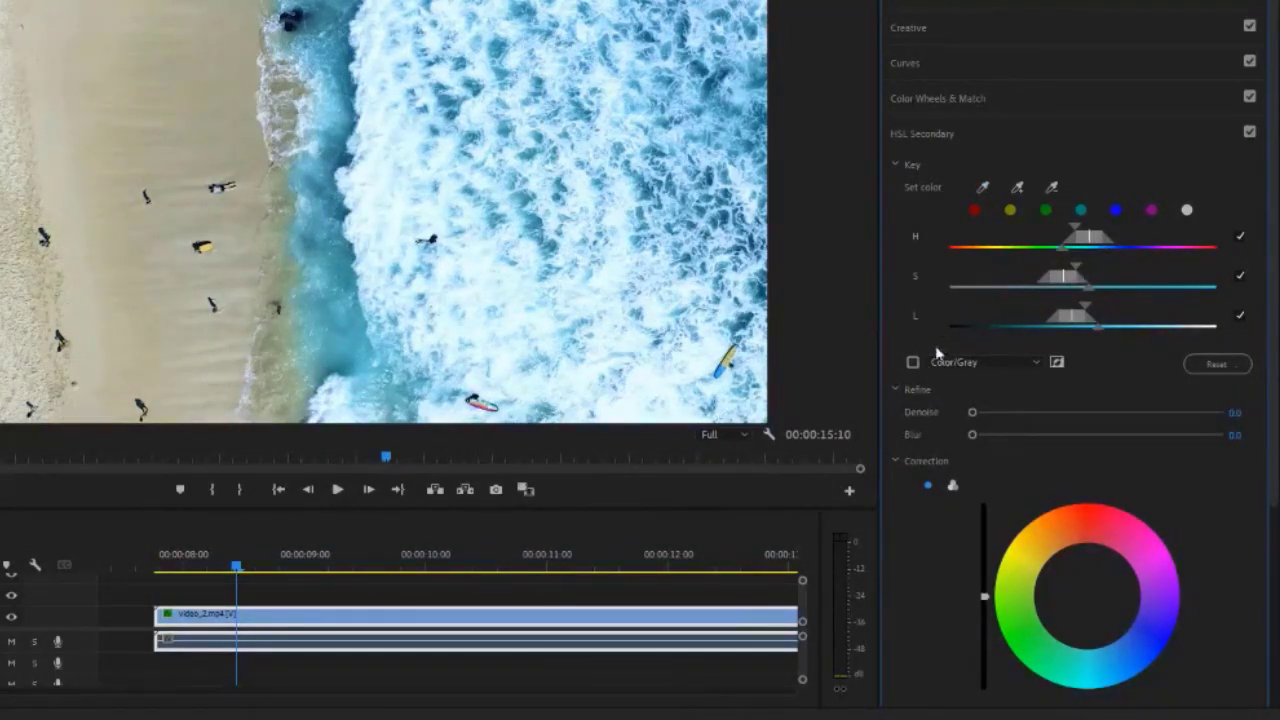
pyautogui.click(912, 362)
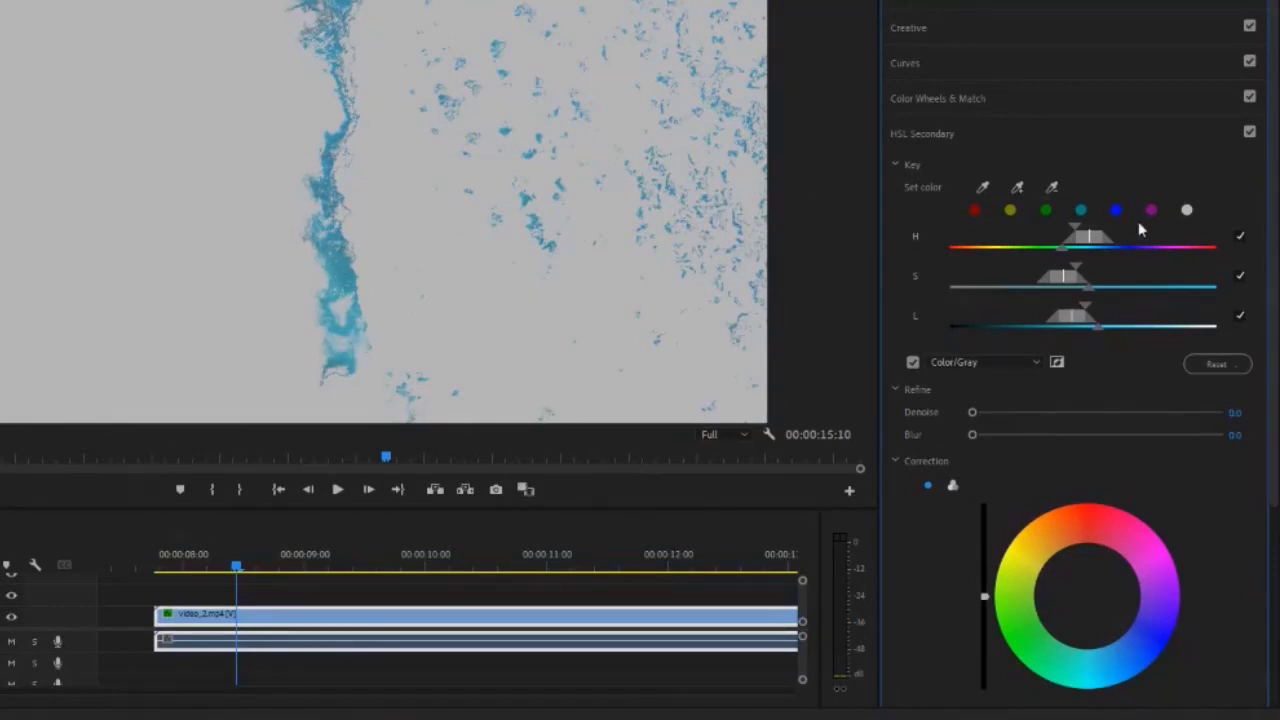
# Shift the key's hue range toward blue, widen its lightness range, and turn off the Color/Gray preview
pyautogui.moveTo(1097, 241)
pyautogui.mouseDown()
pyautogui.moveTo(1120, 244)
pyautogui.moveTo(1063, 279)
pyautogui.moveTo(1077, 319)
pyautogui.mouseUp()
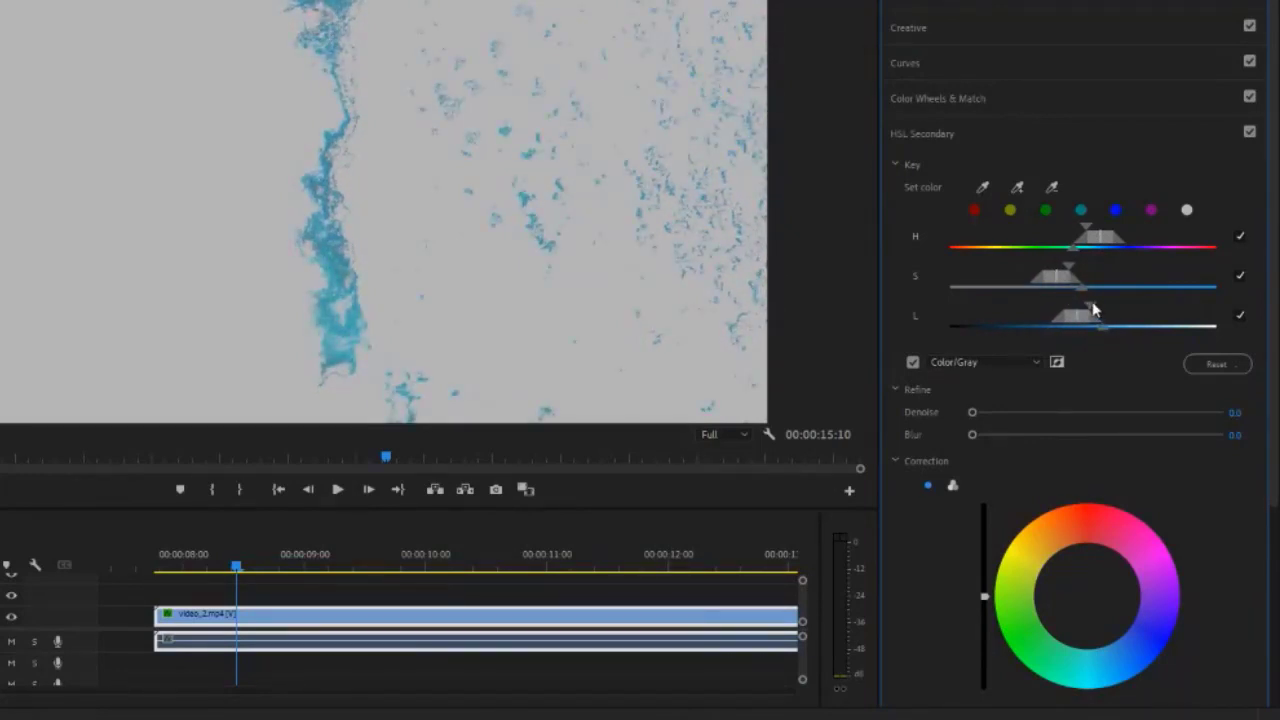
pyautogui.moveTo(1093, 310); pyautogui.dragTo(1133, 300)
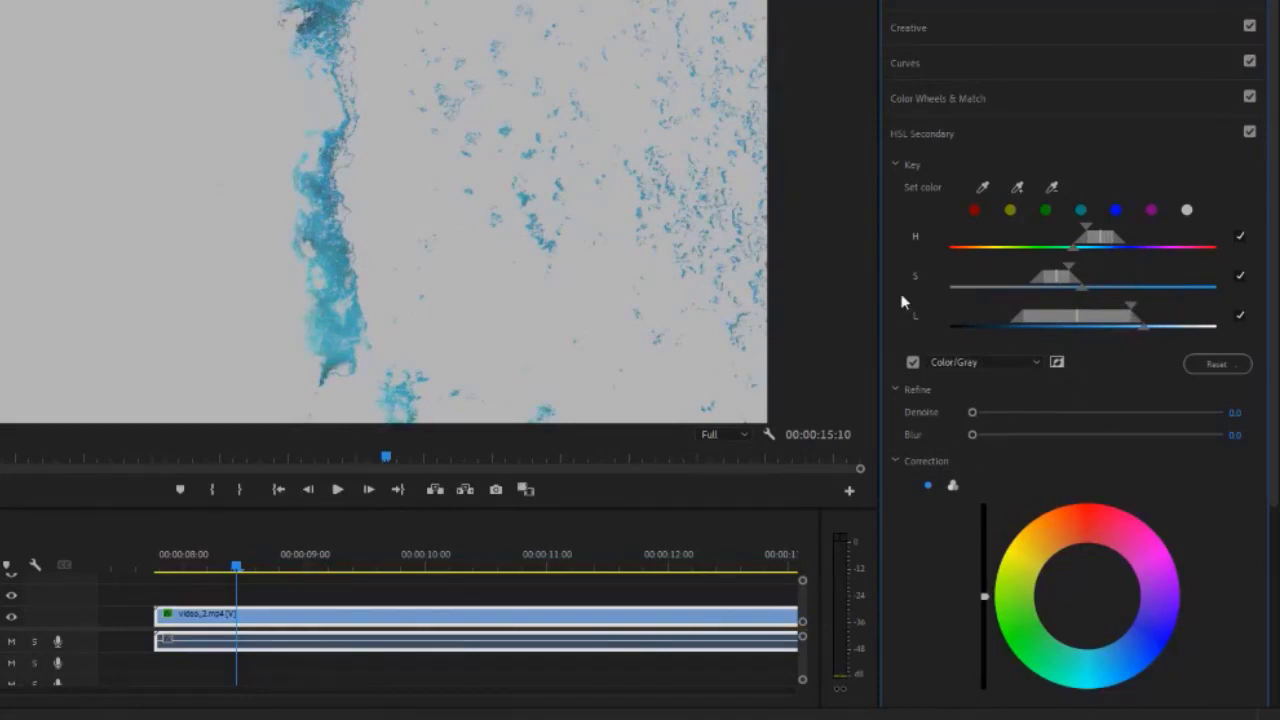
pyautogui.click(912, 362)
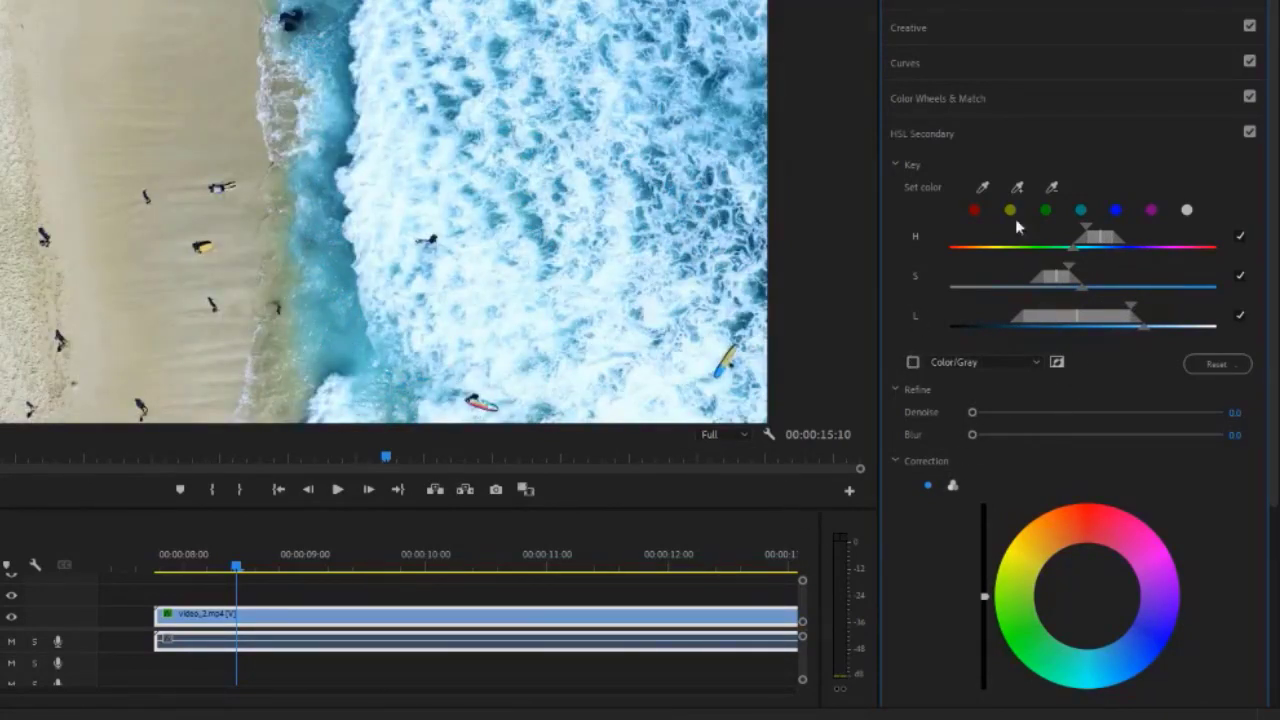
# Give the water key a slight Refine Blur of about 0.3
pyautogui.scroll(-2, 1120, 386)
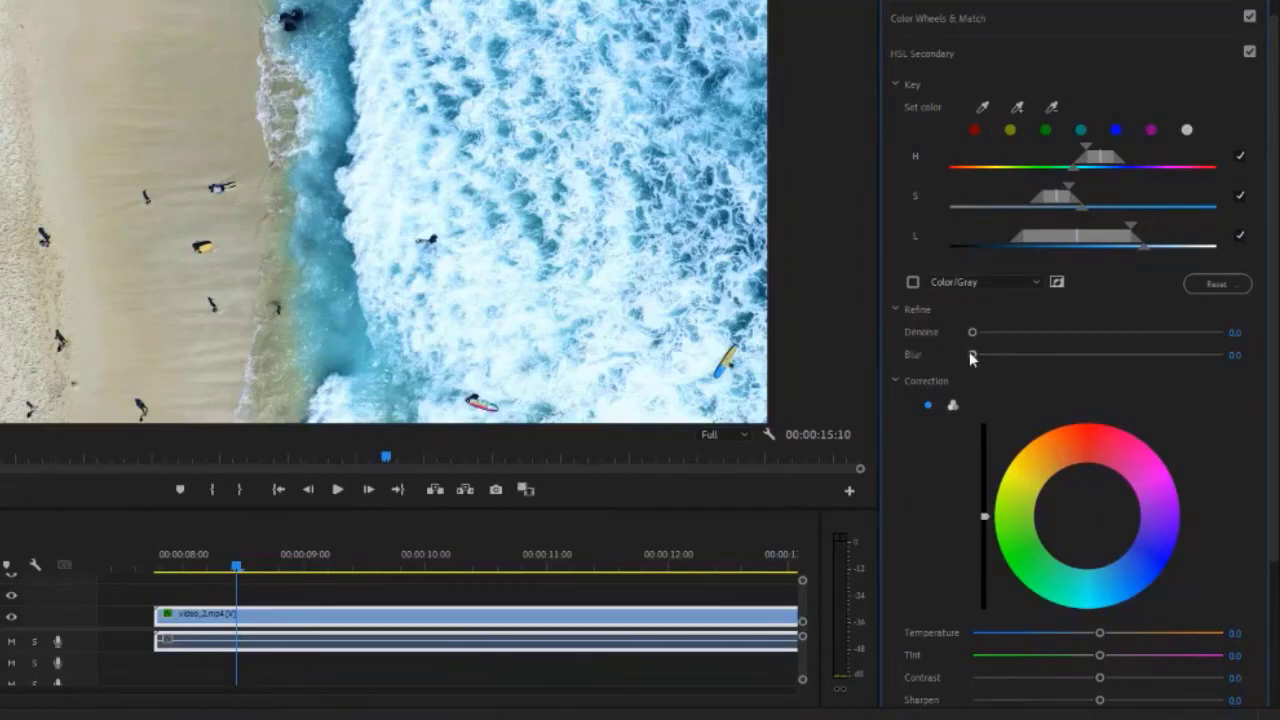
pyautogui.moveTo(971, 355)
pyautogui.mouseDown()
pyautogui.moveTo(992, 368)
pyautogui.moveTo(974, 370)
pyautogui.mouseUp()
pyautogui.scroll(-2, 1050, 420)
pyautogui.scroll(-2, 1030, 463)
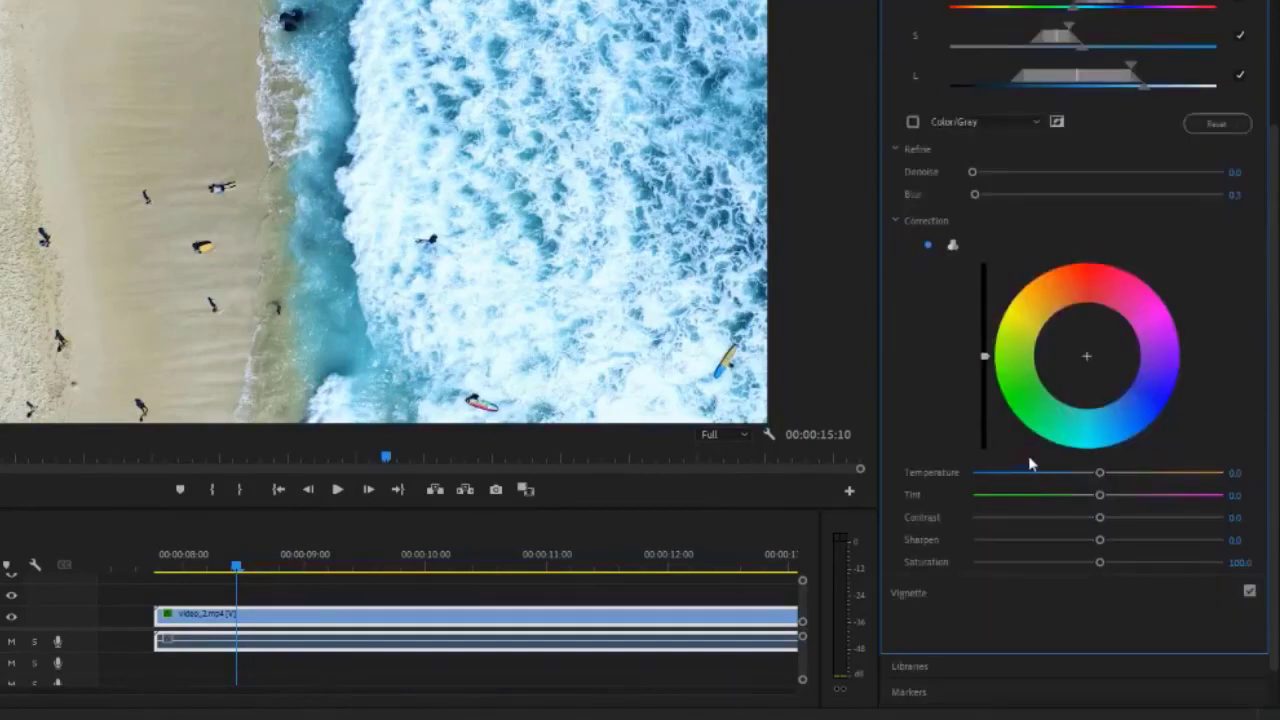
pyautogui.scroll(-1, 1052, 472)
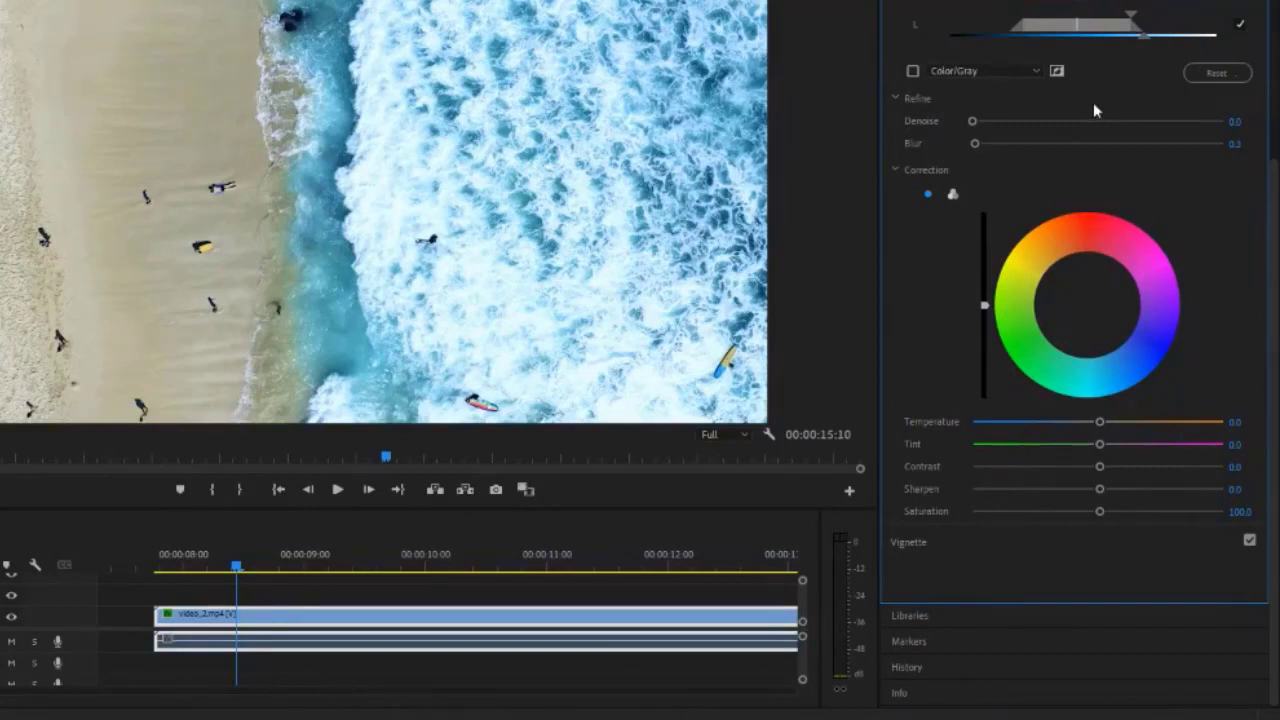
# Add a vignette with Amount -2.5, Midpoint 39.4, Roundness -47.3 and Feather 31.5
pyautogui.click(925, 541)
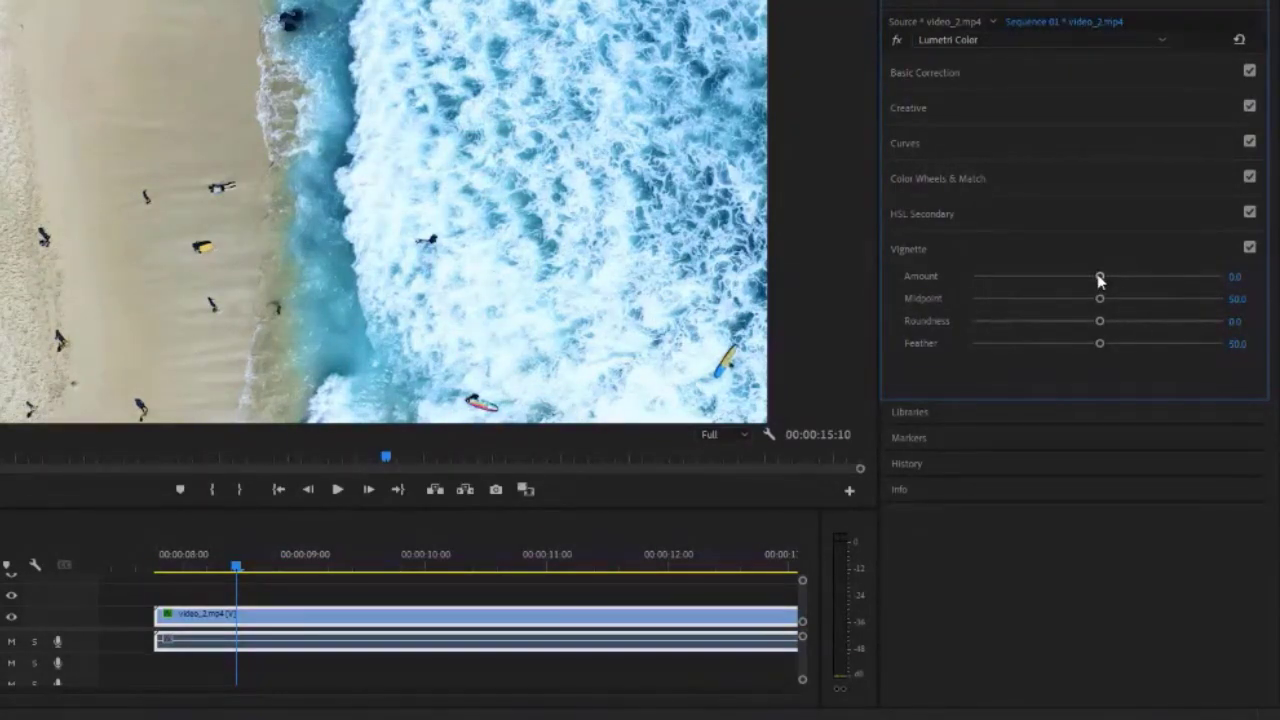
pyautogui.click(920, 250)
pyautogui.click(920, 250)
pyautogui.moveTo(1100, 276)
pyautogui.mouseDown()
pyautogui.moveTo(1040, 276)
pyautogui.moveTo(1046, 292)
pyautogui.moveTo(1031, 300)
pyautogui.moveTo(1091, 300)
pyautogui.moveTo(1071, 300)
pyautogui.moveTo(1077, 323)
pyautogui.moveTo(1166, 323)
pyautogui.moveTo(1068, 322)
pyautogui.moveTo(1100, 321)
pyautogui.moveTo(1026, 344)
pyautogui.moveTo(1123, 345)
pyautogui.moveTo(1048, 345)
pyautogui.mouseUp()
pyautogui.moveTo(1047, 278); pyautogui.dragTo(992, 280)
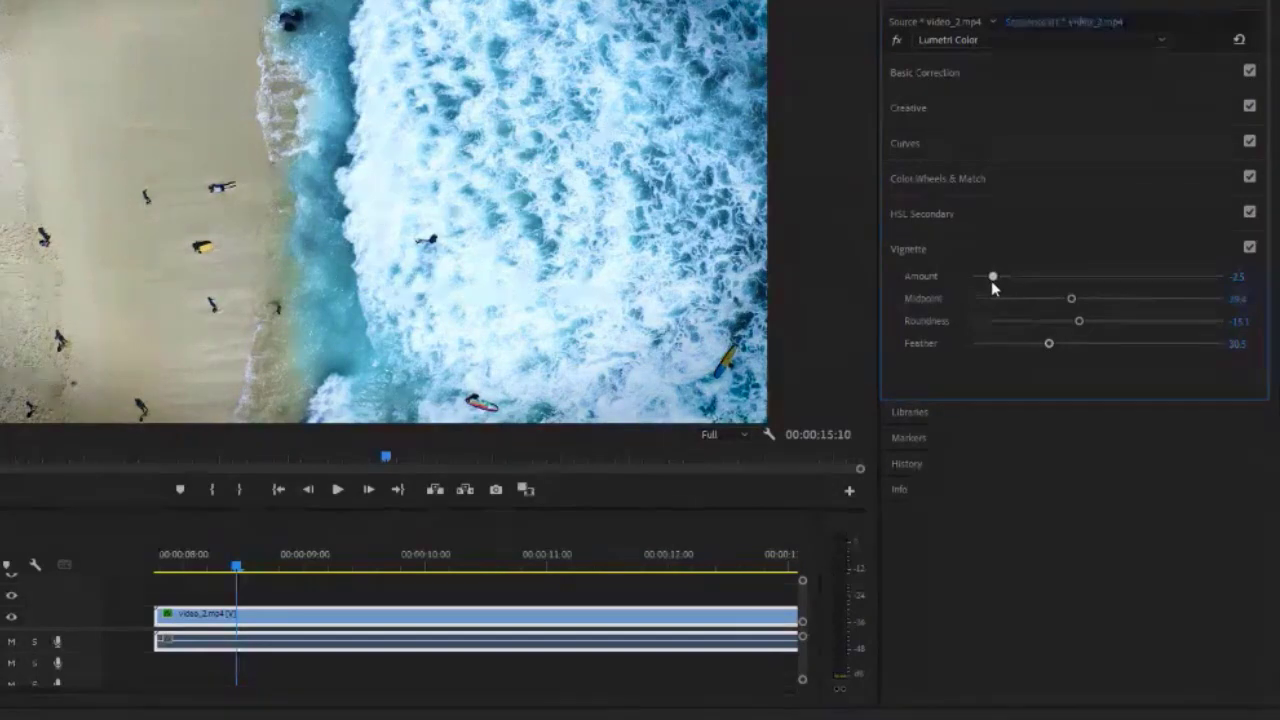
pyautogui.moveTo(1048, 343)
pyautogui.mouseDown()
pyautogui.moveTo(899, 346)
pyautogui.moveTo(1051, 346)
pyautogui.moveTo(1046, 323)
pyautogui.moveTo(1059, 323)
pyautogui.moveTo(1040, 323)
pyautogui.mouseUp()
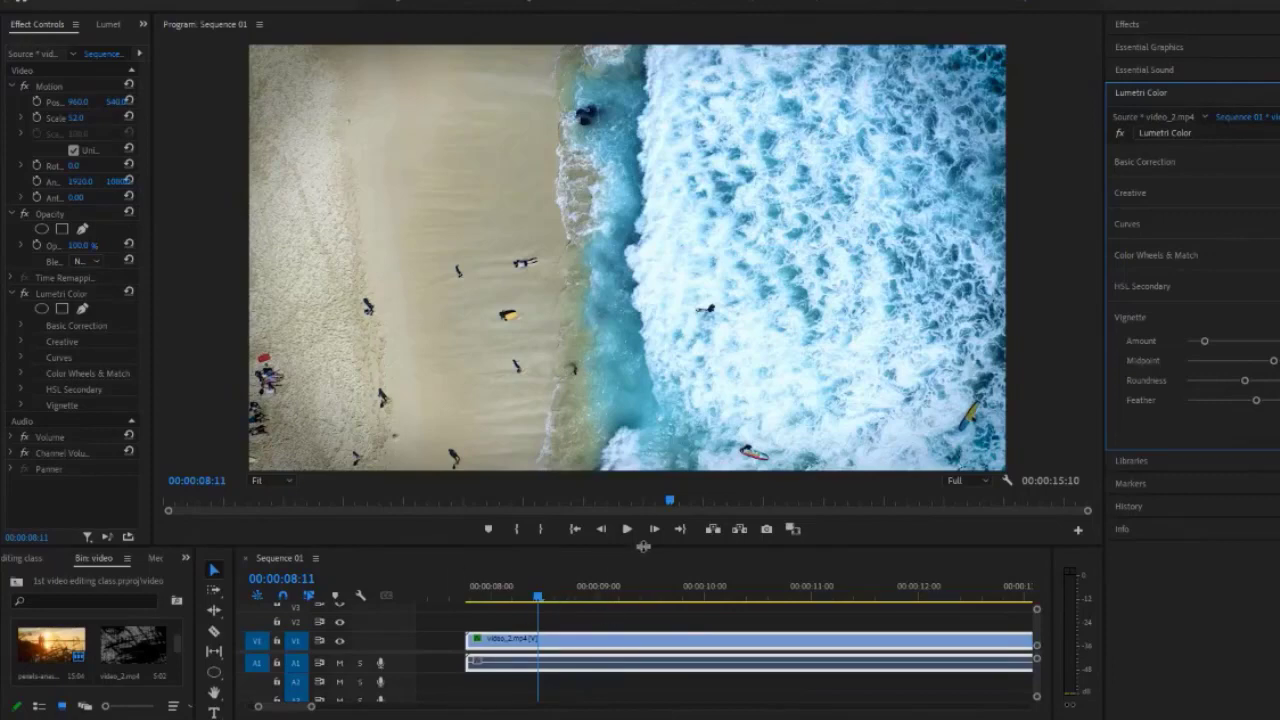
# Enlarge the timeline, move the playhead to 00:00:07:22 and collapse the Lumetri Color panel
pyautogui.moveTo(640, 547); pyautogui.dragTo(640, 515)
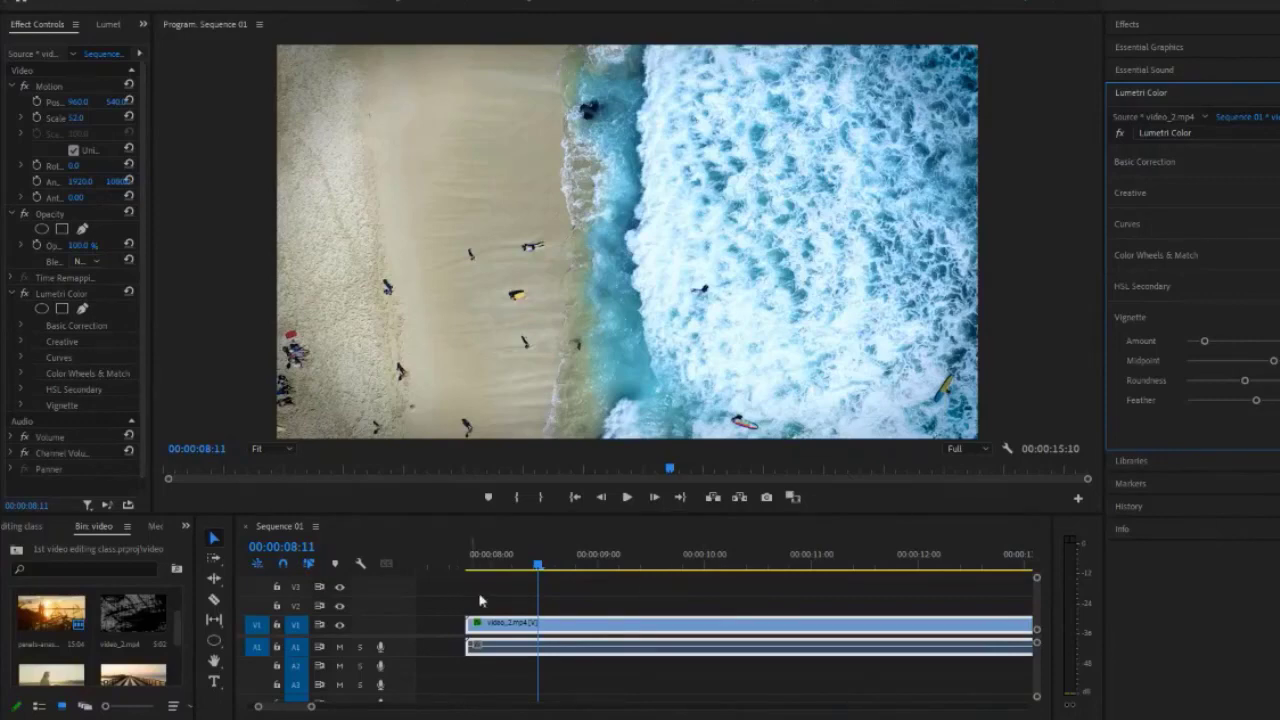
pyautogui.click(543, 567)
pyautogui.moveTo(543, 567); pyautogui.dragTo(481, 565)
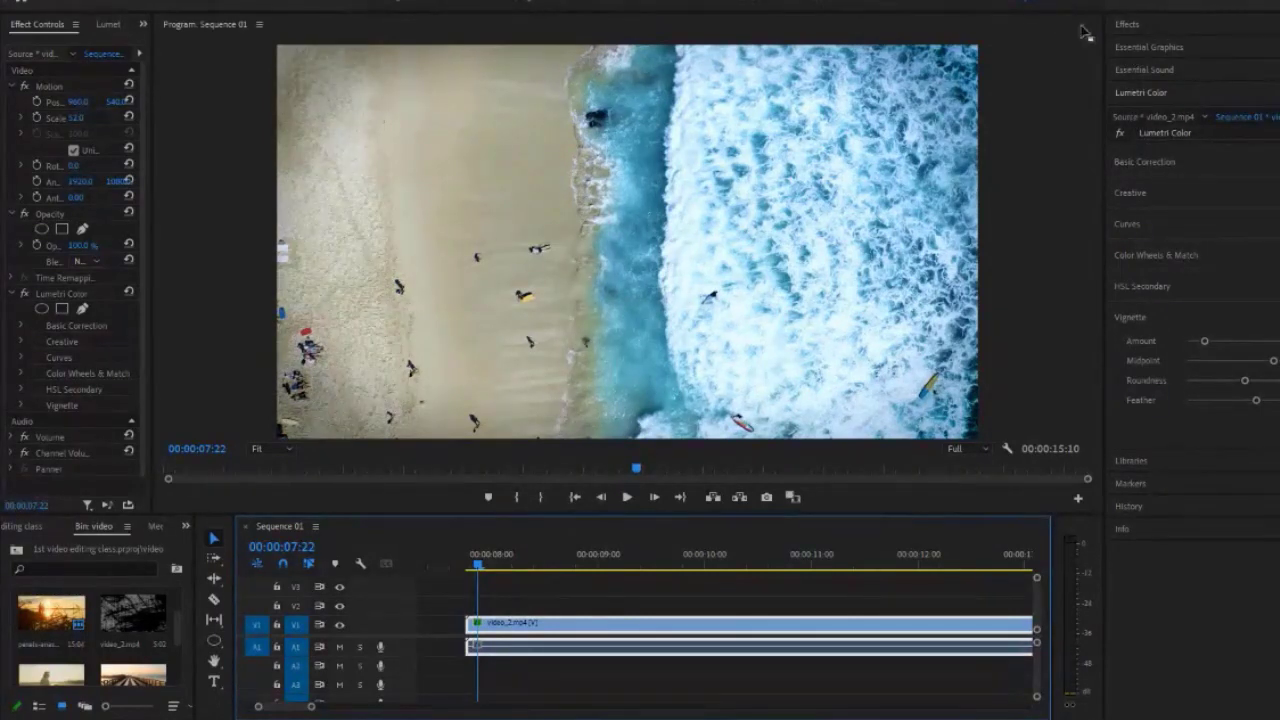
pyautogui.click(1178, 92)
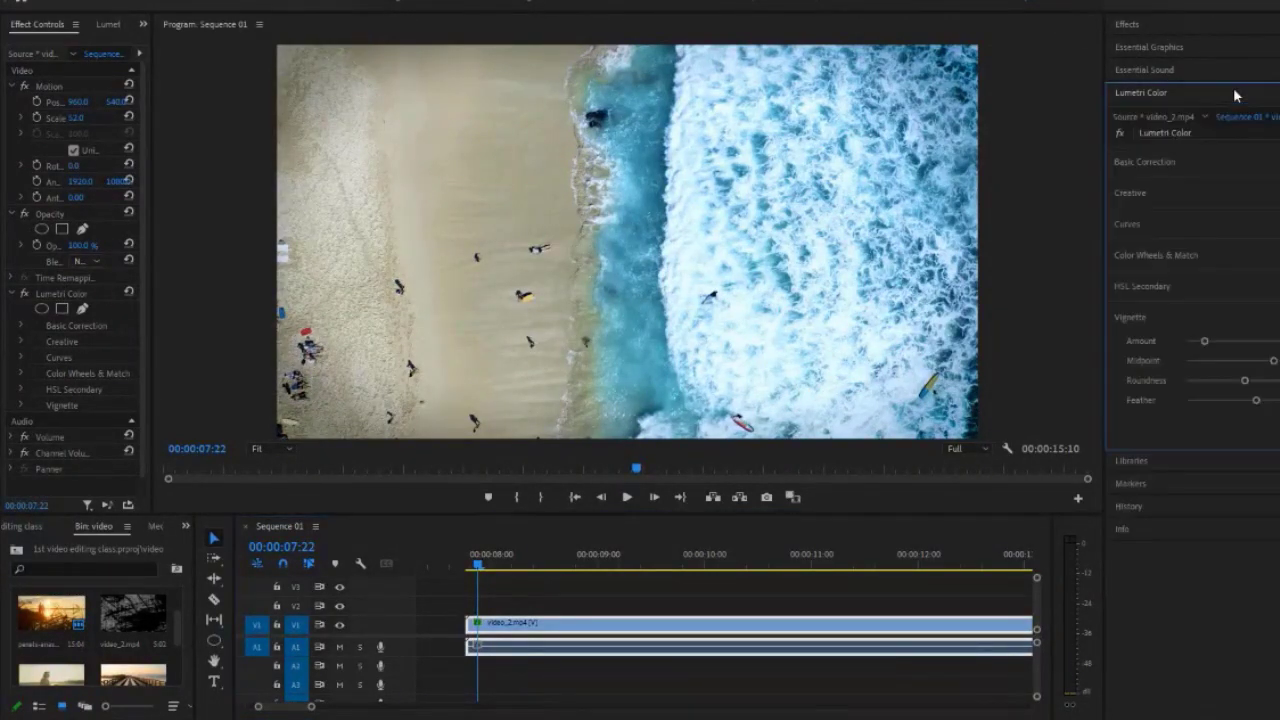
pyautogui.click(1145, 96)
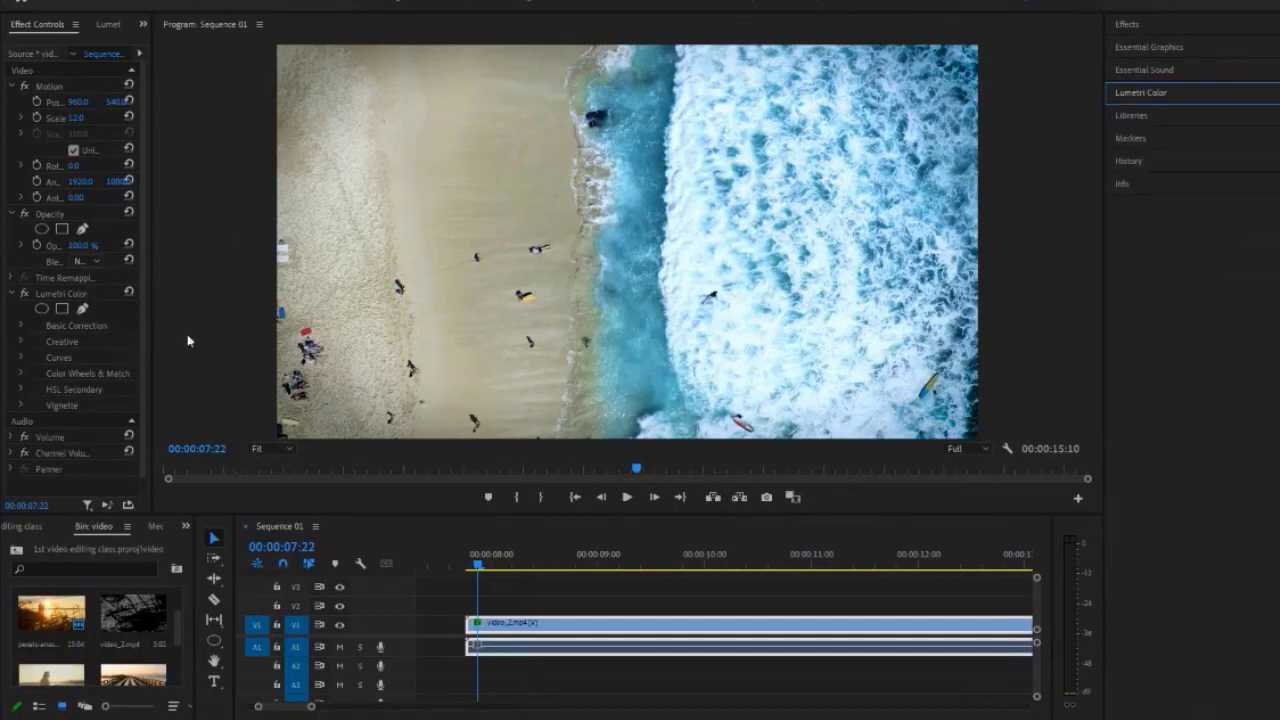
pyautogui.click(24, 294)
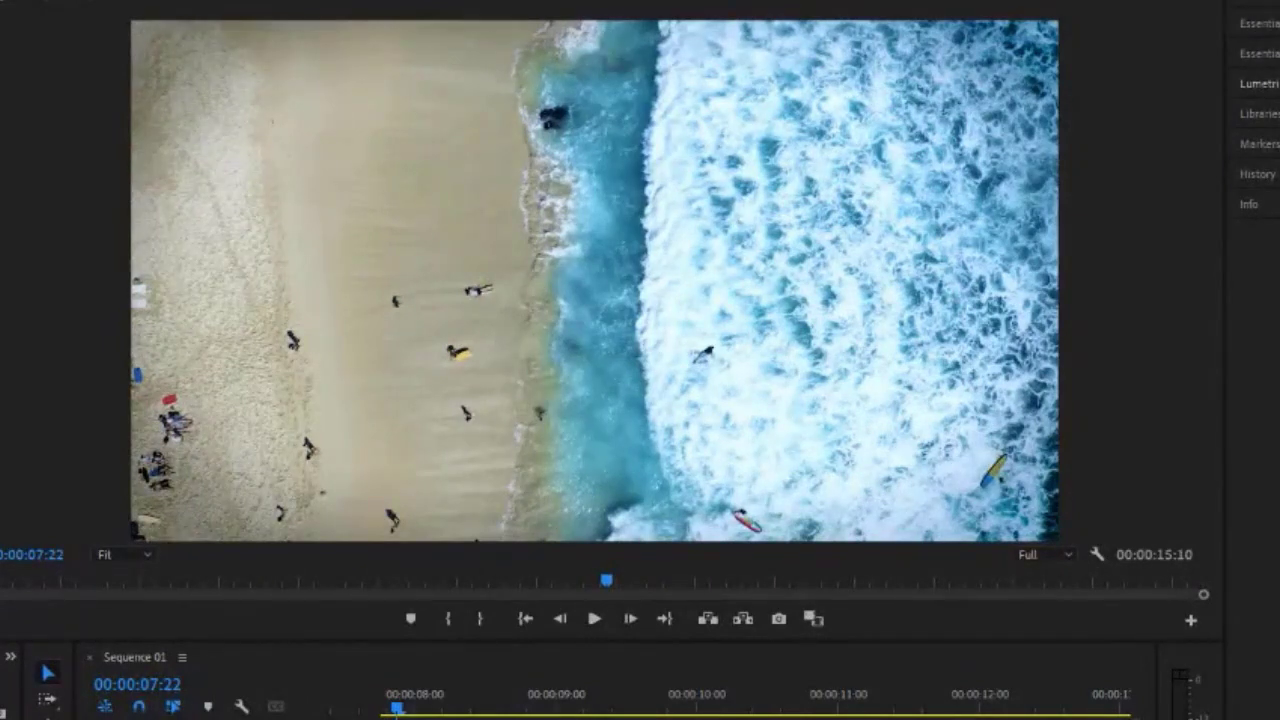
# Zoom the timeline out, play the sequence from the start and stop at 00:00:10:07
pyautogui.press('-')
pyautogui.press('-')
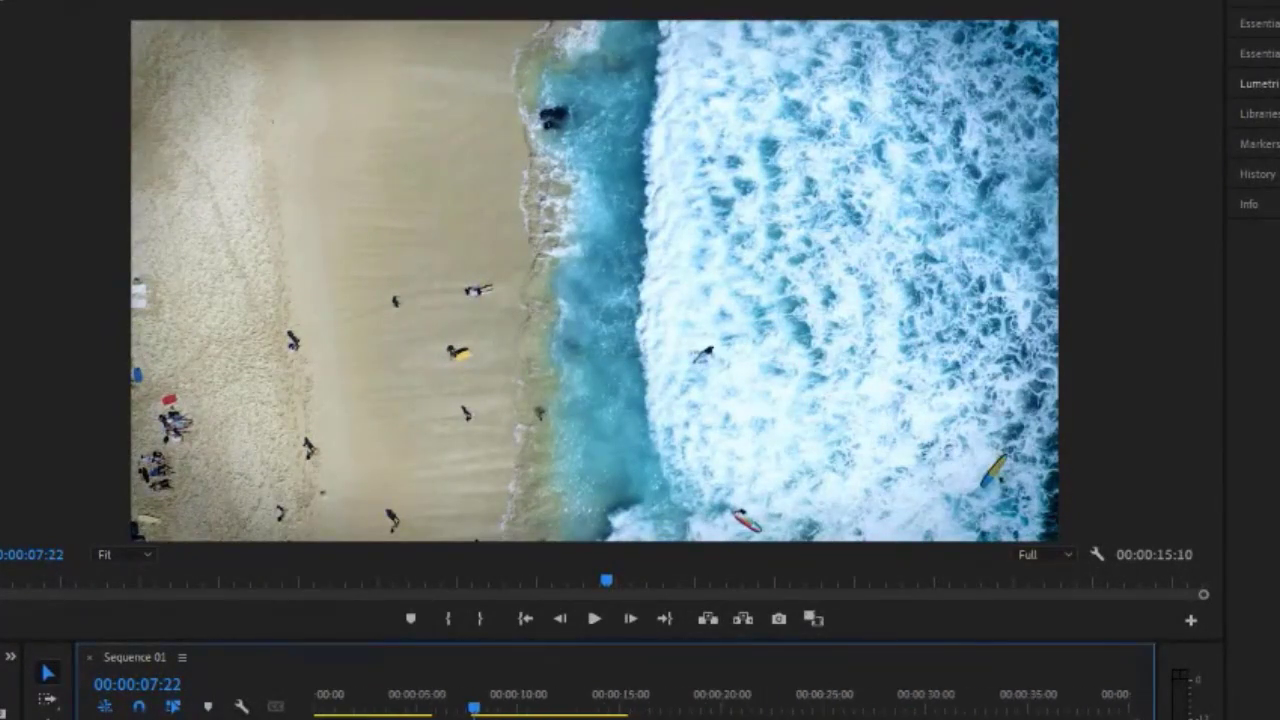
pyautogui.press('-')
pyautogui.moveTo(514, 694); pyautogui.dragTo(310, 697)
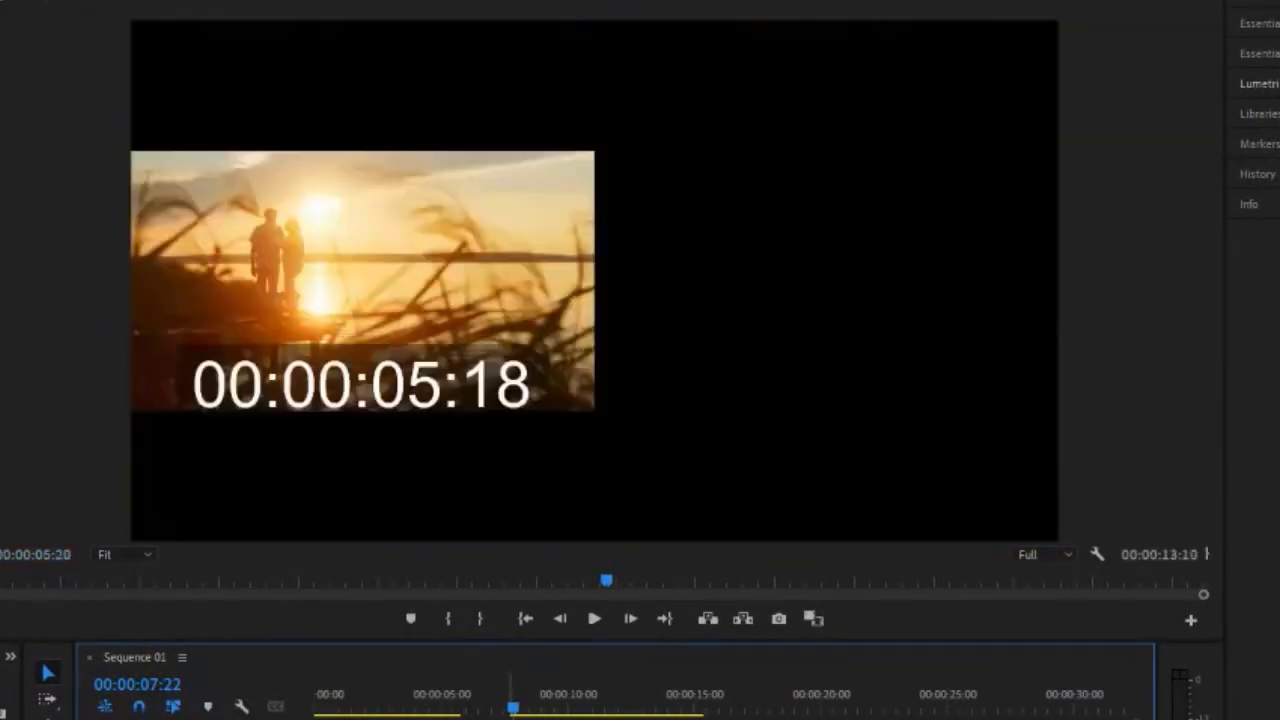
pyautogui.press('space')
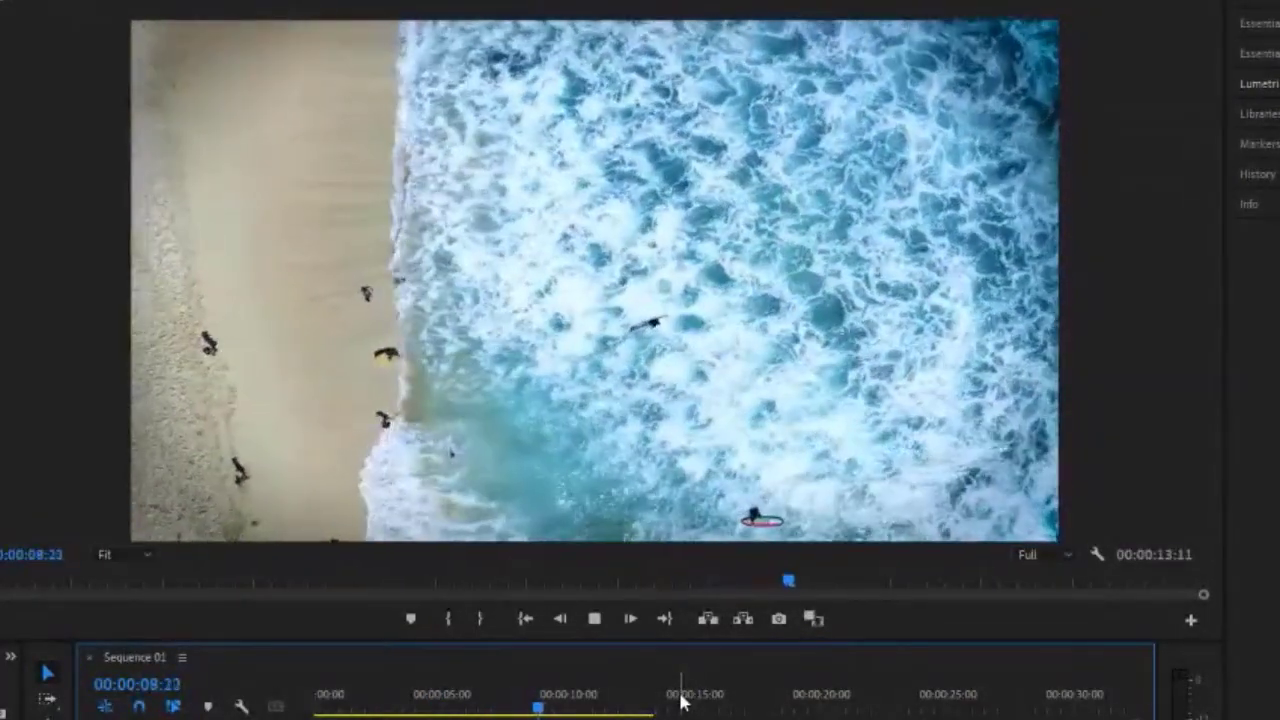
pyautogui.press('space')
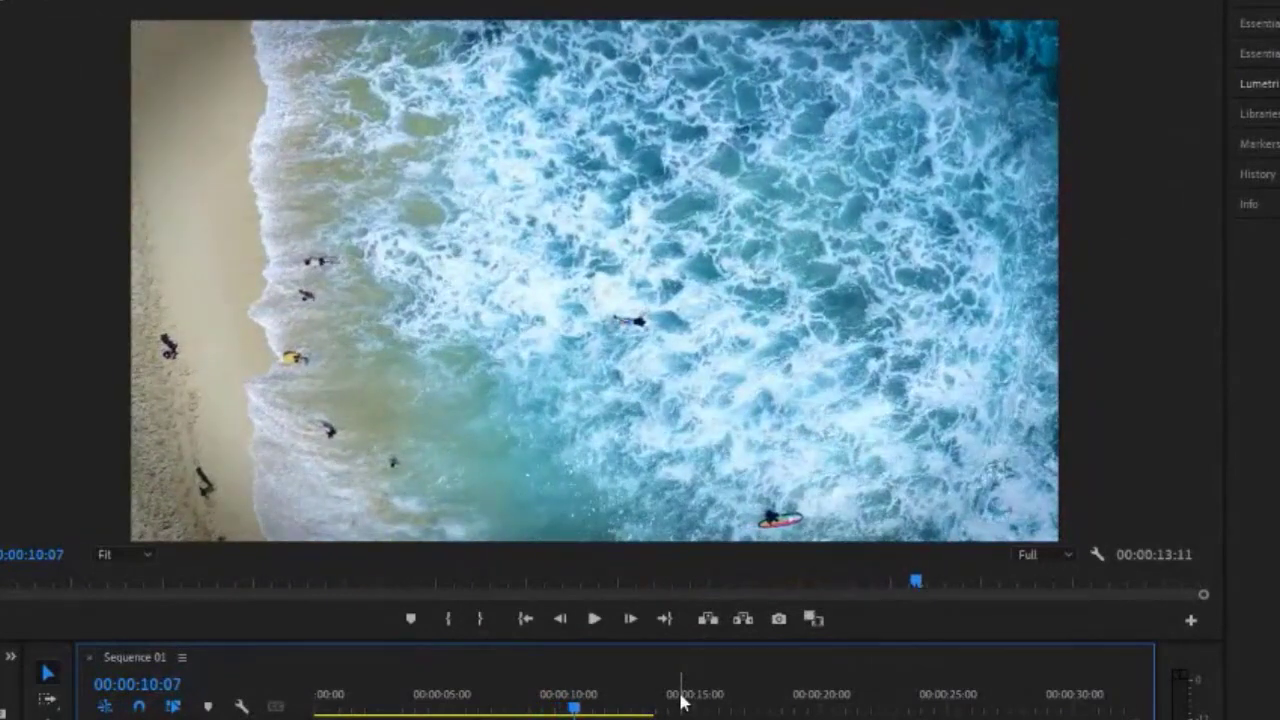